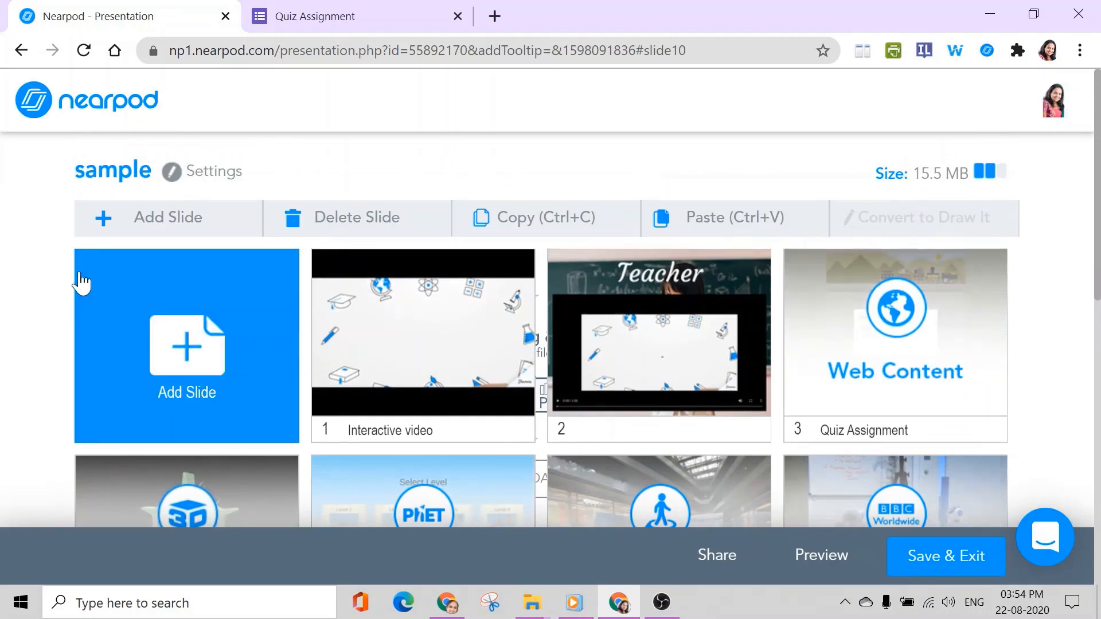
Add a Time To Climb activity to the presentation and enter "what is 3d in nearpod" as its first question
{"action": "left_click", "coordinate": [188, 228]}
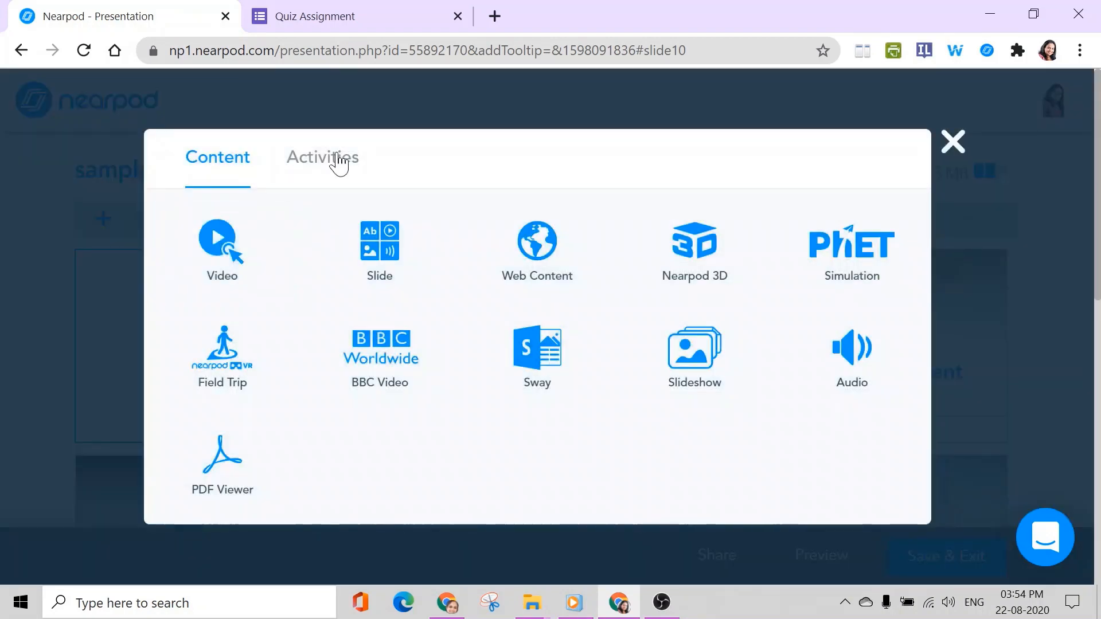
{"action": "left_click", "coordinate": [340, 164]}
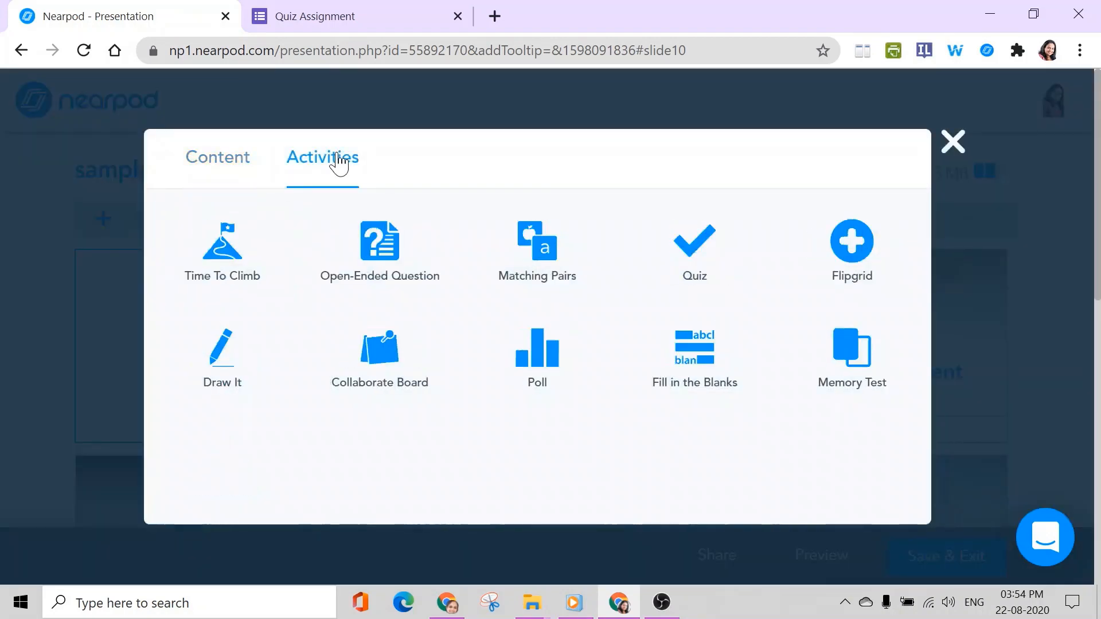
{"action": "left_click", "coordinate": [234, 272]}
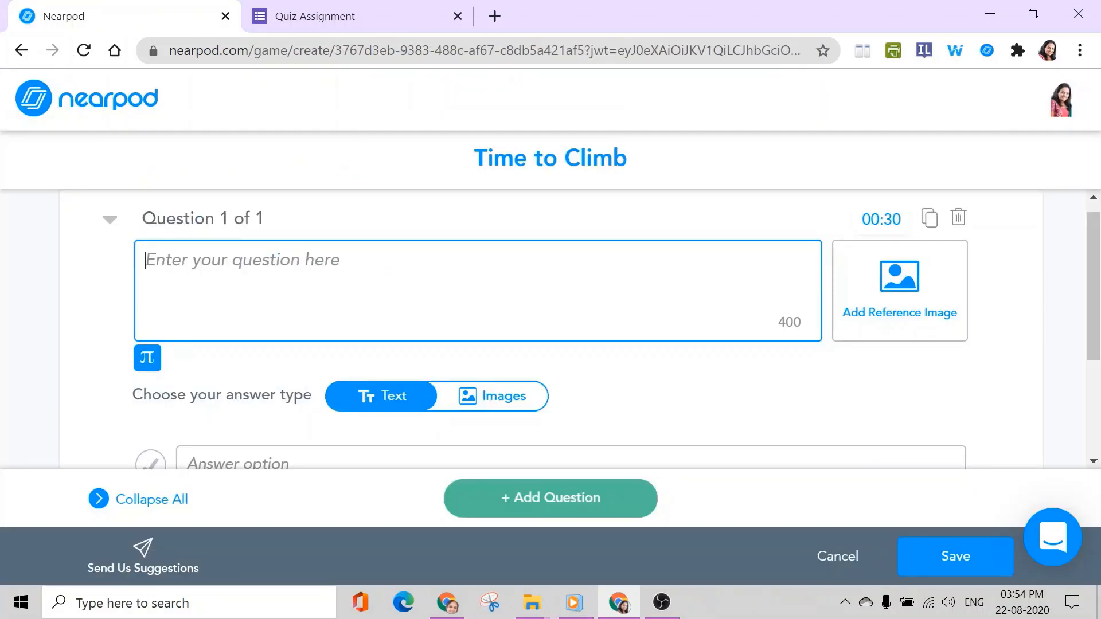
{"action": "type", "text": "do yo"}
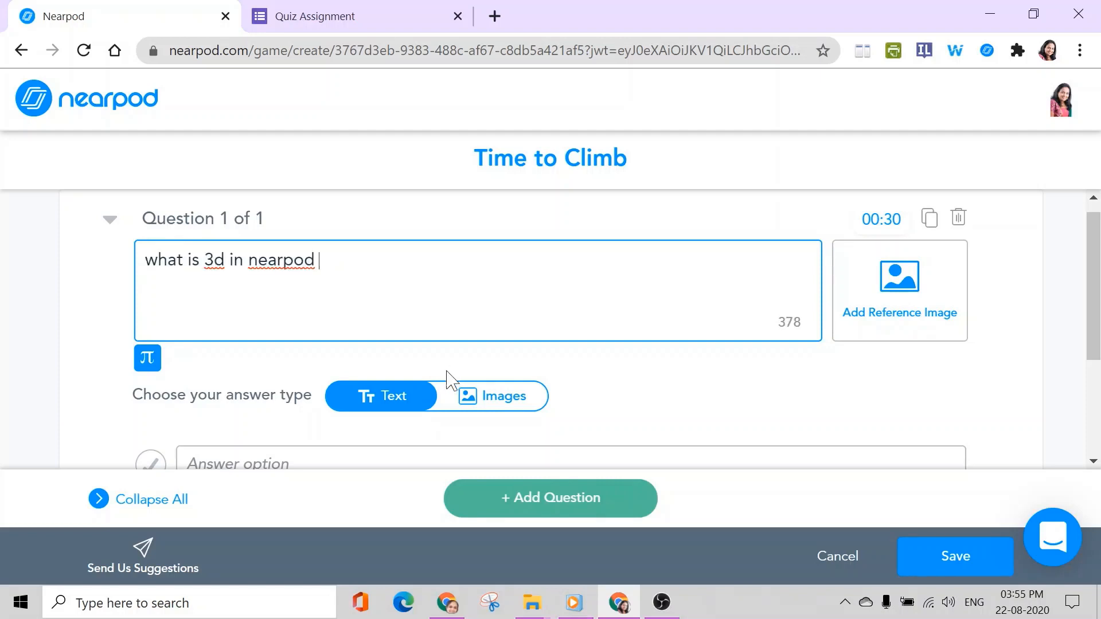
Fill in the first question's two text answer options with "3 dimensional images" and "3 dimesional videos"
{"action": "scroll", "coordinate": [405, 363], "scroll_direction": "down", "scroll_amount": 2}
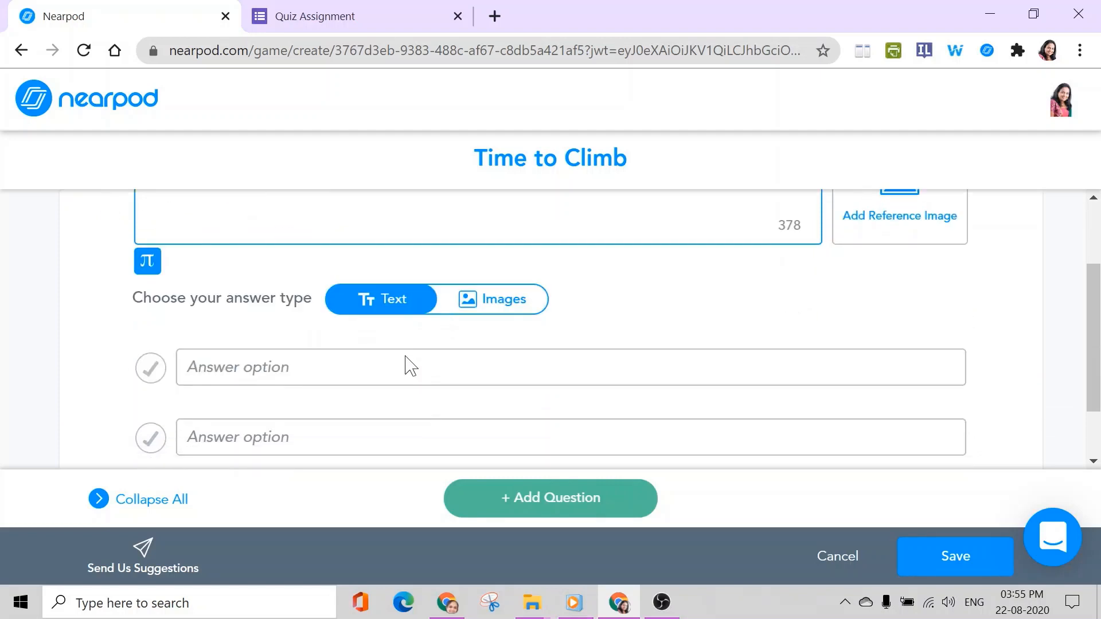
{"action": "left_click", "coordinate": [406, 366]}
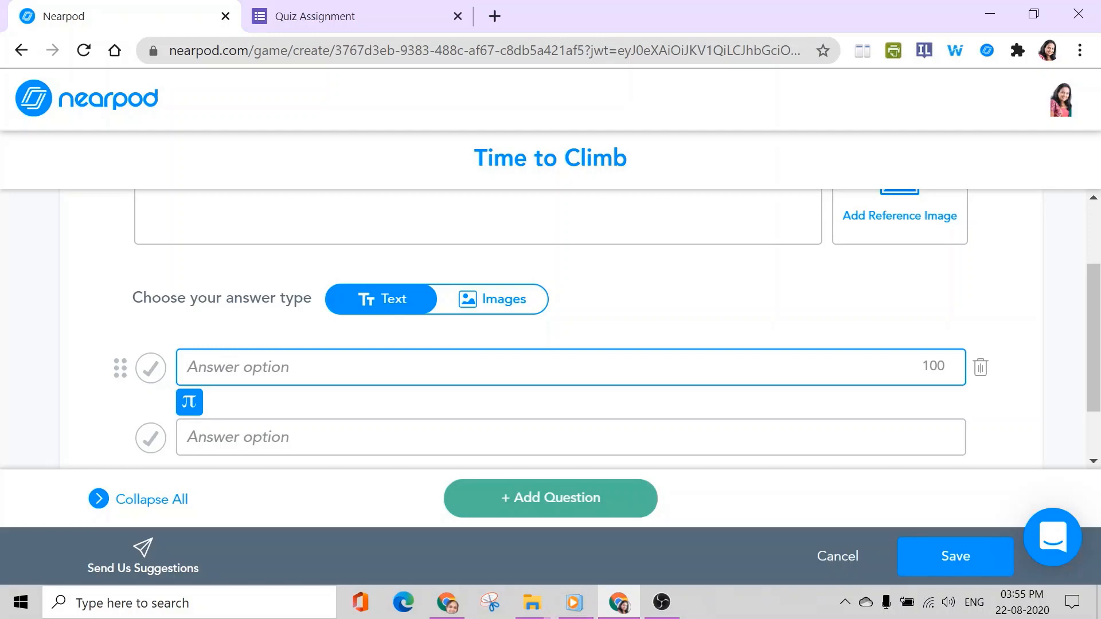
{"action": "type", "text": "3 d"}
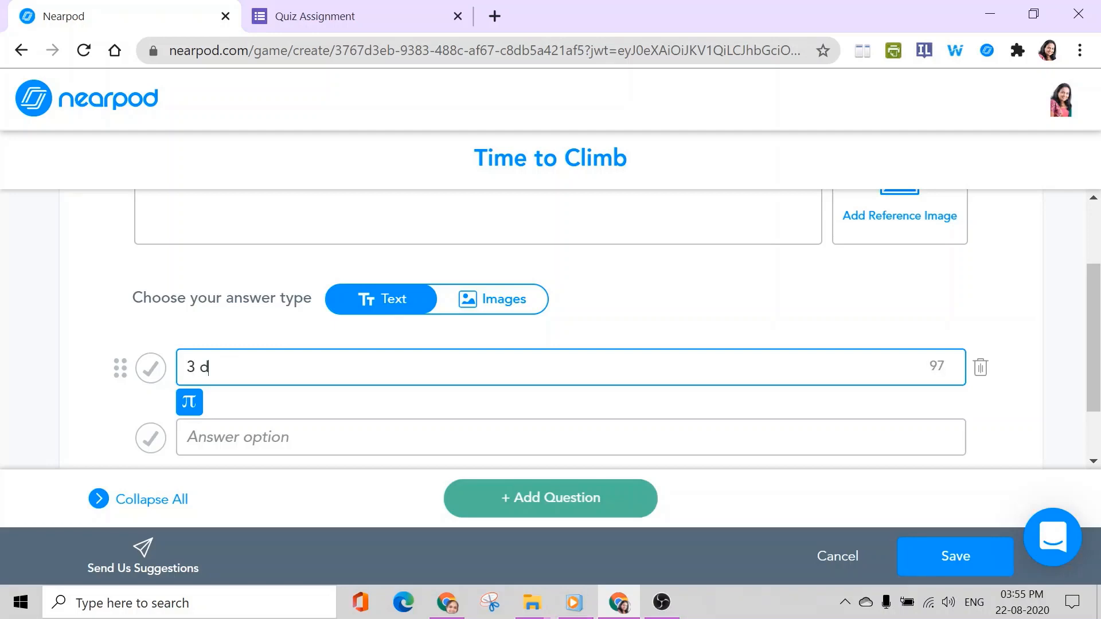
{"action": "type", "text": "imensional images"}
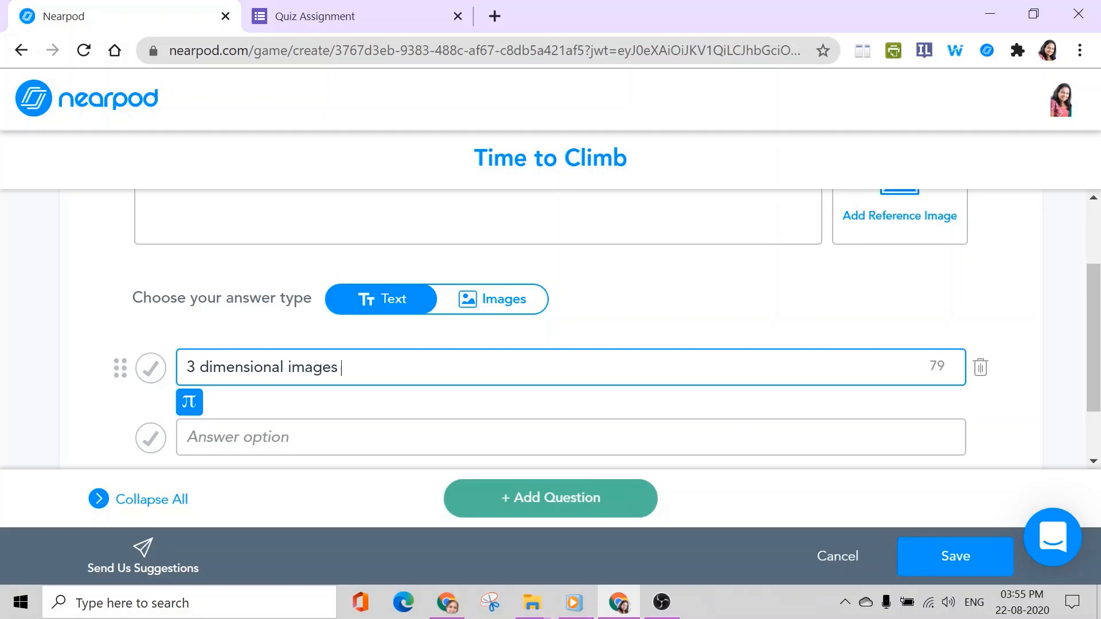
{"action": "key", "text": "Tab"}
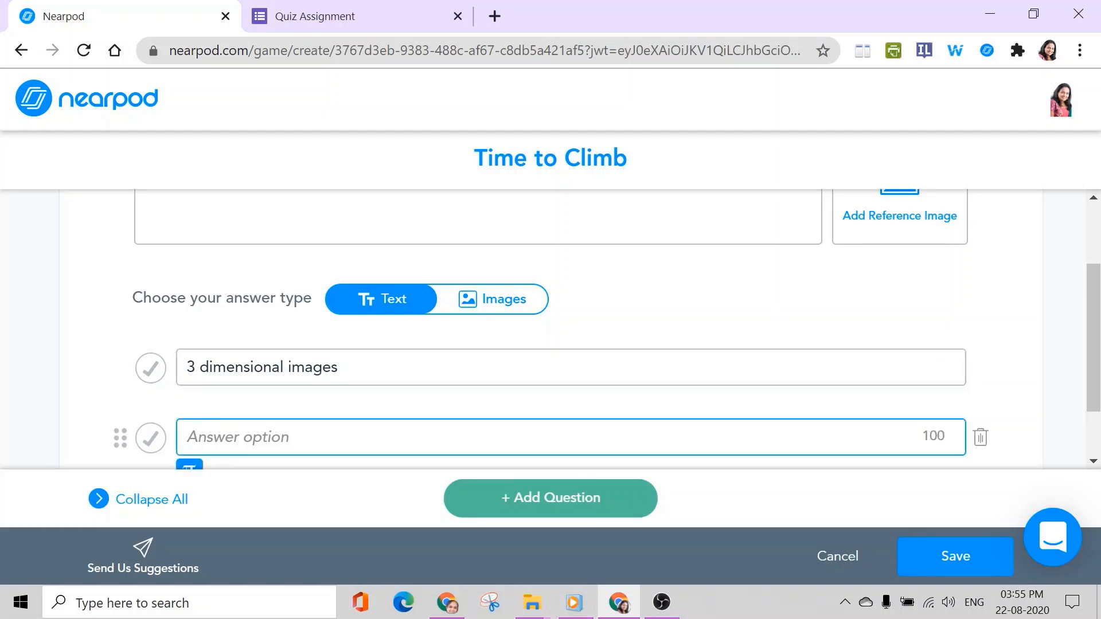
{"action": "type", "text": "3 dimesional videos"}
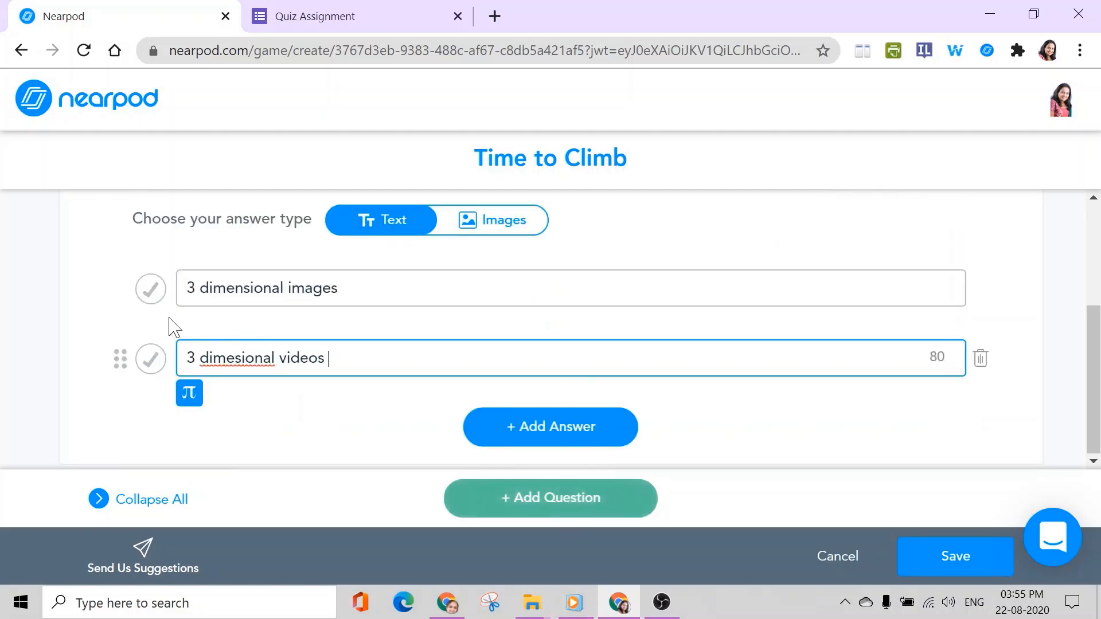
Mark "3 dimensional images" as the correct answer to the first question
{"action": "left_click", "coordinate": [151, 291]}
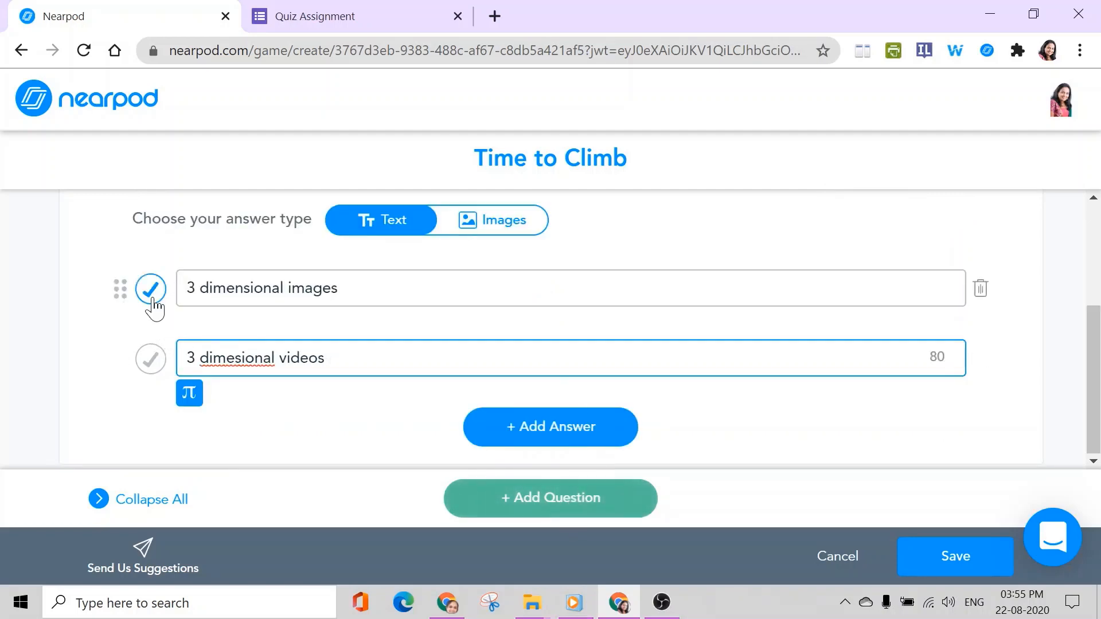
{"action": "left_click", "coordinate": [150, 291]}
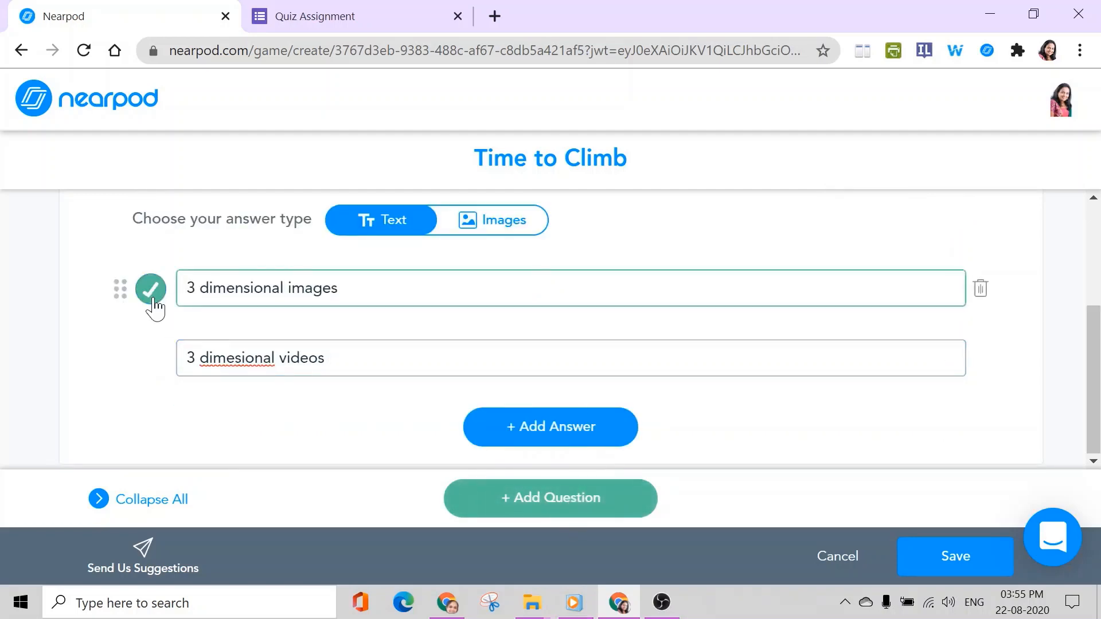
{"action": "left_click", "coordinate": [152, 300]}
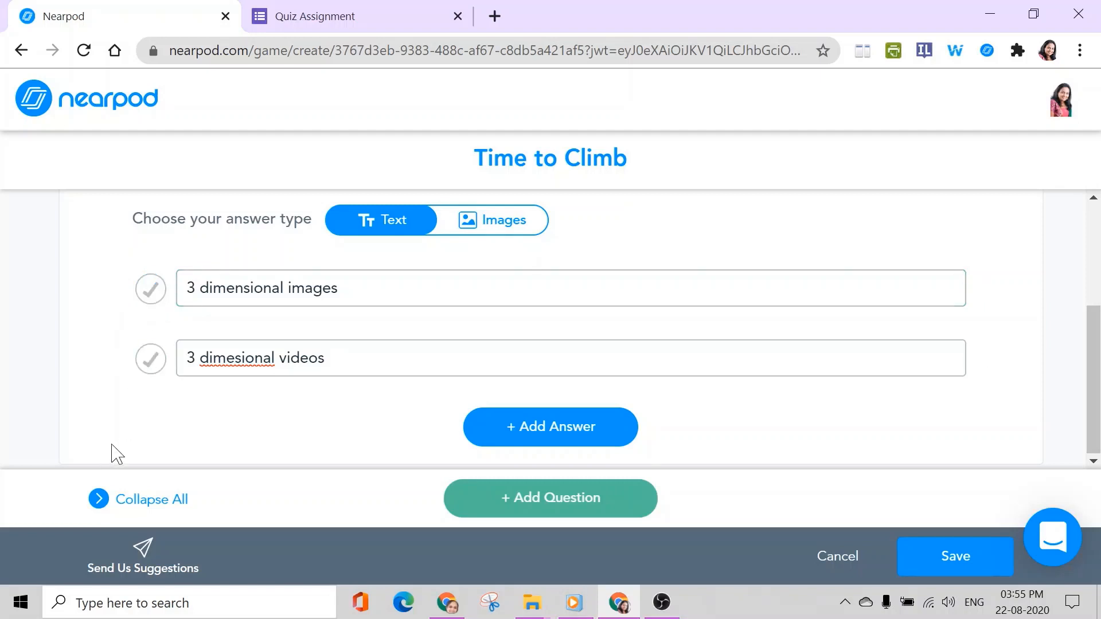
{"action": "left_click", "coordinate": [158, 296]}
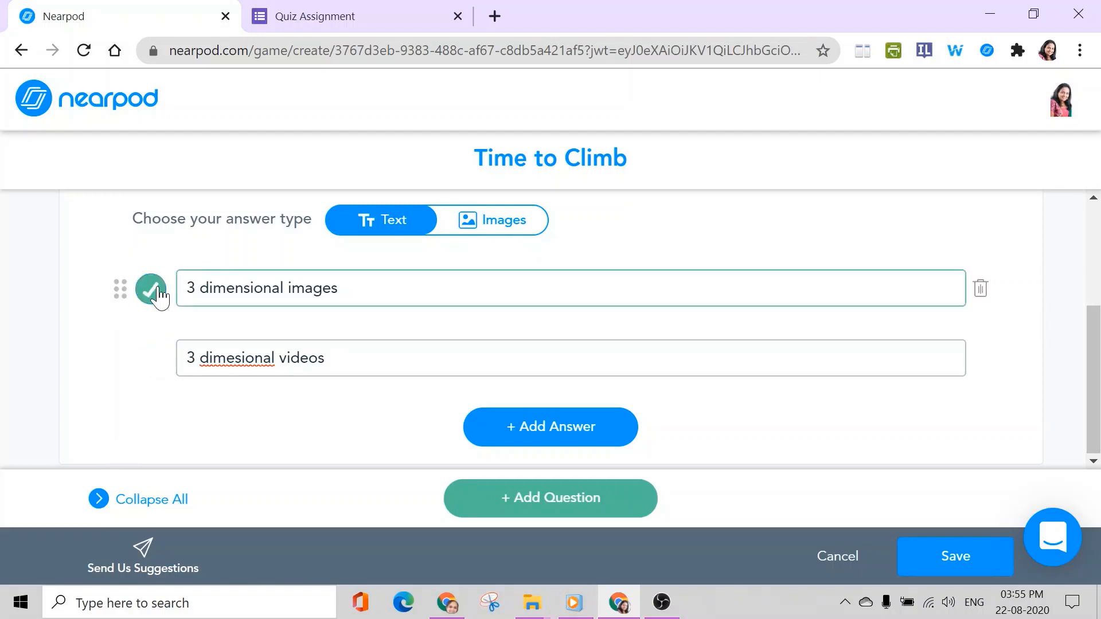
Add a blank third answer option to the first question and delete it
{"action": "left_click", "coordinate": [577, 436]}
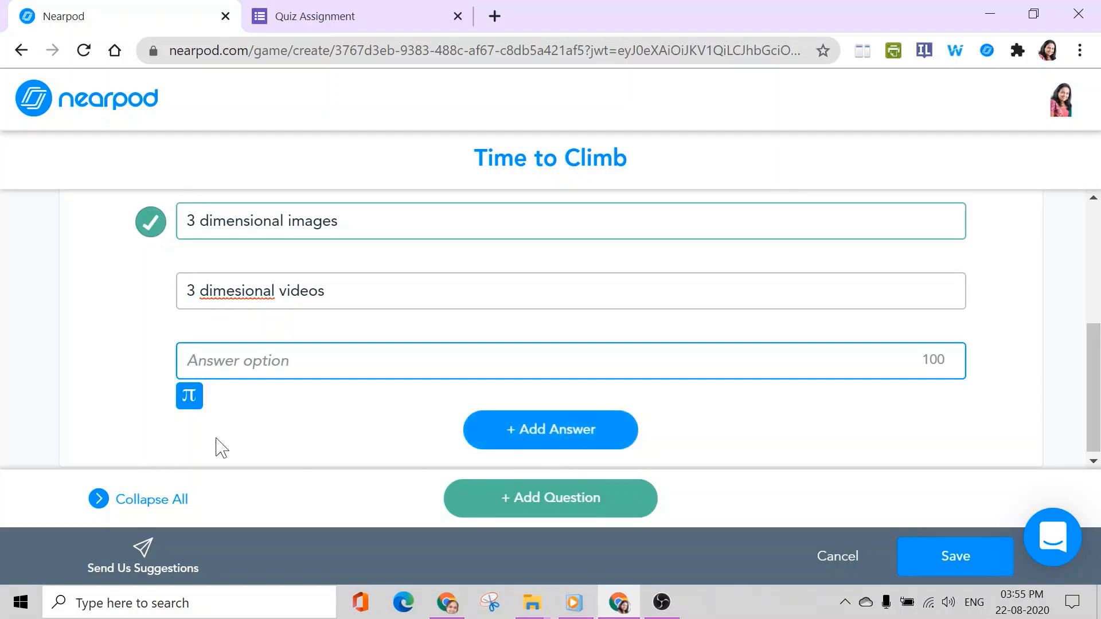
{"action": "left_click", "coordinate": [981, 363]}
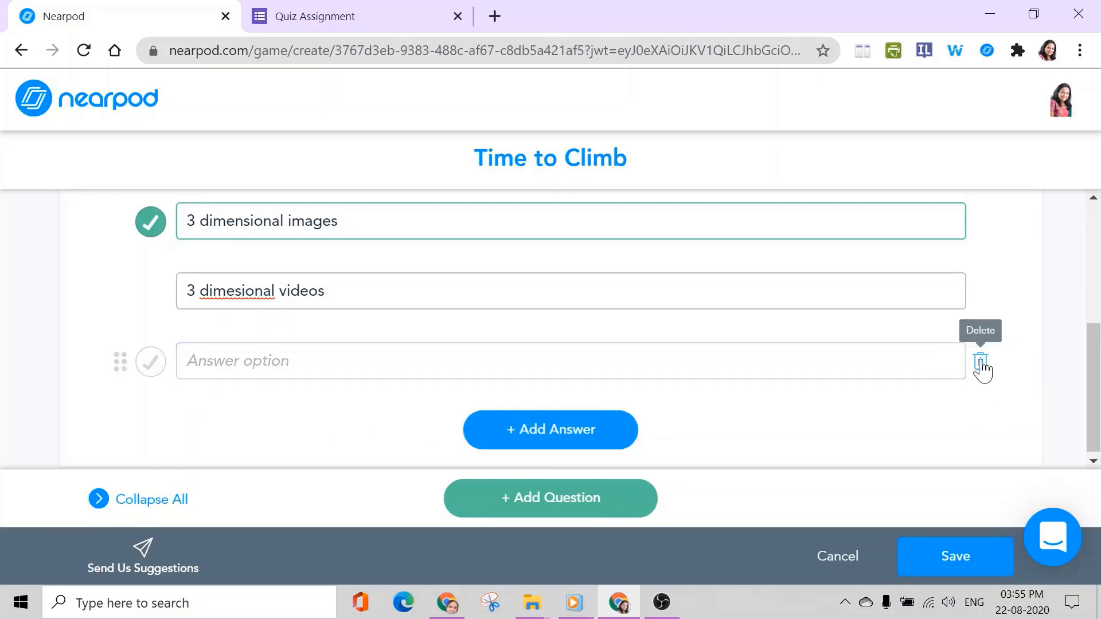
{"action": "left_click", "coordinate": [980, 362]}
Add a second question with the text "where did we go in virtual trip"
{"action": "left_click", "coordinate": [553, 508]}
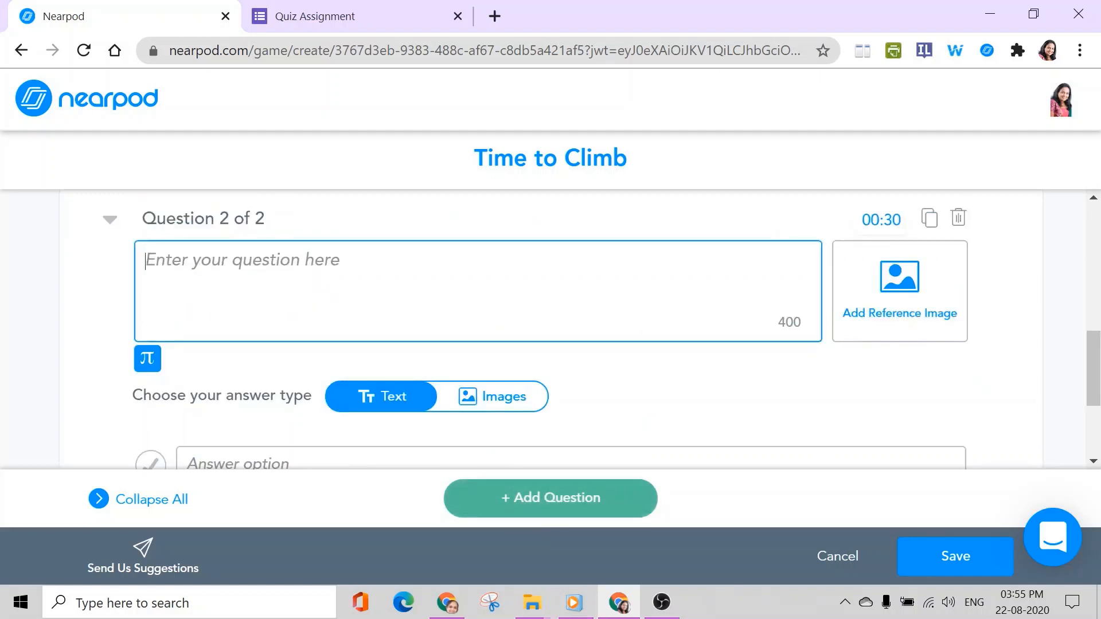
{"action": "type", "text": "where "}
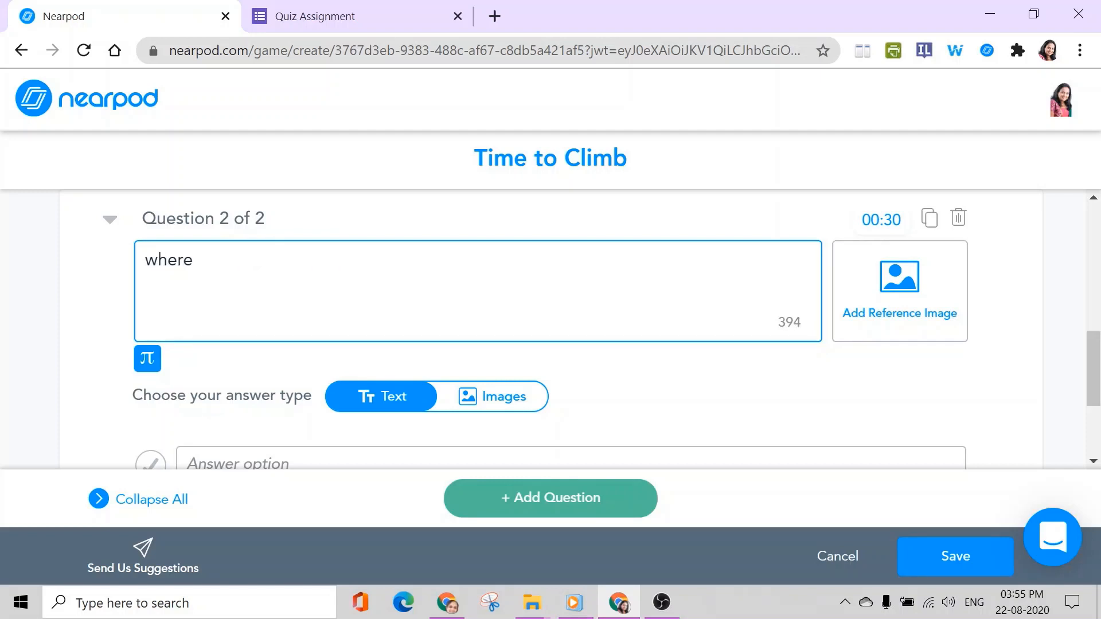
{"action": "type", "text": "did we go"}
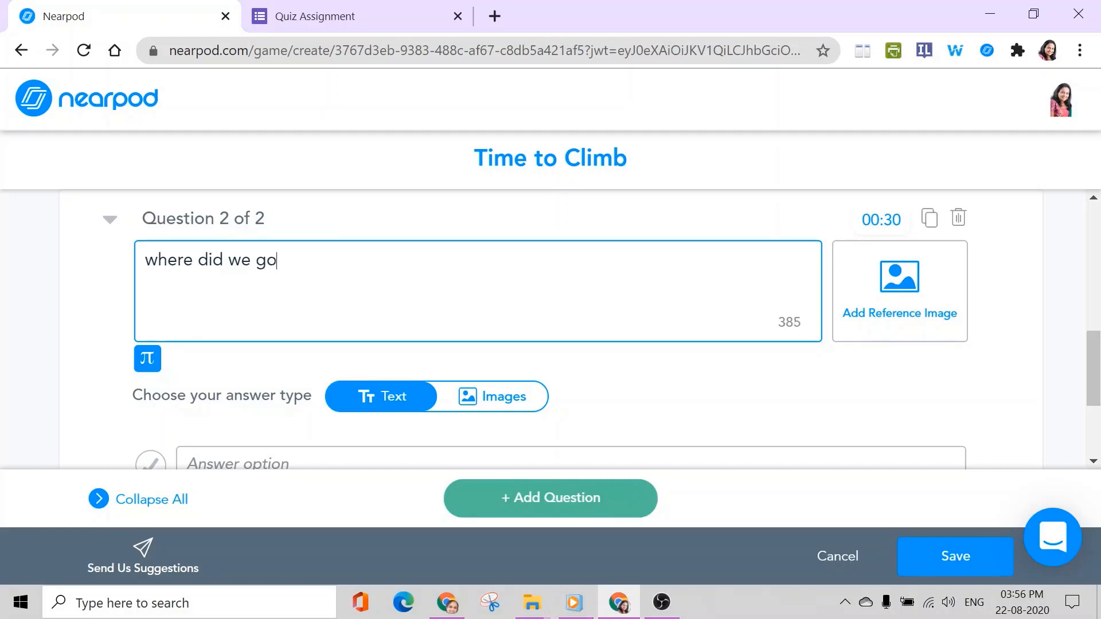
{"action": "type", "text": " in virtual tri"}
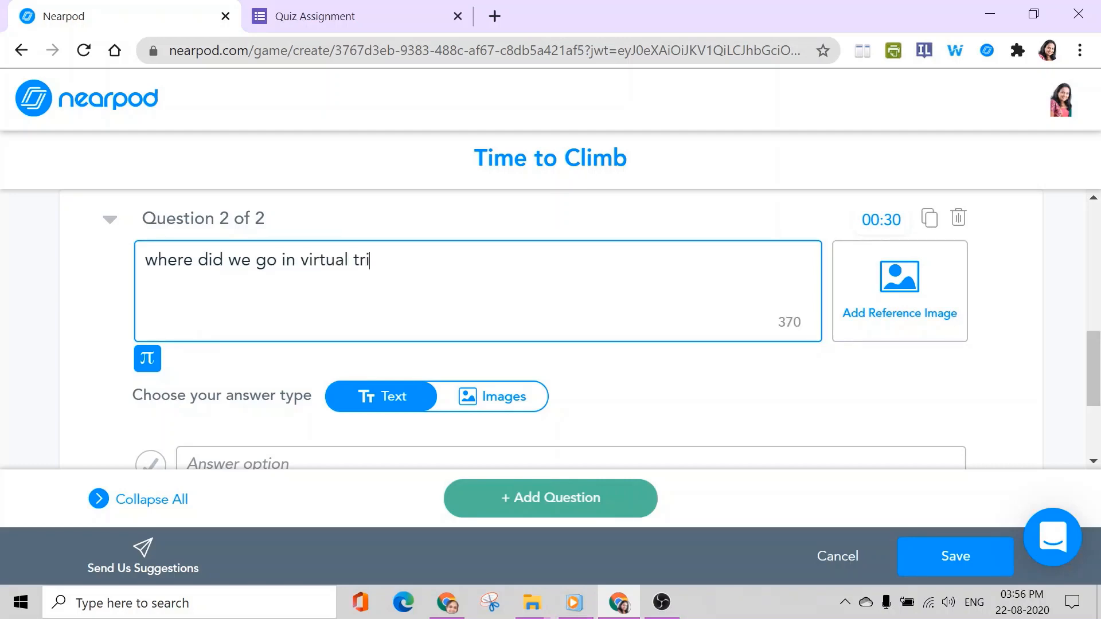
{"action": "type", "text": "p"}
Fill in the second question's two answer options with "Paris" and "Switzerland"
{"action": "scroll", "coordinate": [321, 367], "scroll_direction": "down", "scroll_amount": 1}
{"action": "left_click", "coordinate": [321, 367]}
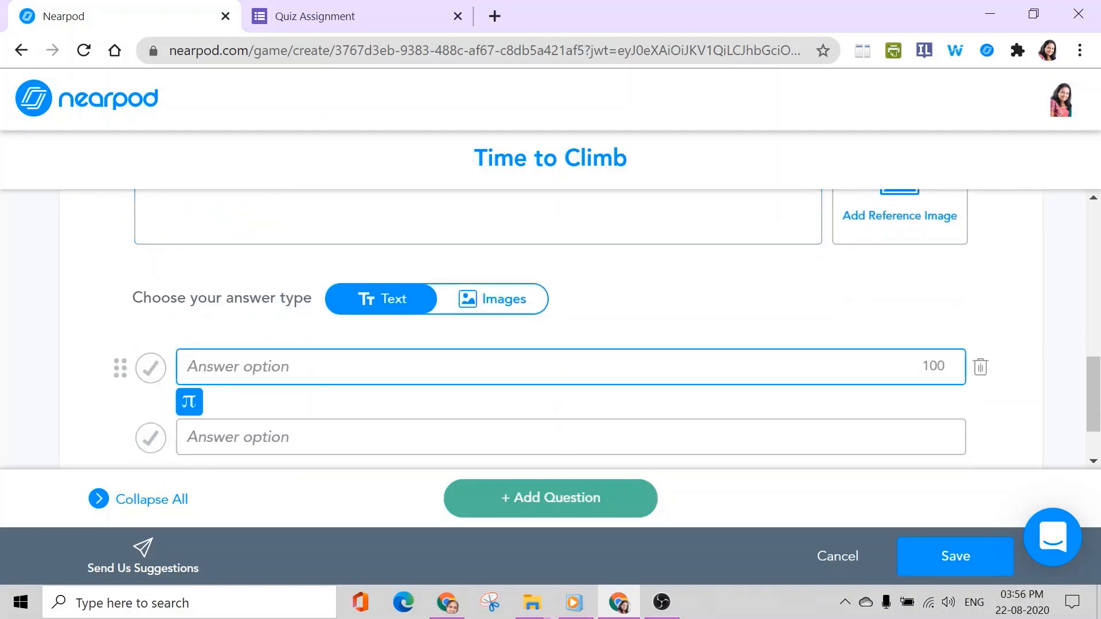
{"action": "type", "text": "Paris"}
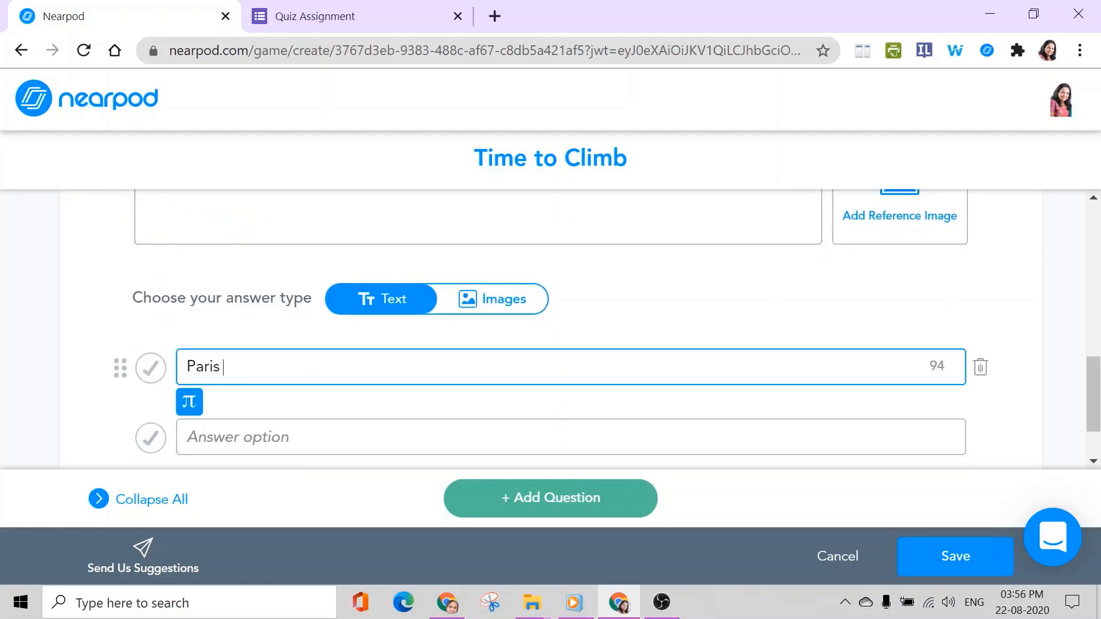
{"action": "left_click", "coordinate": [322, 437]}
{"action": "type", "text": "Switzel"}
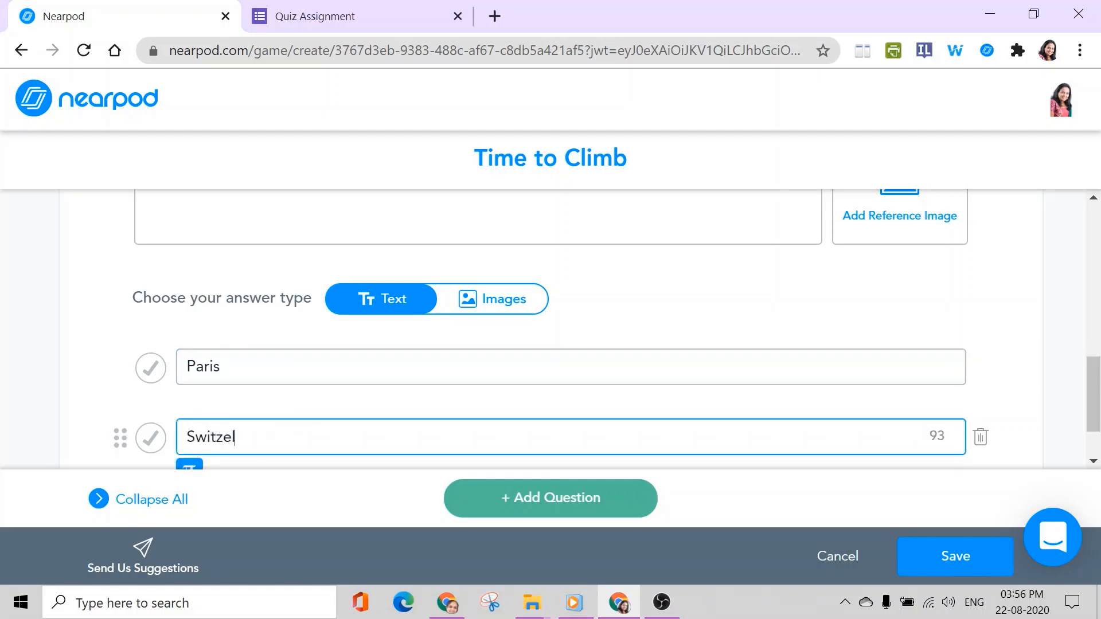
{"action": "key", "text": "BackSpace"}
{"action": "type", "text": "rland"}
Add two more answer options, "America" and "Indonesia", to the second question
{"action": "scroll", "coordinate": [294, 404], "scroll_direction": "down", "scroll_amount": 2}
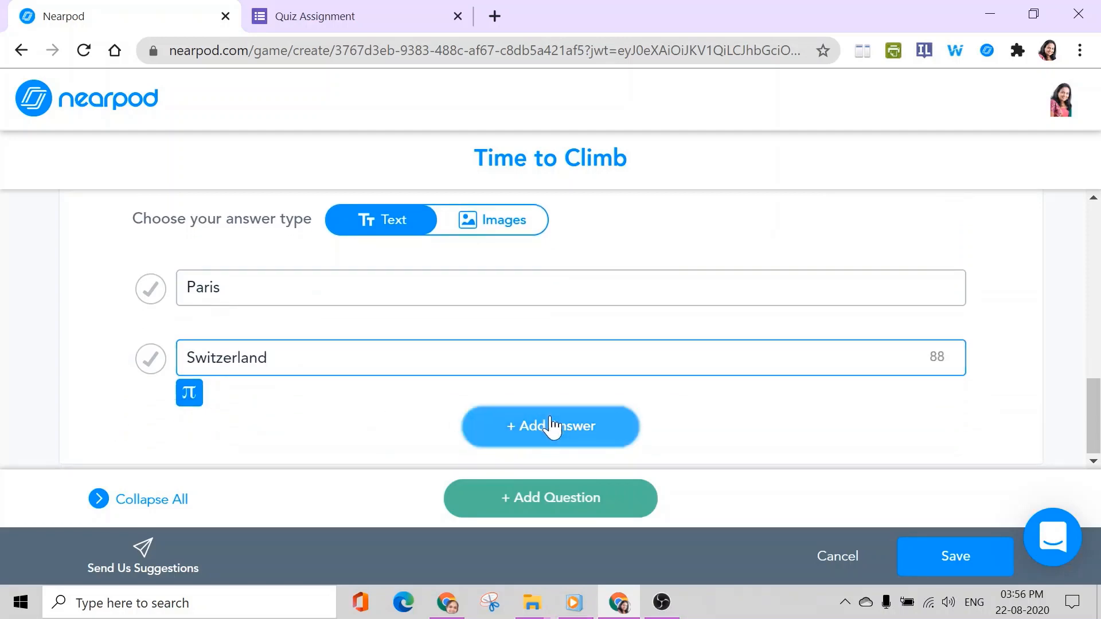
{"action": "left_click", "coordinate": [551, 427]}
{"action": "type", "text": "Ame"}
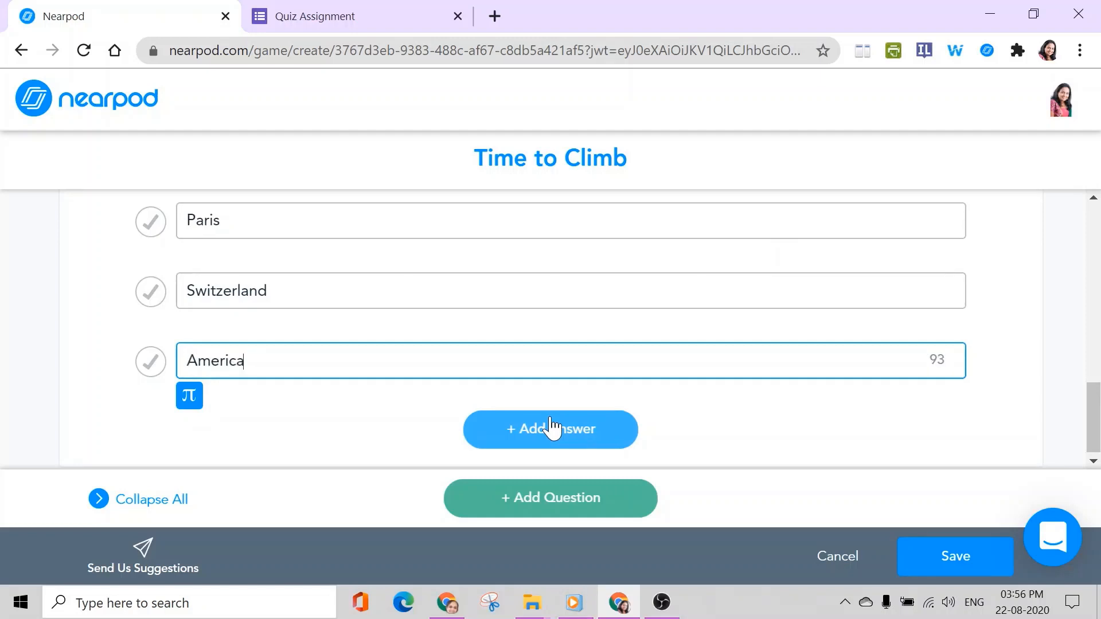
{"action": "type", "text": "rica"}
{"action": "left_click", "coordinate": [553, 441]}
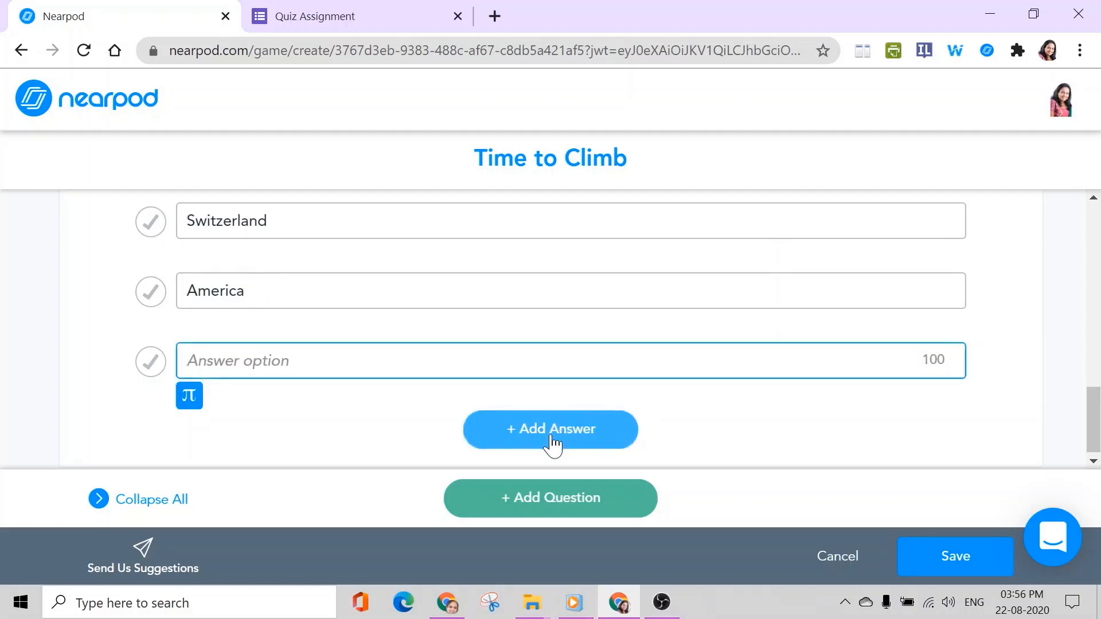
{"action": "type", "text": "Indonesia"}
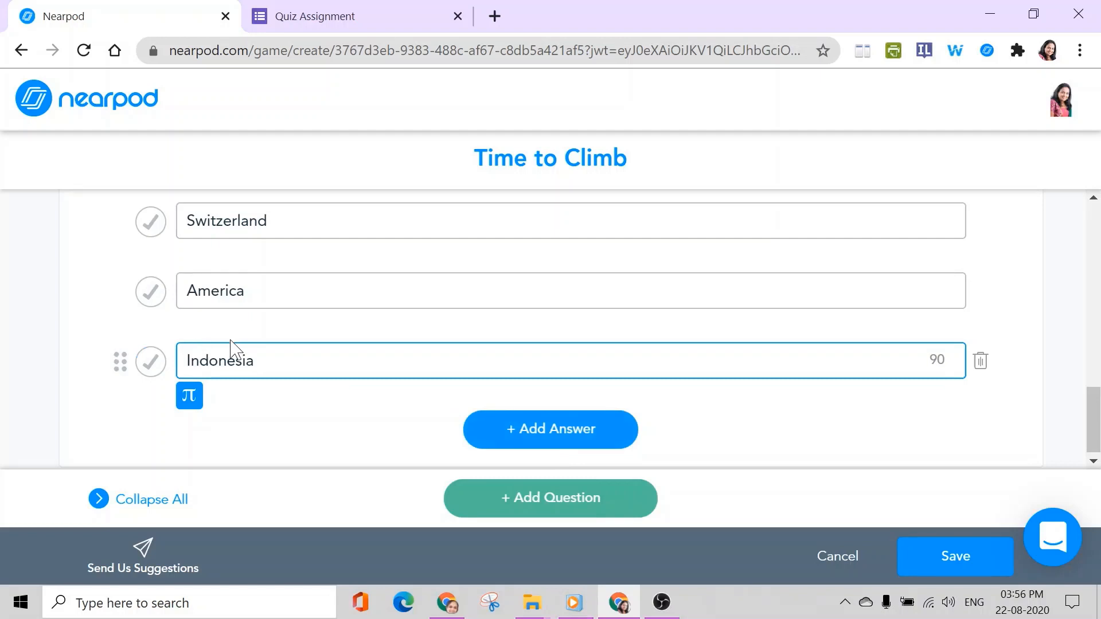
Mark "Switzerland" as the correct answer to the second question
{"action": "scroll", "coordinate": [229, 357], "scroll_direction": "up", "scroll_amount": 2}
{"action": "left_click", "coordinate": [152, 320]}
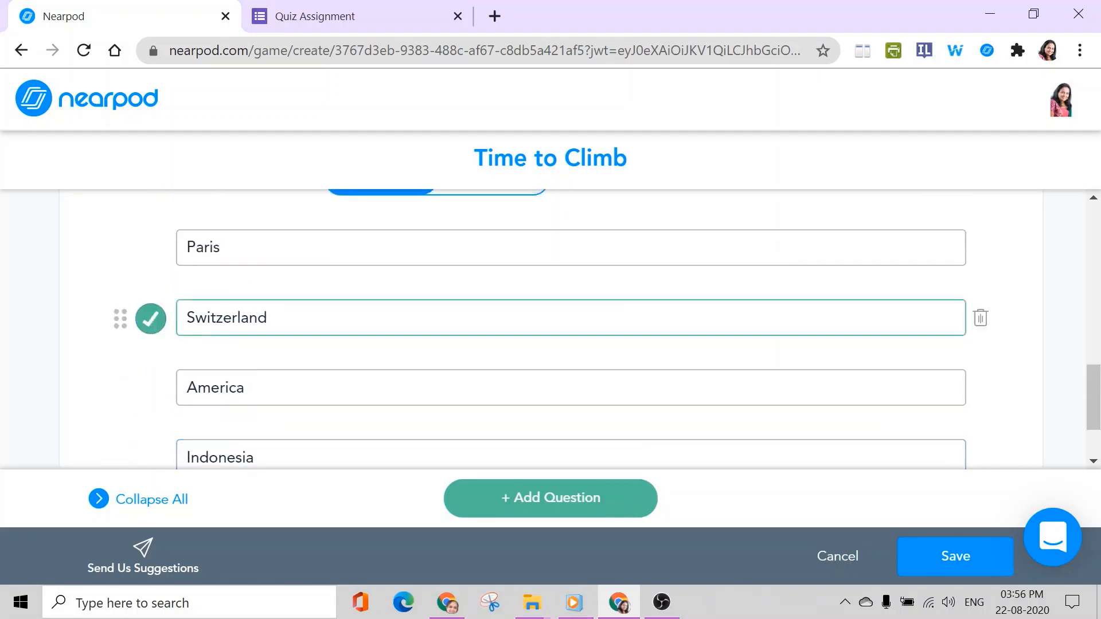
{"action": "scroll", "coordinate": [294, 349], "scroll_direction": "down", "scroll_amount": 2}
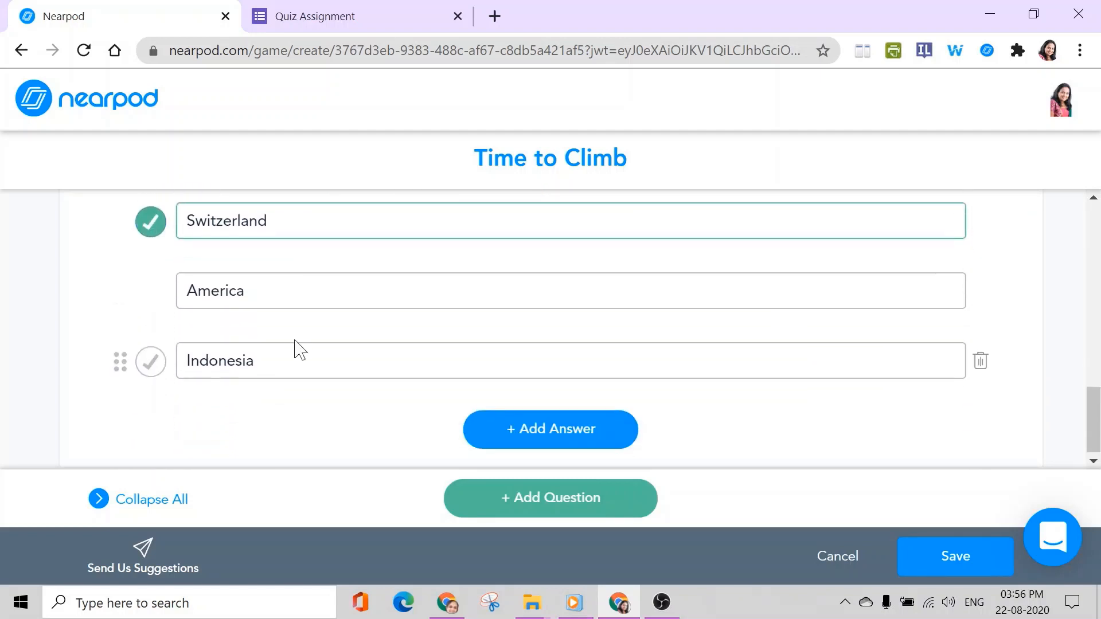
Add a blank third question, view its activity timer settings without changing them, and delete the question
{"action": "left_click", "coordinate": [567, 517]}
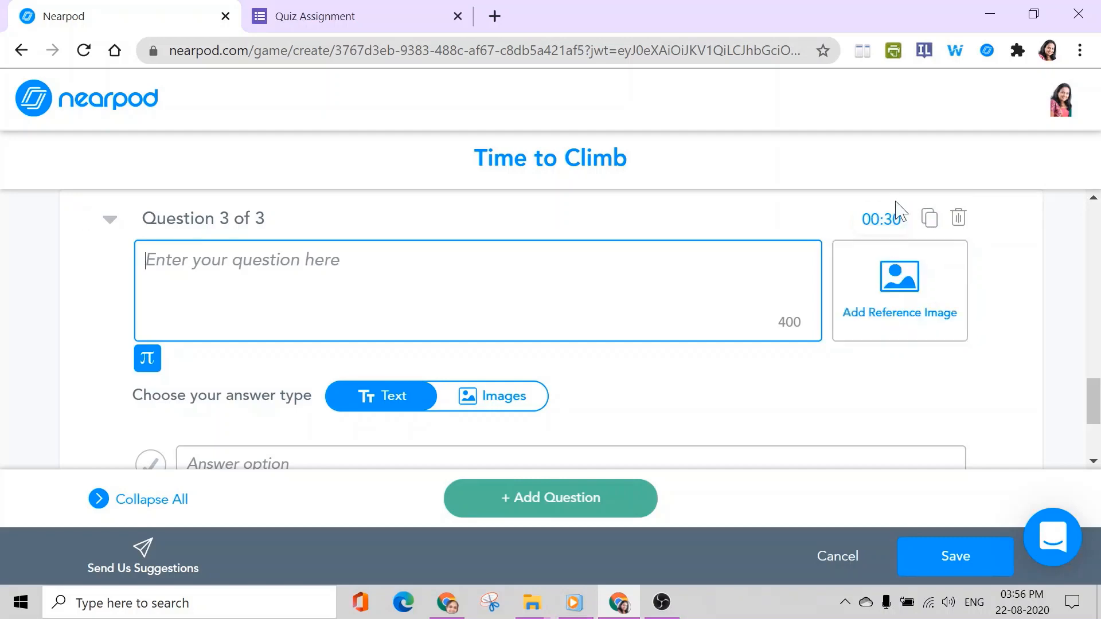
{"action": "left_click", "coordinate": [886, 221]}
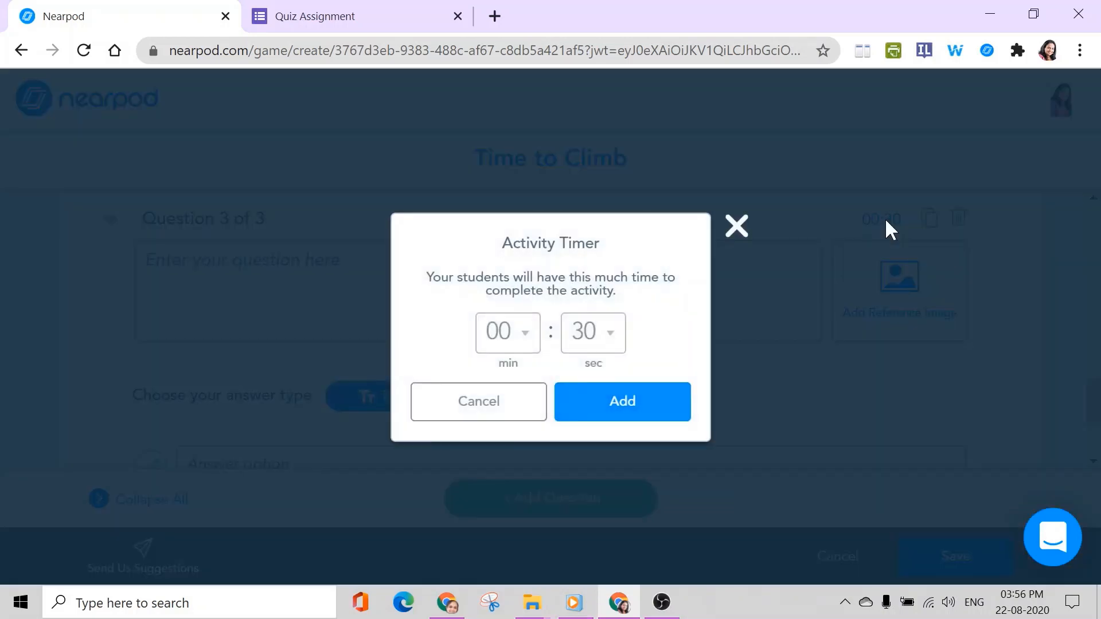
{"action": "left_click", "coordinate": [737, 227]}
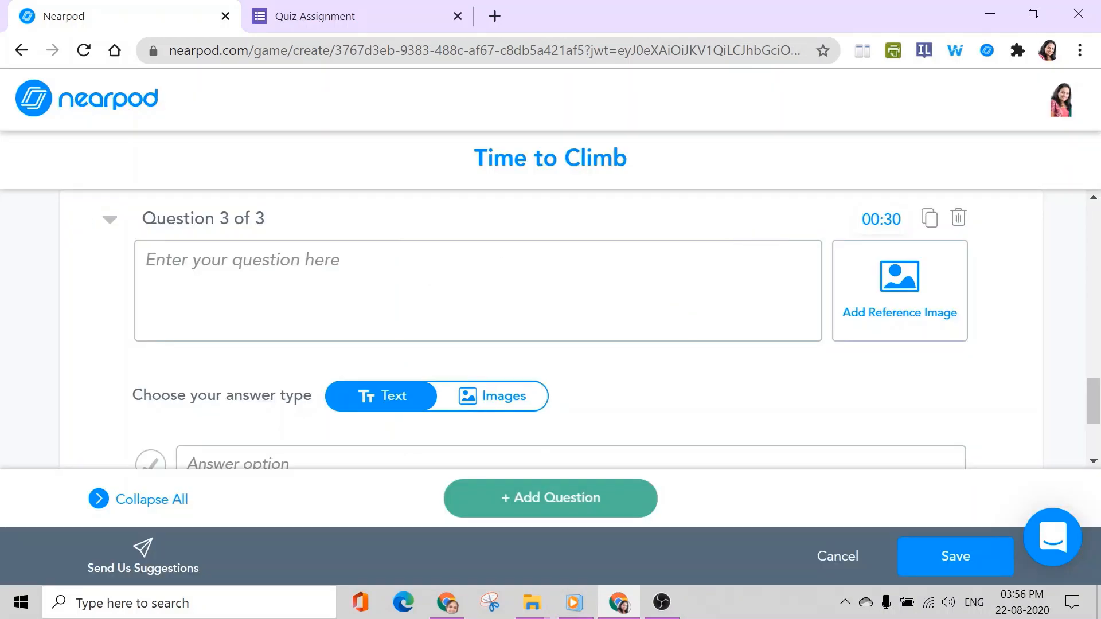
{"action": "left_click", "coordinate": [958, 221]}
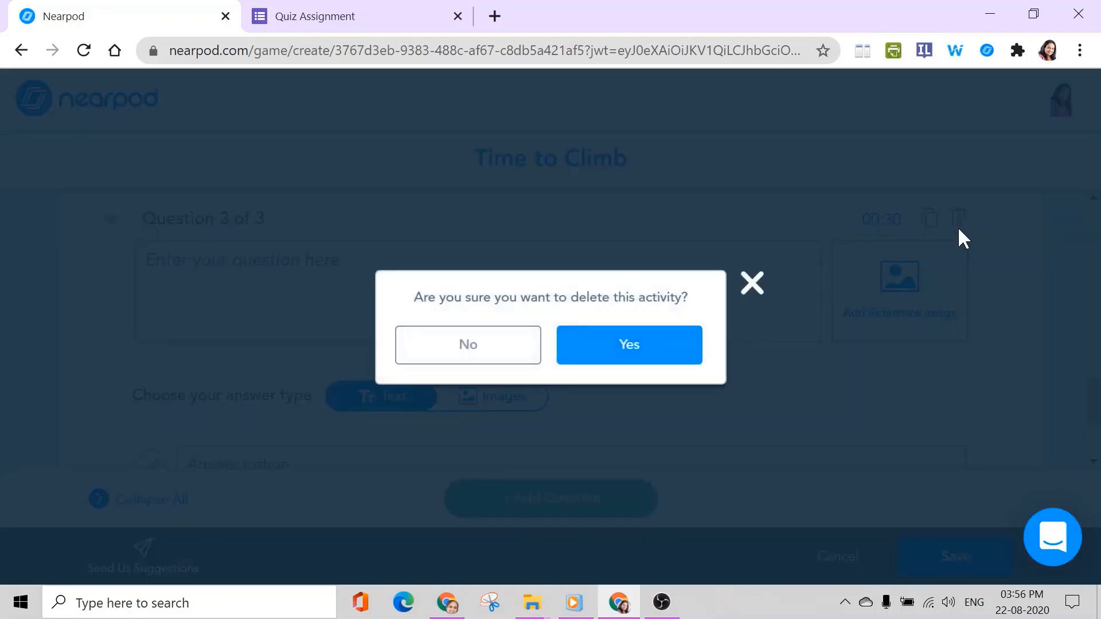
{"action": "left_click", "coordinate": [634, 352]}
{"action": "scroll", "coordinate": [754, 344], "scroll_direction": "up", "scroll_amount": 3}
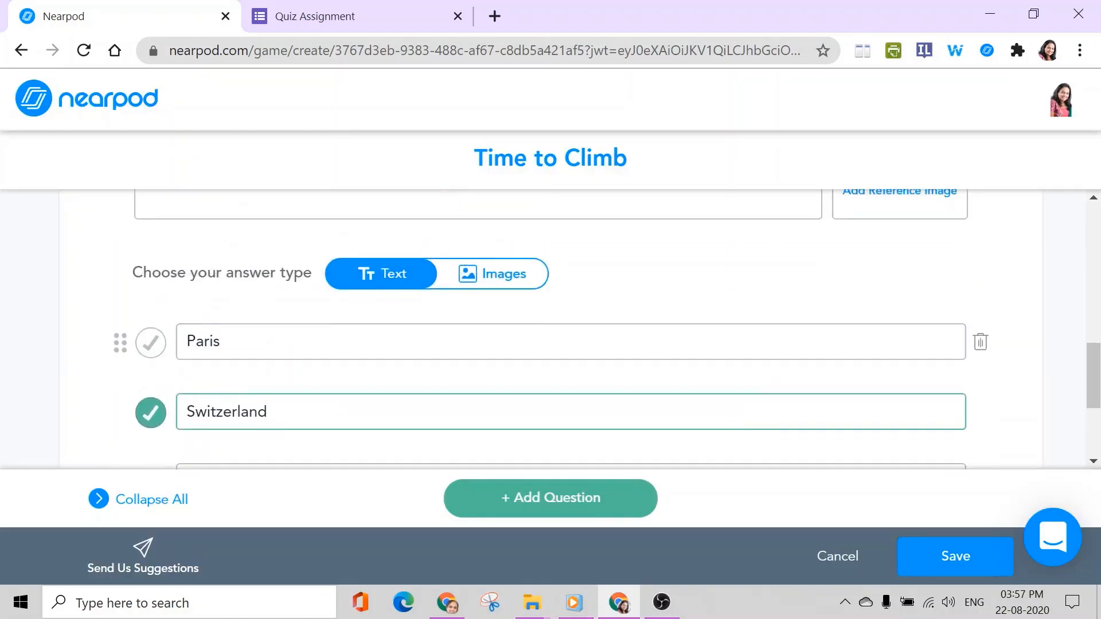
{"action": "scroll", "coordinate": [705, 290], "scroll_direction": "up", "scroll_amount": 3}
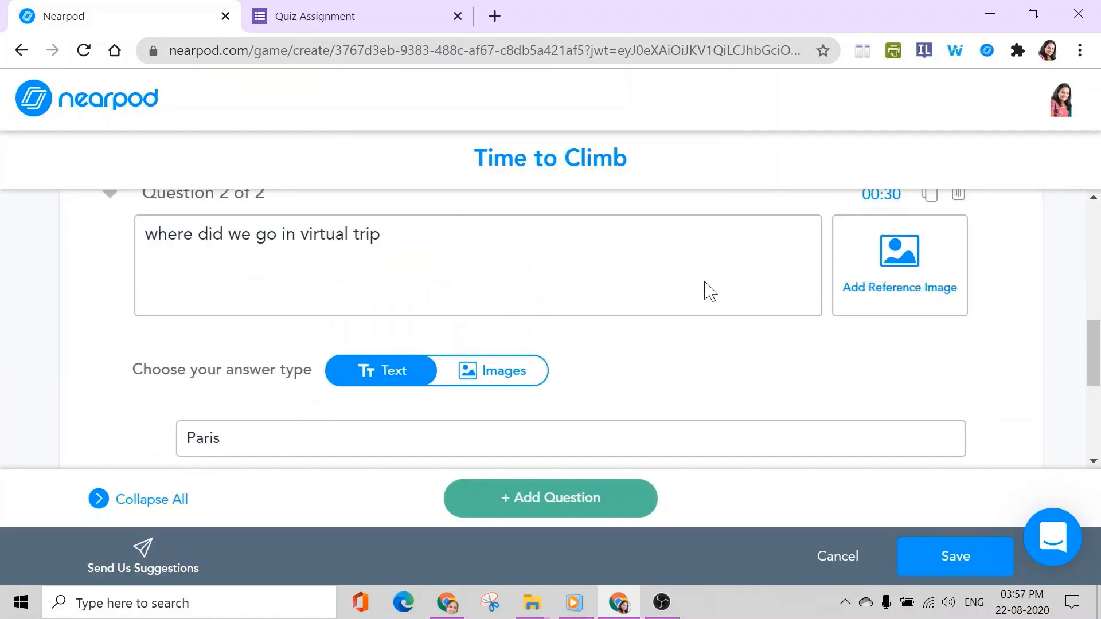
Examine the seconds options in the second question's activity timer and close the timer without changing it
{"action": "left_click", "coordinate": [877, 294]}
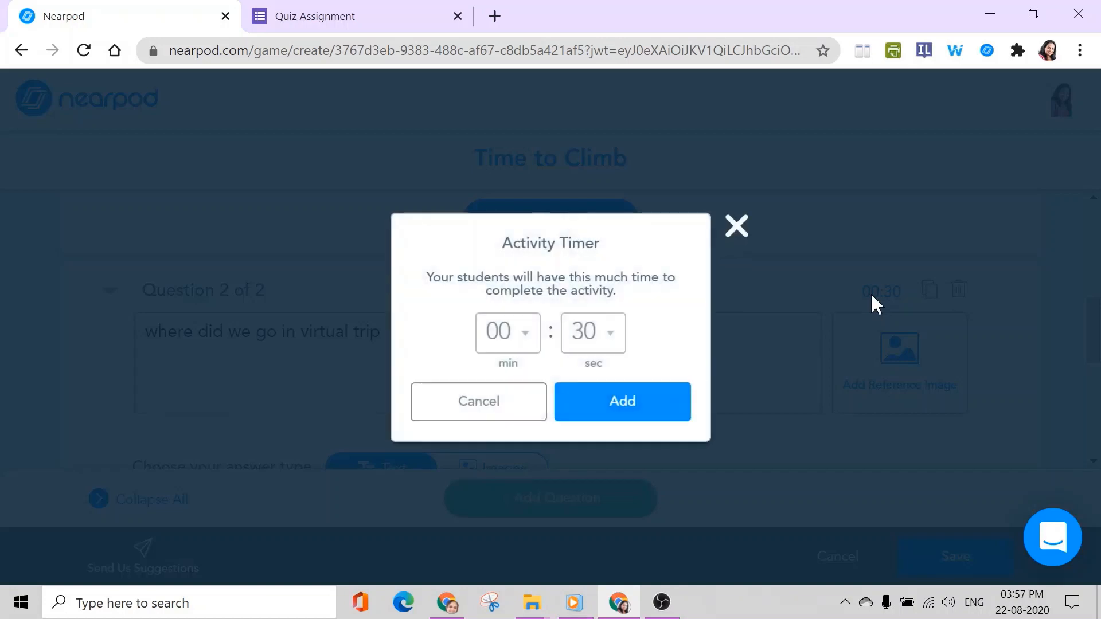
{"action": "left_click", "coordinate": [613, 338]}
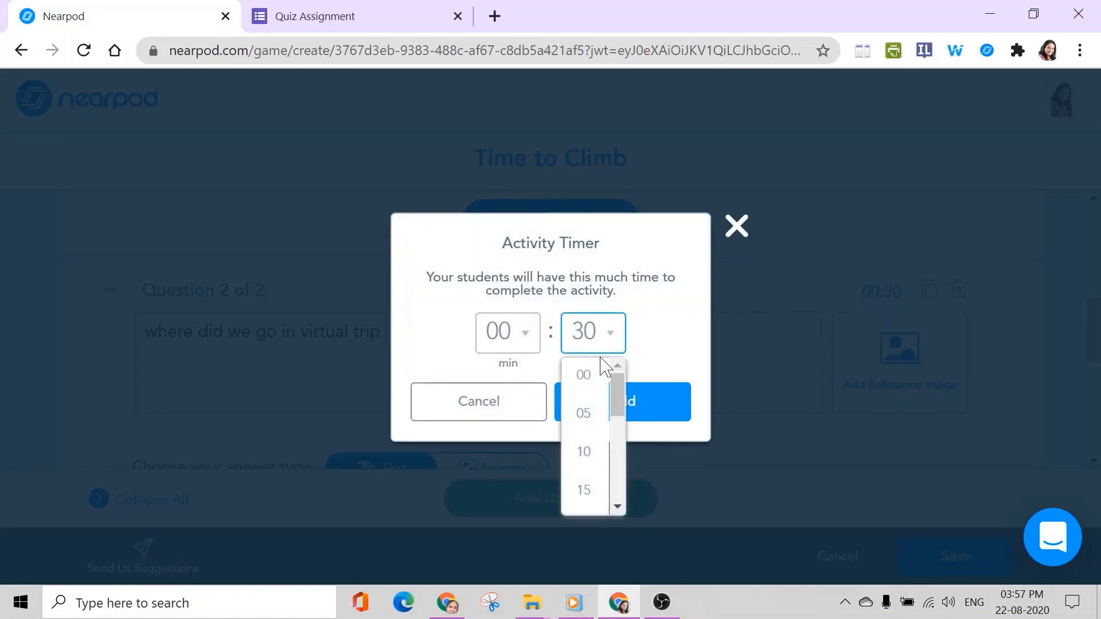
{"action": "scroll", "coordinate": [615, 427], "scroll_direction": "down", "scroll_amount": 1}
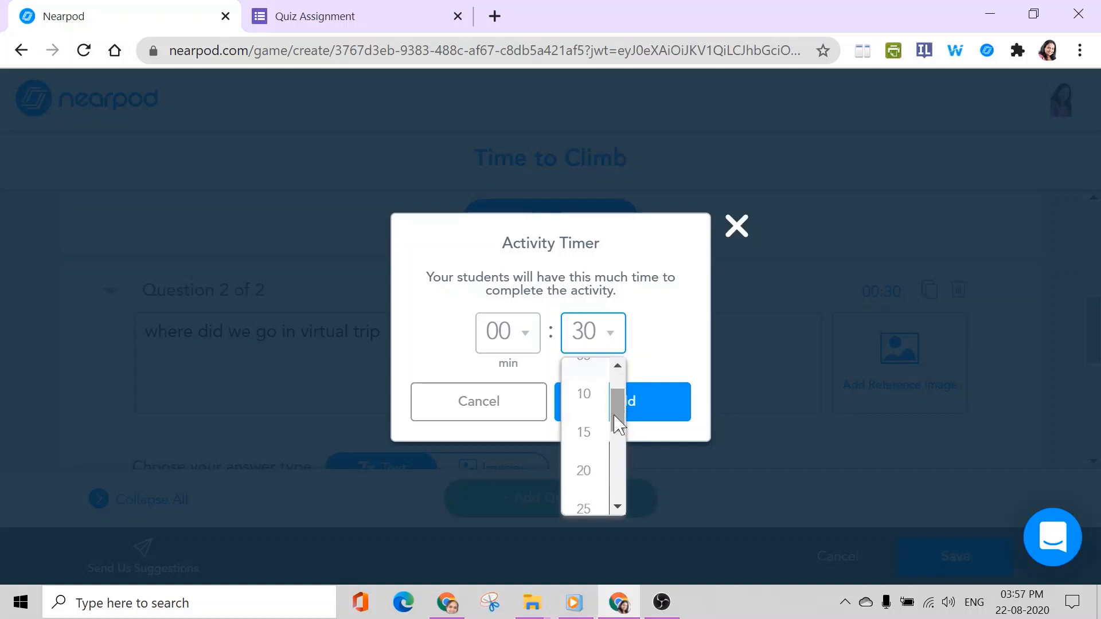
{"action": "scroll", "coordinate": [621, 386], "scroll_direction": "up", "scroll_amount": 1}
{"action": "left_click", "coordinate": [738, 229]}
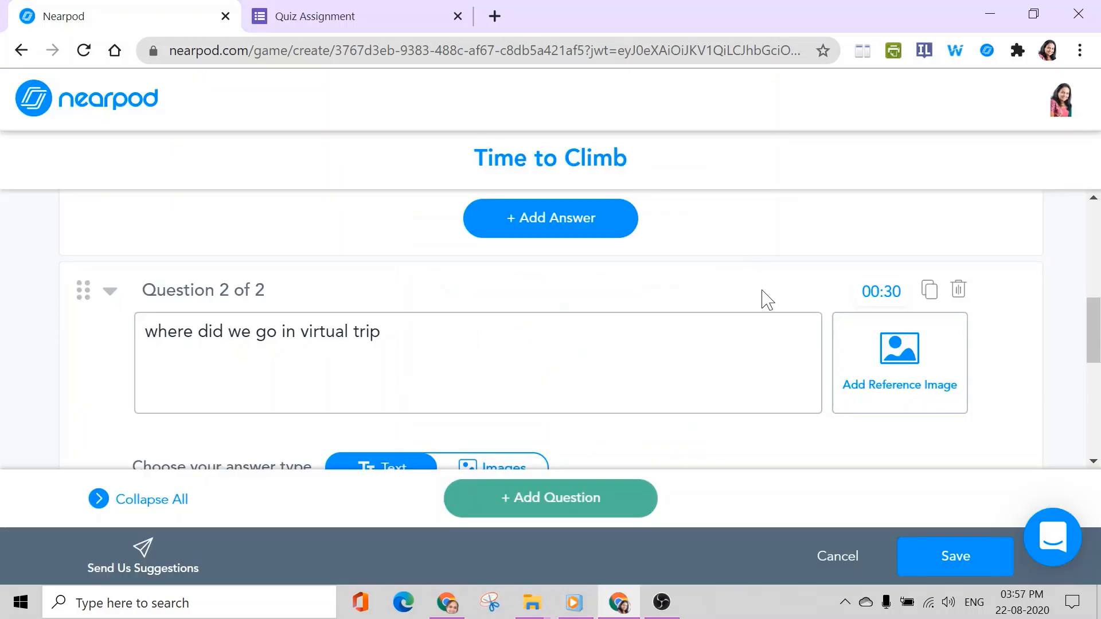
Search for "nearpod 3d" images and add the white 3D cube logo on black as the first question's reference image
{"action": "scroll", "coordinate": [923, 351], "scroll_direction": "up", "scroll_amount": 2}
{"action": "scroll", "coordinate": [578, 386], "scroll_direction": "down", "scroll_amount": 4}
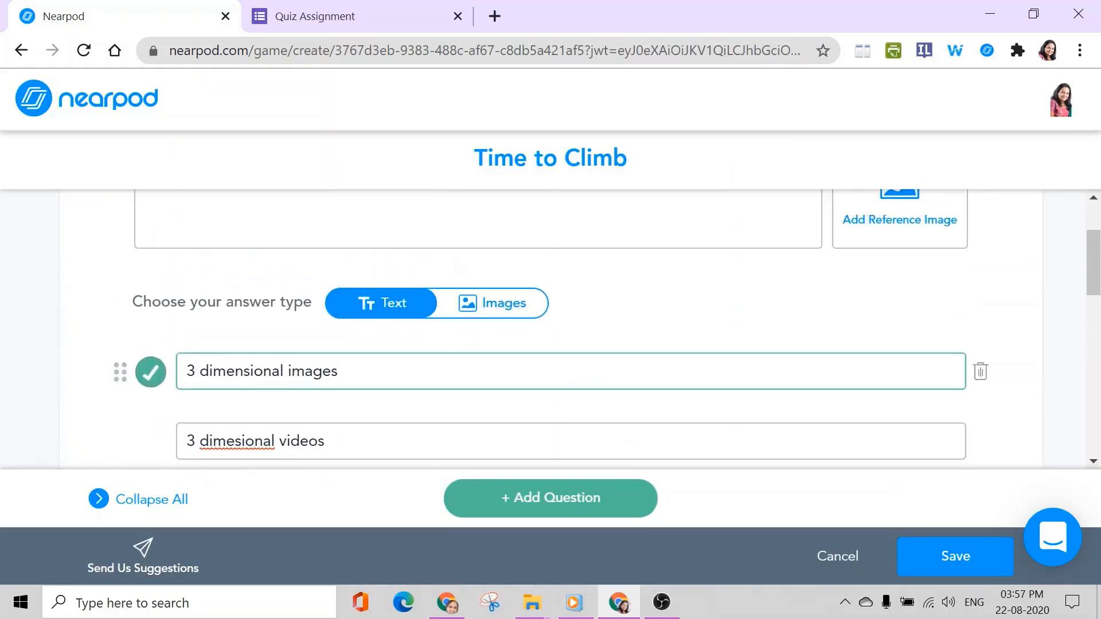
{"action": "scroll", "coordinate": [829, 314], "scroll_direction": "up", "scroll_amount": 2}
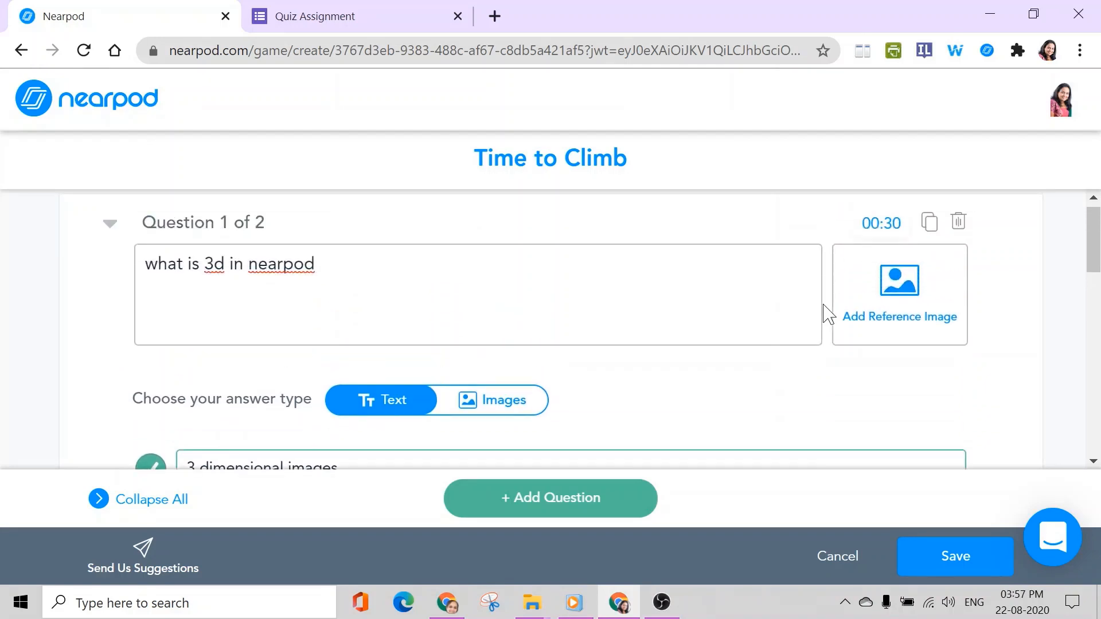
{"action": "left_click", "coordinate": [904, 291]}
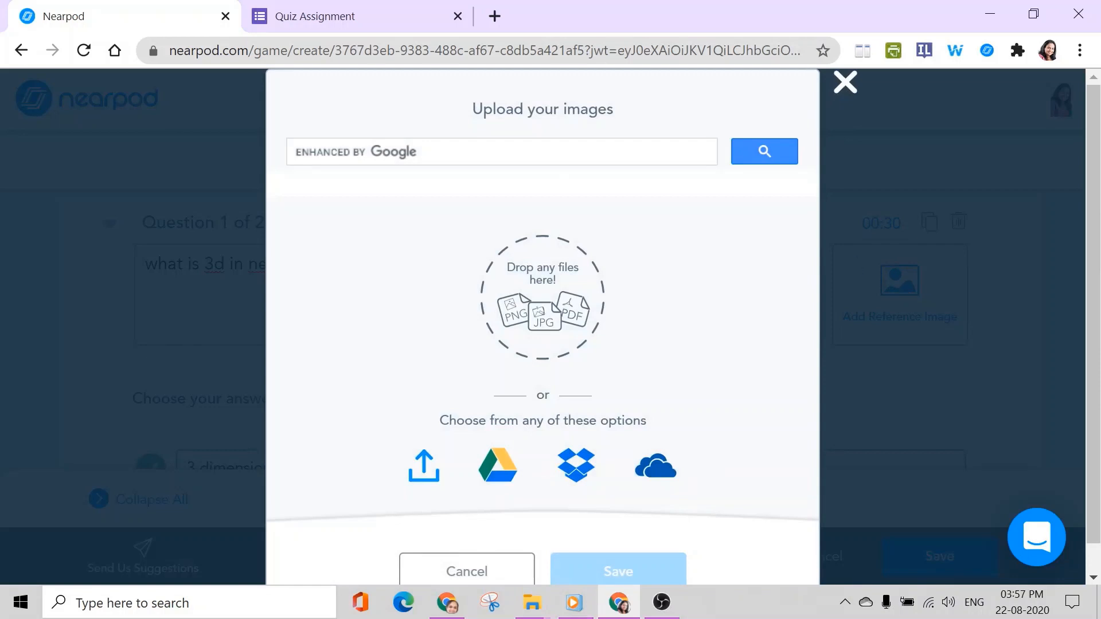
{"action": "left_click", "coordinate": [356, 152]}
{"action": "type", "text": "nearpod"}
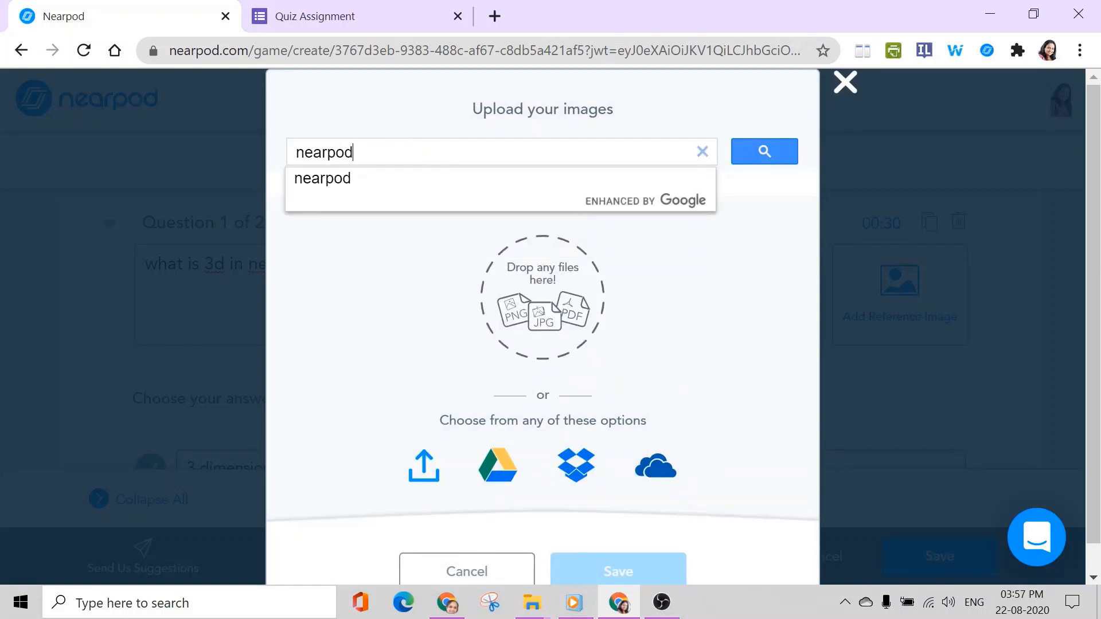
{"action": "type", "text": " 3d"}
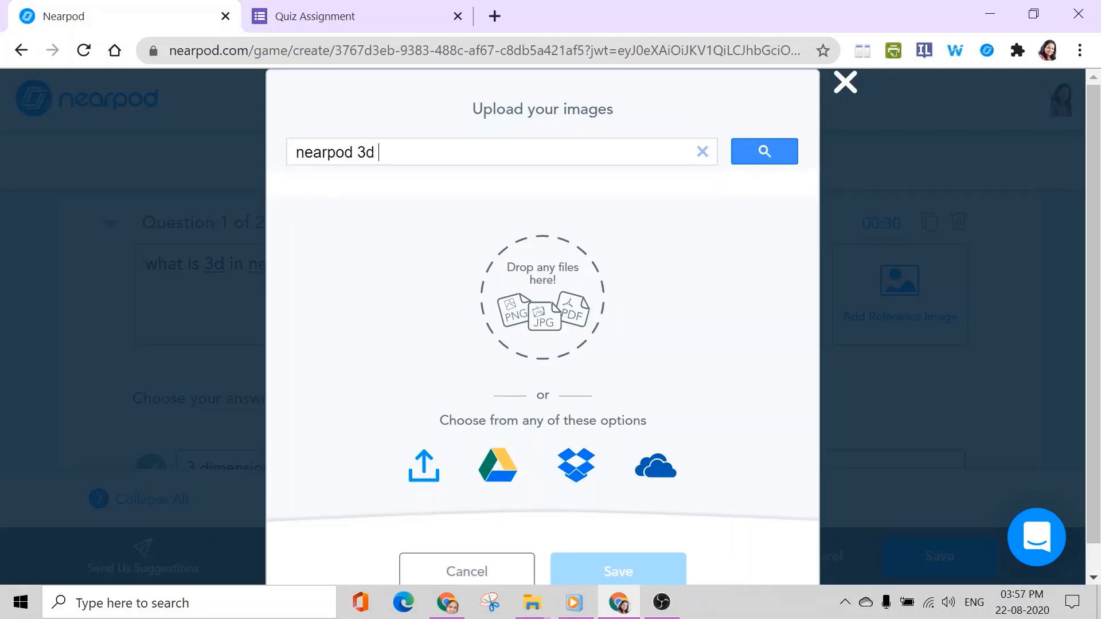
{"action": "key", "text": "Return"}
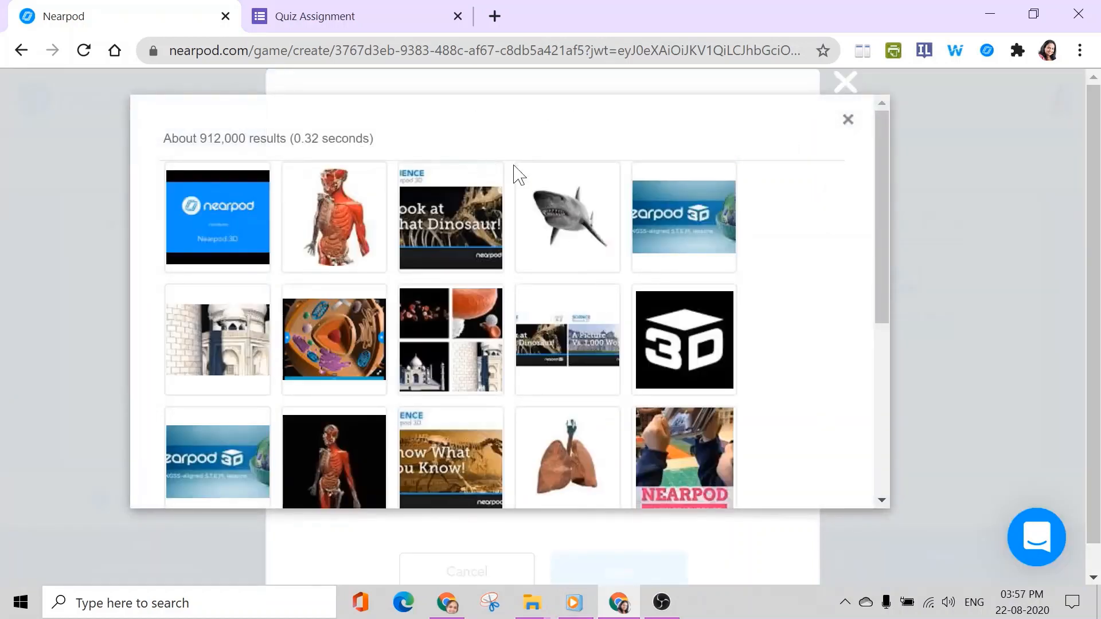
{"action": "left_click", "coordinate": [710, 301]}
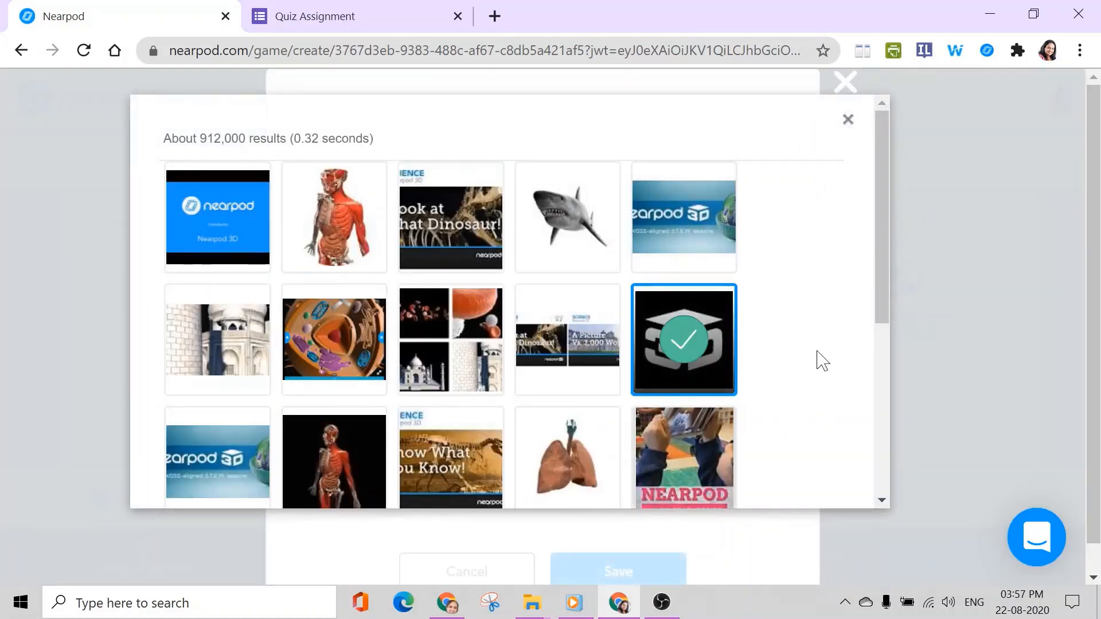
{"action": "scroll", "coordinate": [887, 402], "scroll_direction": "down", "scroll_amount": 5}
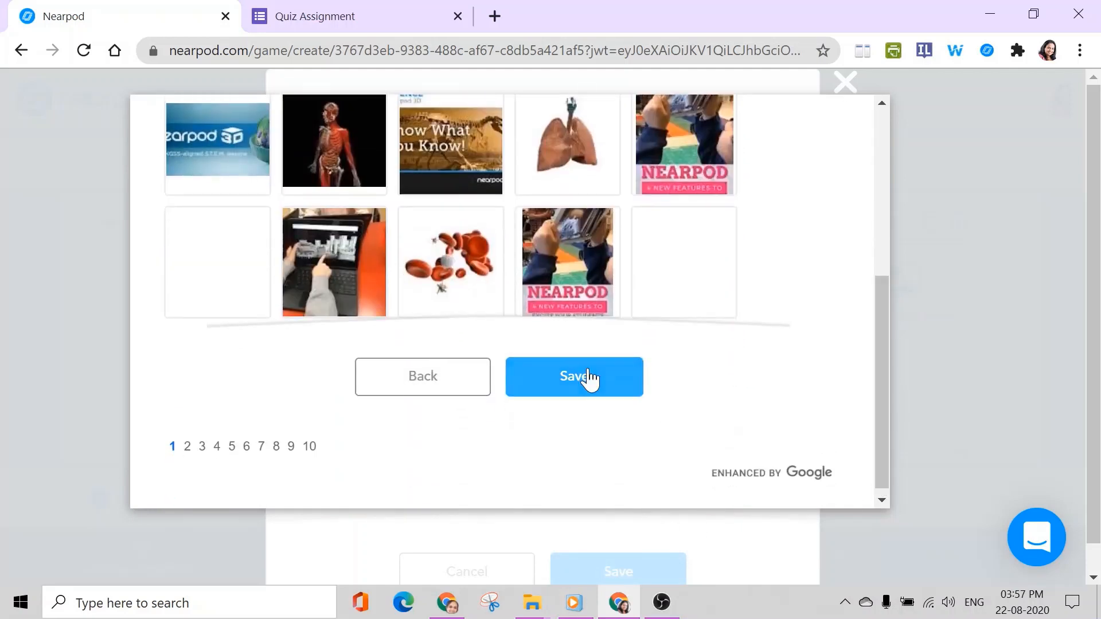
{"action": "left_click", "coordinate": [591, 378]}
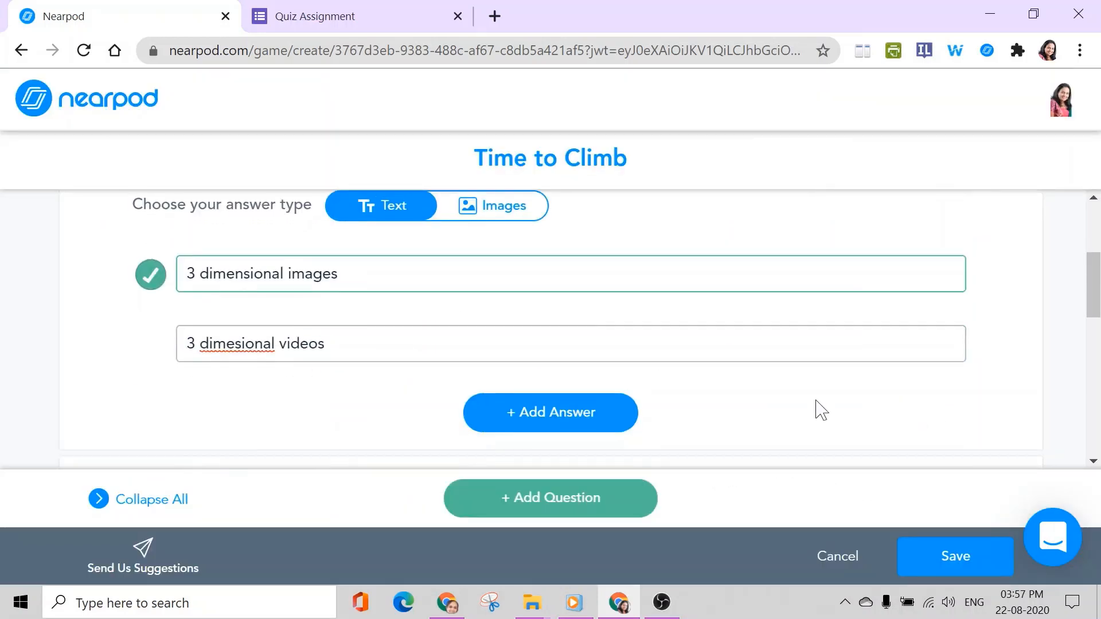
Search for "virtual trip nearpod" images and add the "Virtual Field Trips" picture with the 360 logo as the second question's reference image
{"action": "scroll", "coordinate": [892, 384], "scroll_direction": "down", "scroll_amount": 5}
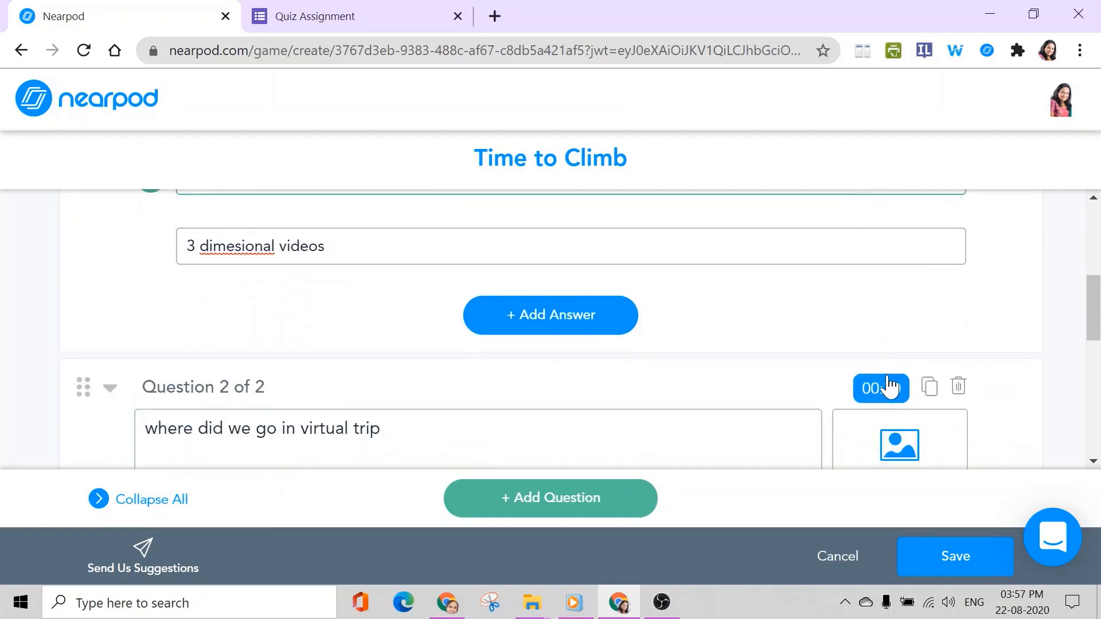
{"action": "scroll", "coordinate": [890, 383], "scroll_direction": "down", "scroll_amount": 1}
{"action": "left_click", "coordinate": [920, 373]}
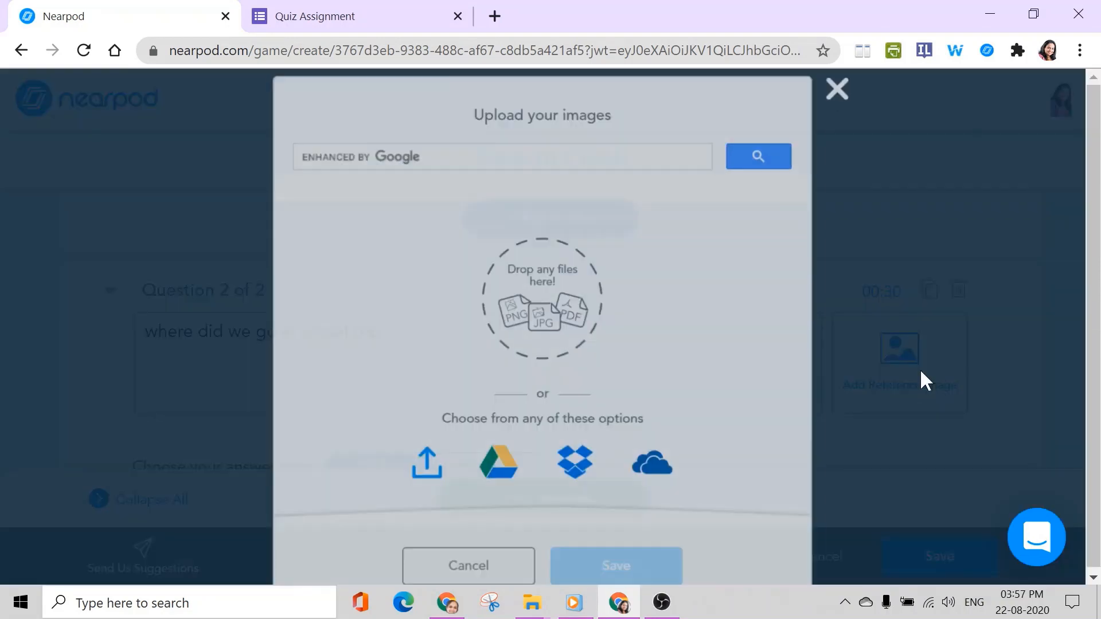
{"action": "left_click", "coordinate": [427, 152]}
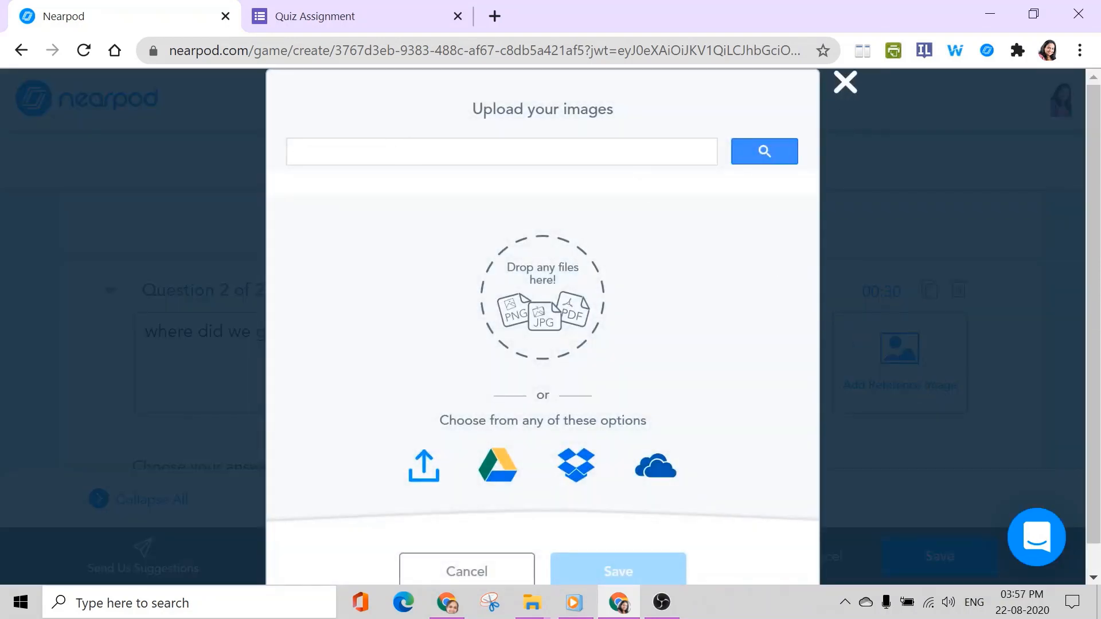
{"action": "type", "text": "virtua"}
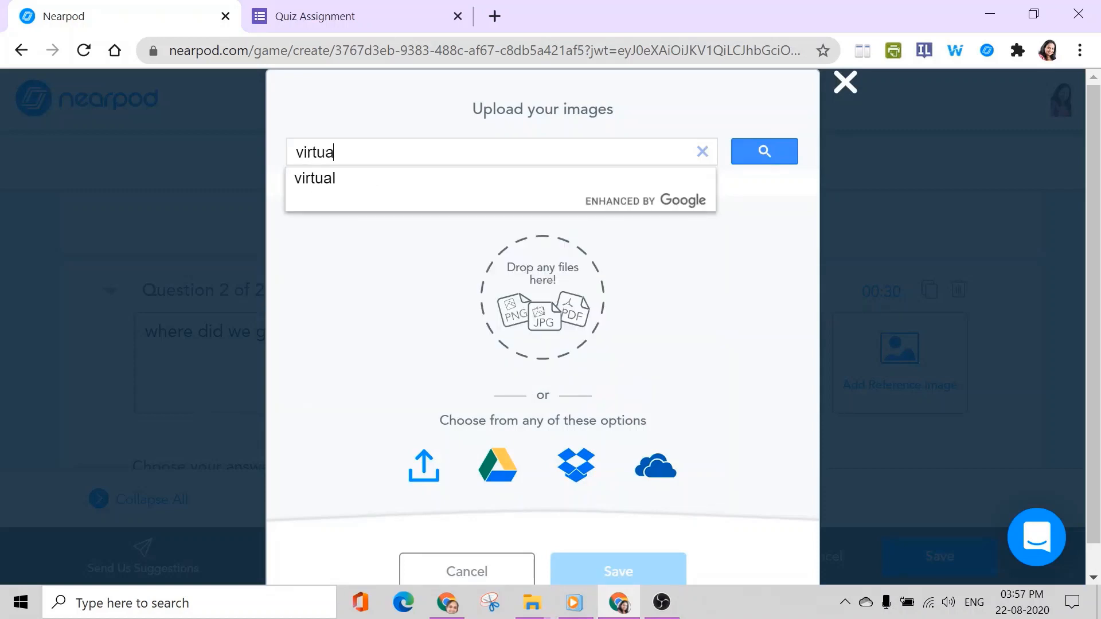
{"action": "type", "text": "l tri"}
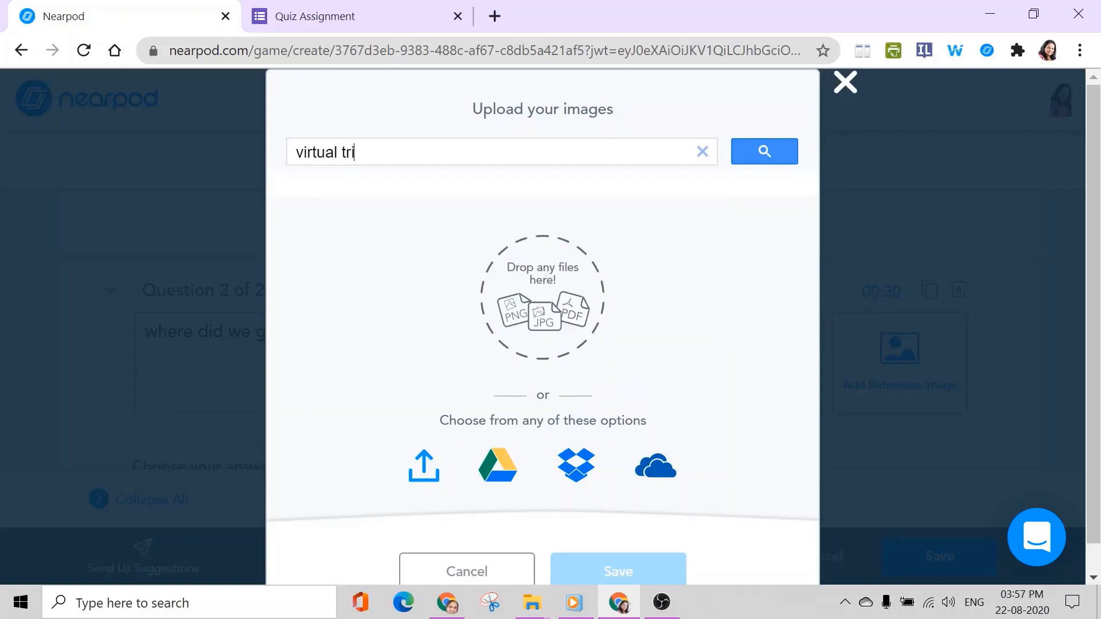
{"action": "type", "text": "p nearpod"}
{"action": "key", "text": "Return"}
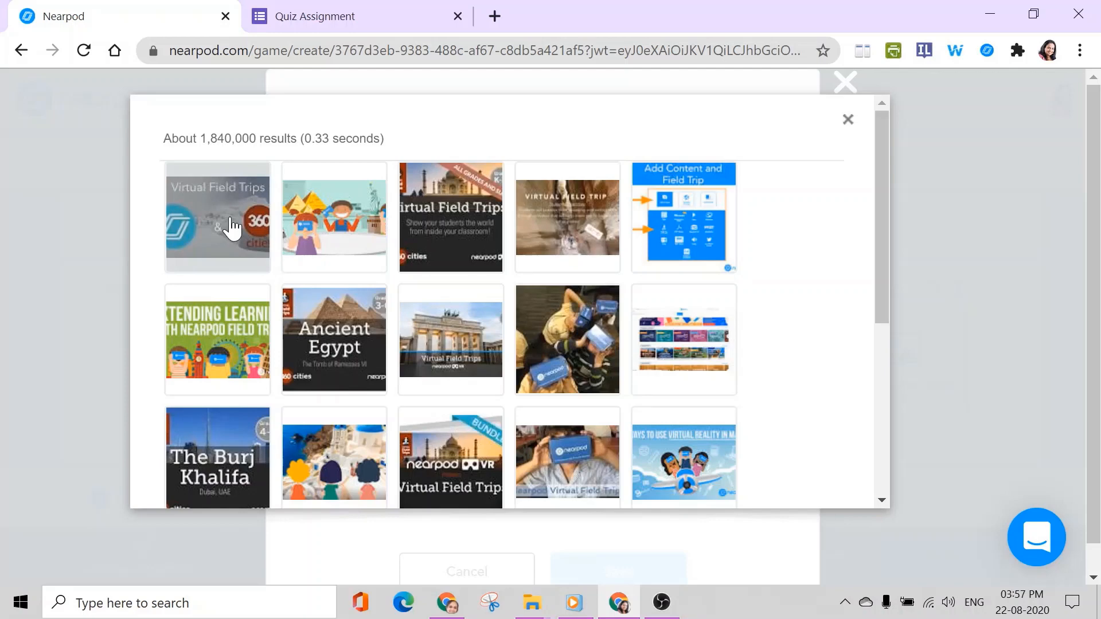
{"action": "left_click", "coordinate": [231, 228]}
{"action": "left_click_drag", "start_coordinate": [886, 279], "coordinate": [875, 456]}
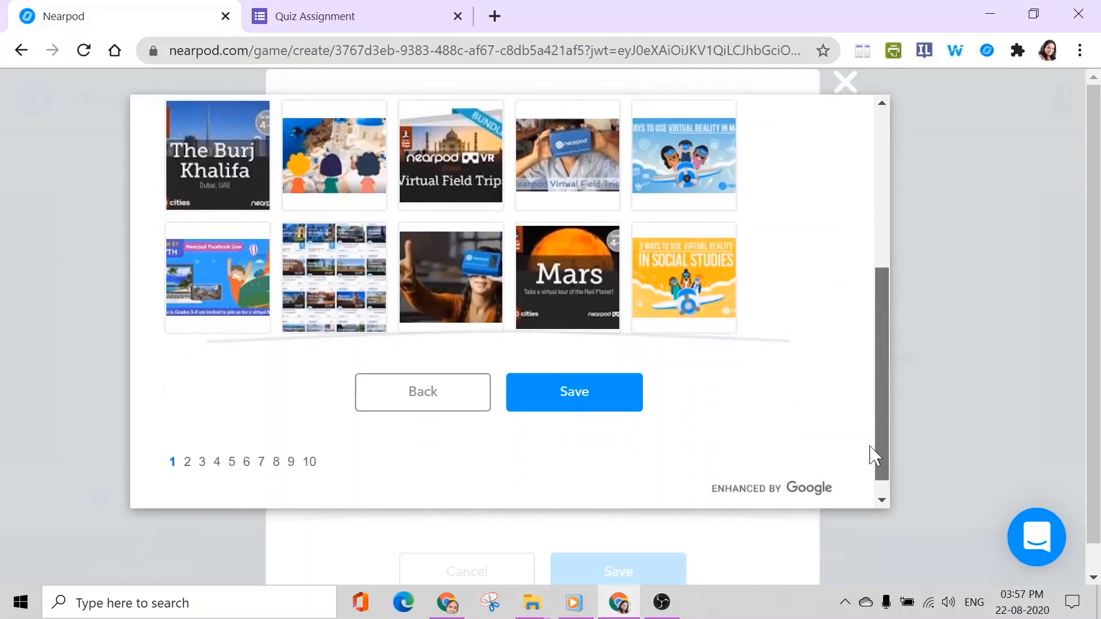
{"action": "left_click", "coordinate": [542, 378]}
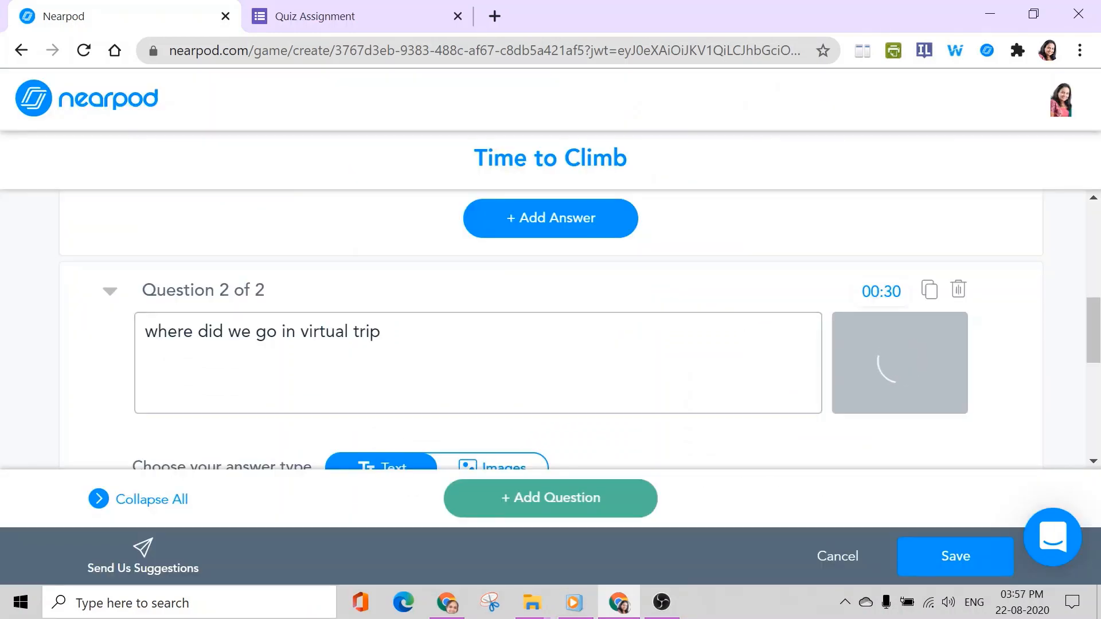
{"action": "scroll", "coordinate": [550, 329], "scroll_direction": "down", "scroll_amount": 2}
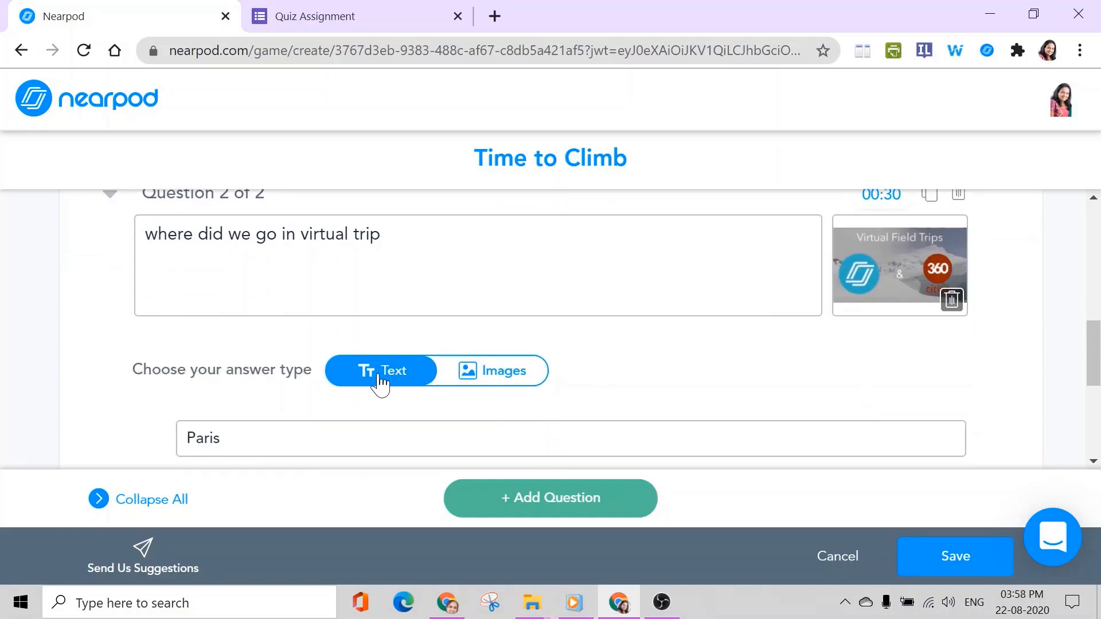
{"action": "left_click", "coordinate": [513, 383]}
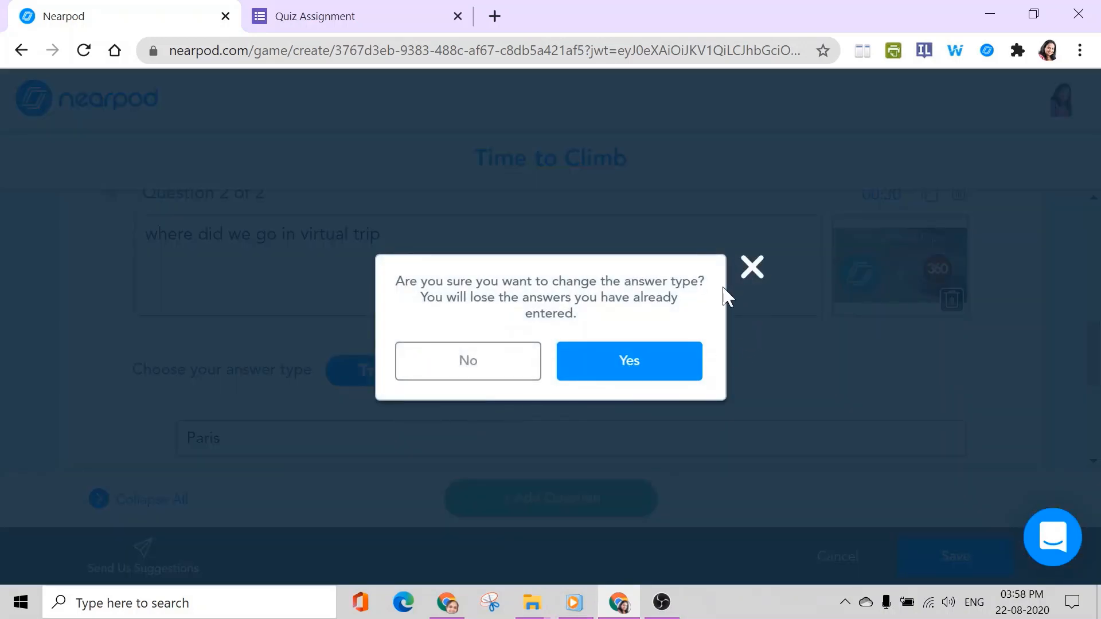
{"action": "left_click", "coordinate": [751, 268]}
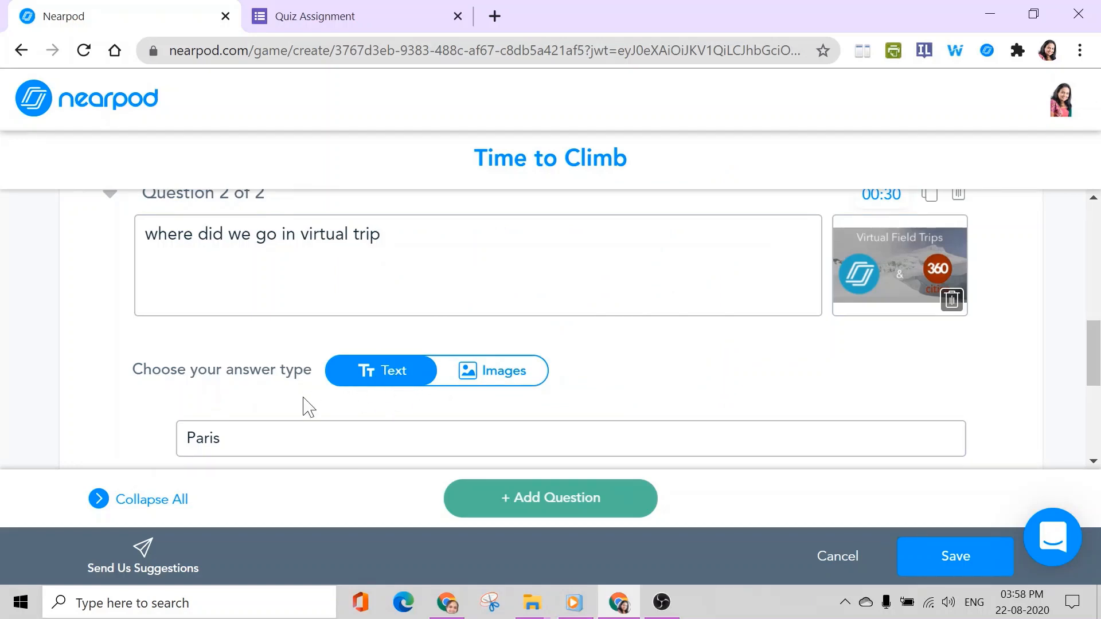
Review both questions with their reference images and save the Time to Climb activity to the presentation
{"action": "scroll", "coordinate": [304, 401], "scroll_direction": "up", "scroll_amount": 2}
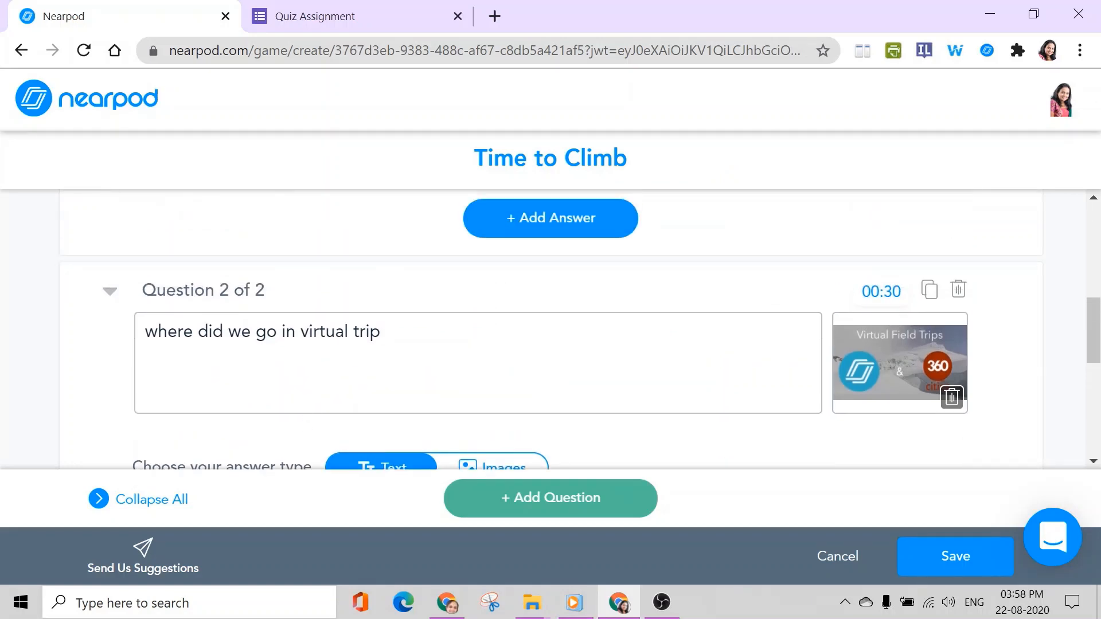
{"action": "scroll", "coordinate": [551, 330], "scroll_direction": "down", "scroll_amount": 4}
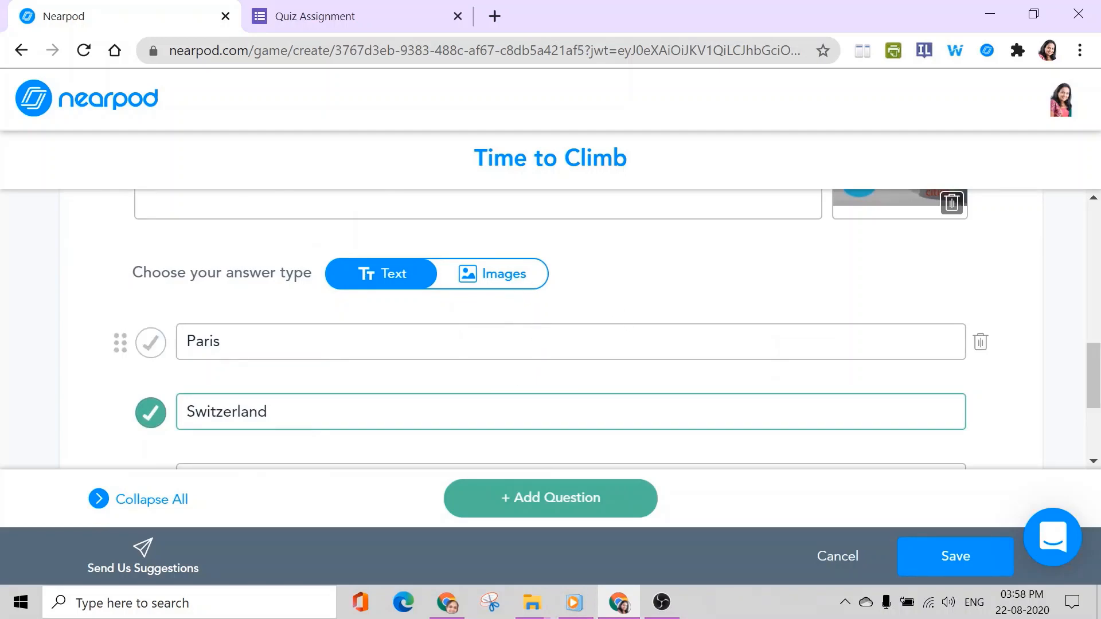
{"action": "scroll", "coordinate": [551, 330], "scroll_direction": "up", "scroll_amount": 3}
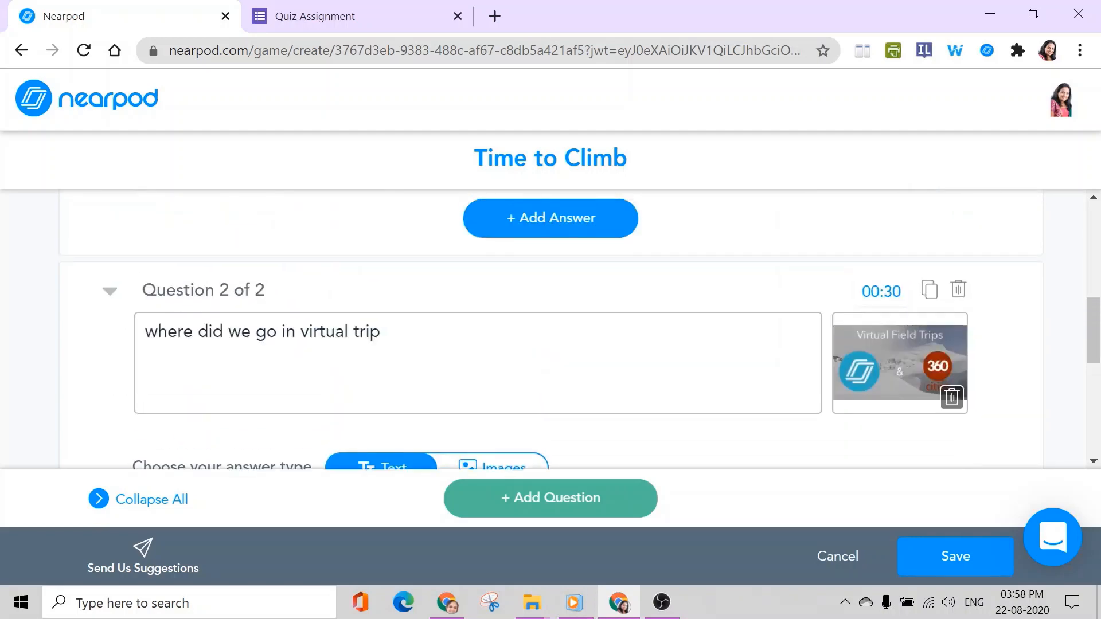
{"action": "scroll", "coordinate": [536, 369], "scroll_direction": "up", "scroll_amount": 10}
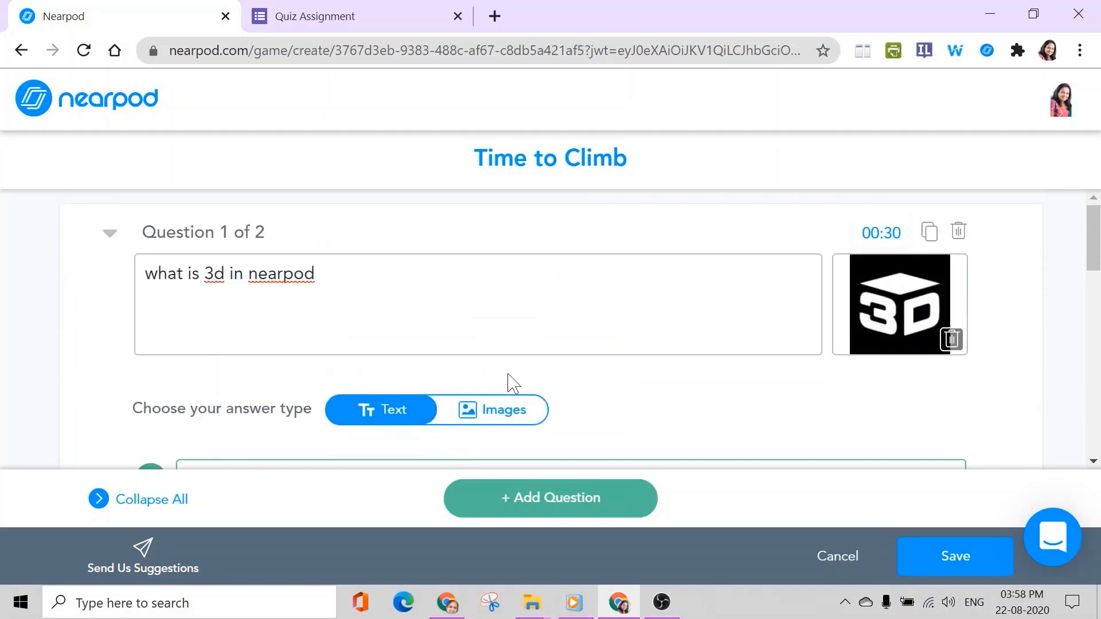
{"action": "left_click", "coordinate": [950, 563]}
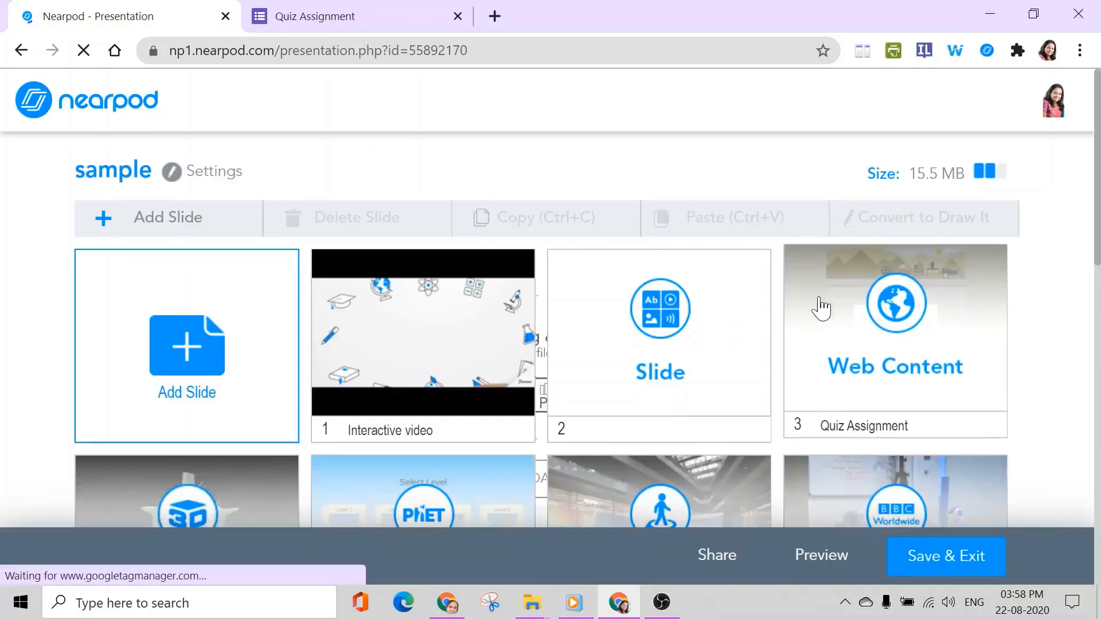
Add a new slide to the "sample" presentation as a Matching Pairs activity
{"action": "scroll", "coordinate": [247, 270], "scroll_direction": "down", "scroll_amount": 2}
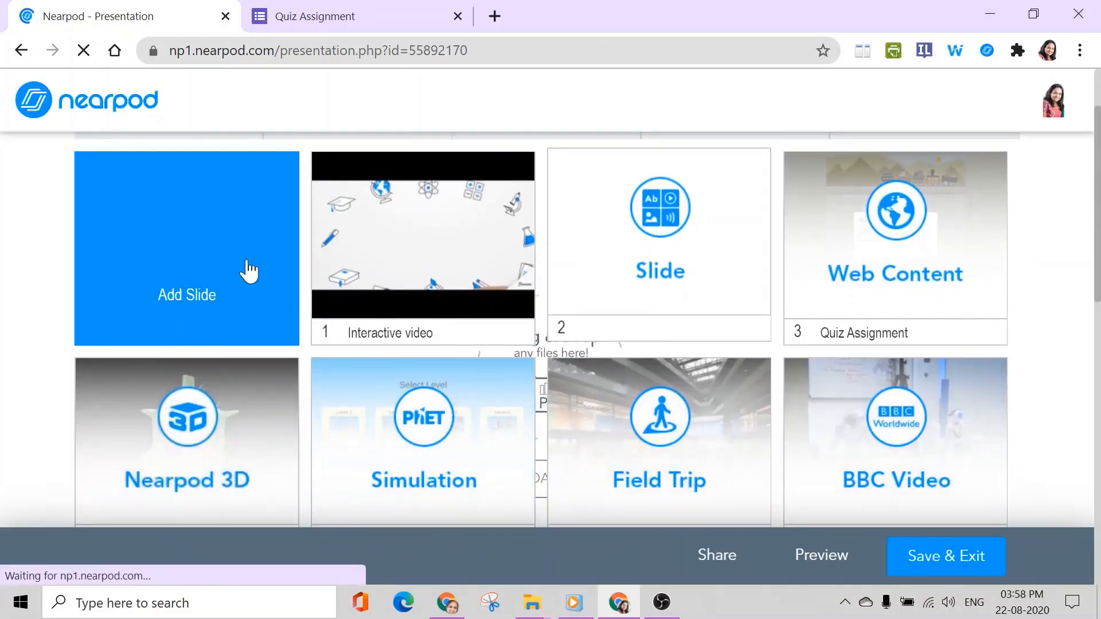
{"action": "left_click", "coordinate": [214, 265]}
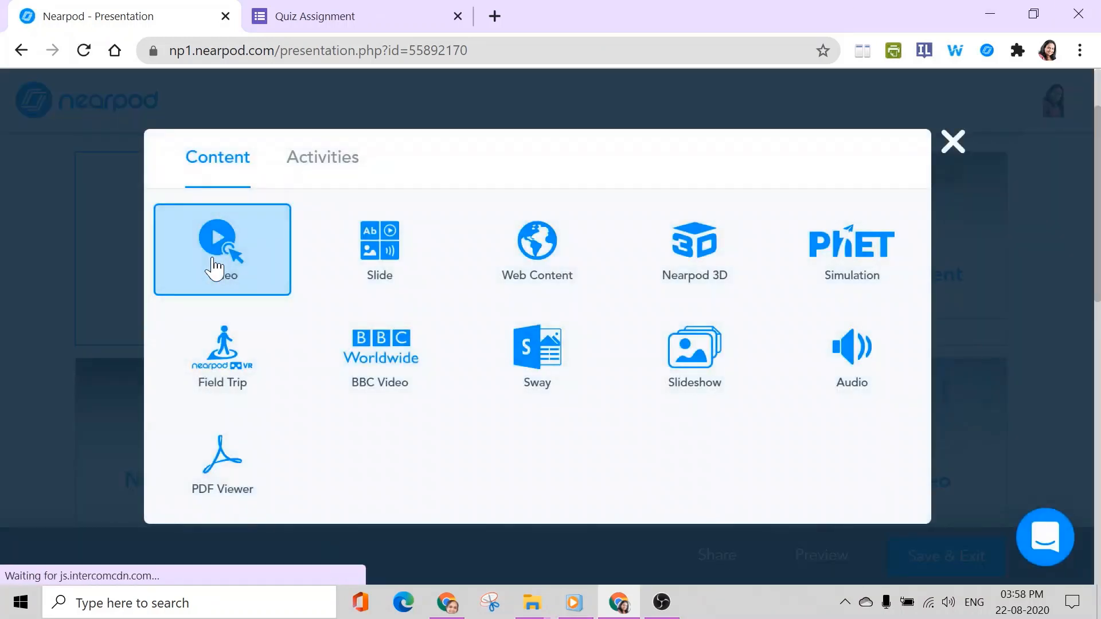
{"action": "left_click", "coordinate": [328, 164]}
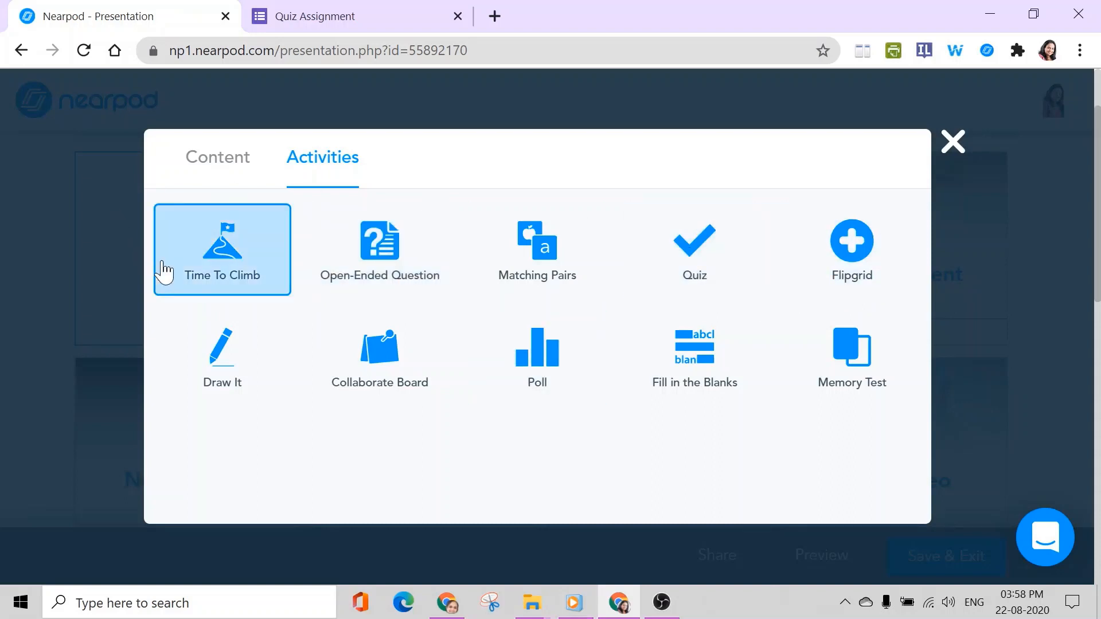
{"action": "left_click", "coordinate": [566, 267]}
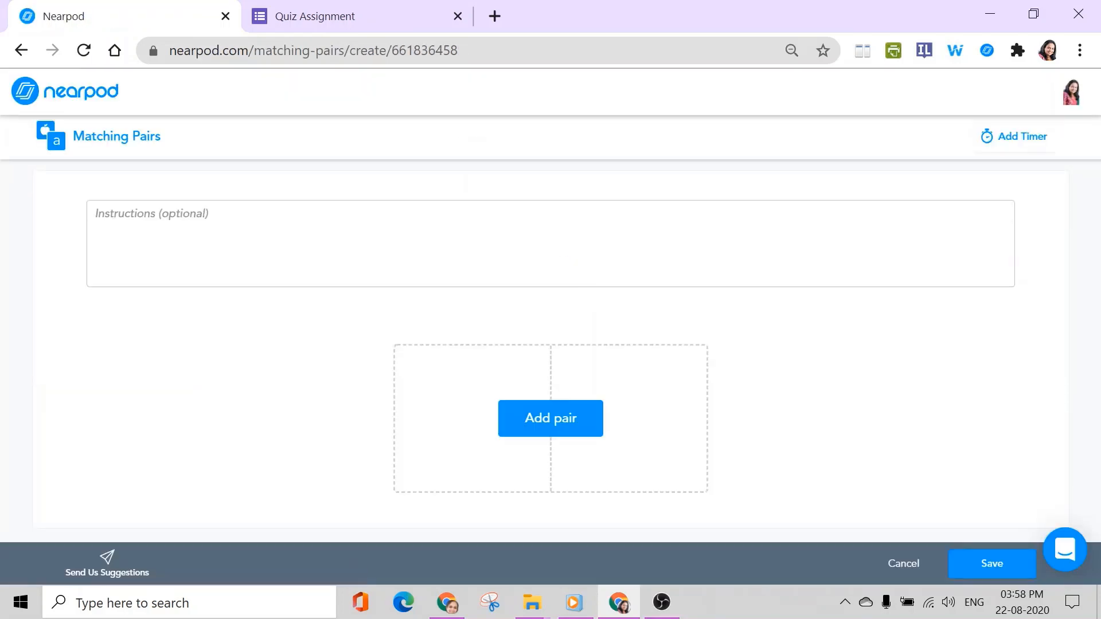
Enter "Kindly Match the pairs" as the instructions of the Matching Pairs activity
{"action": "left_click", "coordinate": [152, 214]}
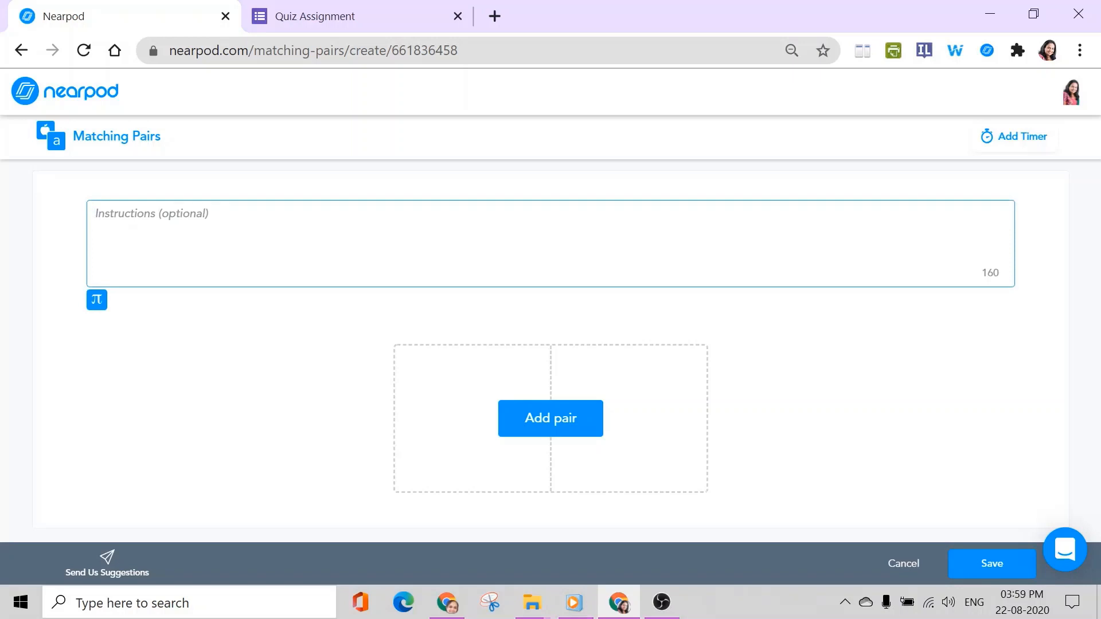
{"action": "type", "text": "Kindly Match"}
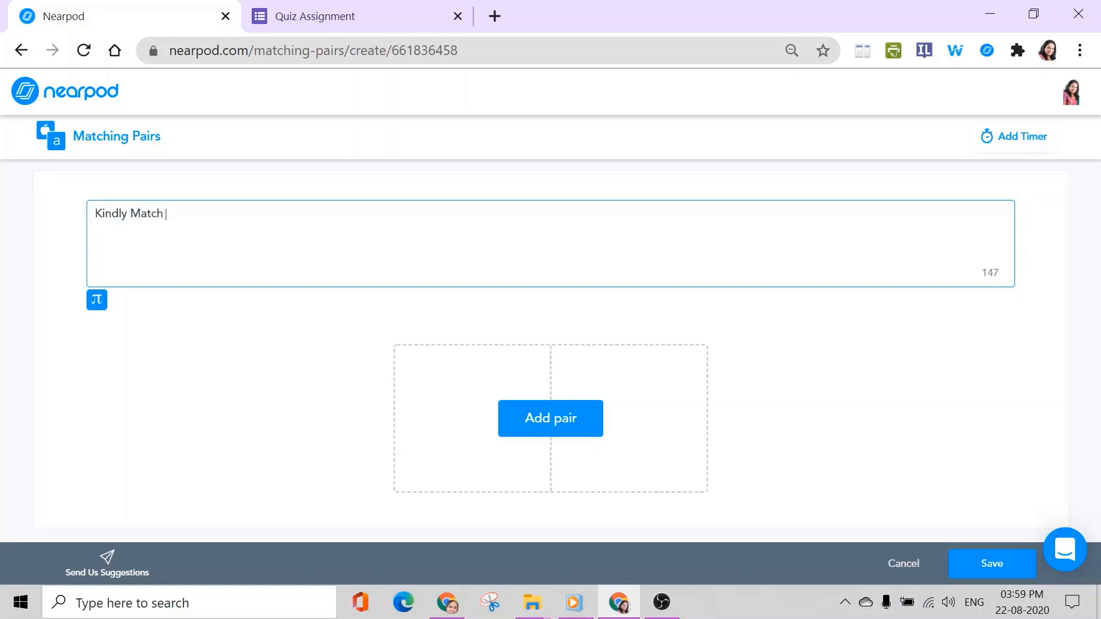
{"action": "type", "text": " the pairs"}
Add a first pair and give its first card the white 3D cube logo from an image search for "3d in nearpod"
{"action": "left_click", "coordinate": [551, 418]}
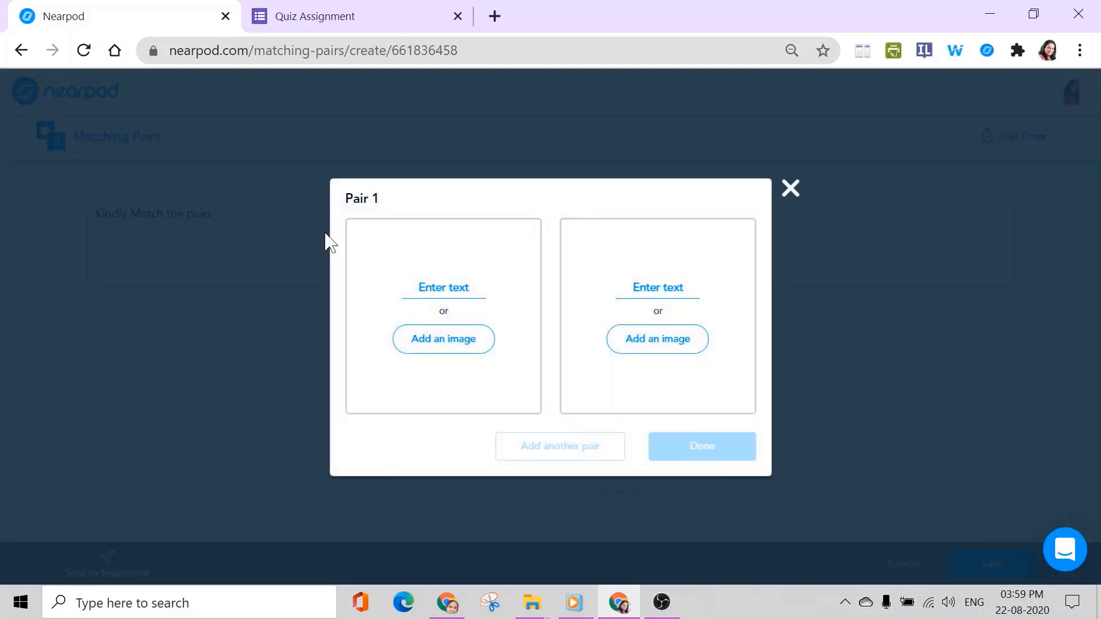
{"action": "left_click", "coordinate": [455, 347]}
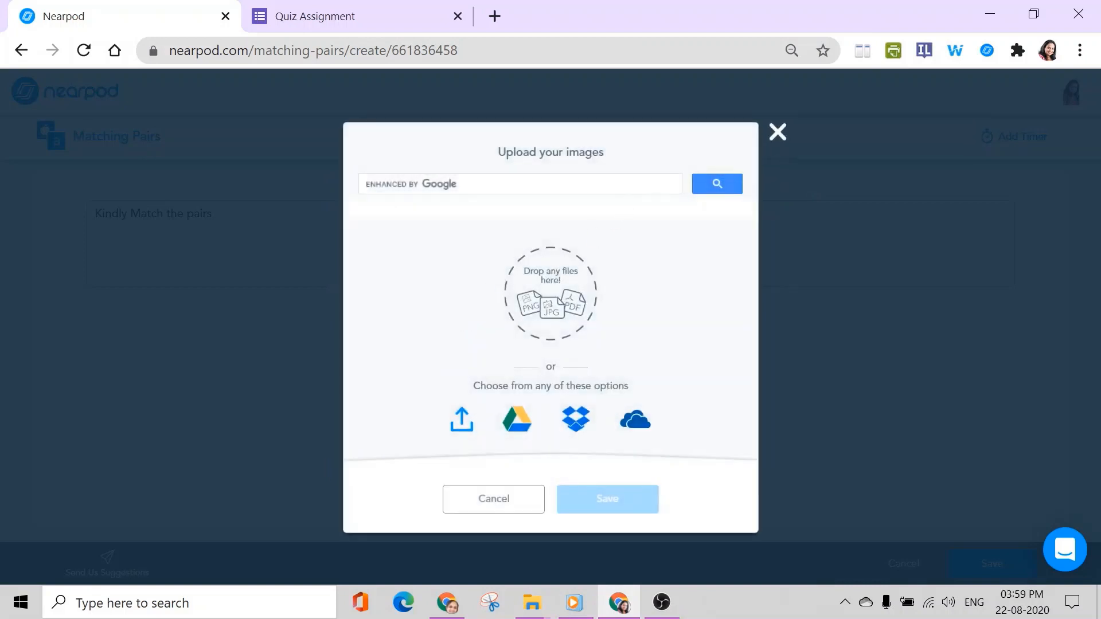
{"action": "left_click", "coordinate": [506, 189]}
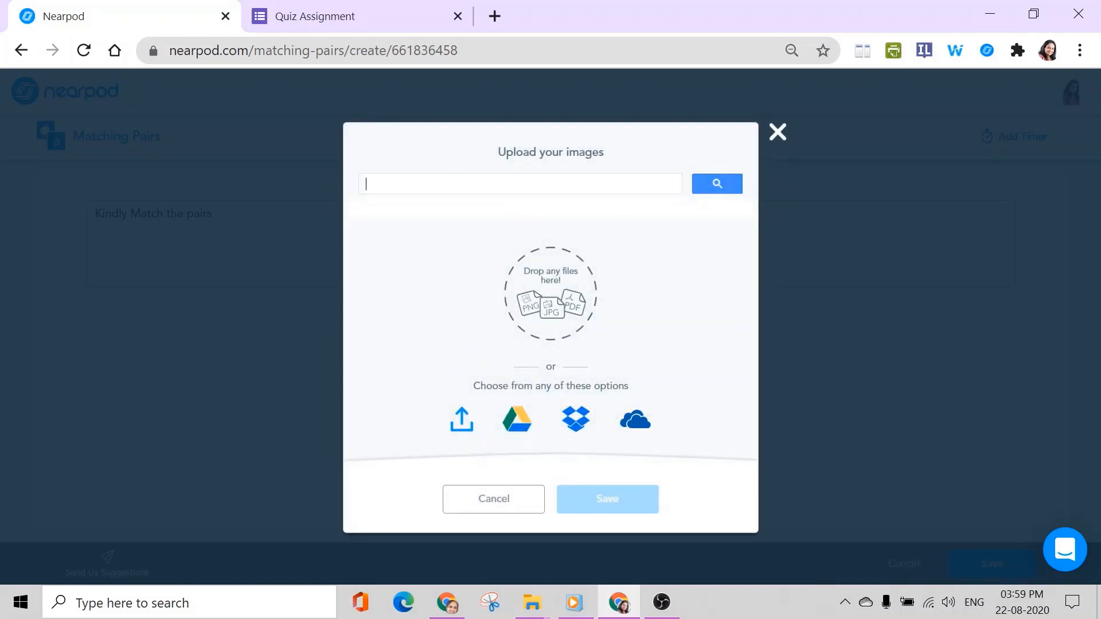
{"action": "type", "text": "3d in nearpod"}
{"action": "left_click", "coordinate": [724, 186]}
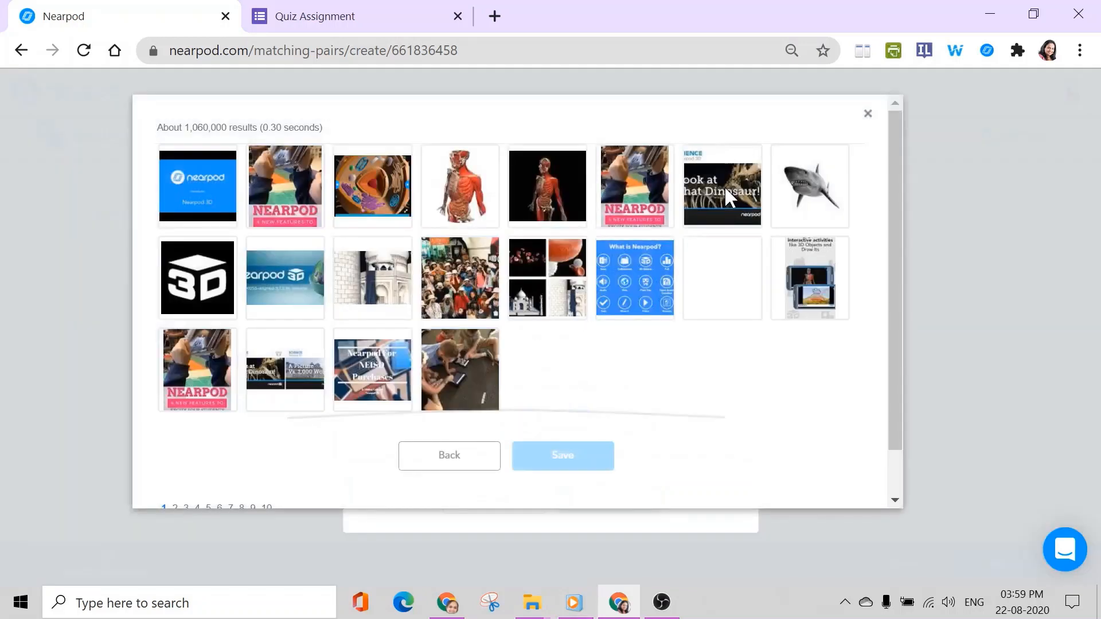
{"action": "left_click", "coordinate": [189, 300]}
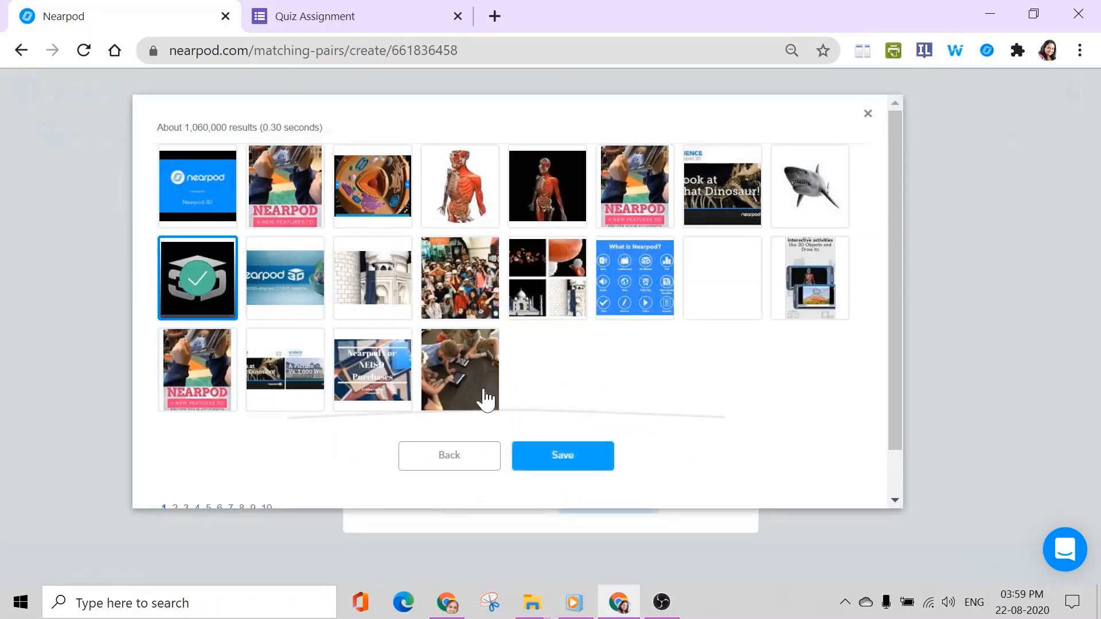
{"action": "left_click", "coordinate": [558, 456]}
Enter "three dimensional images" as the matching text on the second card of Pair 1
{"action": "left_click", "coordinate": [658, 288]}
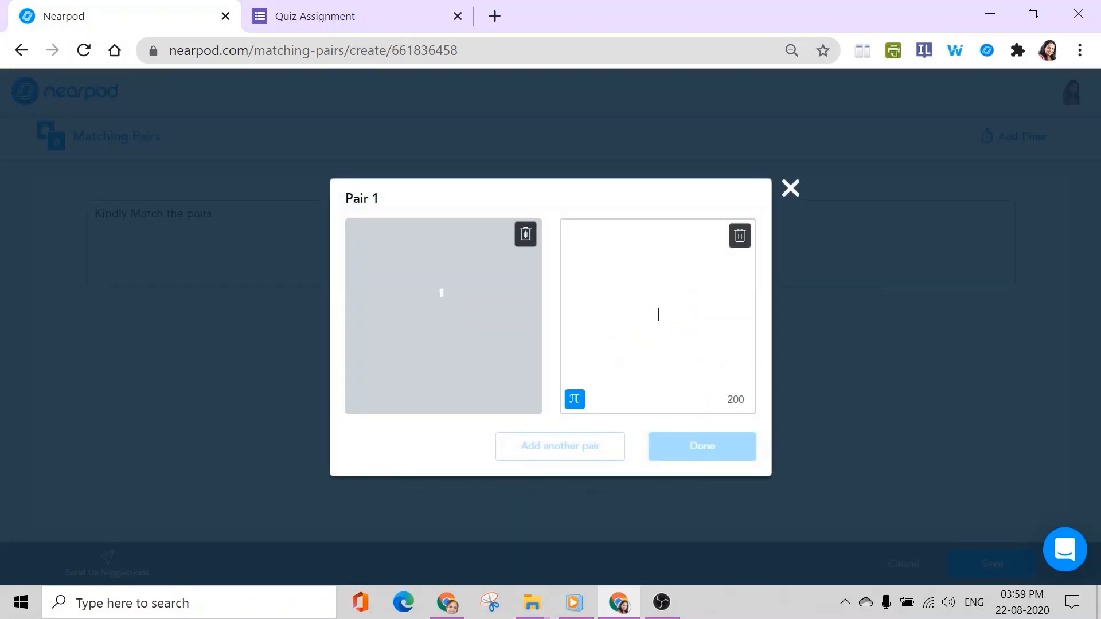
{"action": "type", "text": "three "}
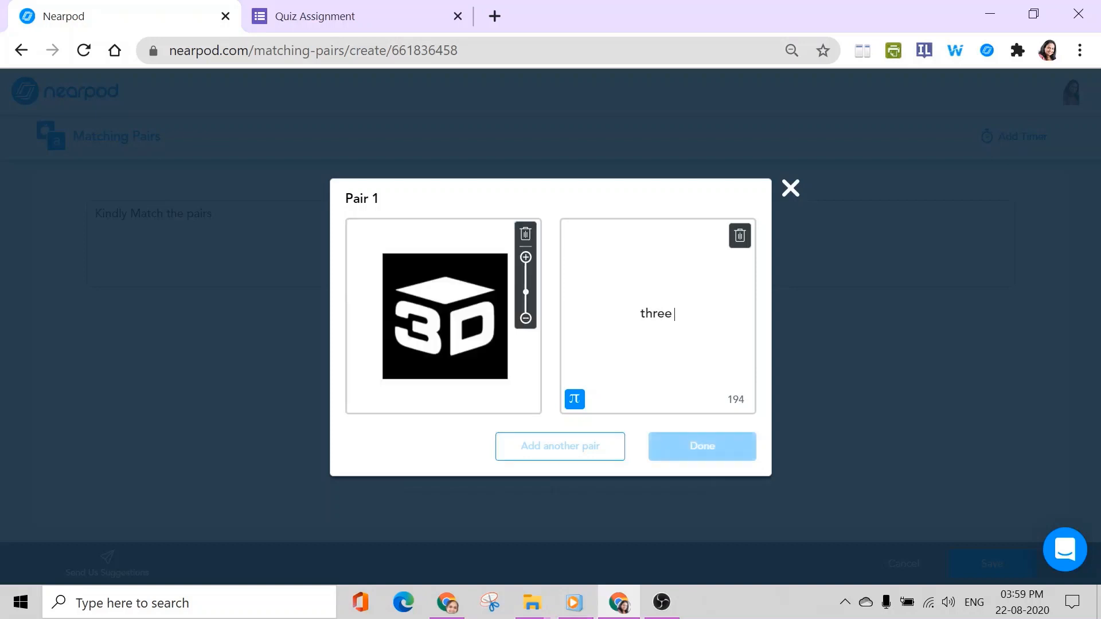
{"action": "type", "text": "dimension"}
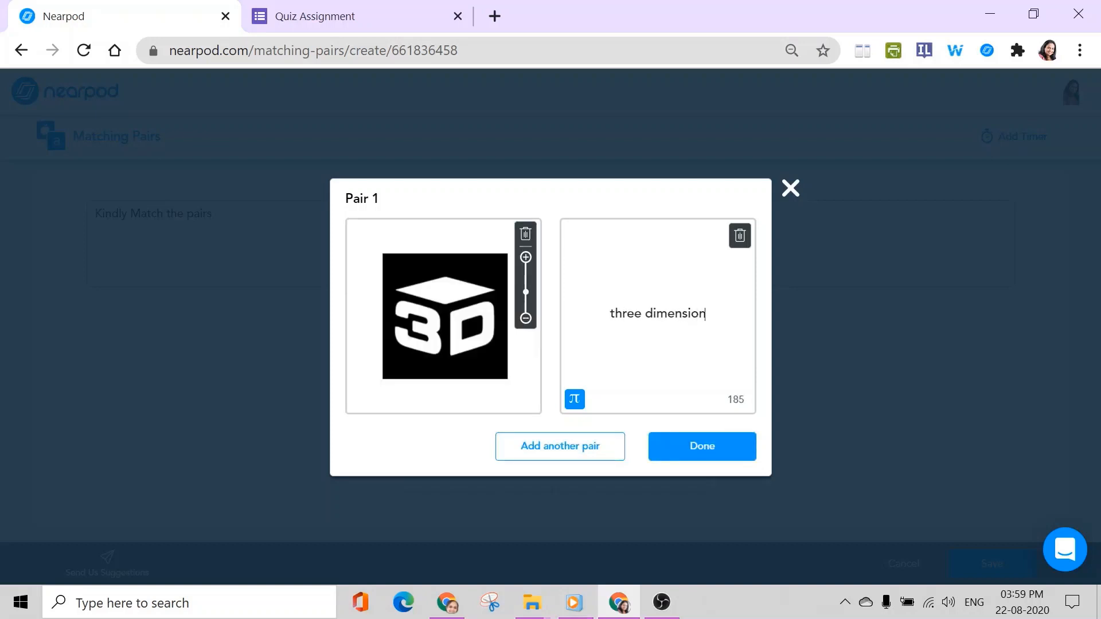
{"action": "type", "text": "al images"}
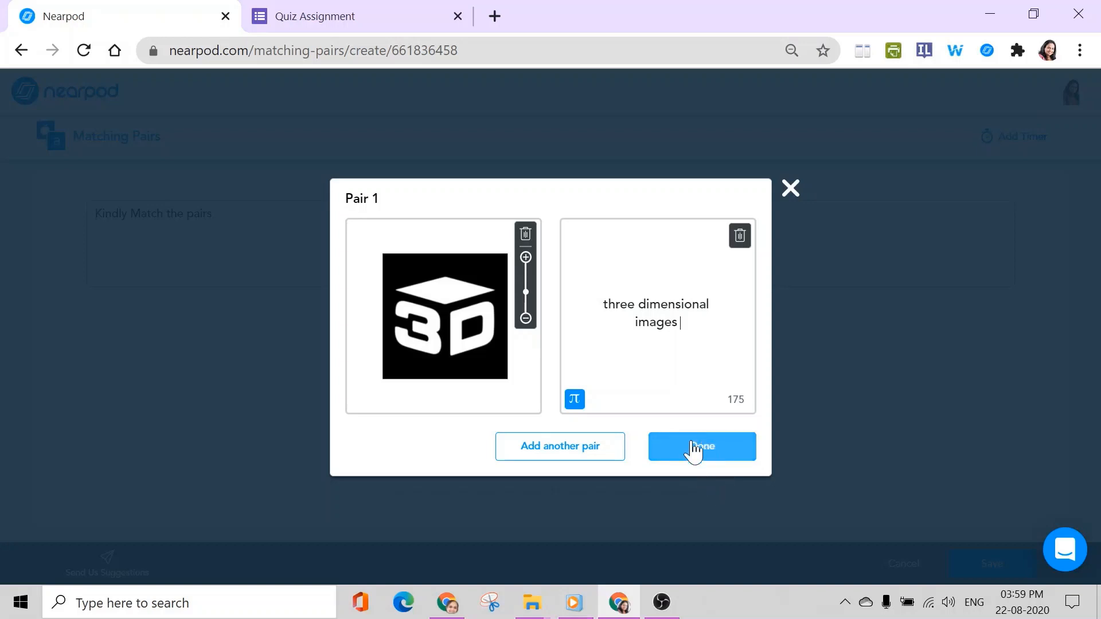
Start a second pair with the text "Virtual Trip" on its first card
{"action": "left_click", "coordinate": [588, 452]}
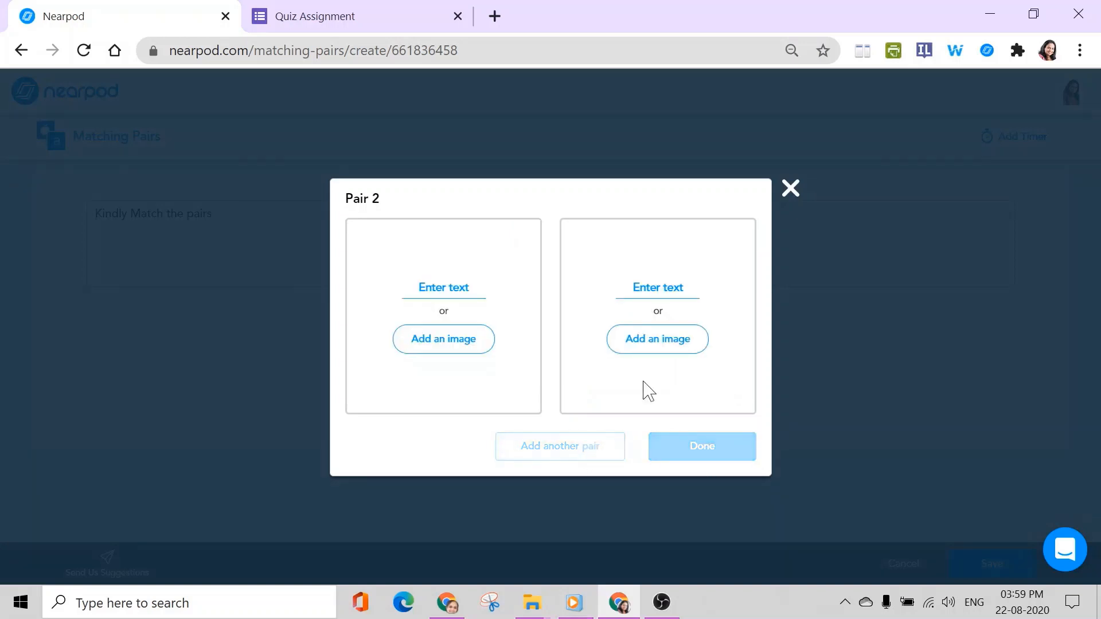
{"action": "left_click", "coordinate": [444, 288]}
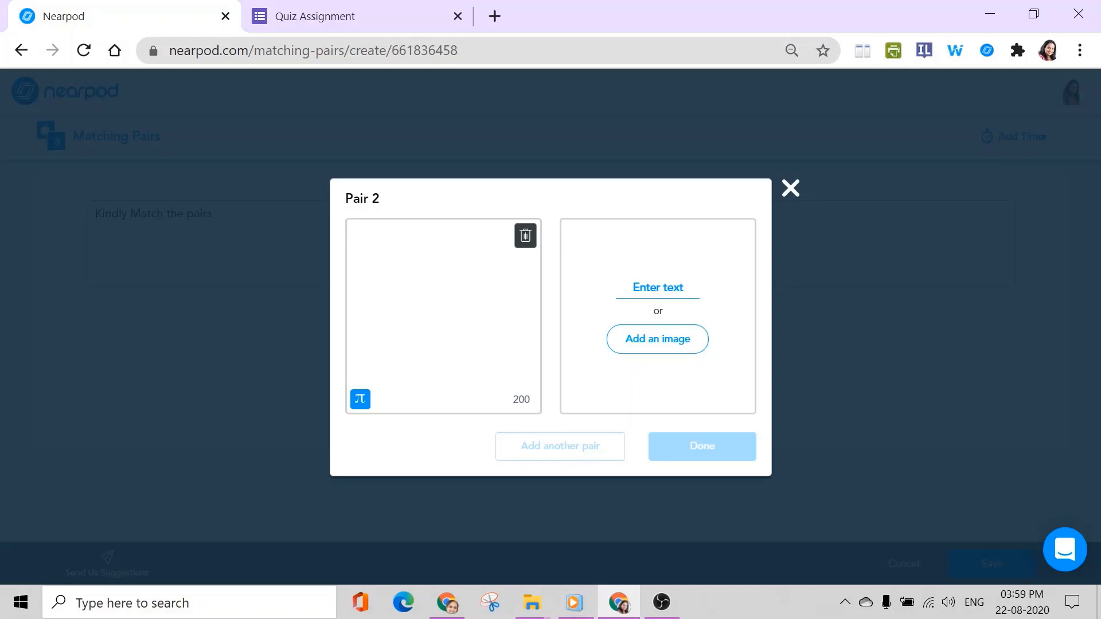
{"action": "type", "text": "Virtual Trip"}
Try to match "Virtual Trip" with the Ancient Egypt picture from an image search for "virtual trip in nearpod"
{"action": "left_click", "coordinate": [660, 345]}
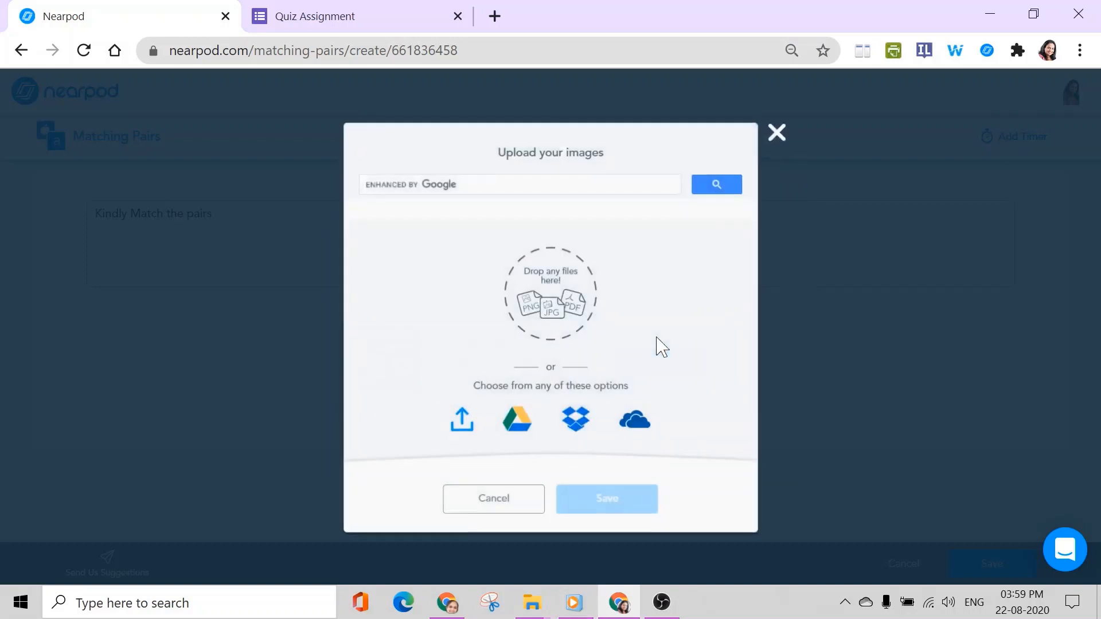
{"action": "left_click", "coordinate": [419, 182]}
{"action": "type", "text": "viry"}
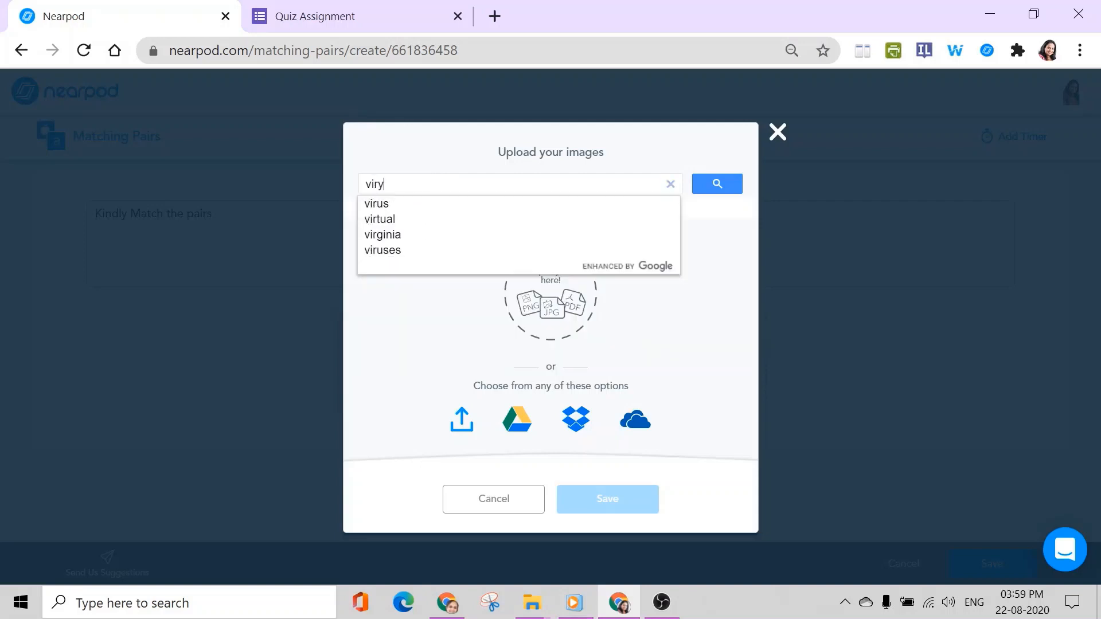
{"action": "key", "text": "BackSpace"}
{"action": "type", "text": "t"}
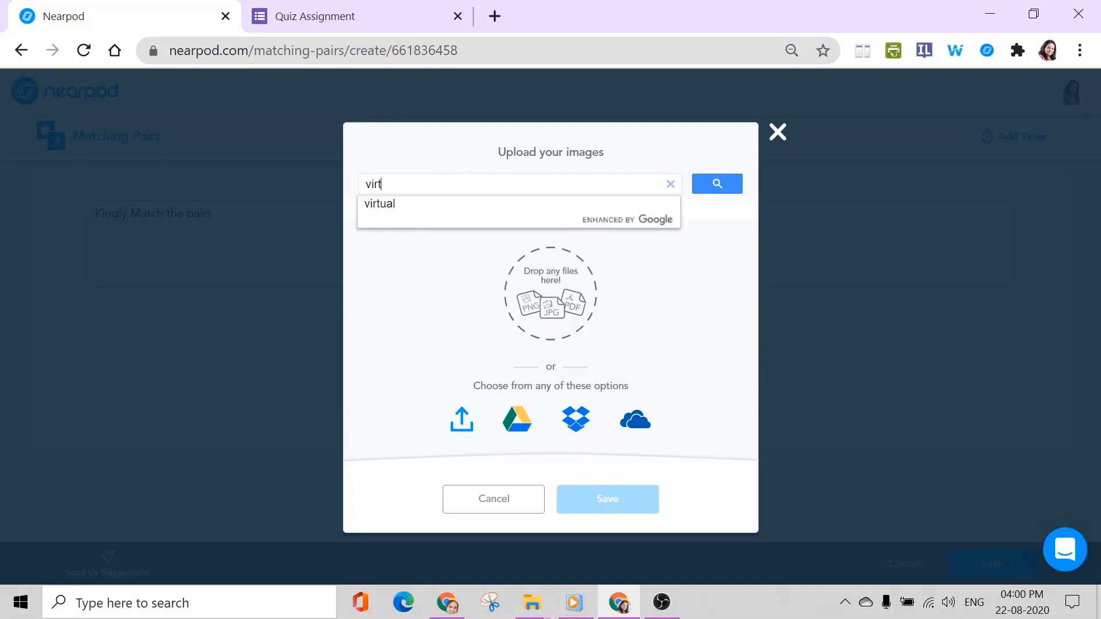
{"action": "type", "text": "ual trip in nearpod"}
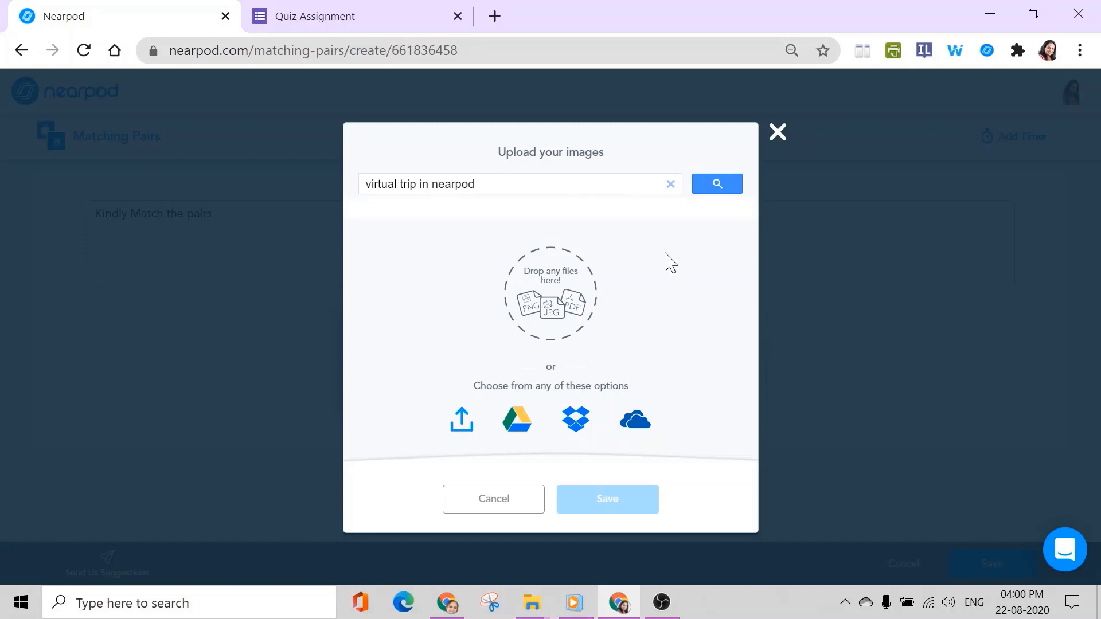
{"action": "left_click", "coordinate": [718, 184]}
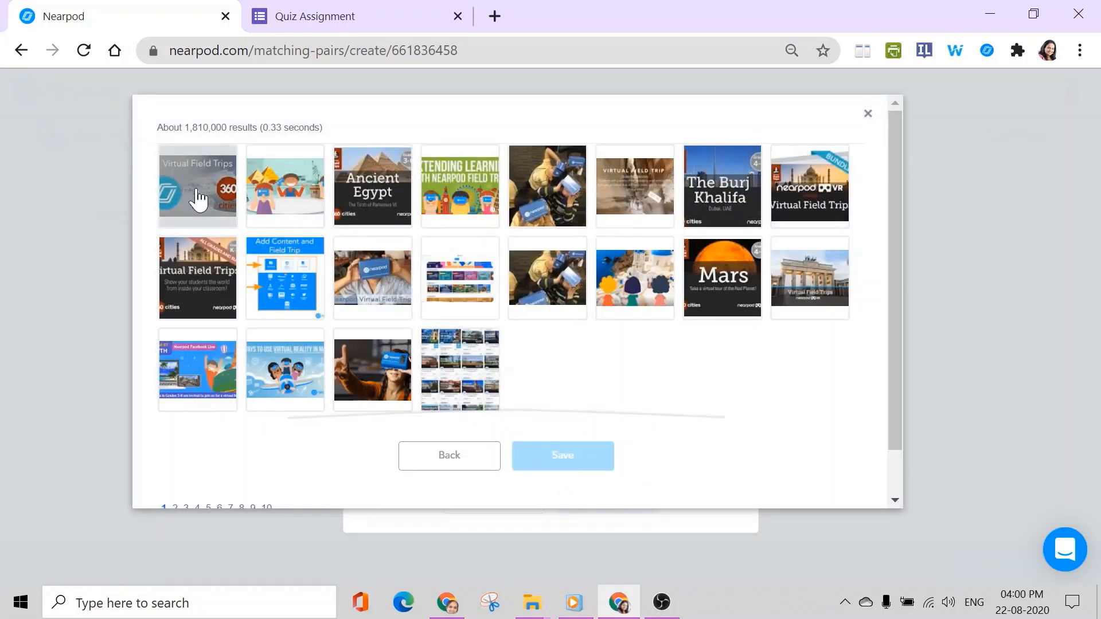
{"action": "left_click", "coordinate": [393, 212]}
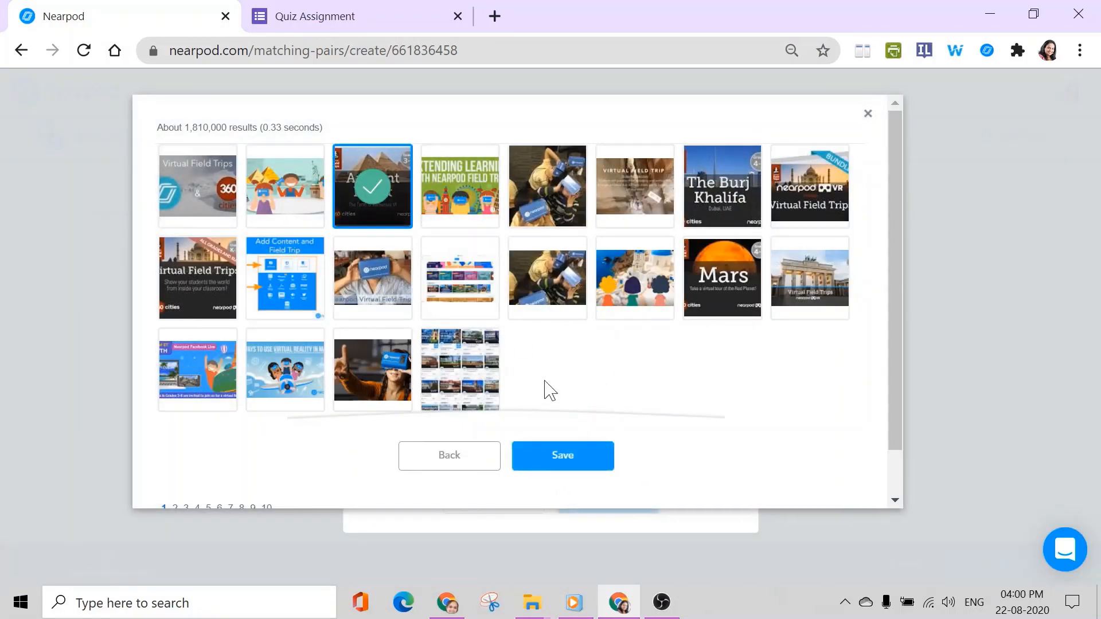
{"action": "left_click", "coordinate": [565, 459]}
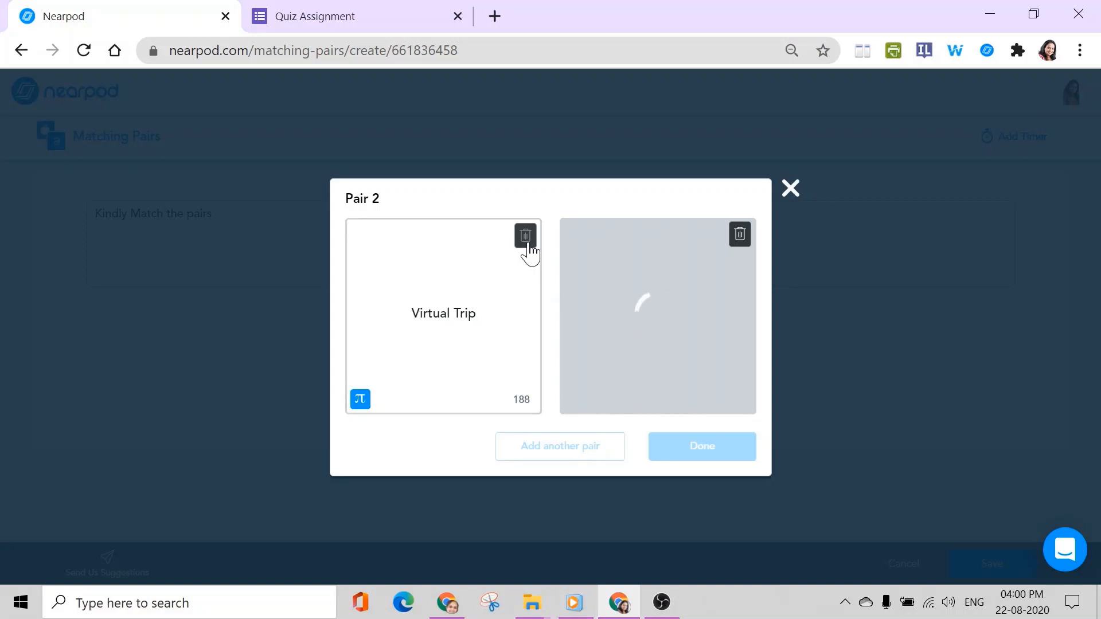
{"action": "left_click", "coordinate": [360, 401]}
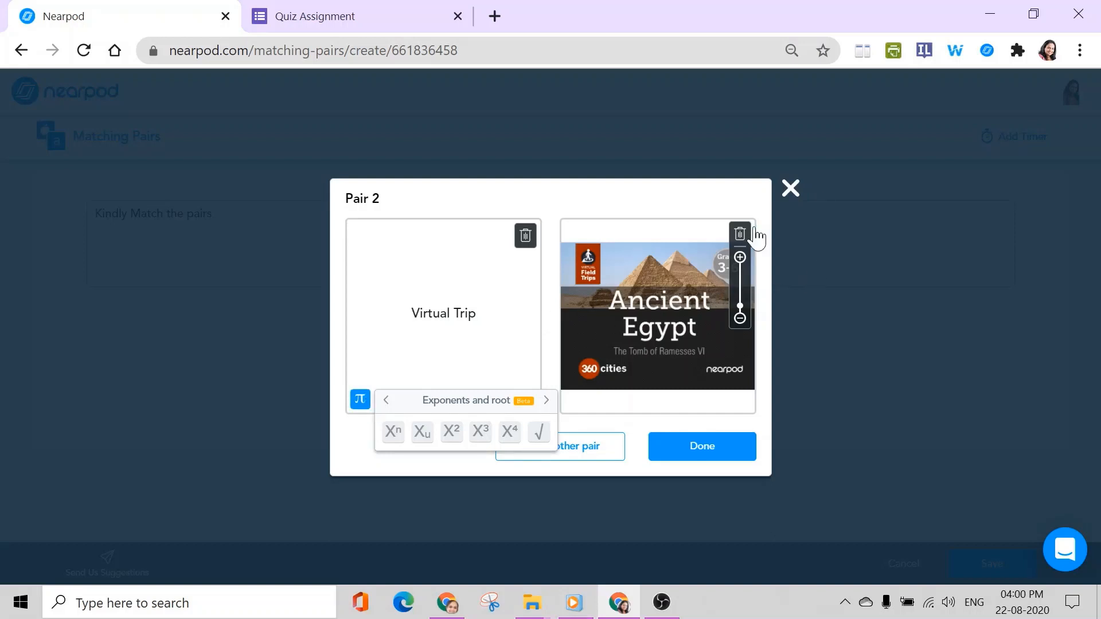
{"action": "left_click", "coordinate": [845, 274]}
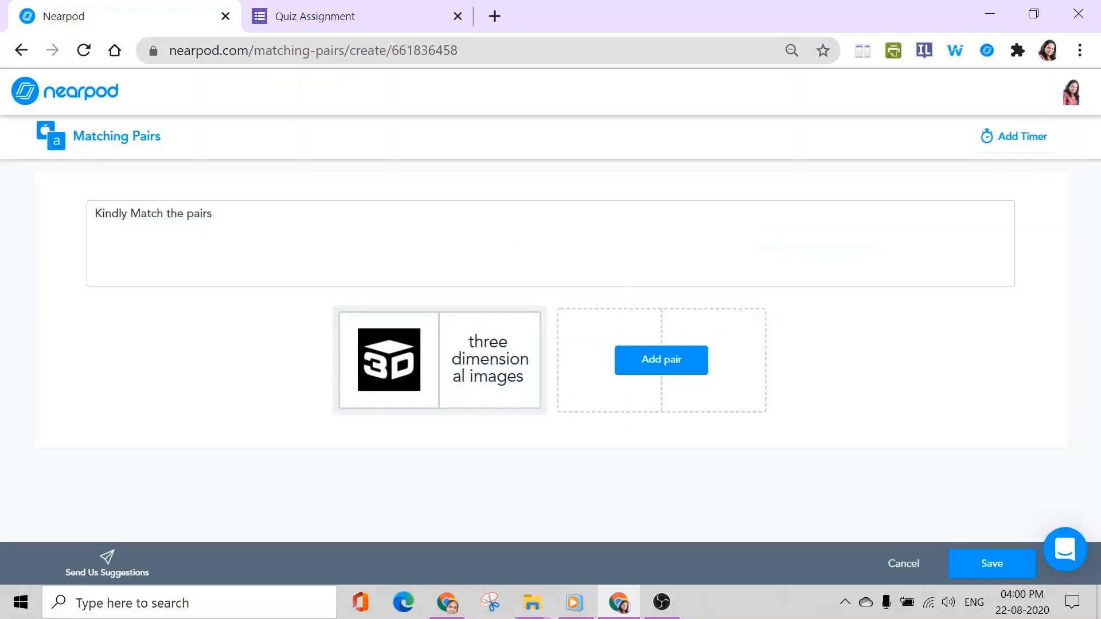
Add a second pair and enter "Sway" as the text of its first card
{"action": "left_click", "coordinate": [664, 363]}
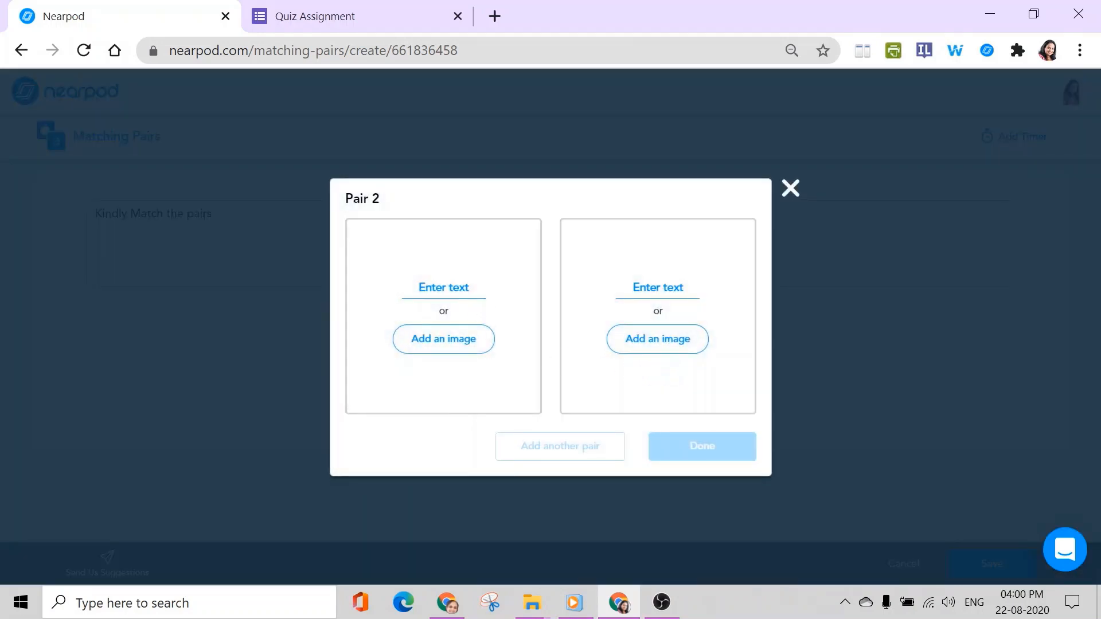
{"action": "left_click", "coordinate": [444, 289]}
{"action": "type", "text": "Sway"}
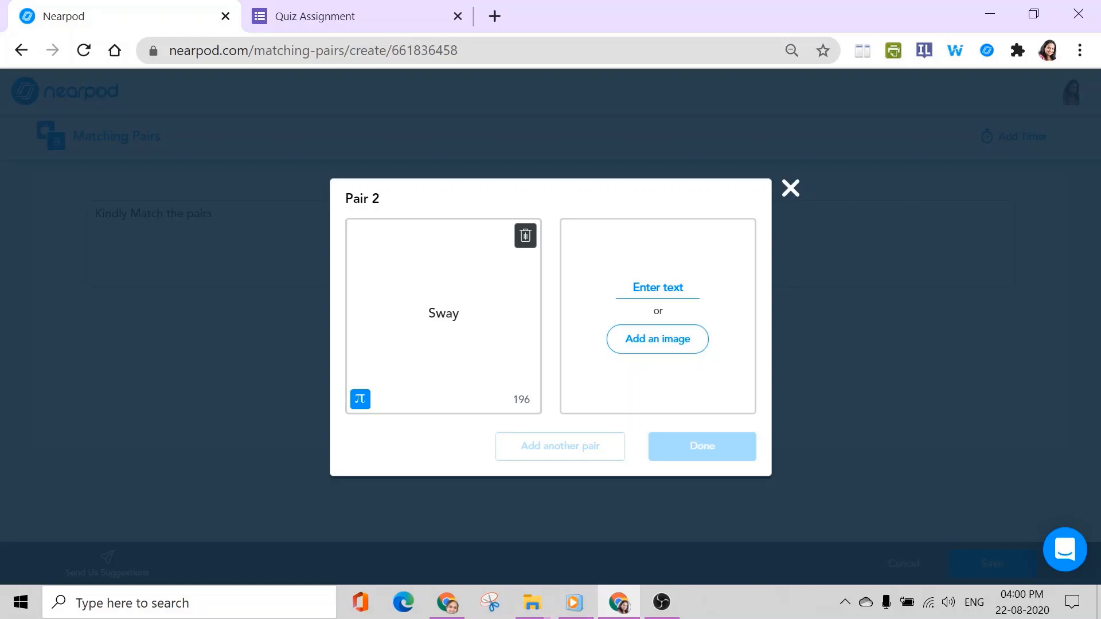
Search for "microsoft sway" images and add the "Welcome to Sway" page screenshot as the matching card of Pair 2
{"action": "left_click", "coordinate": [652, 342]}
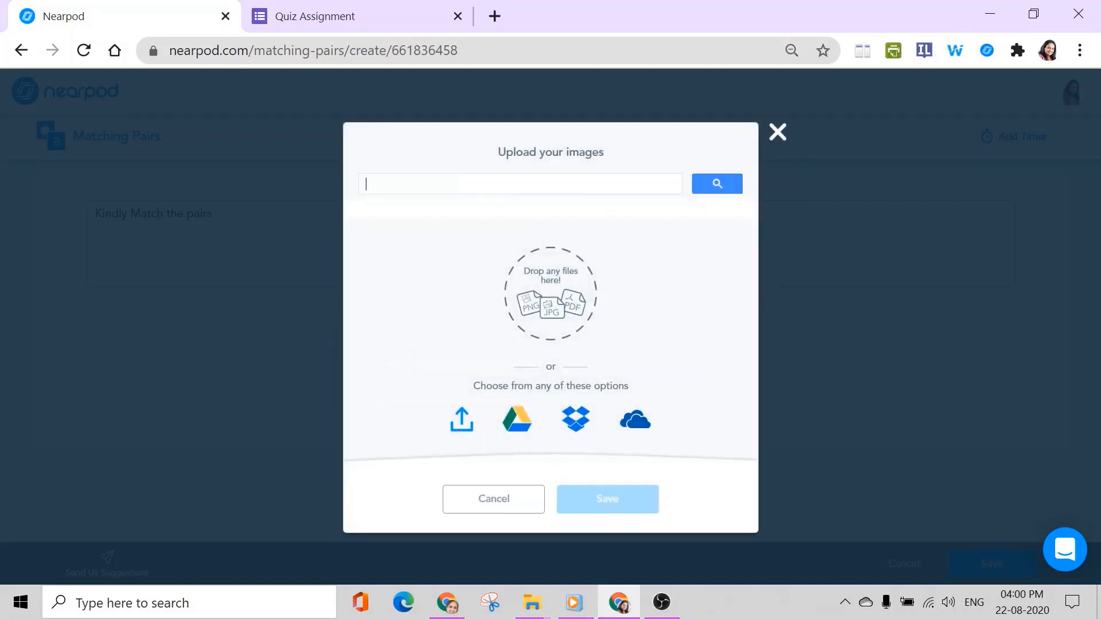
{"action": "type", "text": "micro"}
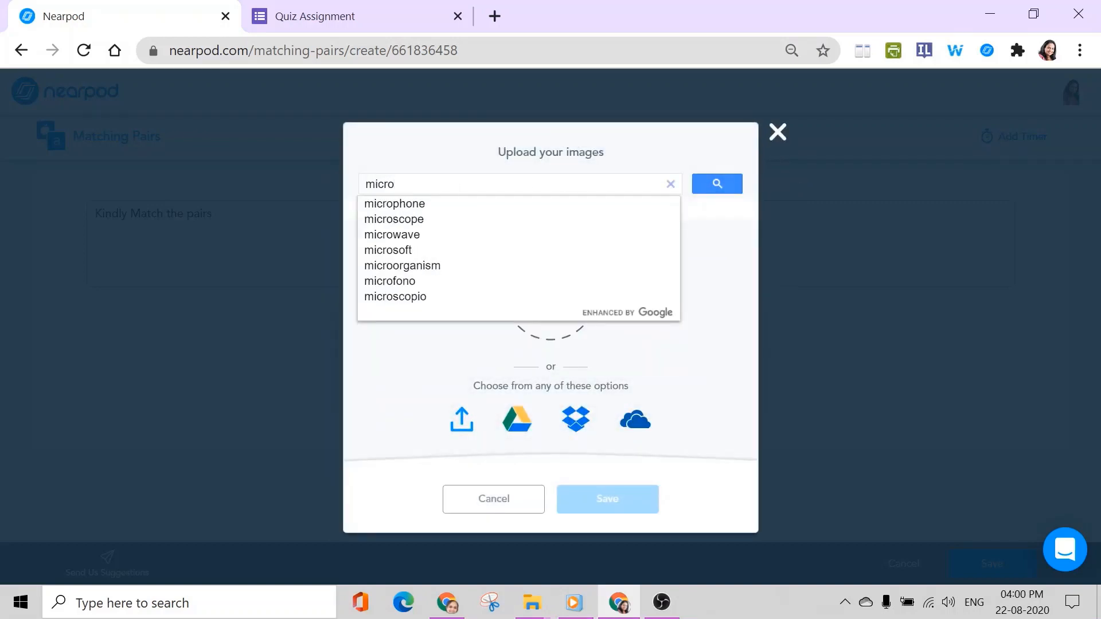
{"action": "type", "text": "soft sway"}
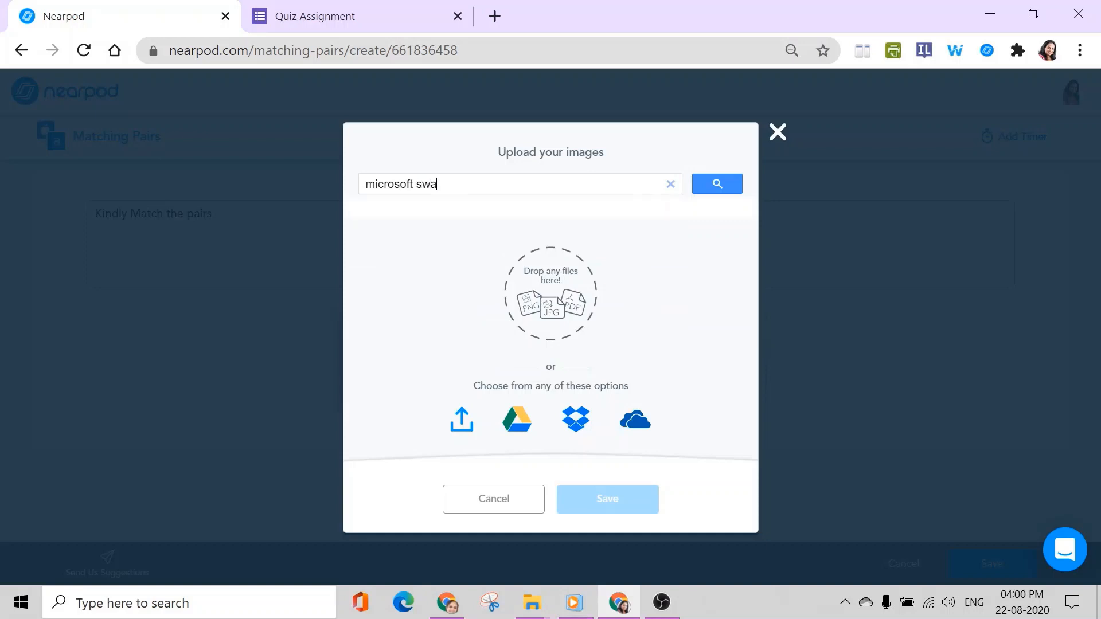
{"action": "left_click", "coordinate": [734, 191]}
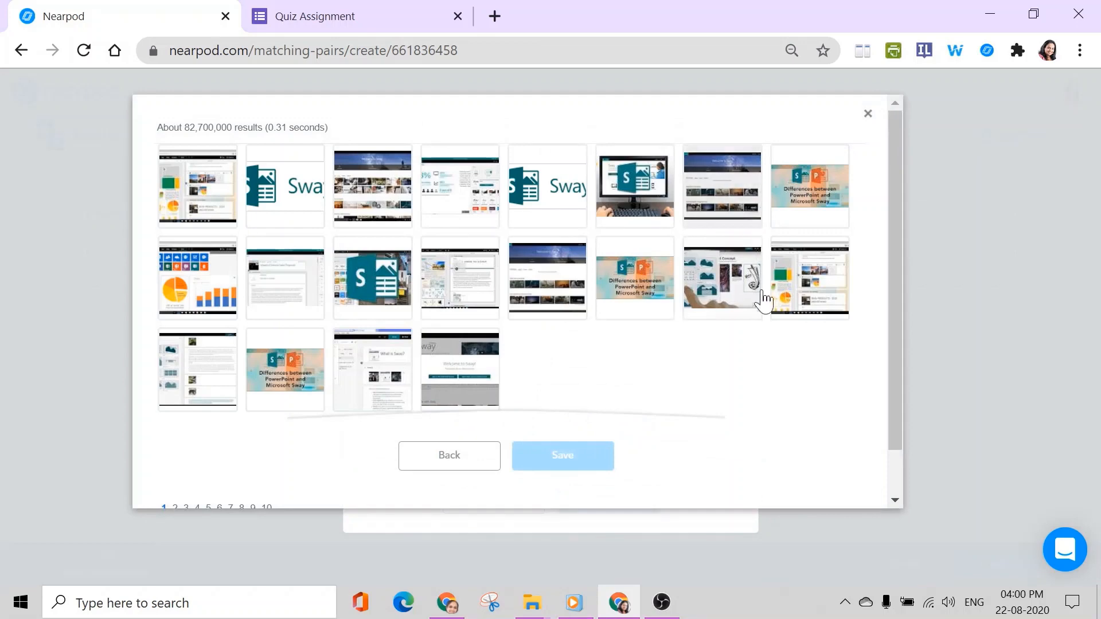
{"action": "left_click", "coordinate": [724, 223]}
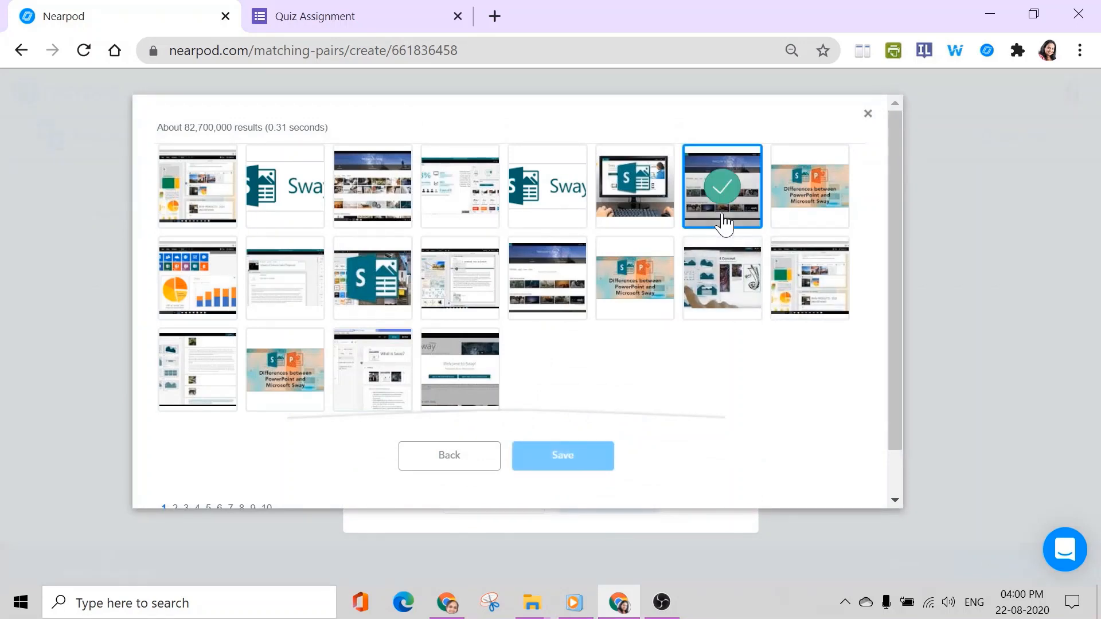
{"action": "left_click", "coordinate": [566, 456]}
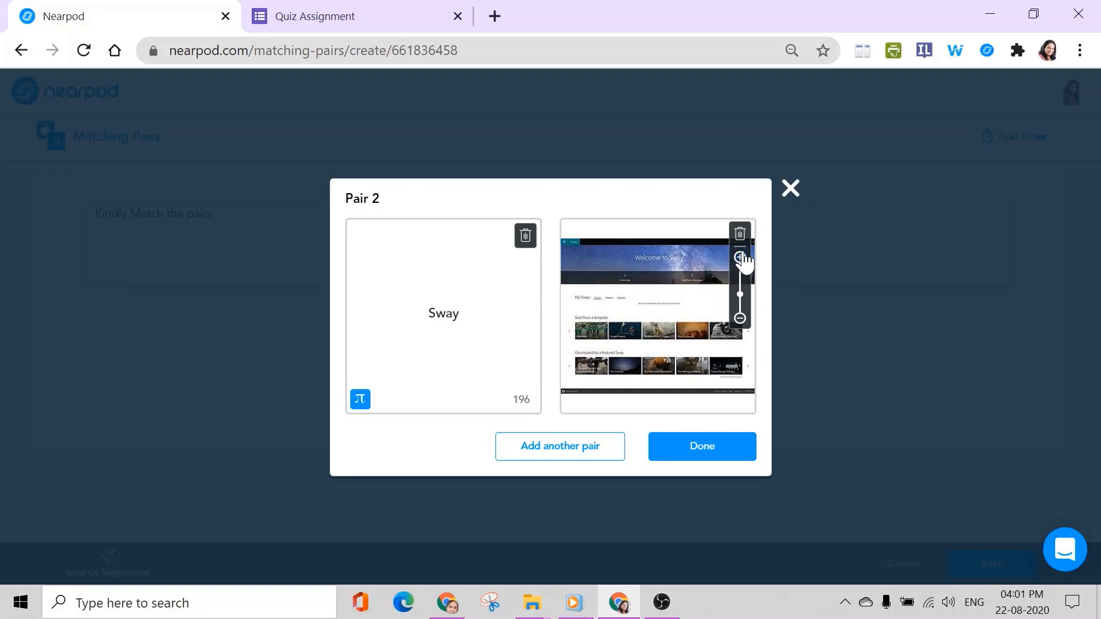
Enlarge the Sway screenshot within its card and shift it upward to frame the template thumbnails
{"action": "left_click", "coordinate": [738, 282]}
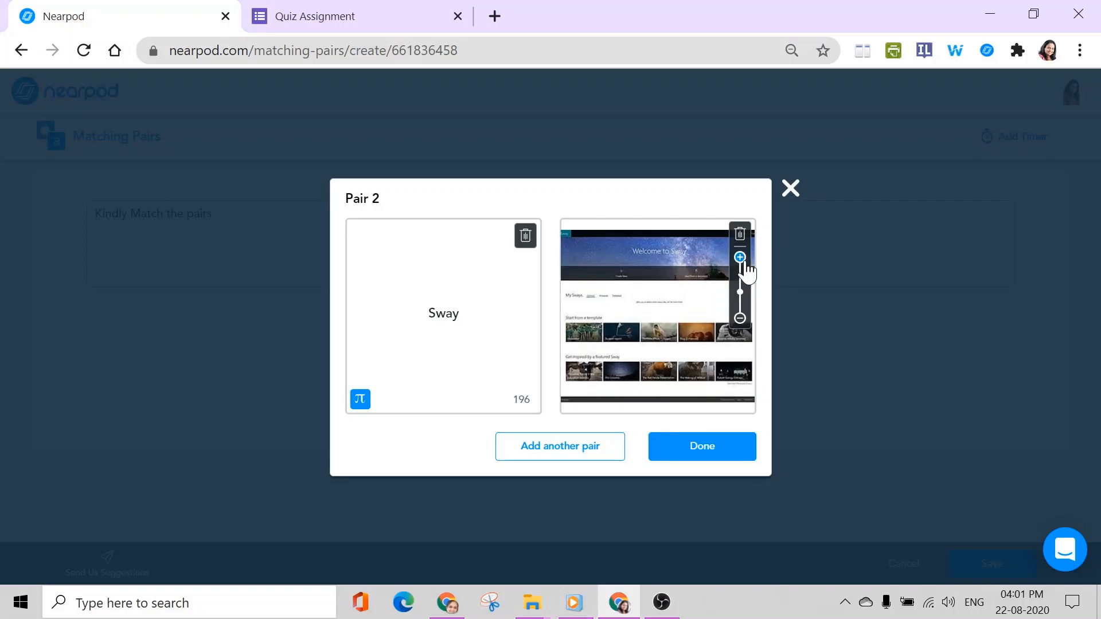
{"action": "left_click", "coordinate": [740, 258]}
{"action": "left_click", "coordinate": [740, 258]}
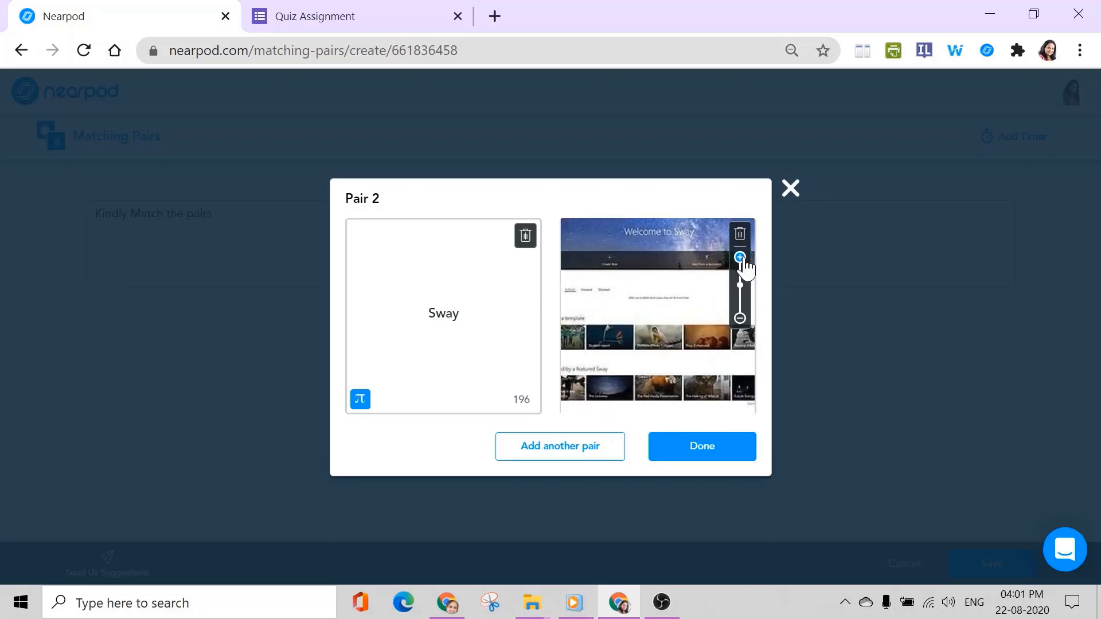
{"action": "left_click", "coordinate": [741, 258]}
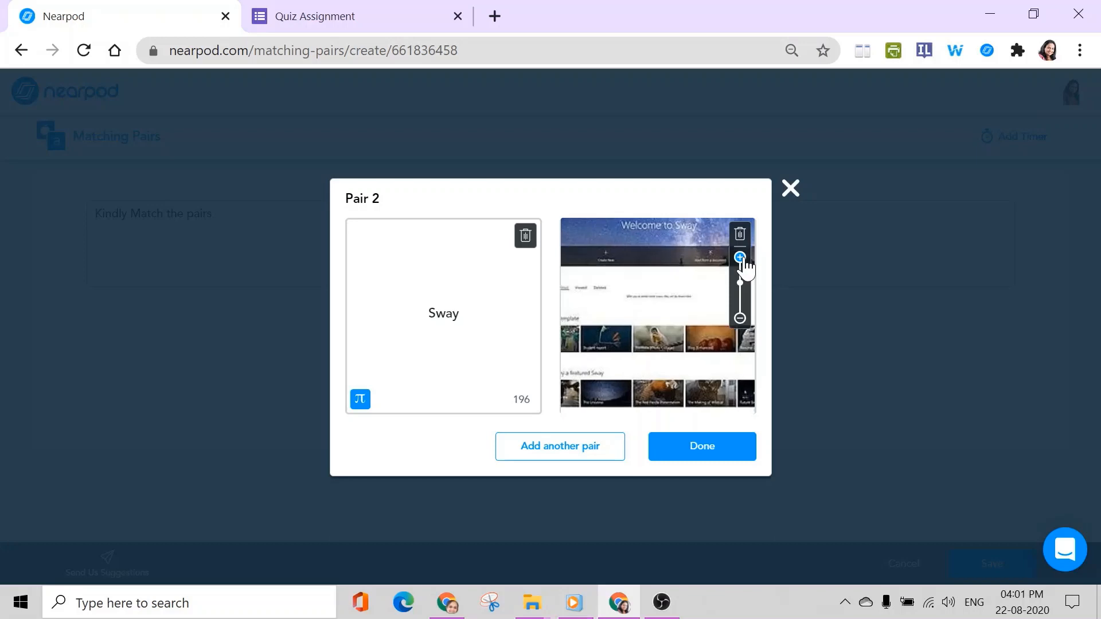
{"action": "left_click", "coordinate": [740, 258]}
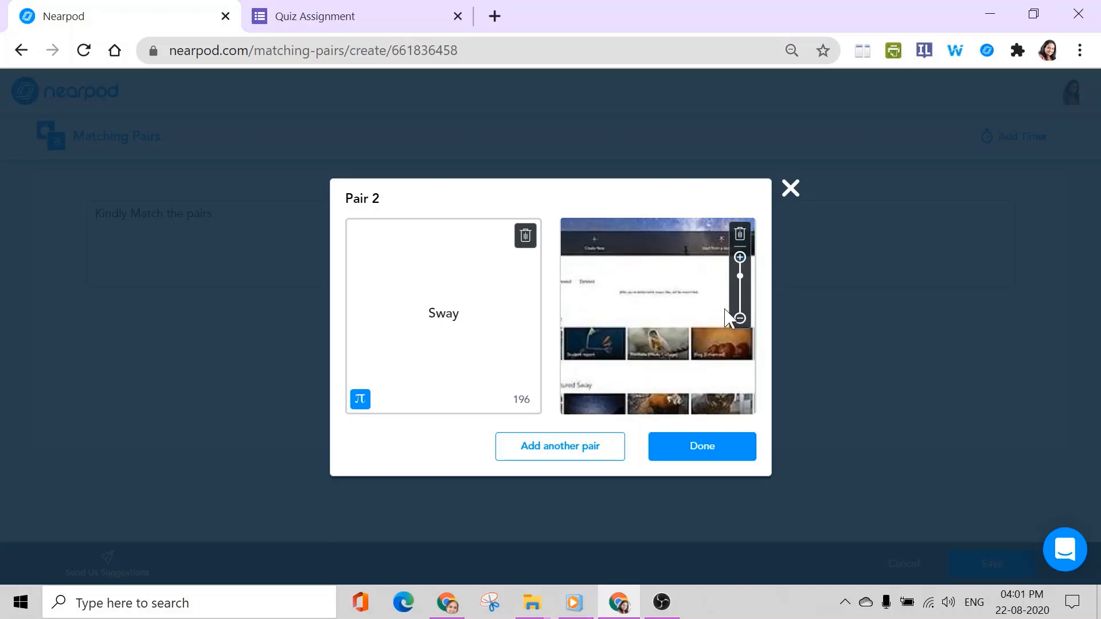
{"action": "left_click_drag", "start_coordinate": [669, 370], "coordinate": [681, 320]}
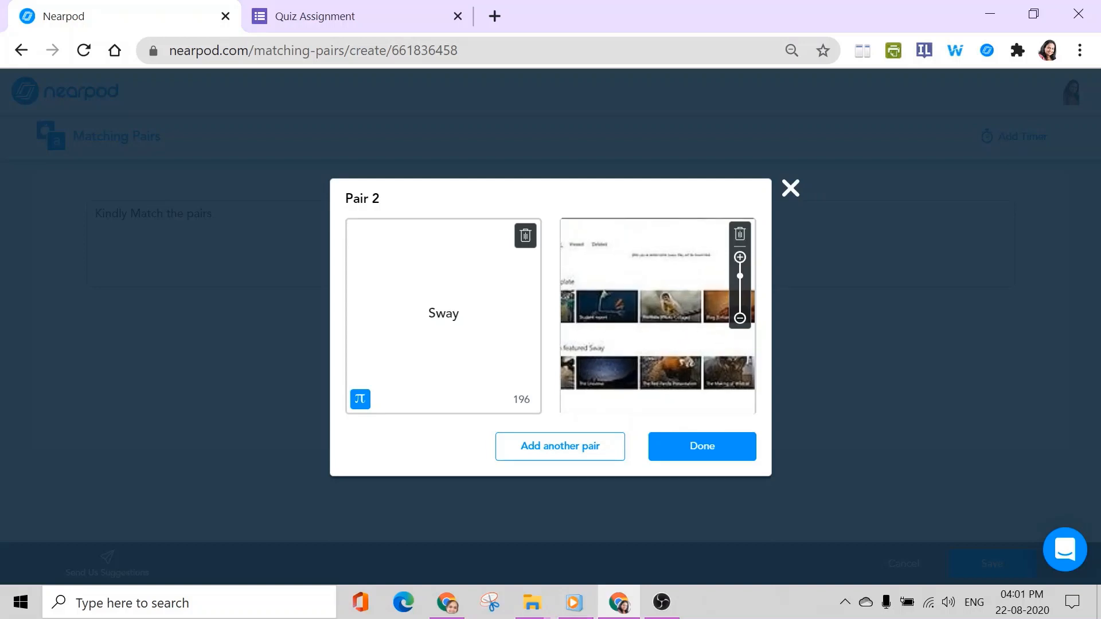
Confirm Pair 2, then save the Matching Pairs activity with a timer of 1 minute 30 seconds
{"action": "left_click", "coordinate": [684, 459]}
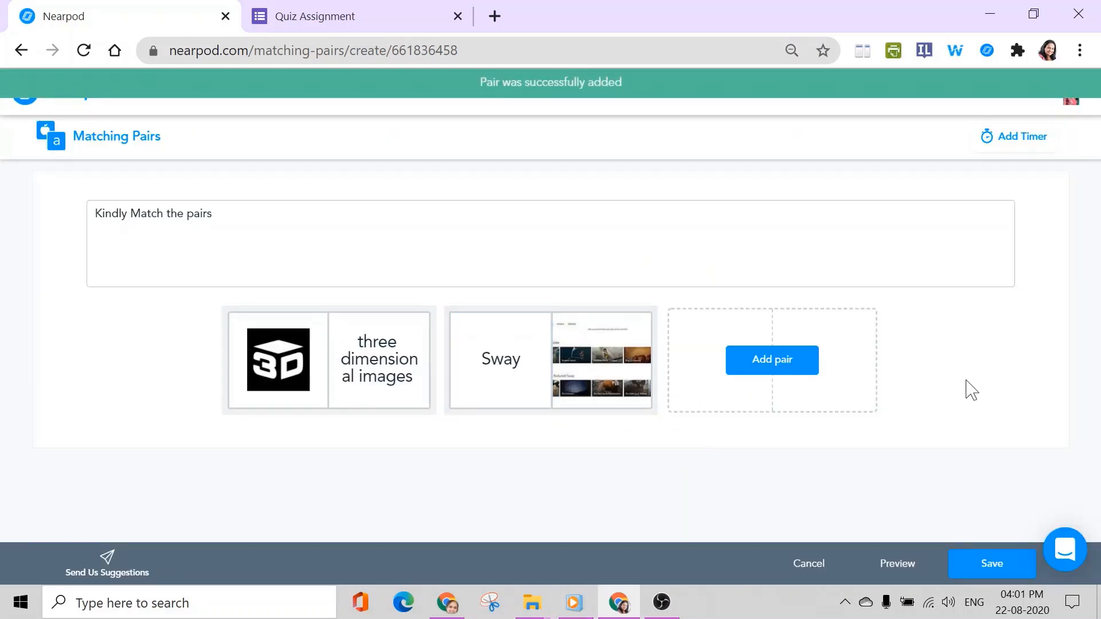
{"action": "left_click", "coordinate": [1028, 146]}
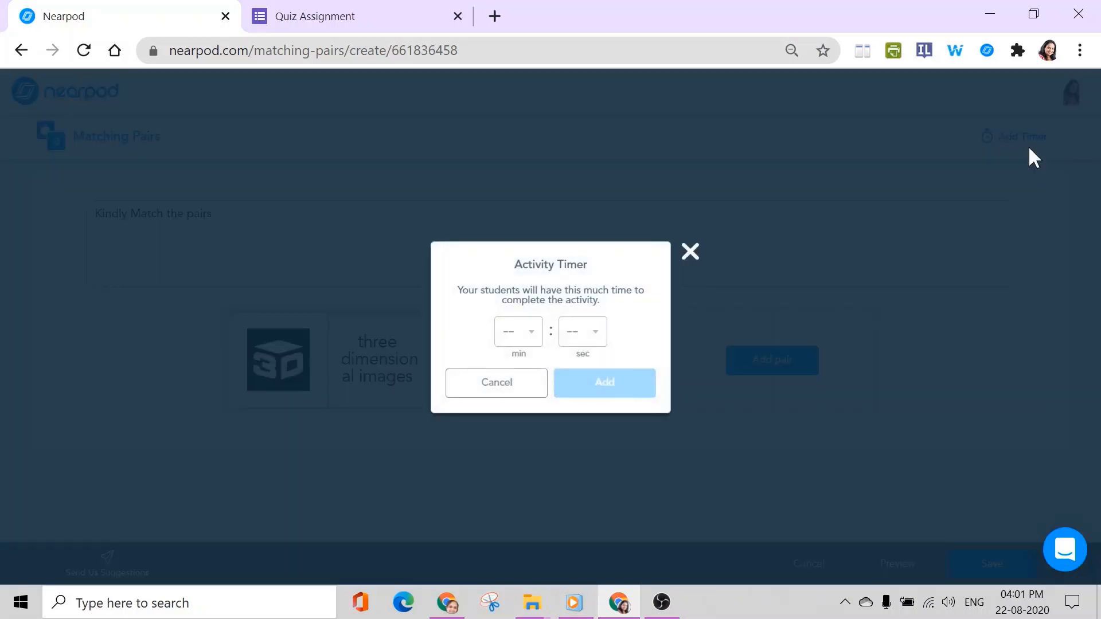
{"action": "left_click", "coordinate": [597, 338]}
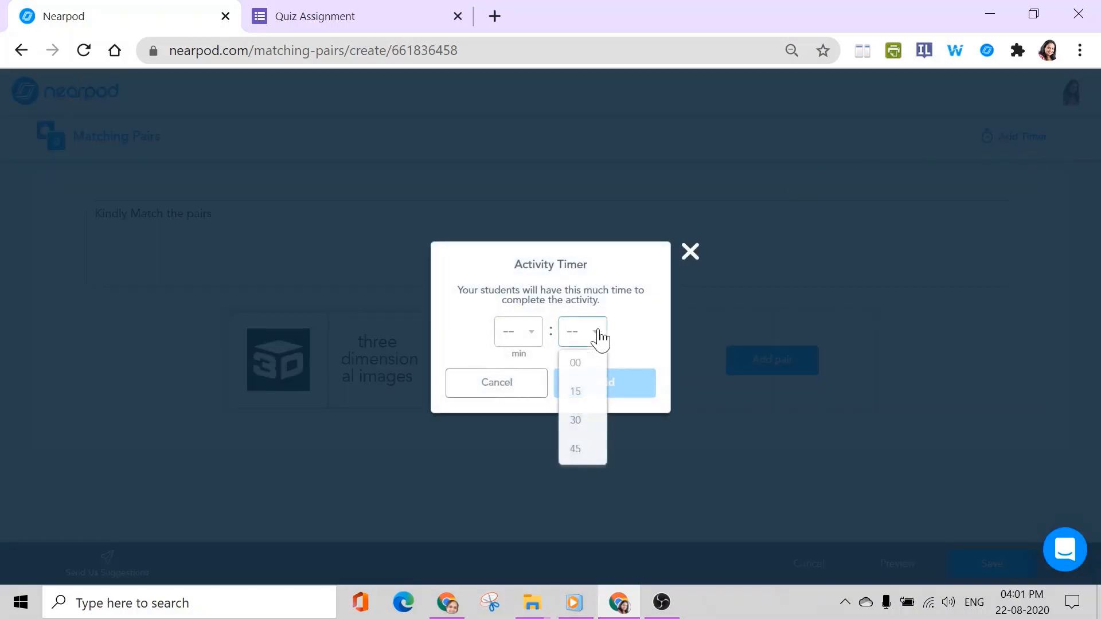
{"action": "left_click", "coordinate": [533, 335]}
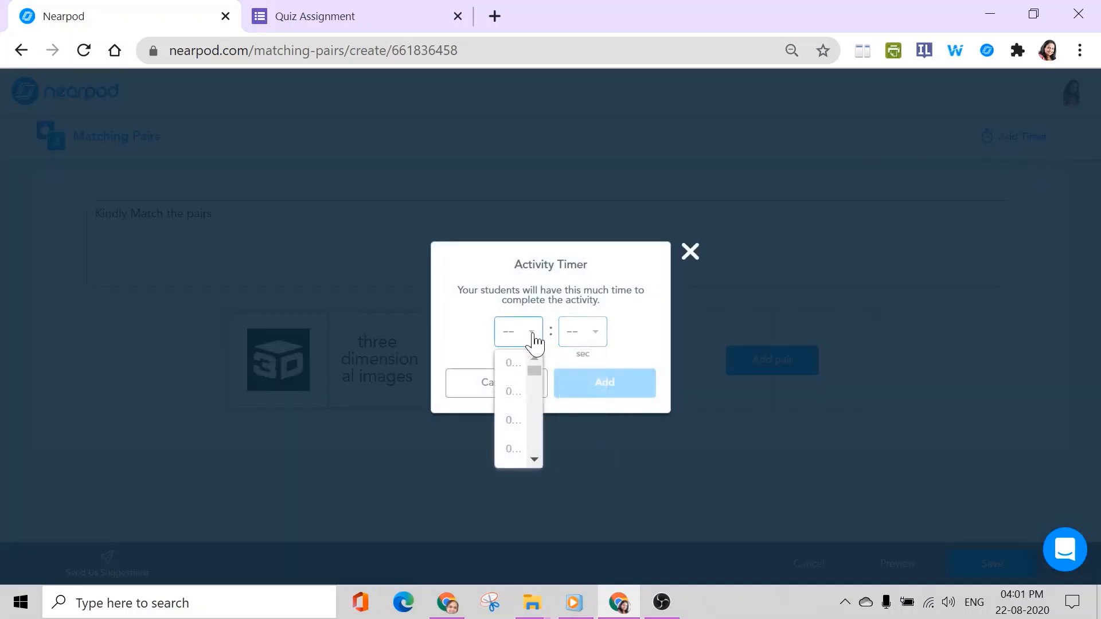
{"action": "left_click", "coordinate": [518, 402]}
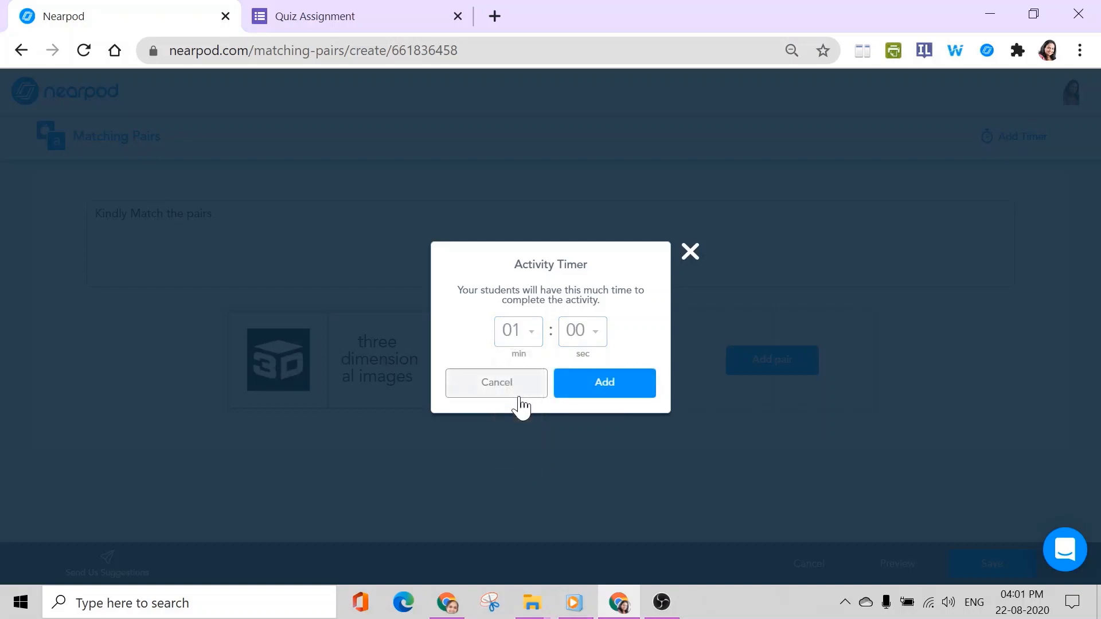
{"action": "left_click", "coordinate": [595, 338]}
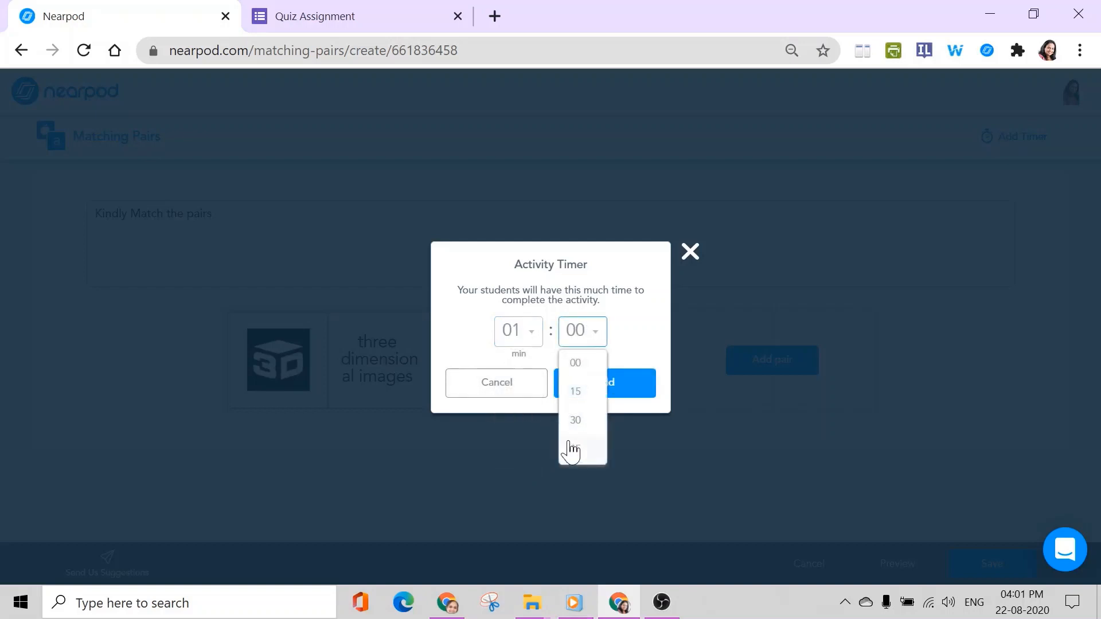
{"action": "left_click", "coordinate": [580, 422]}
{"action": "left_click", "coordinate": [631, 396]}
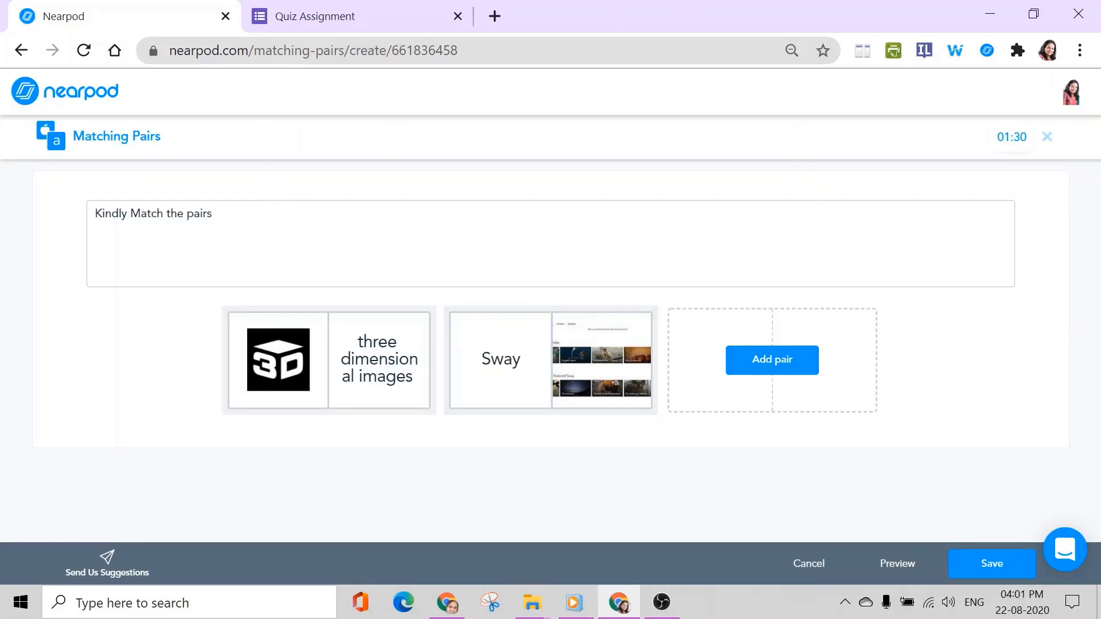
{"action": "left_click", "coordinate": [988, 566]}
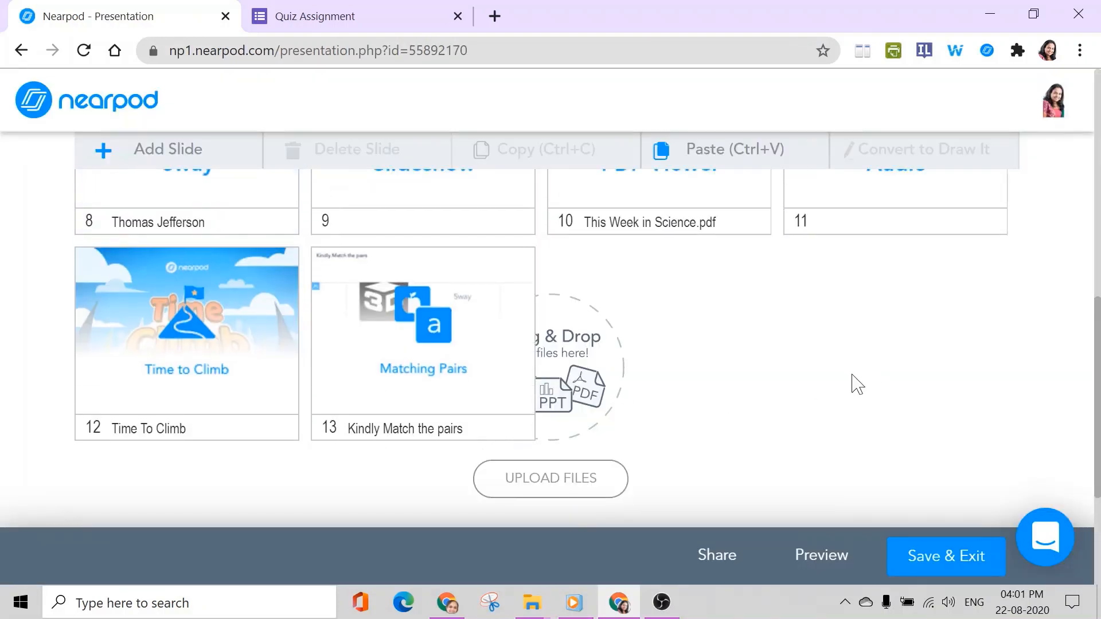
Start a new Flipgrid activity in the "sample" presentation
{"action": "left_click", "coordinate": [200, 153]}
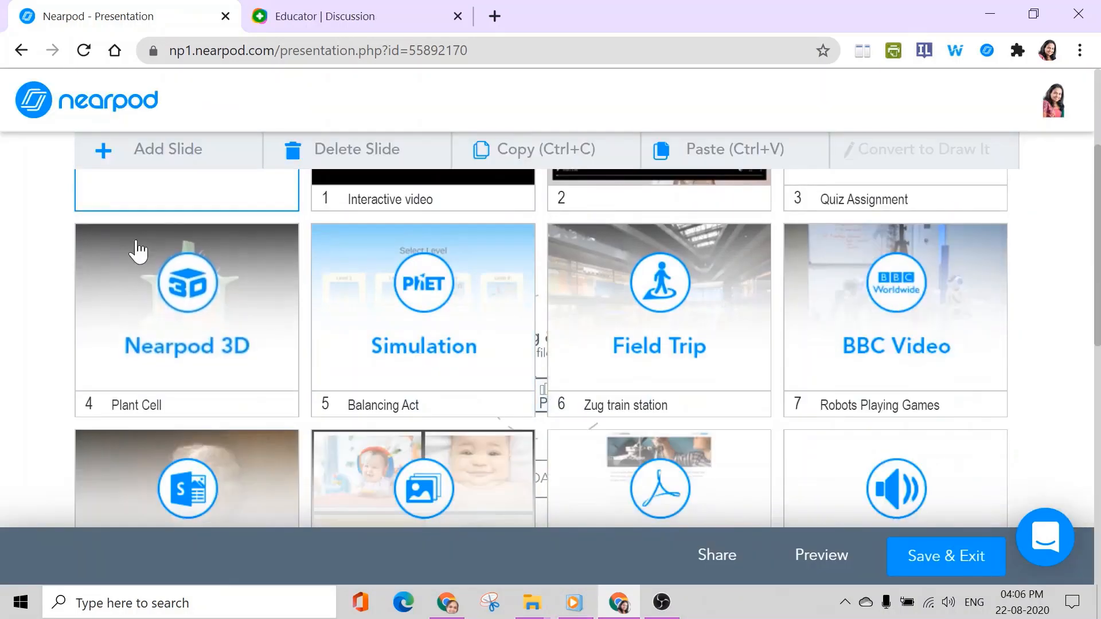
{"action": "scroll", "coordinate": [135, 246], "scroll_direction": "up", "scroll_amount": 4}
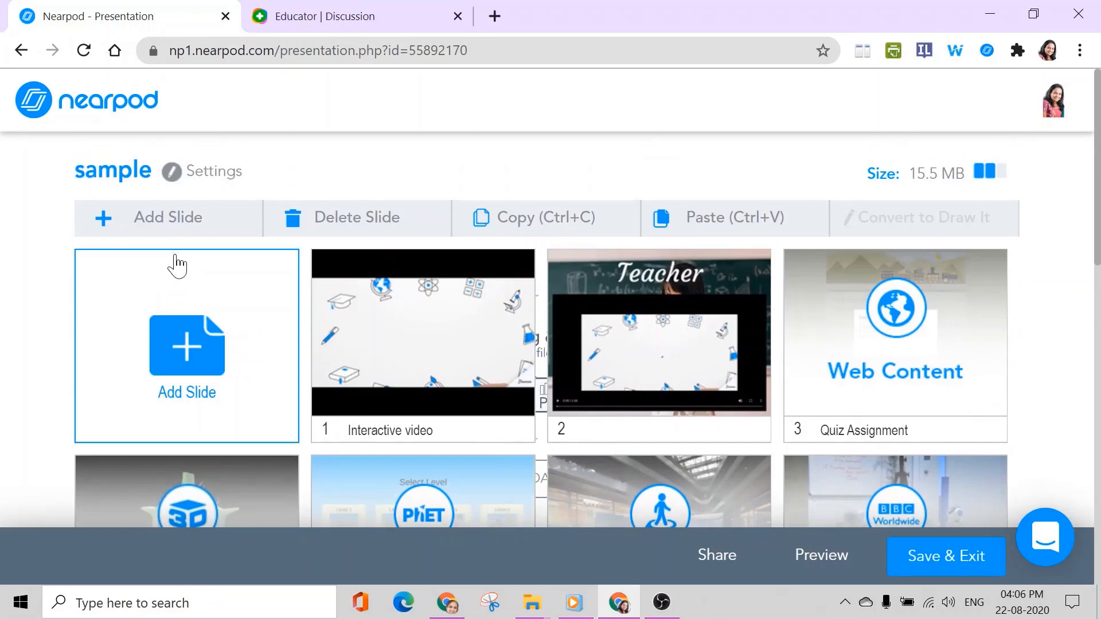
{"action": "left_click", "coordinate": [192, 348]}
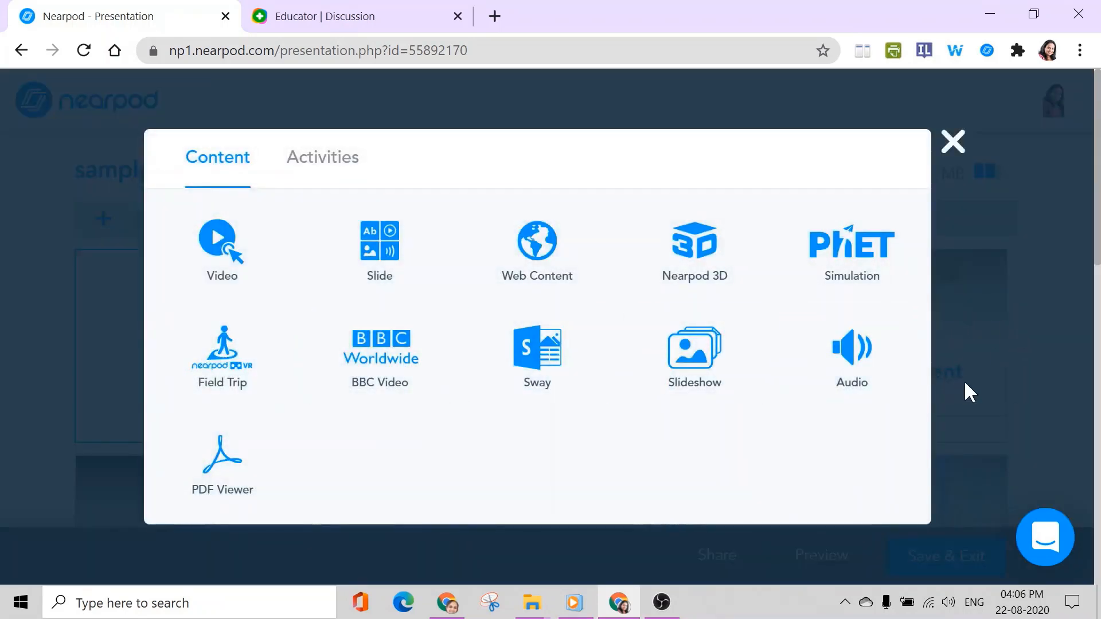
{"action": "left_click", "coordinate": [327, 162]}
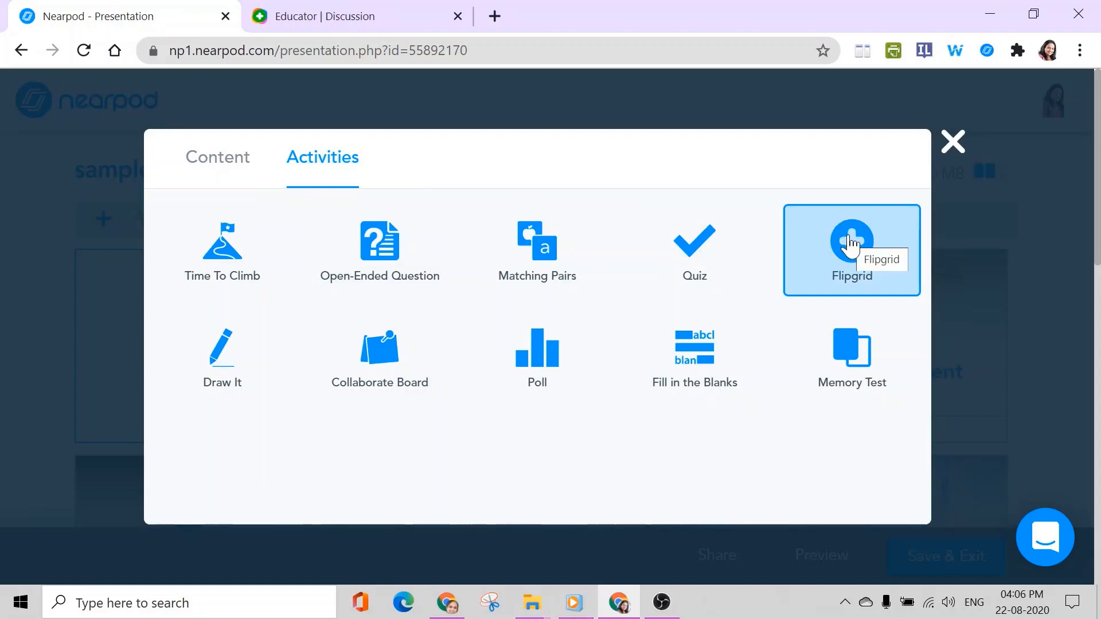
{"action": "left_click", "coordinate": [851, 243]}
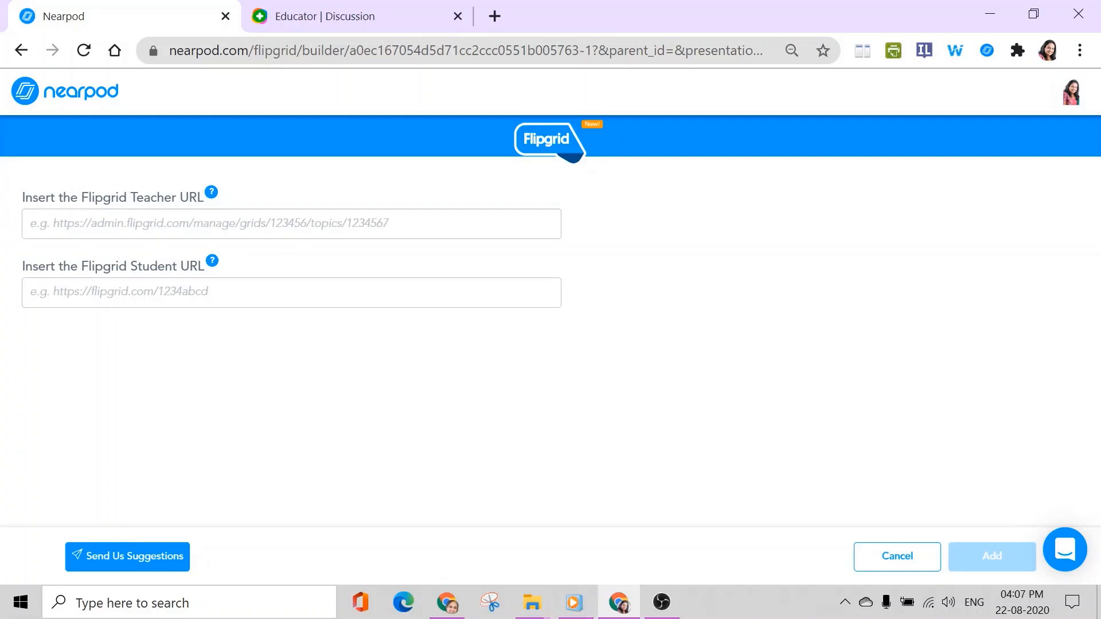
Copy the join link of the "Introduce yo'self!" topic from Flipgrid and paste it as the Flipgrid Student URL in Nearpod
{"action": "left_click", "coordinate": [363, 17]}
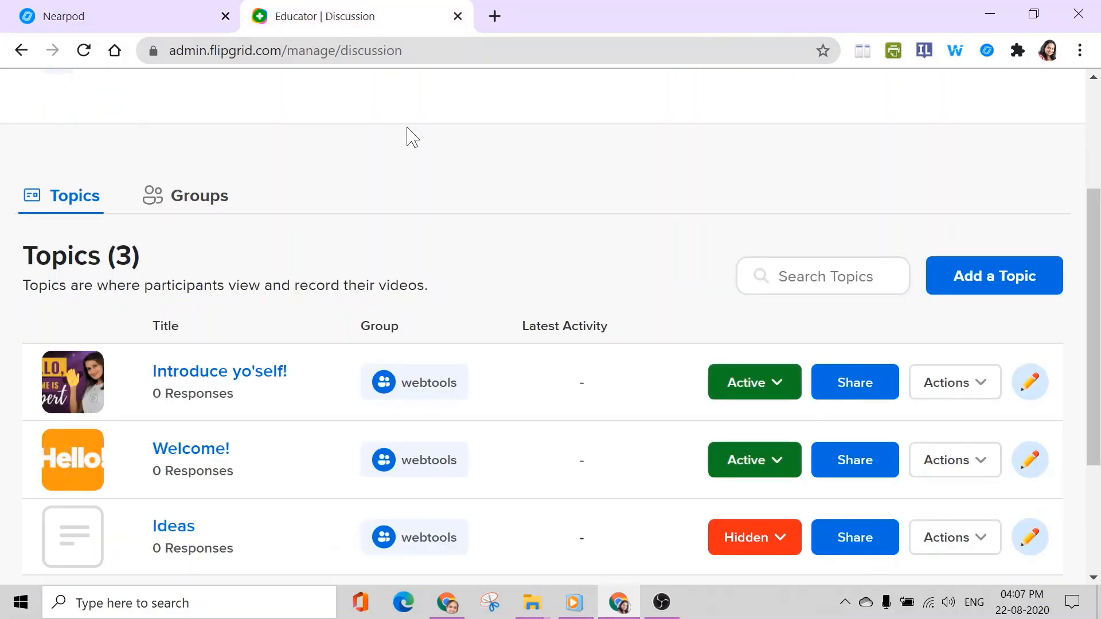
{"action": "scroll", "coordinate": [408, 128], "scroll_direction": "down", "scroll_amount": 2}
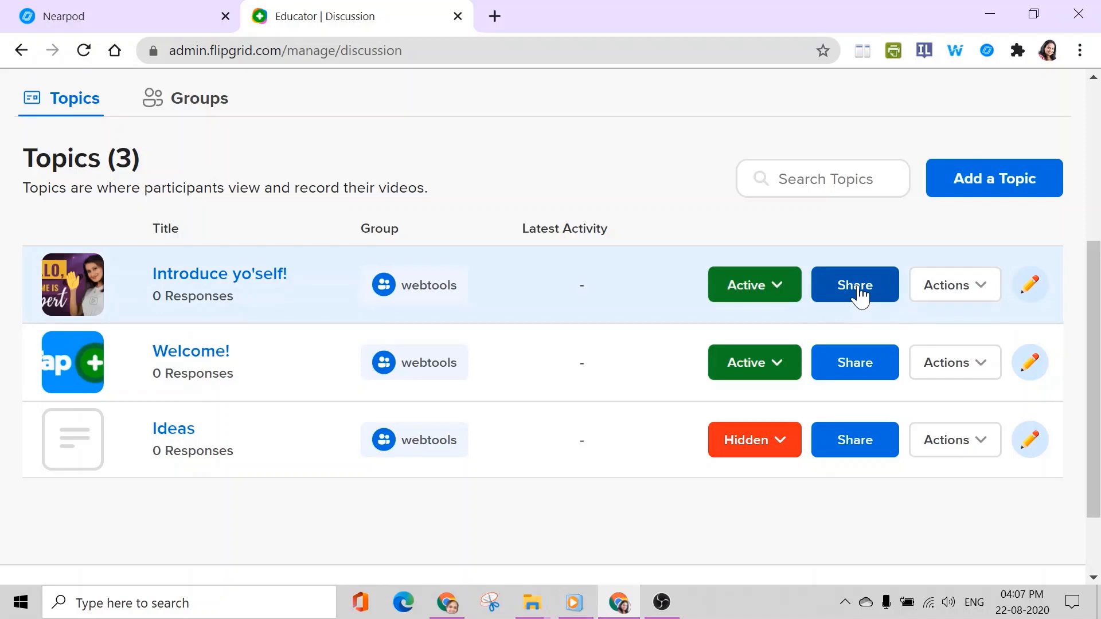
{"action": "left_click", "coordinate": [856, 285]}
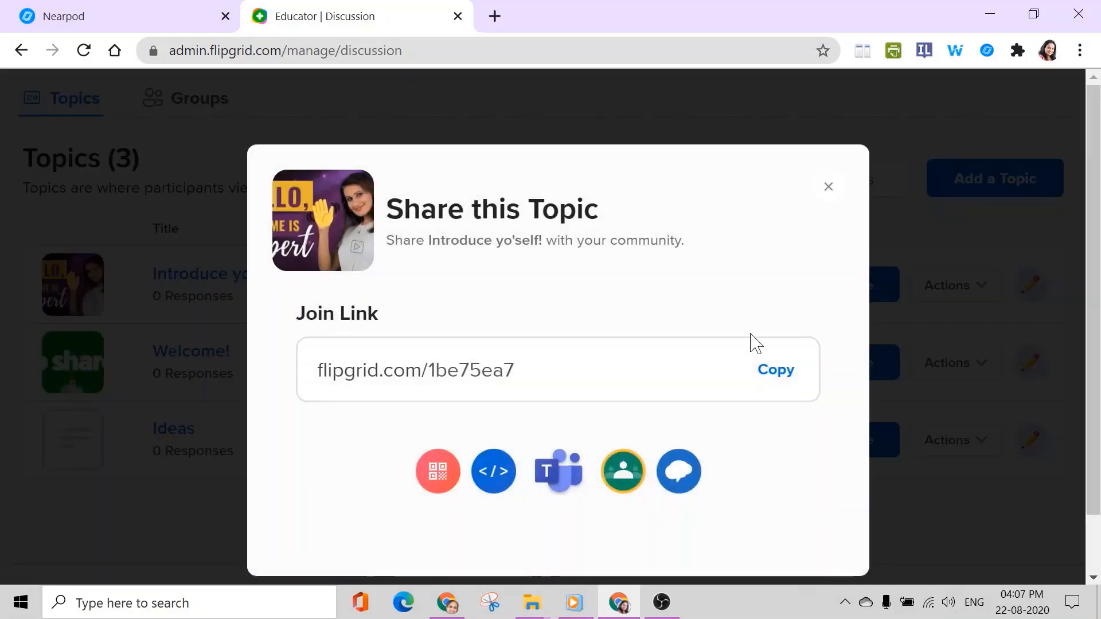
{"action": "left_click", "coordinate": [781, 376]}
{"action": "left_click", "coordinate": [159, 21]}
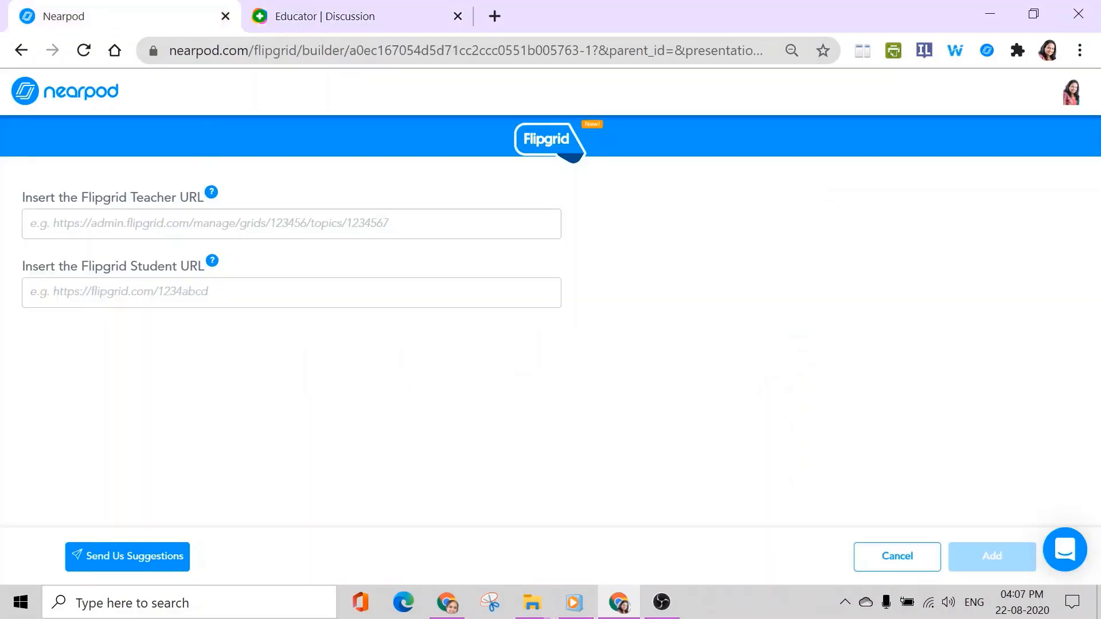
{"action": "right_click", "coordinate": [81, 293]}
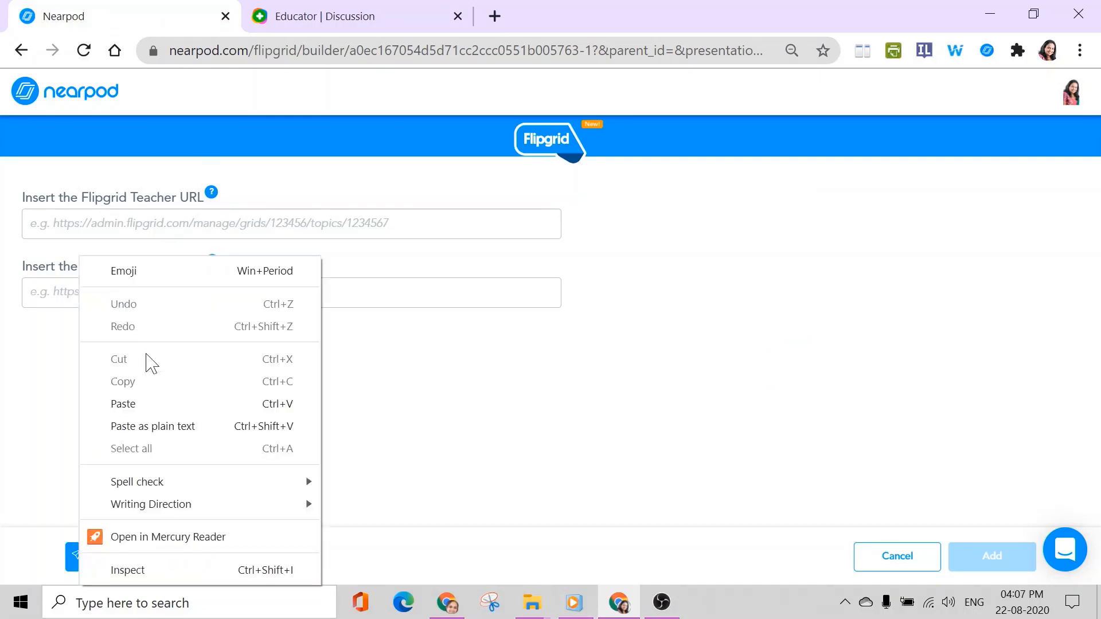
{"action": "left_click", "coordinate": [137, 403]}
Open the "Introduce yo'self!" topic page in Flipgrid, copy its web address and paste it as the Flipgrid Teacher URL in Nearpod
{"action": "left_click", "coordinate": [352, 17]}
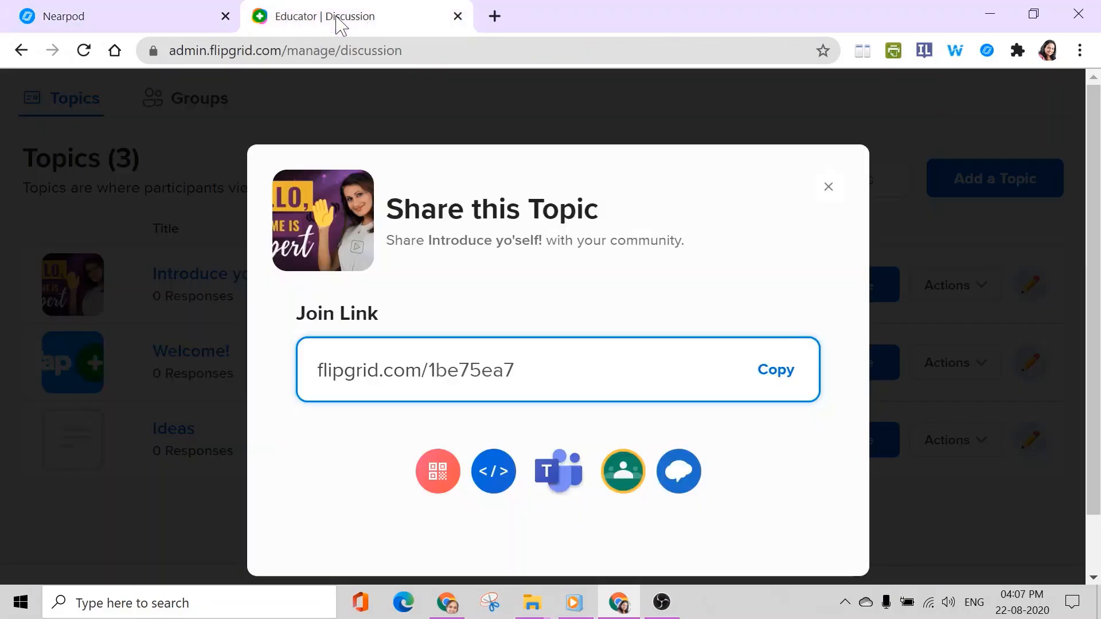
{"action": "left_click", "coordinate": [828, 187]}
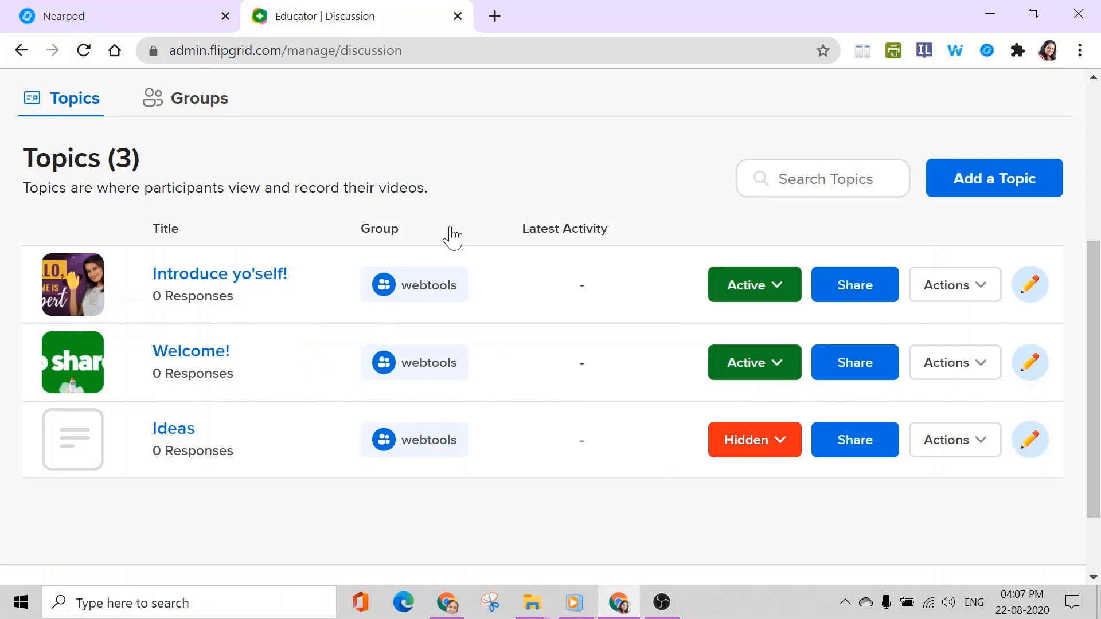
{"action": "left_click", "coordinate": [207, 295]}
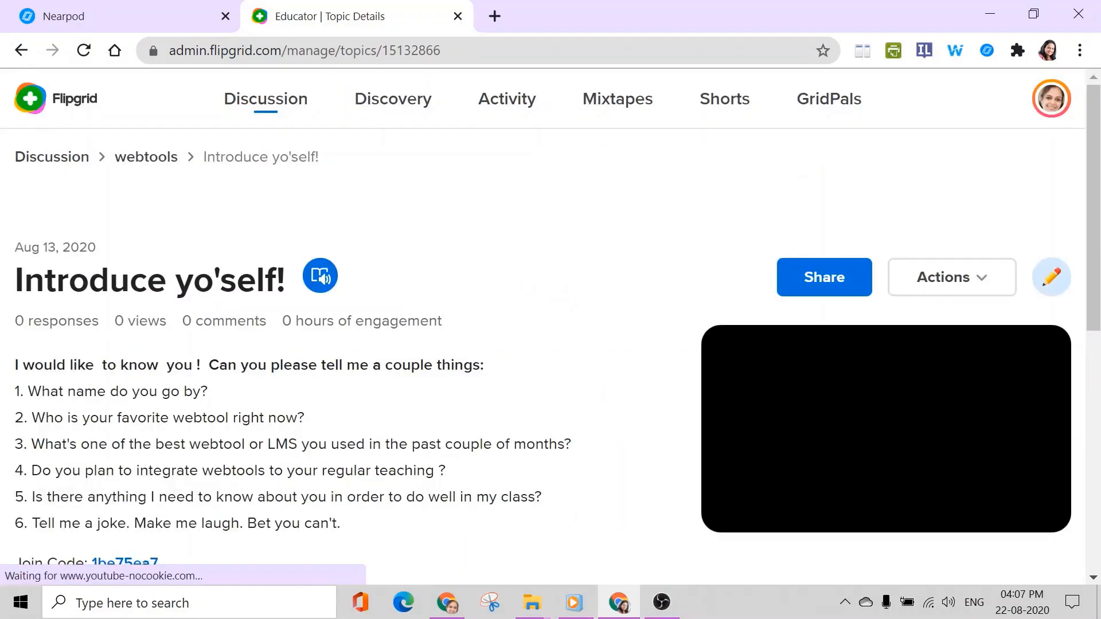
{"action": "left_click", "coordinate": [396, 50]}
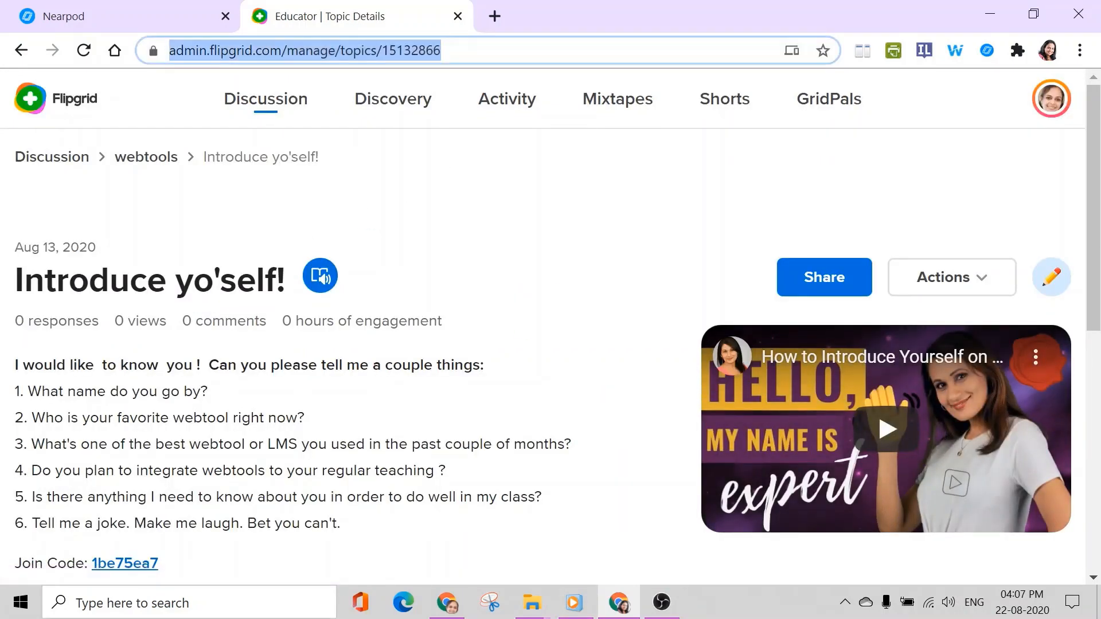
{"action": "right_click", "coordinate": [328, 52]}
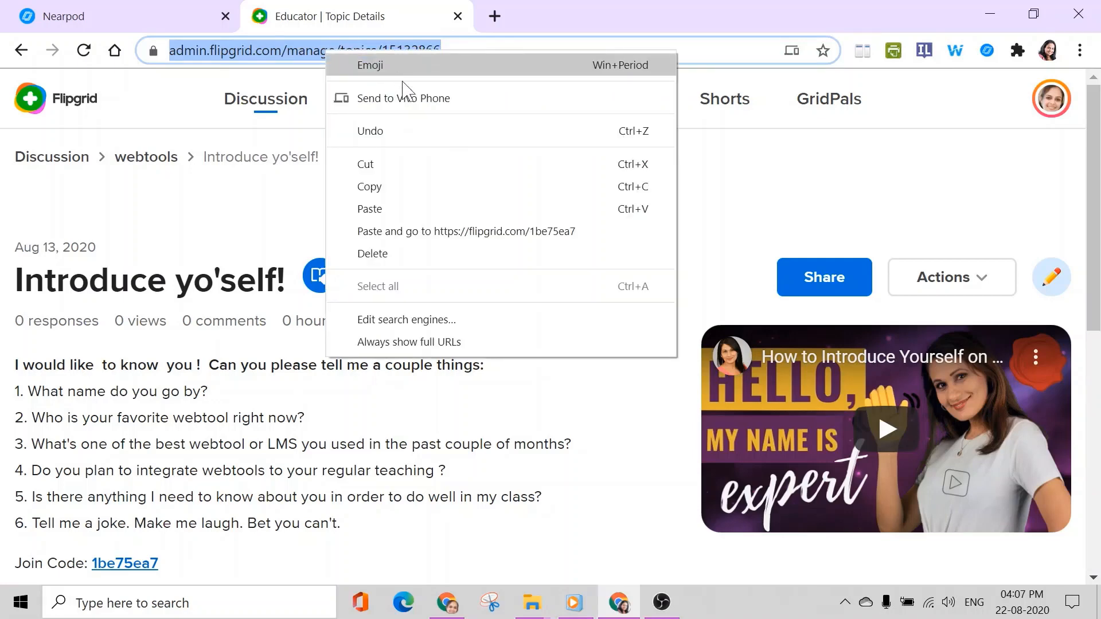
{"action": "left_click", "coordinate": [374, 188]}
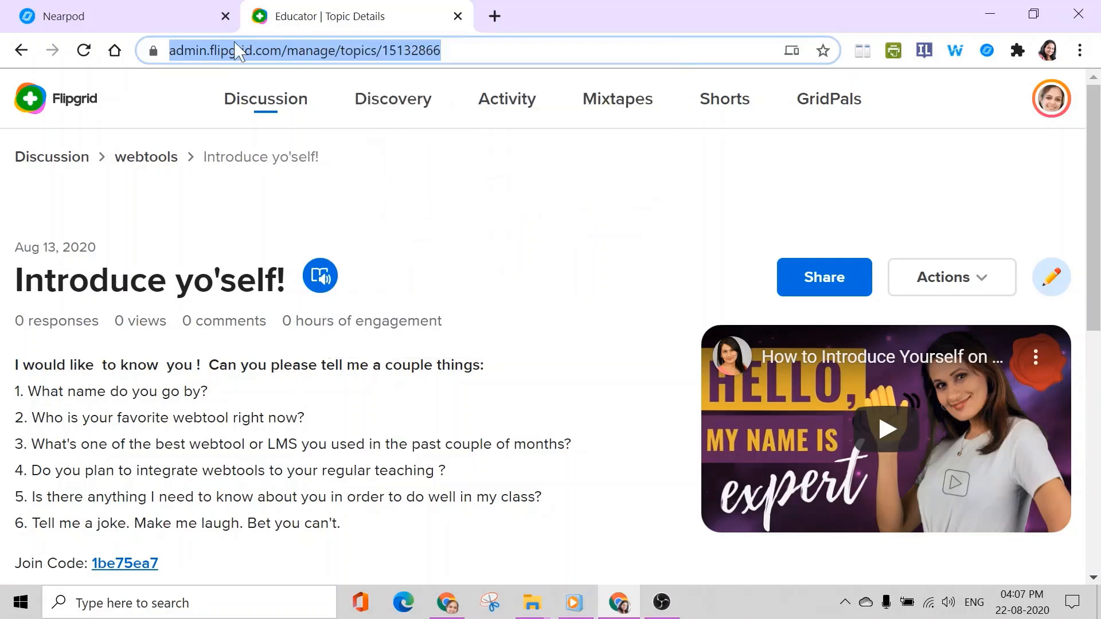
{"action": "left_click", "coordinate": [128, 17]}
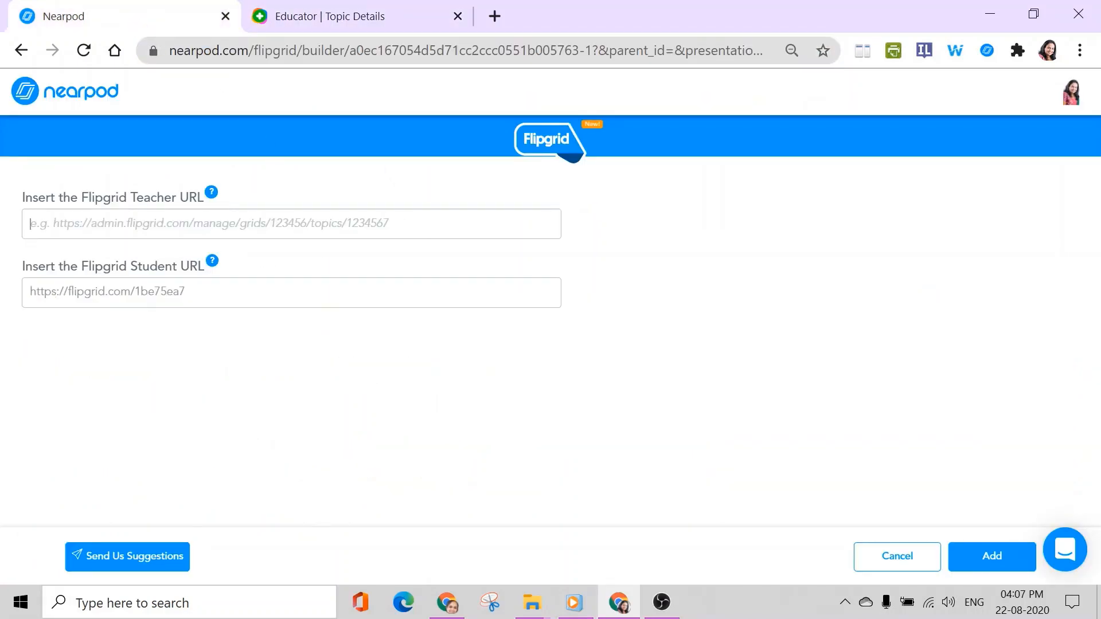
{"action": "right_click", "coordinate": [80, 223]}
{"action": "left_click", "coordinate": [146, 373]}
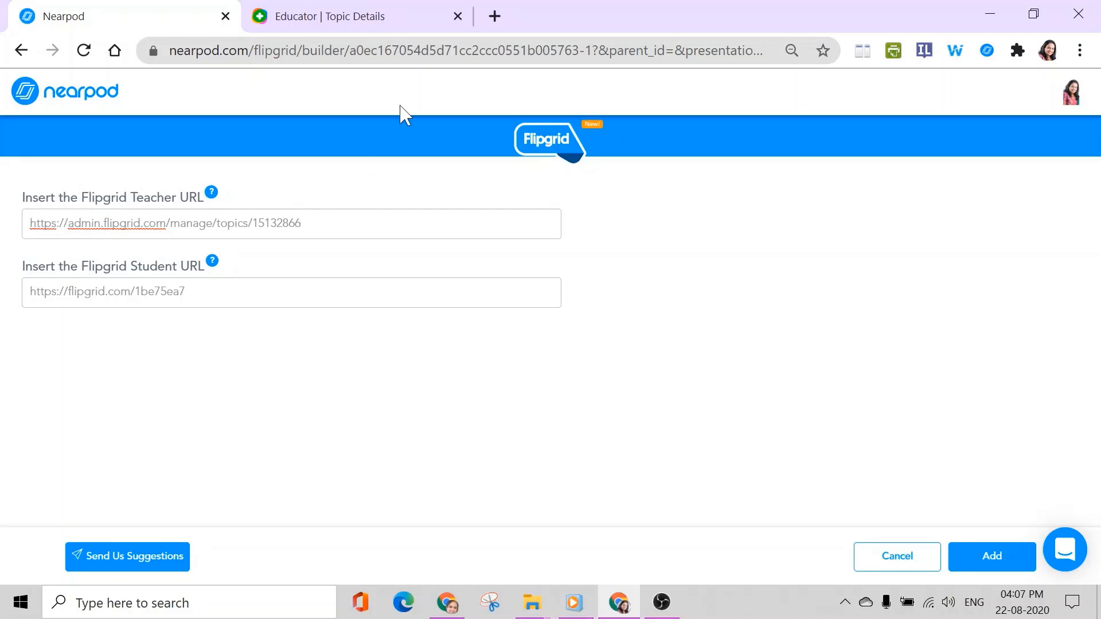
Review in Flipgrid the sources of both URLs: the "Introduce yo'self!" topic's join link and the topic page's full web address
{"action": "left_click", "coordinate": [376, 22]}
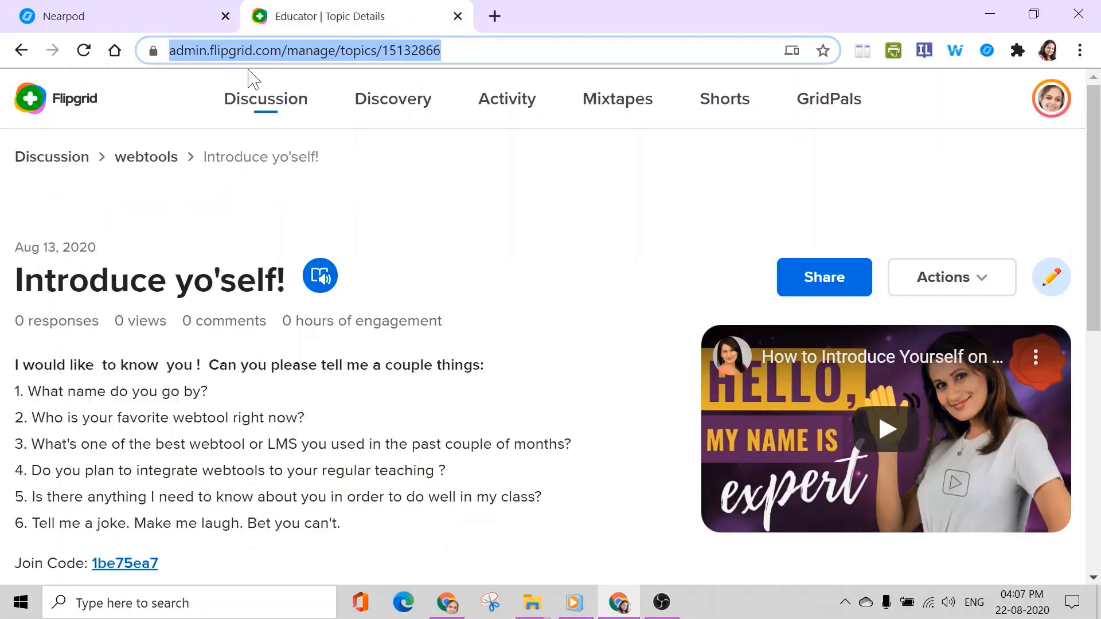
{"action": "left_click", "coordinate": [21, 53]}
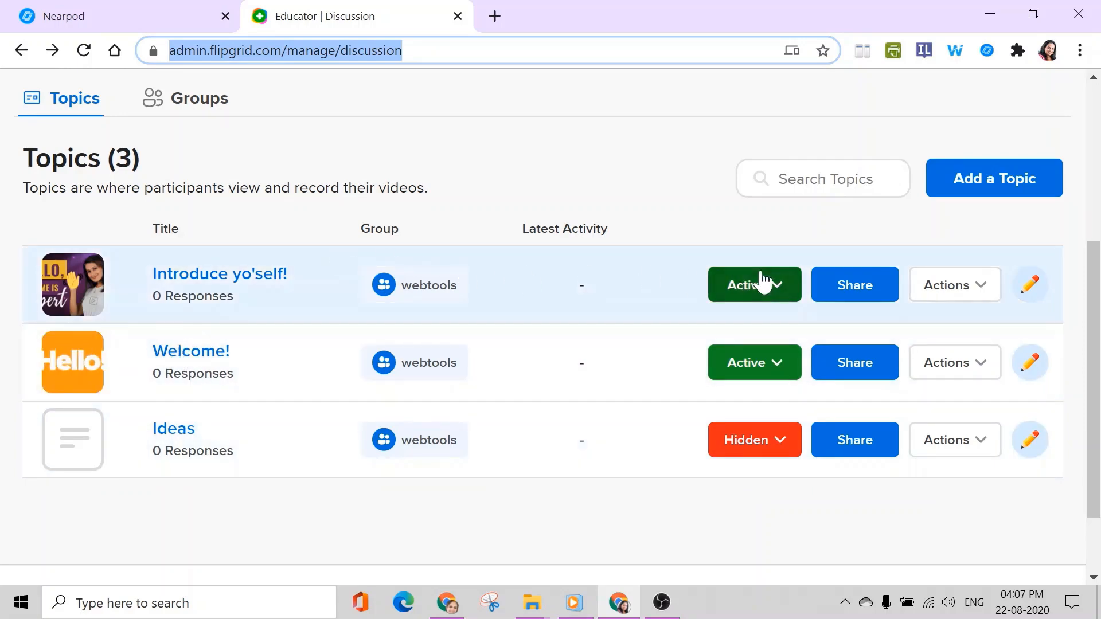
{"action": "left_click", "coordinate": [867, 299]}
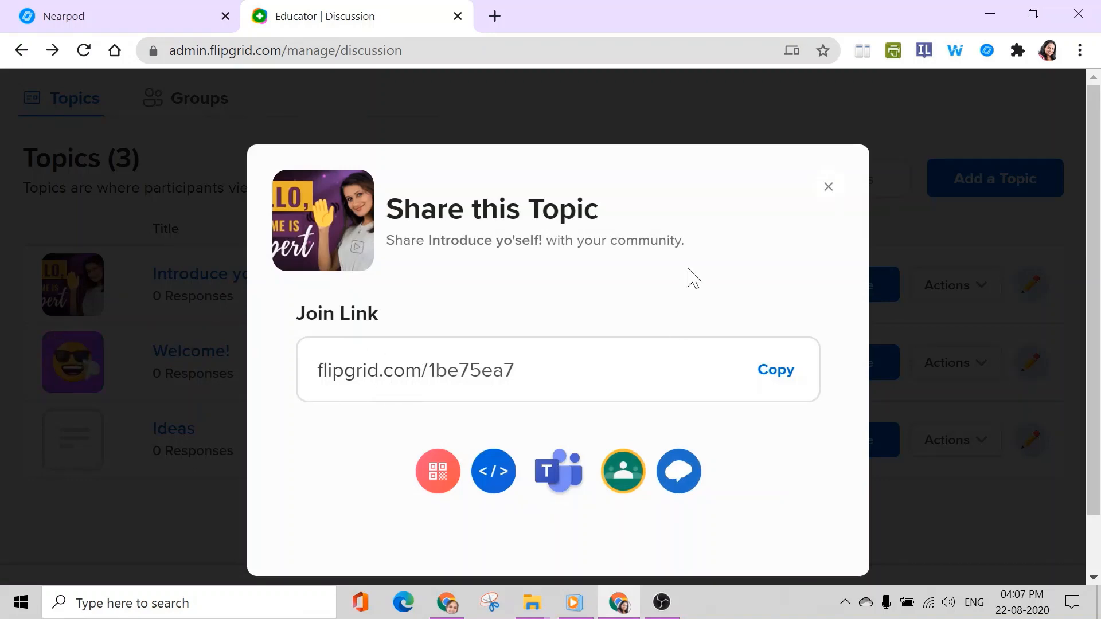
{"action": "left_click", "coordinate": [109, 11]}
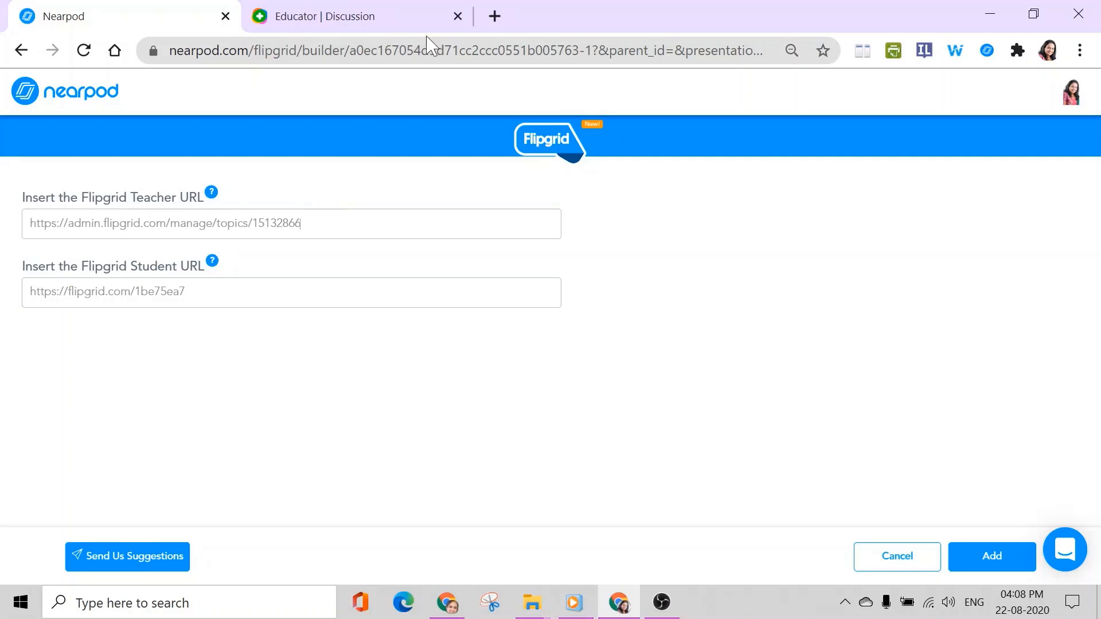
{"action": "left_click", "coordinate": [384, 15]}
{"action": "left_click", "coordinate": [864, 196]}
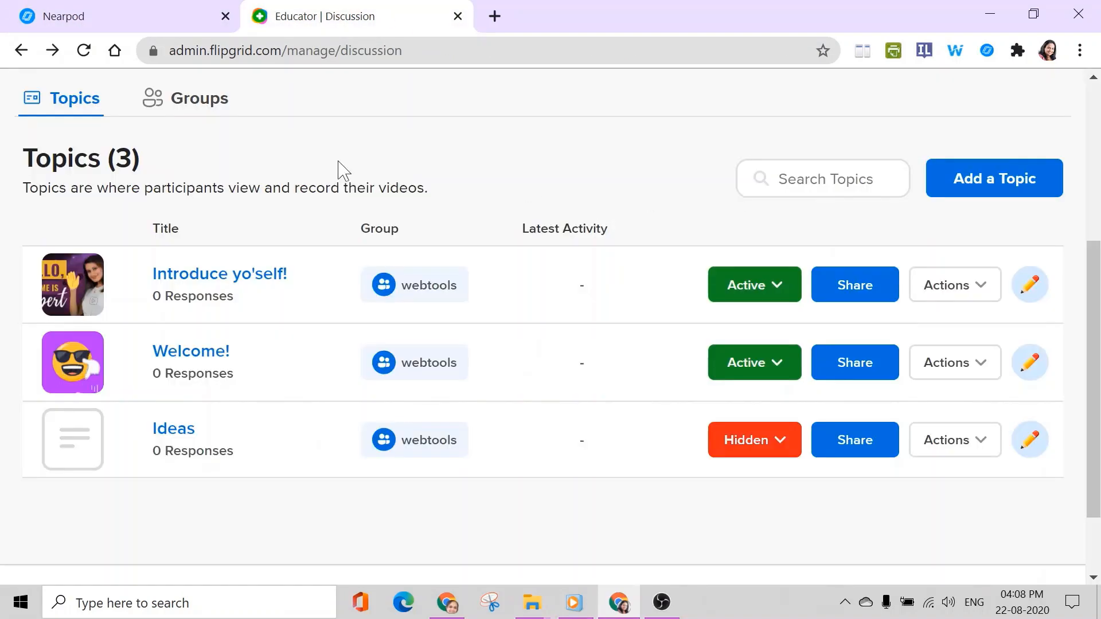
{"action": "left_click", "coordinate": [216, 292]}
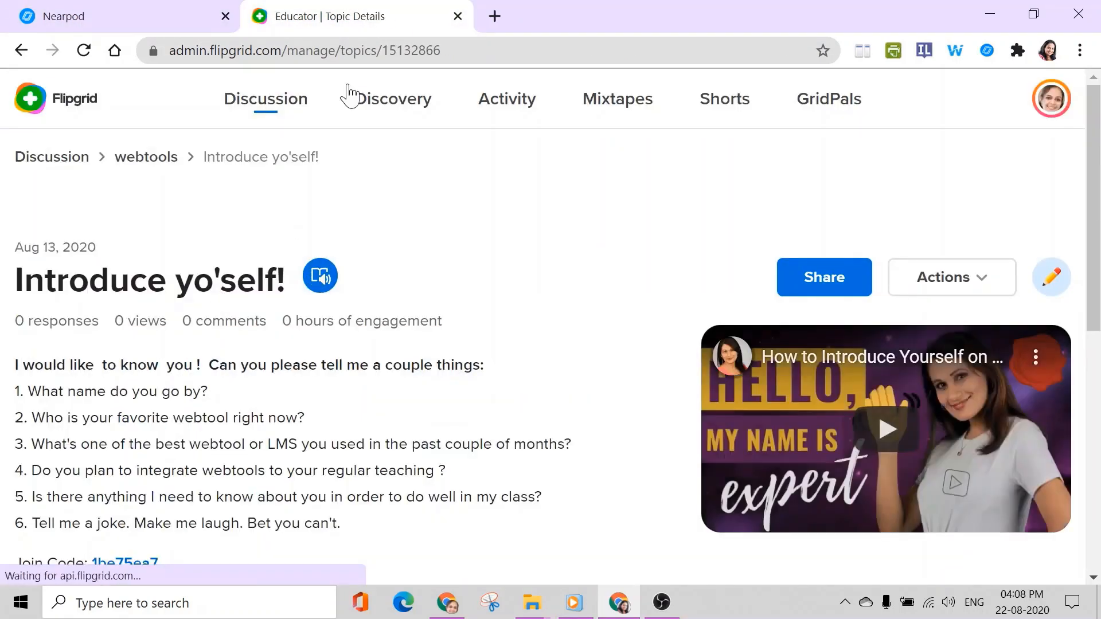
{"action": "left_click", "coordinate": [409, 51]}
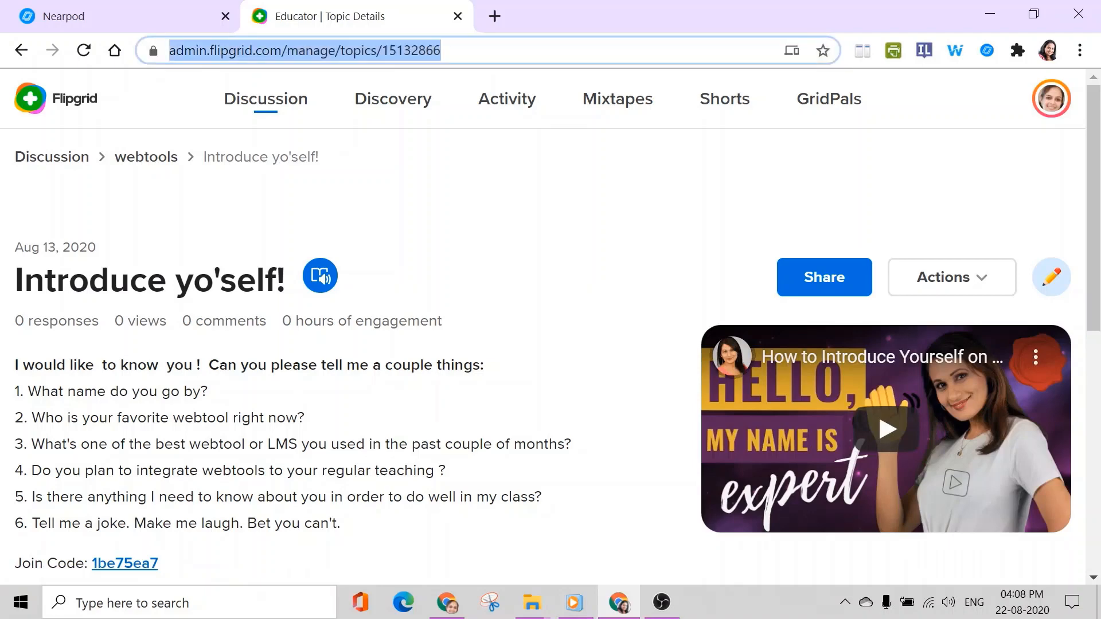
{"action": "right_click", "coordinate": [364, 51]}
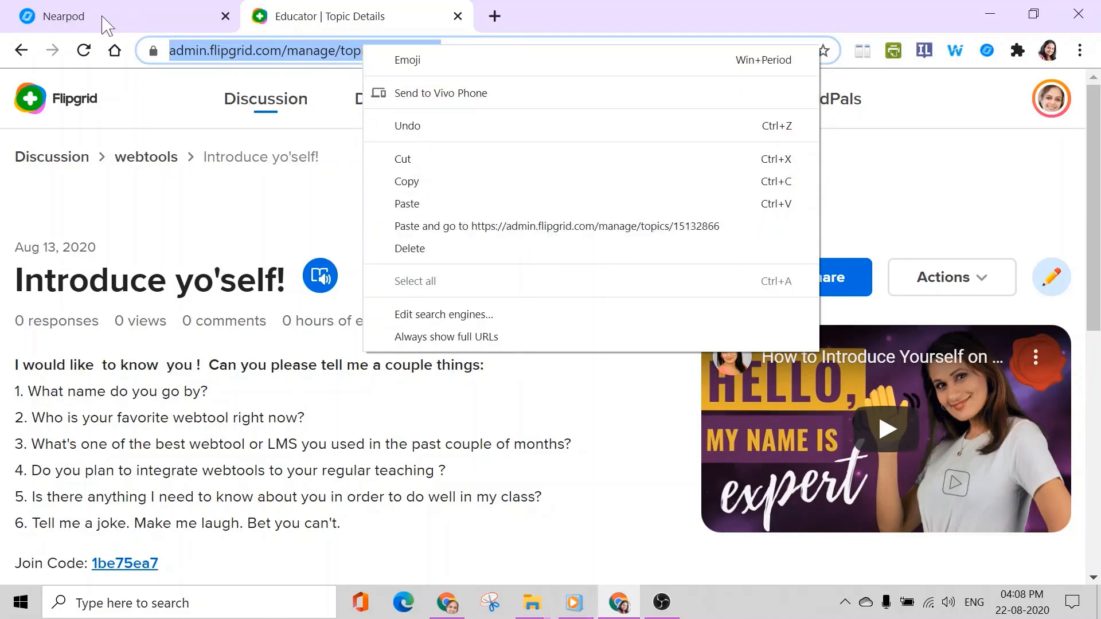
{"action": "left_click", "coordinate": [302, 58]}
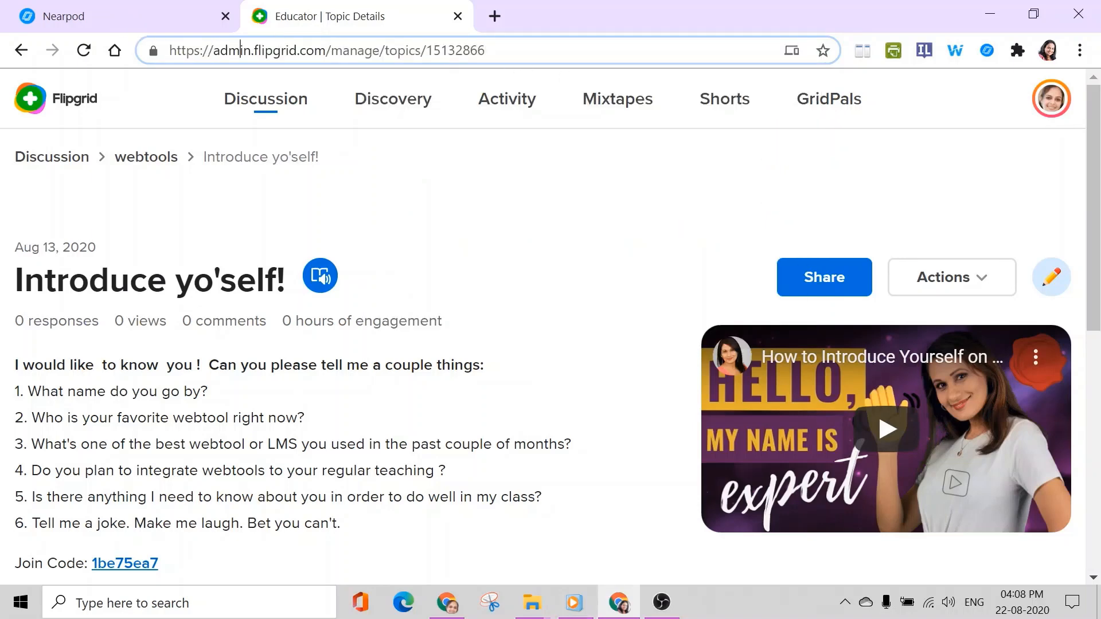
Return to Nearpod, add the Flipgrid activity with both URLs to the presentation, and close the Flipgrid page
{"action": "key", "text": "Home"}
{"action": "left_click", "coordinate": [131, 13]}
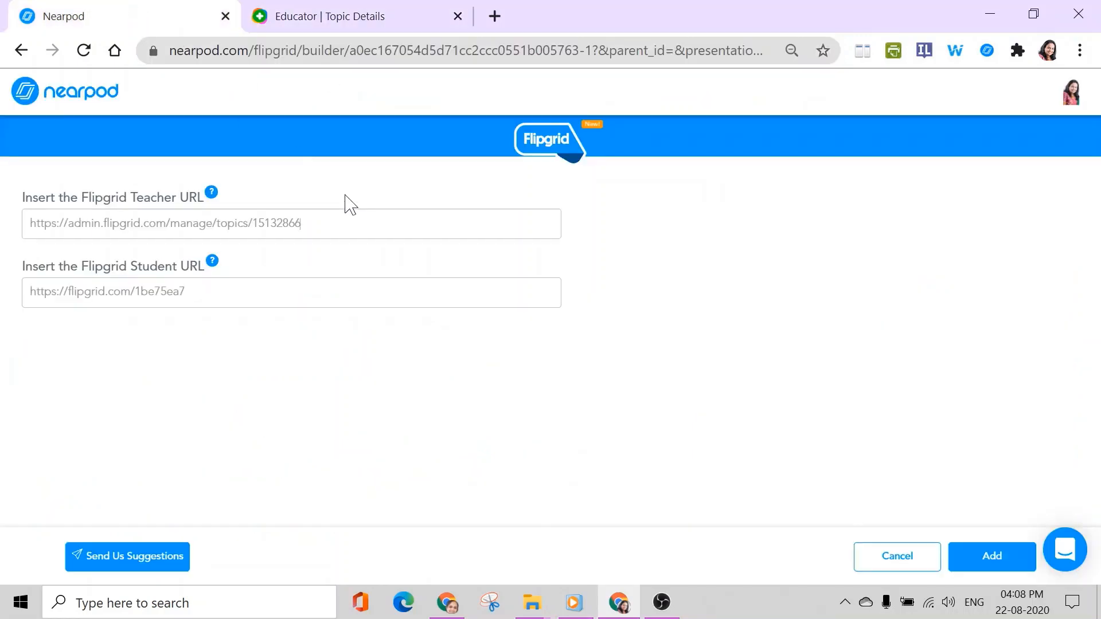
{"action": "left_click", "coordinate": [377, 23]}
{"action": "left_click", "coordinate": [140, 17]}
{"action": "left_click", "coordinate": [1007, 563]}
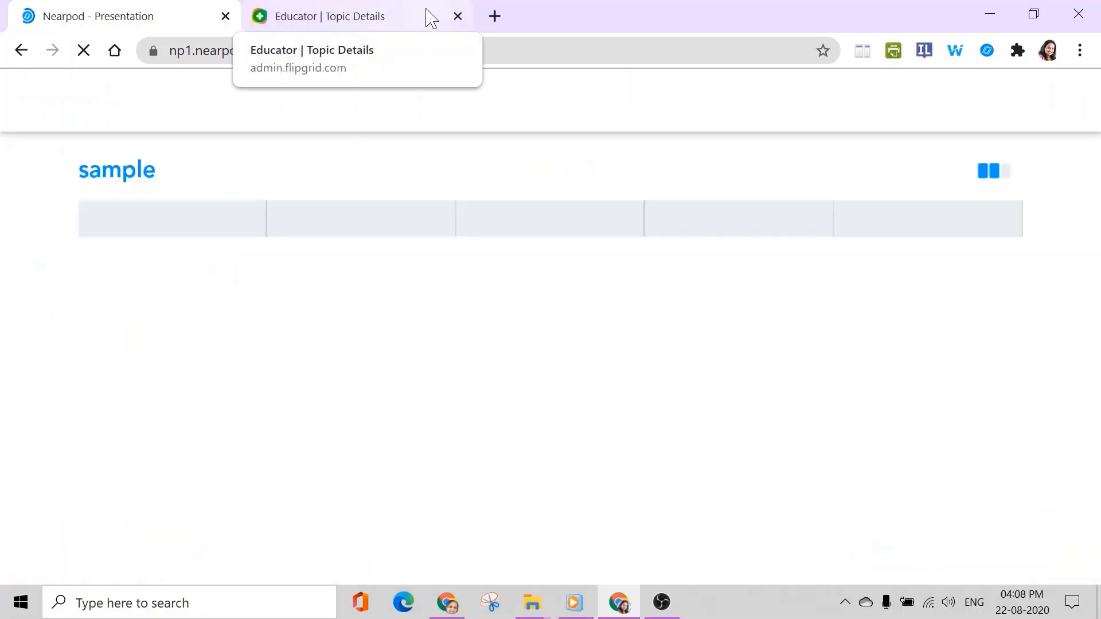
{"action": "left_click", "coordinate": [458, 16]}
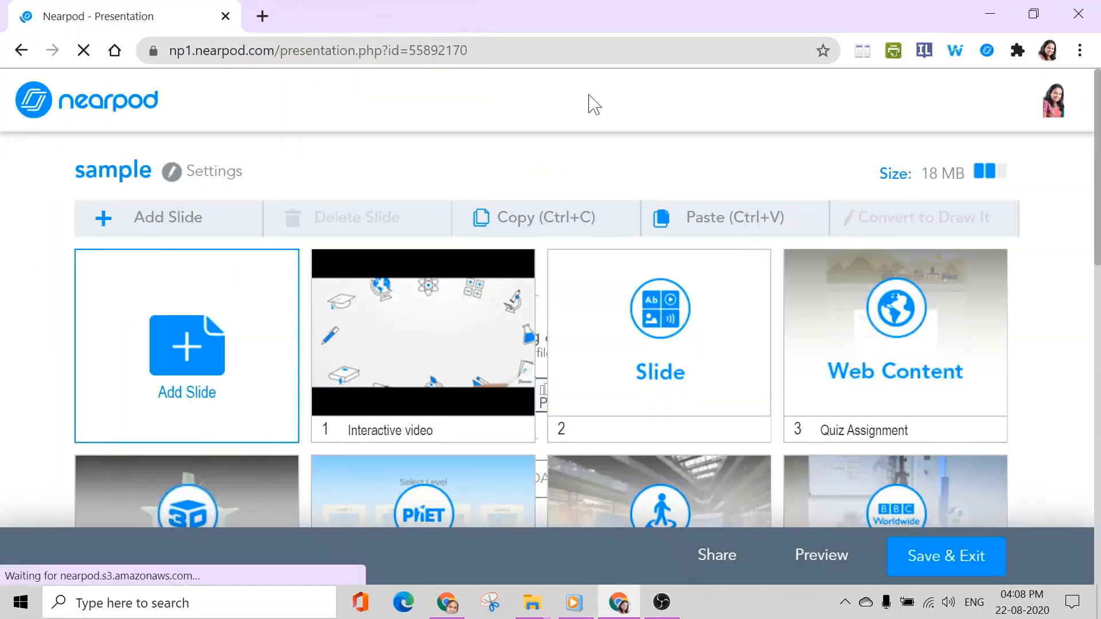
Start a new Draw It activity in the "sample" presentation
{"action": "scroll", "coordinate": [659, 166], "scroll_direction": "down", "scroll_amount": 5}
{"action": "scroll", "coordinate": [662, 182], "scroll_direction": "down", "scroll_amount": 8}
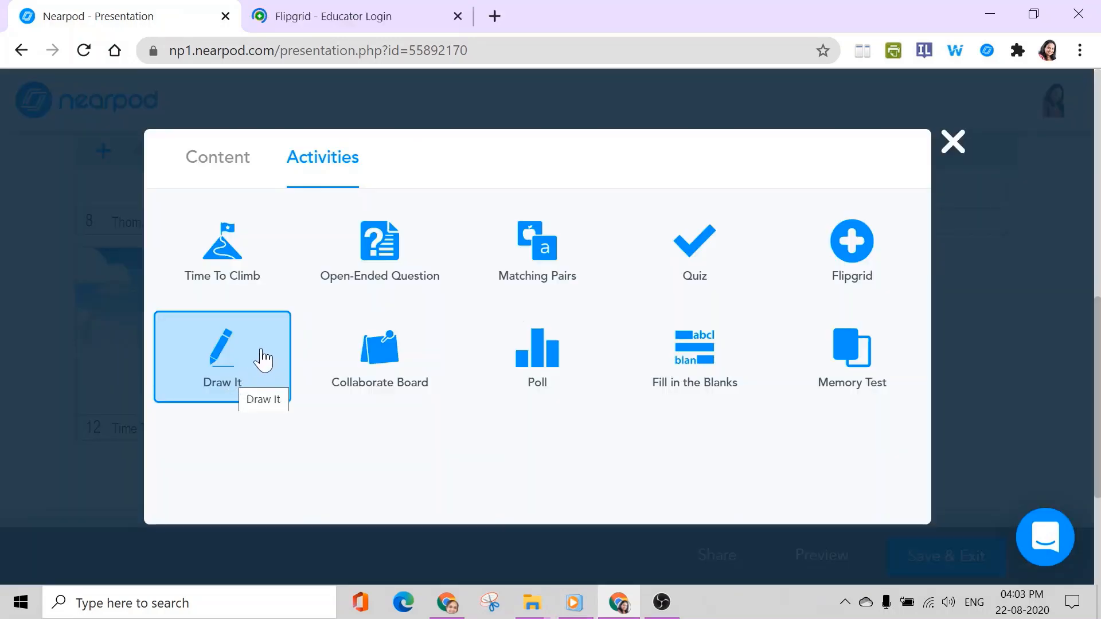
{"action": "left_click", "coordinate": [240, 376]}
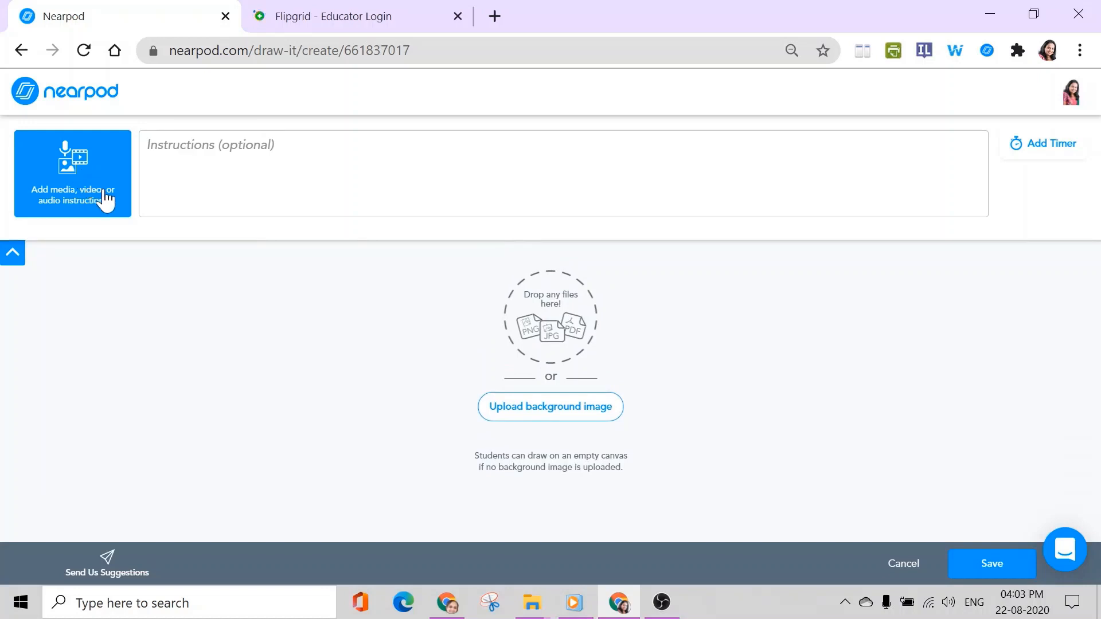
{"action": "left_click", "coordinate": [212, 163]}
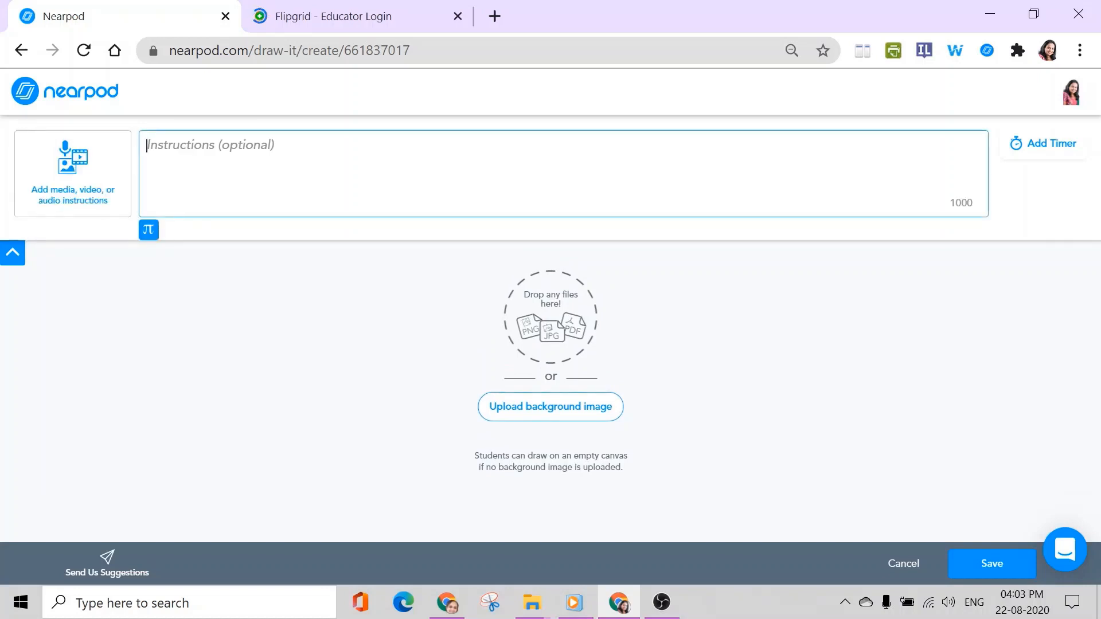
{"action": "left_click", "coordinate": [1052, 143]}
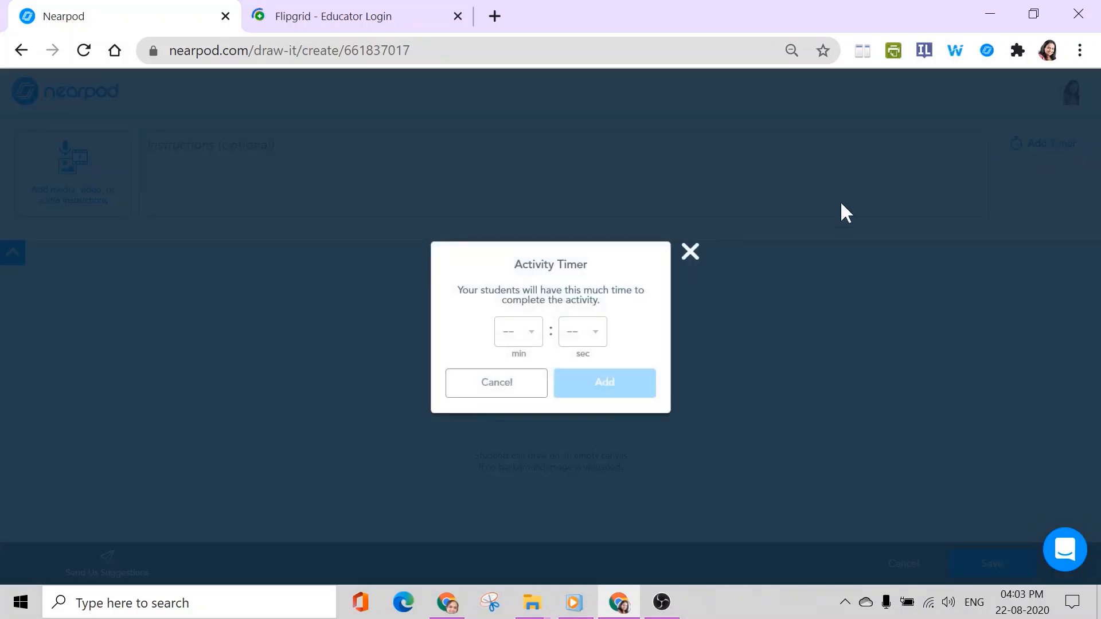
{"action": "left_click", "coordinate": [534, 336]}
{"action": "left_click", "coordinate": [690, 252]}
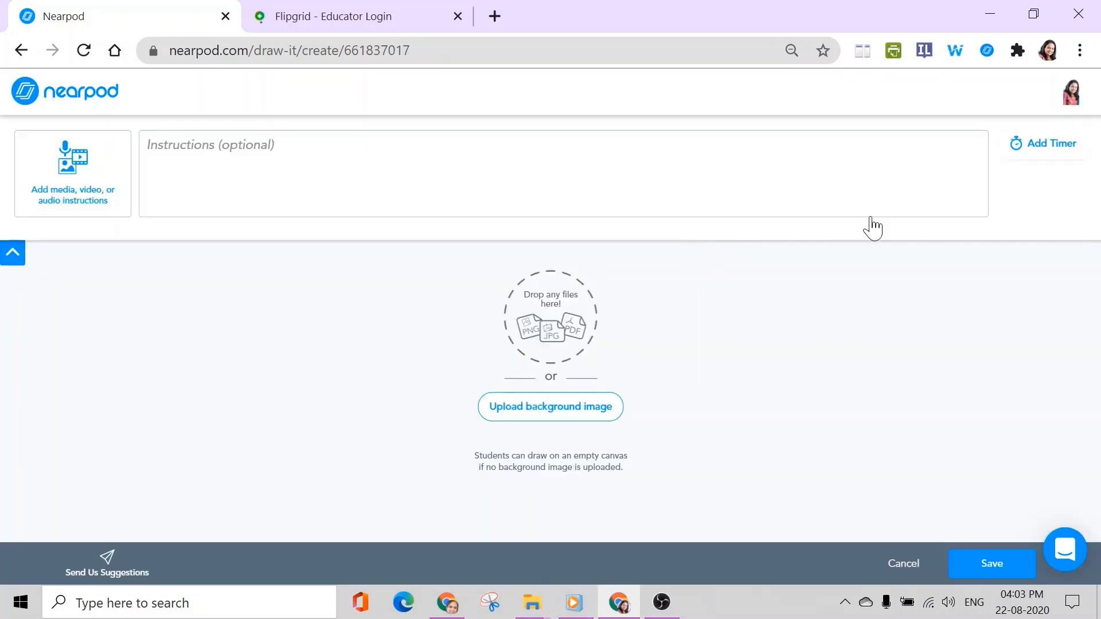
{"action": "left_click", "coordinate": [1042, 154]}
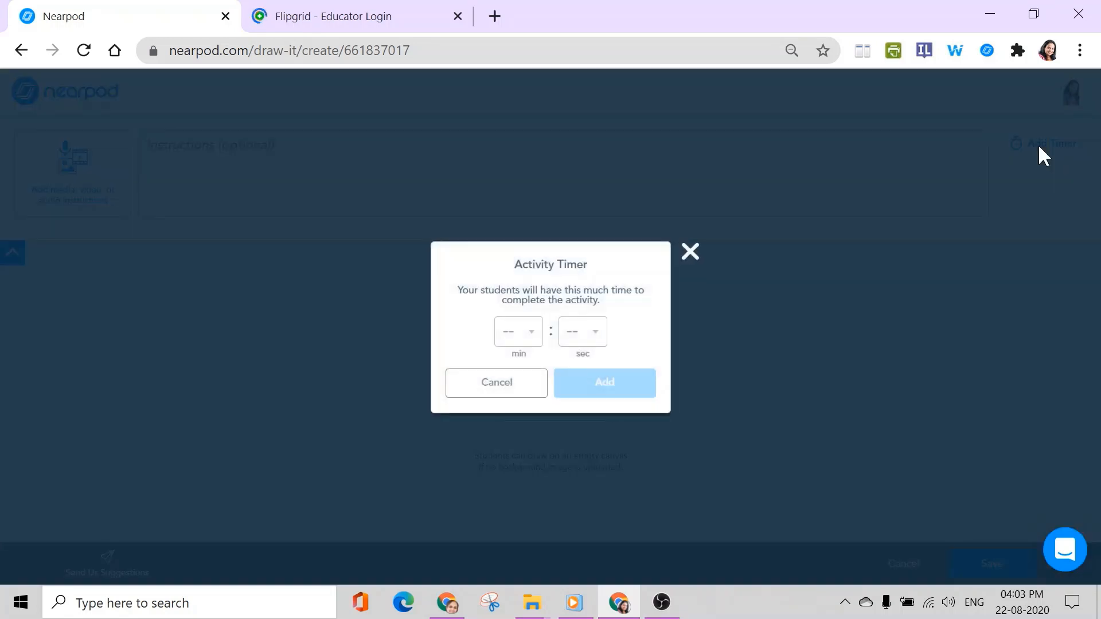
{"action": "left_click", "coordinate": [691, 253]}
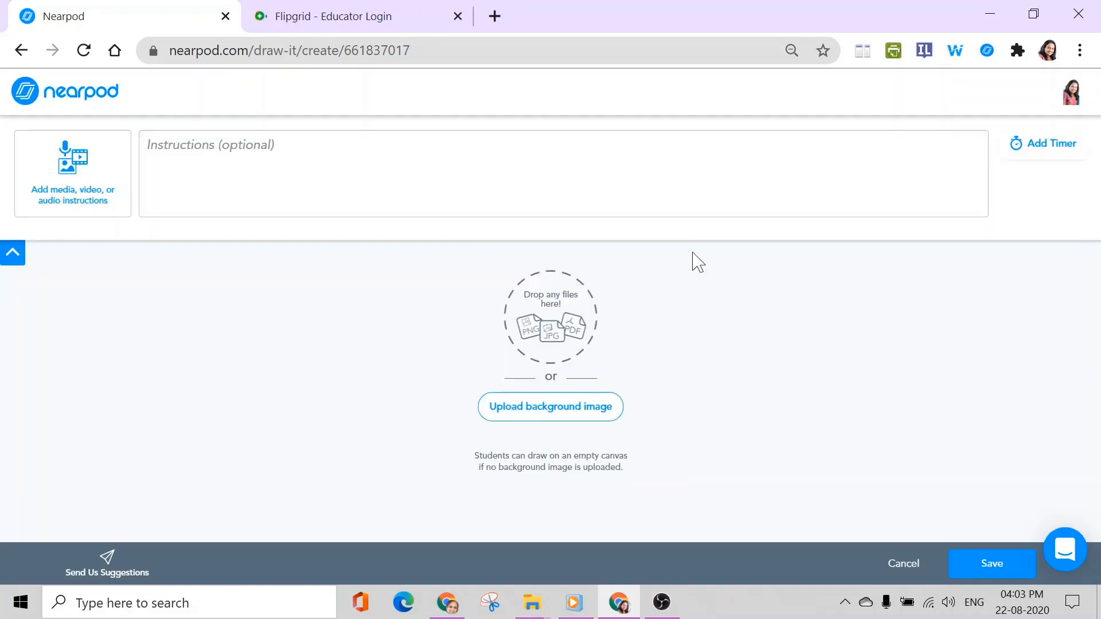
{"action": "left_click", "coordinate": [148, 146]}
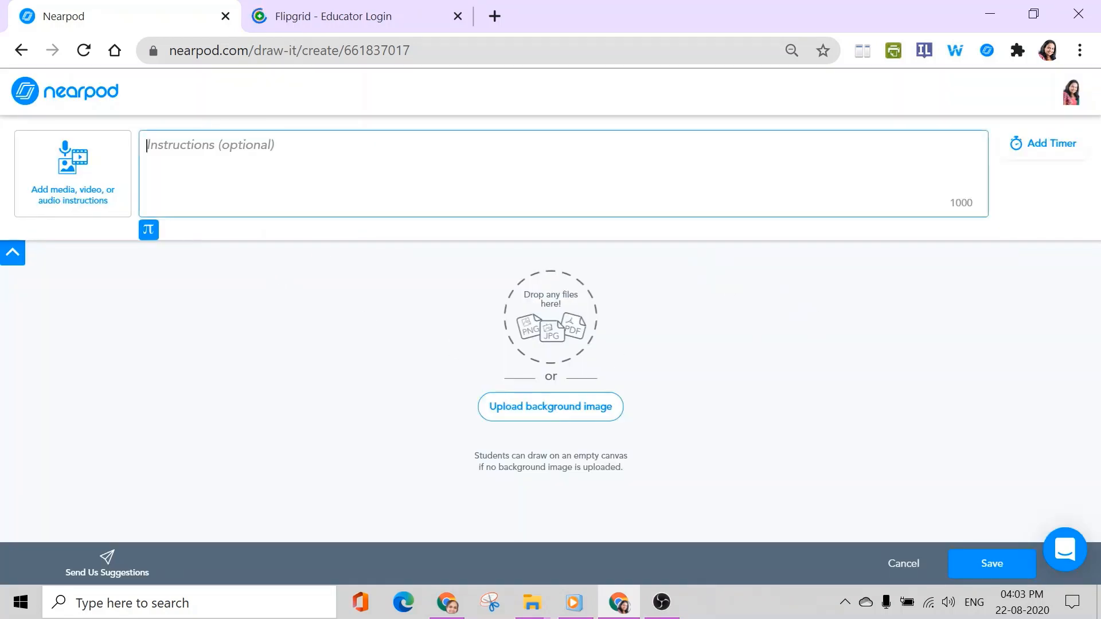
Search the web images for "black" and set the third result, a plain dark image, as the drawing background at 100% zoom
{"action": "left_click", "coordinate": [574, 414]}
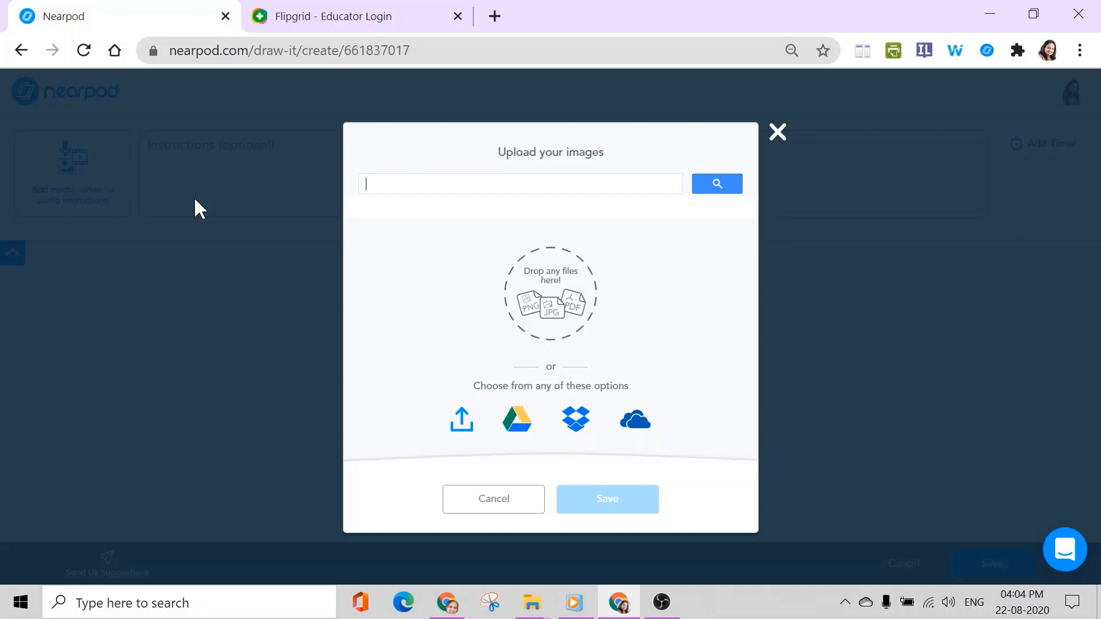
{"action": "type", "text": "blac"}
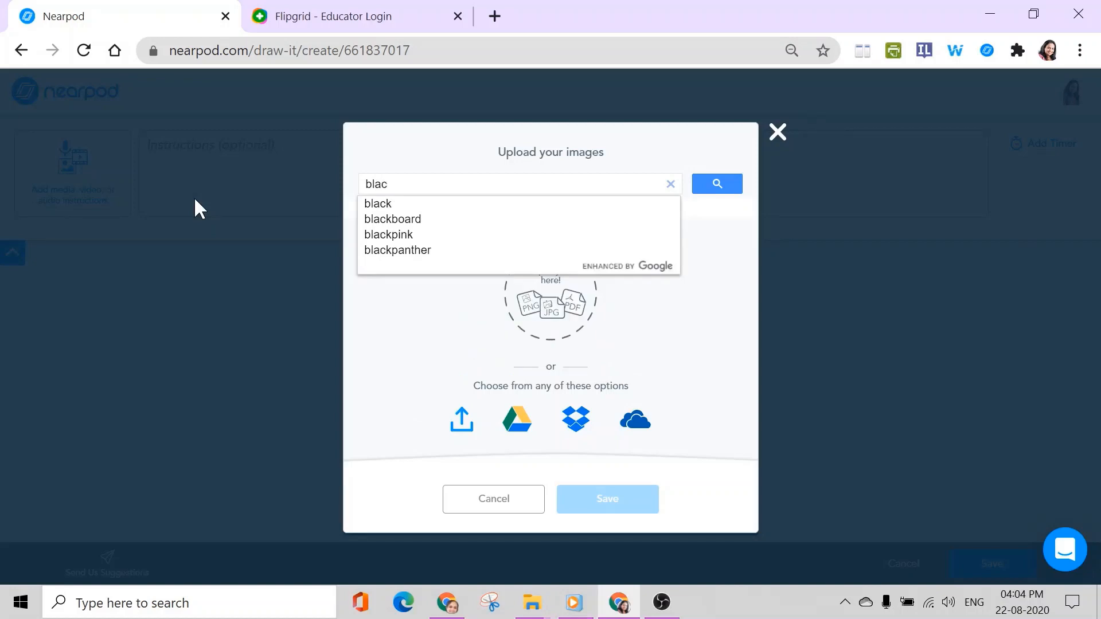
{"action": "type", "text": "k"}
{"action": "key", "text": "Return"}
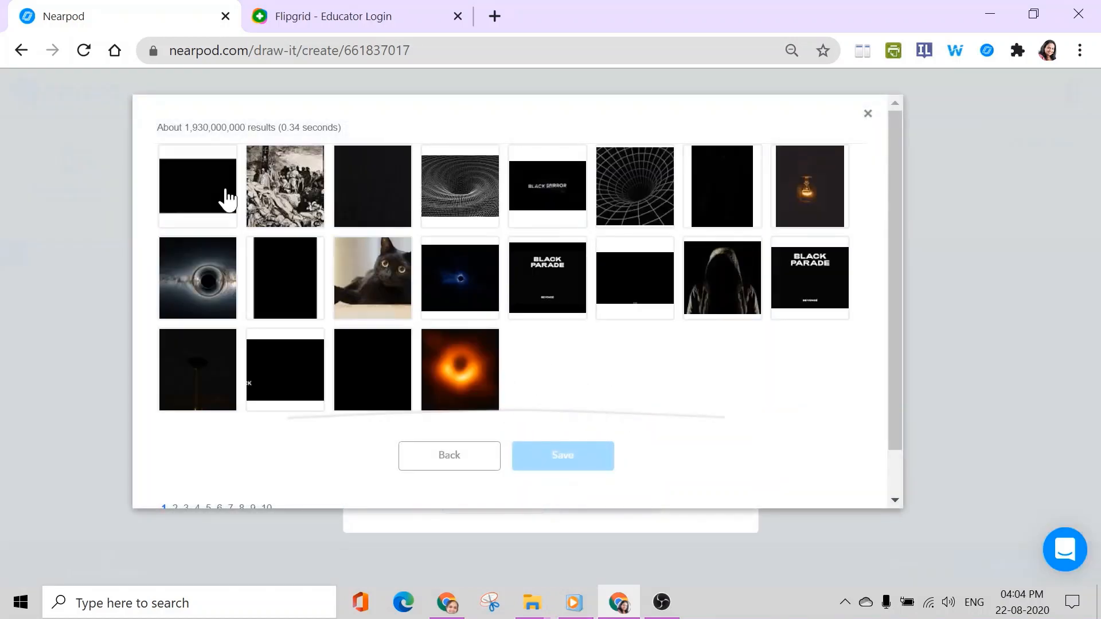
{"action": "left_click", "coordinate": [383, 201]}
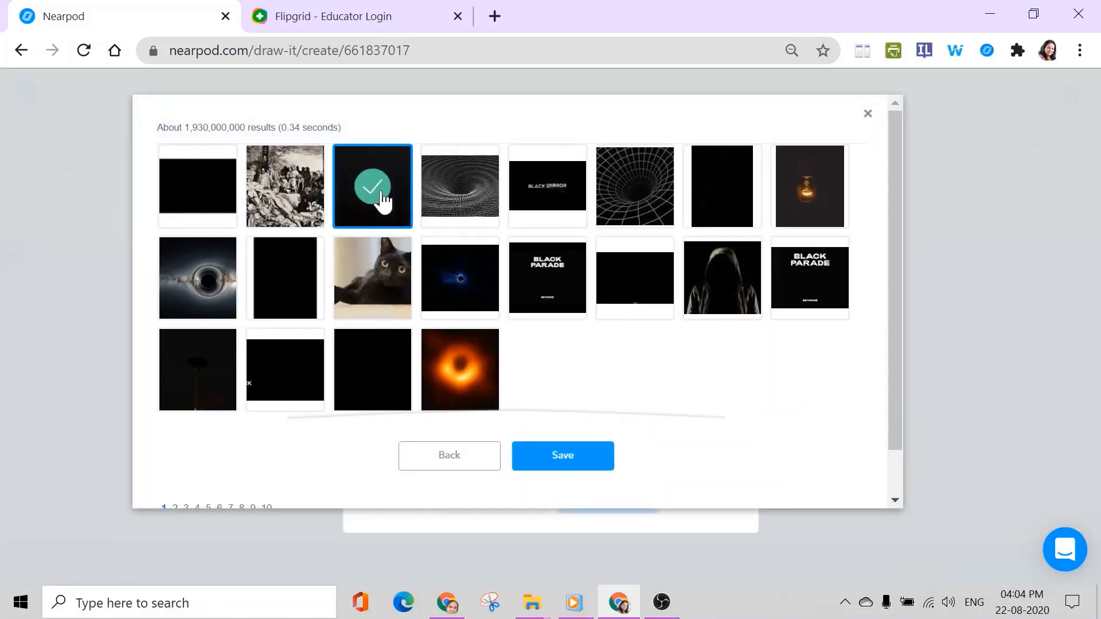
{"action": "left_click", "coordinate": [584, 459]}
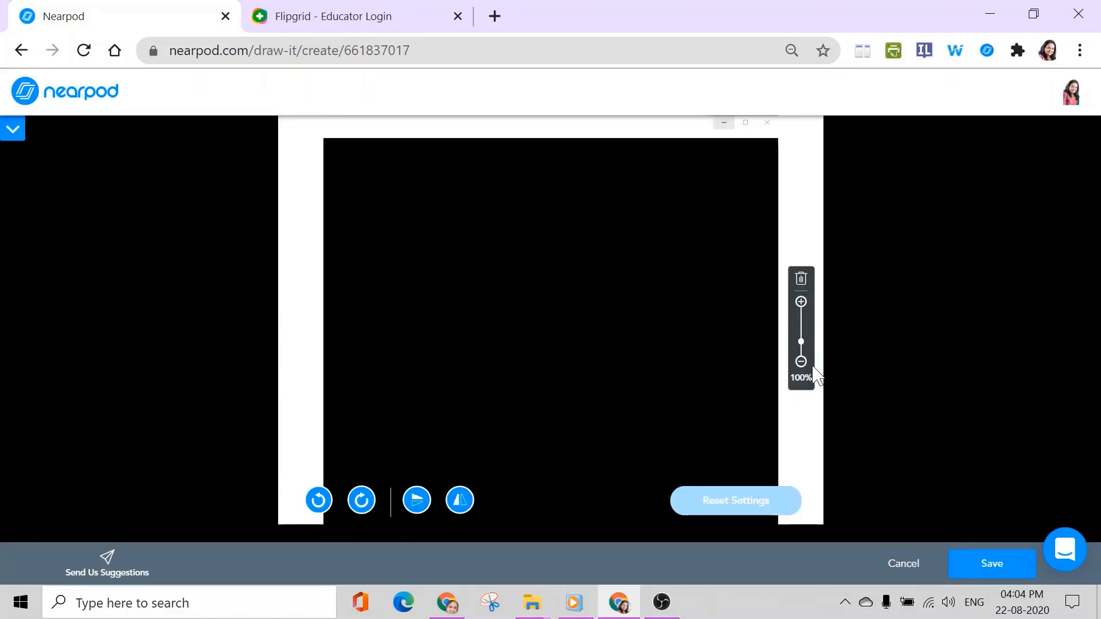
{"action": "left_click", "coordinate": [802, 303]}
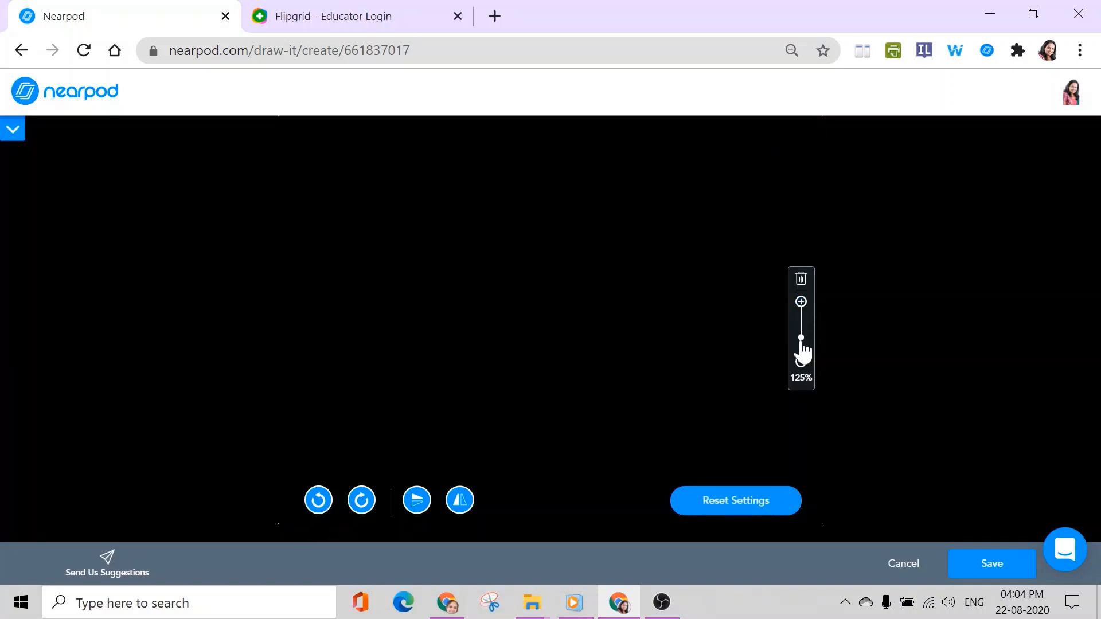
{"action": "left_click_drag", "start_coordinate": [801, 337], "coordinate": [801, 349]}
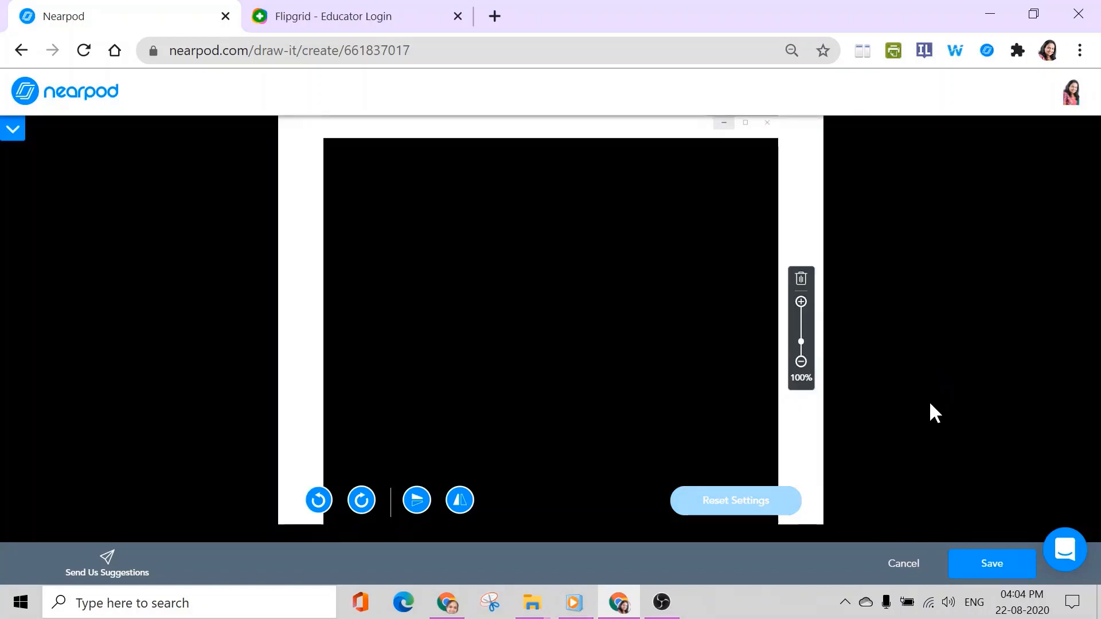
Enter "Draw your favourite fruit and write a paragraph about it" as the first line of the Draw It instructions
{"action": "left_click", "coordinate": [7, 129]}
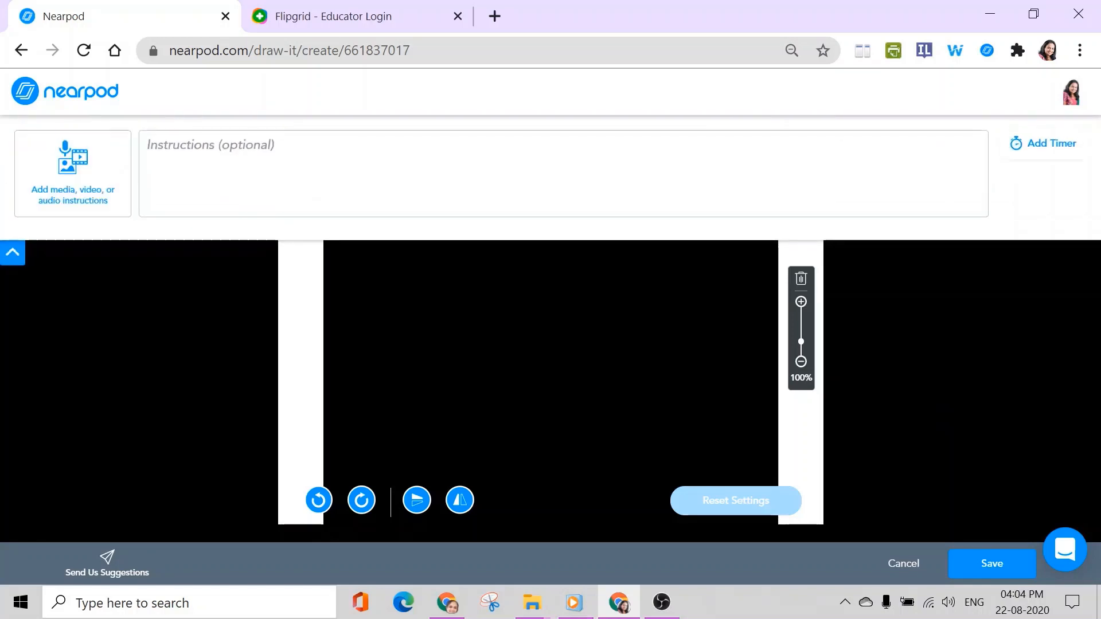
{"action": "left_click", "coordinate": [211, 146]}
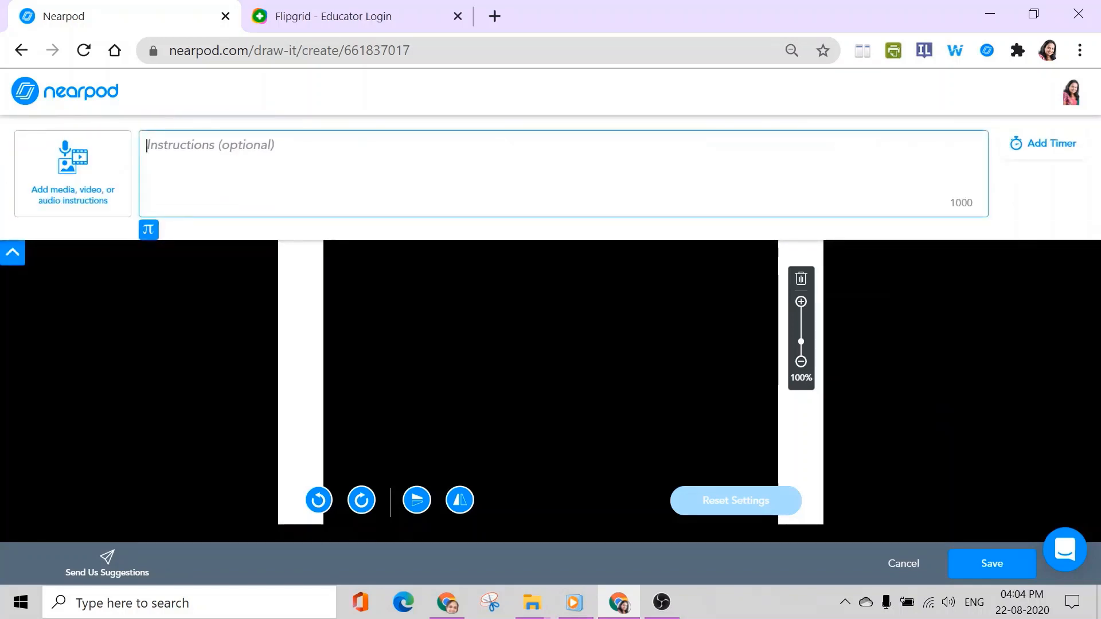
{"action": "type", "text": "Draw "}
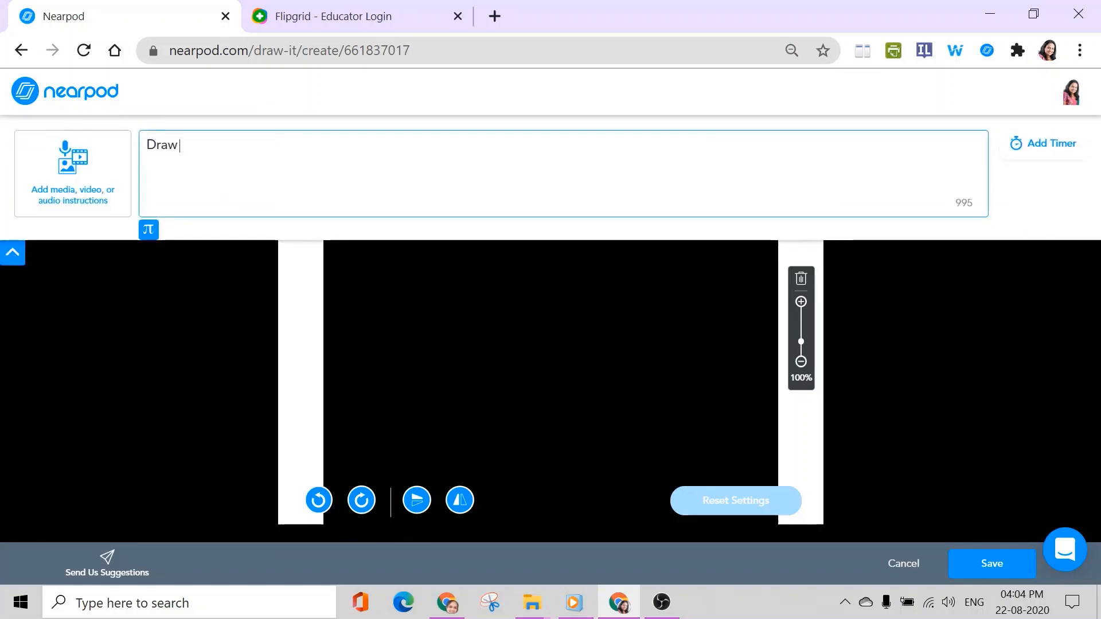
{"action": "type", "text": "you"}
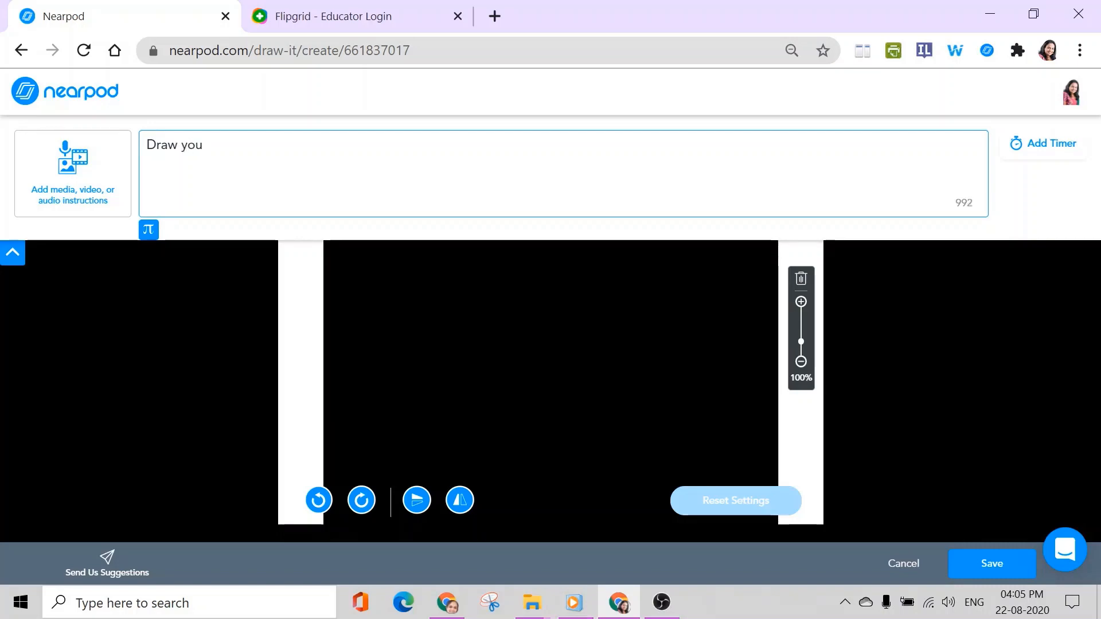
{"action": "type", "text": "r favou"}
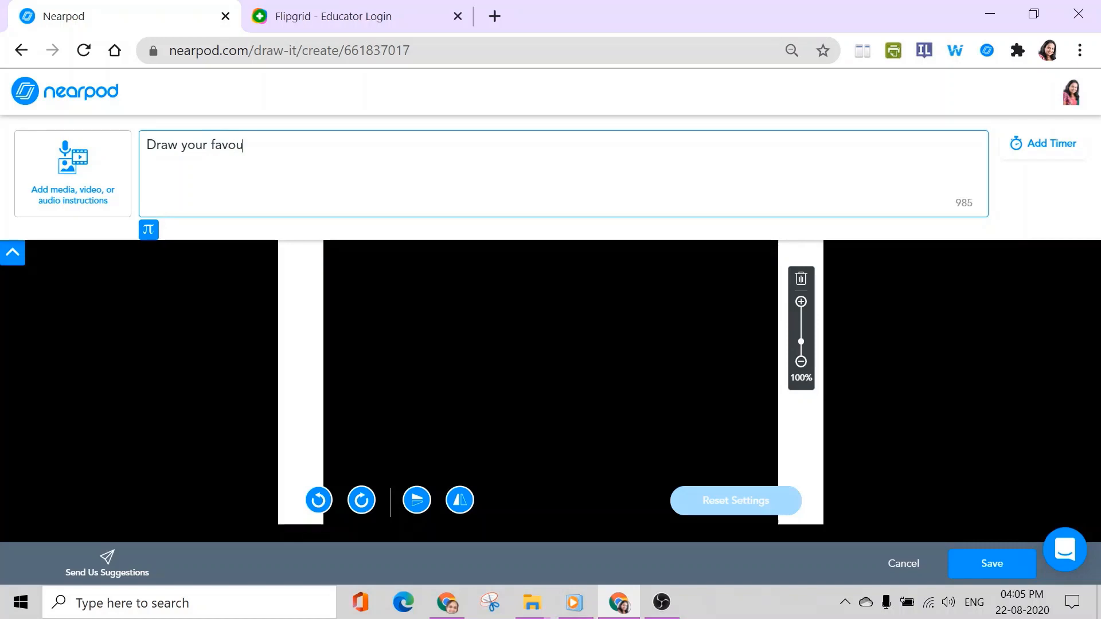
{"action": "type", "text": "rite fruit and "}
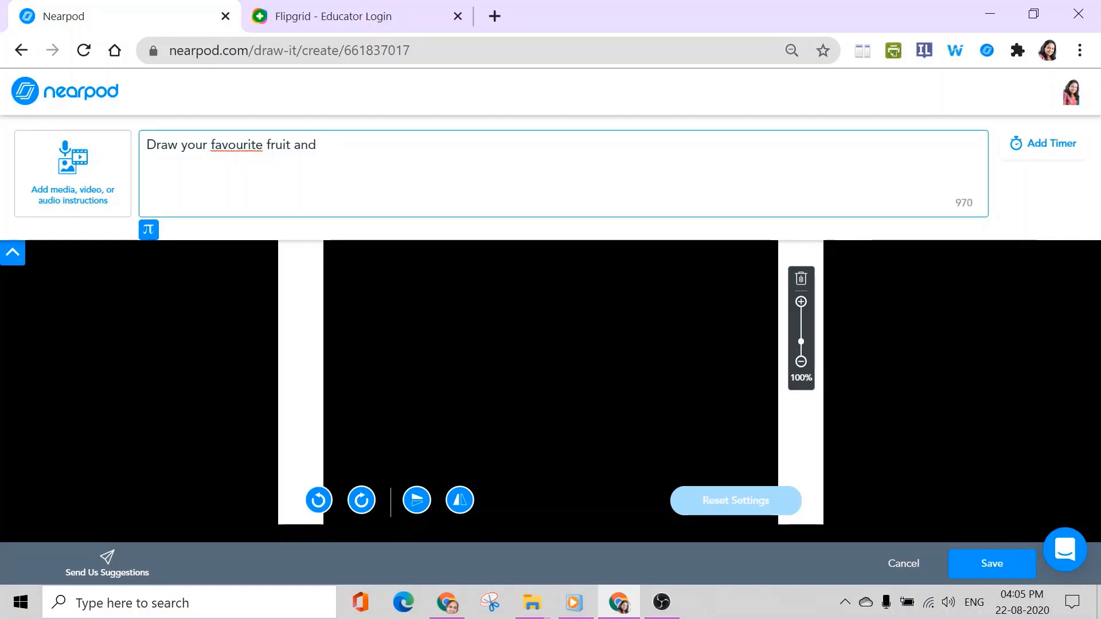
{"action": "type", "text": "write a paragraph"}
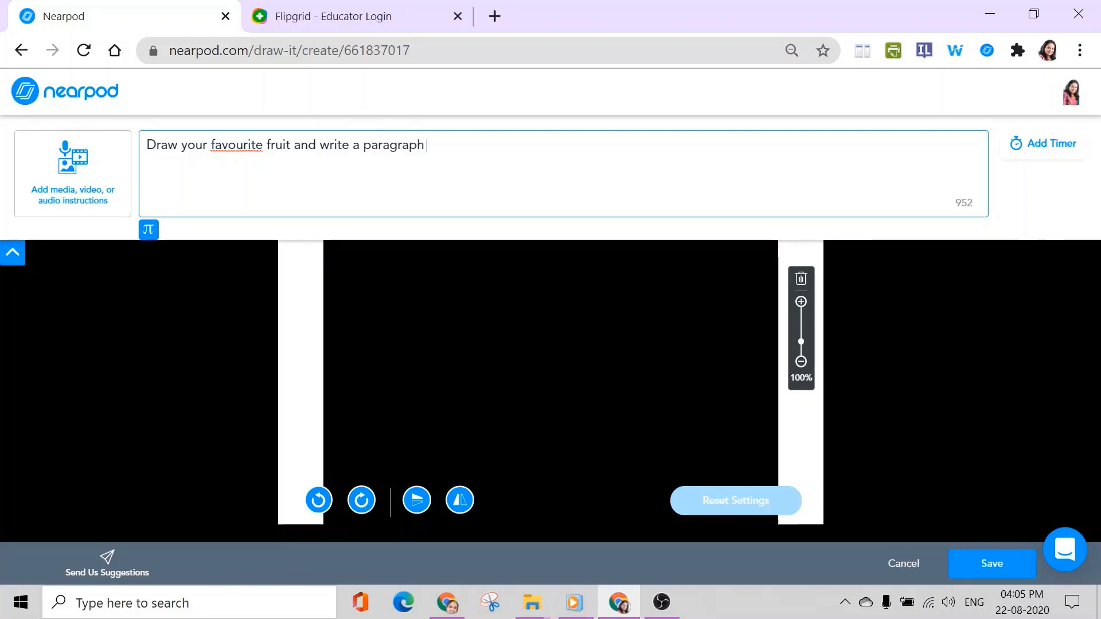
{"action": "type", "text": " about"}
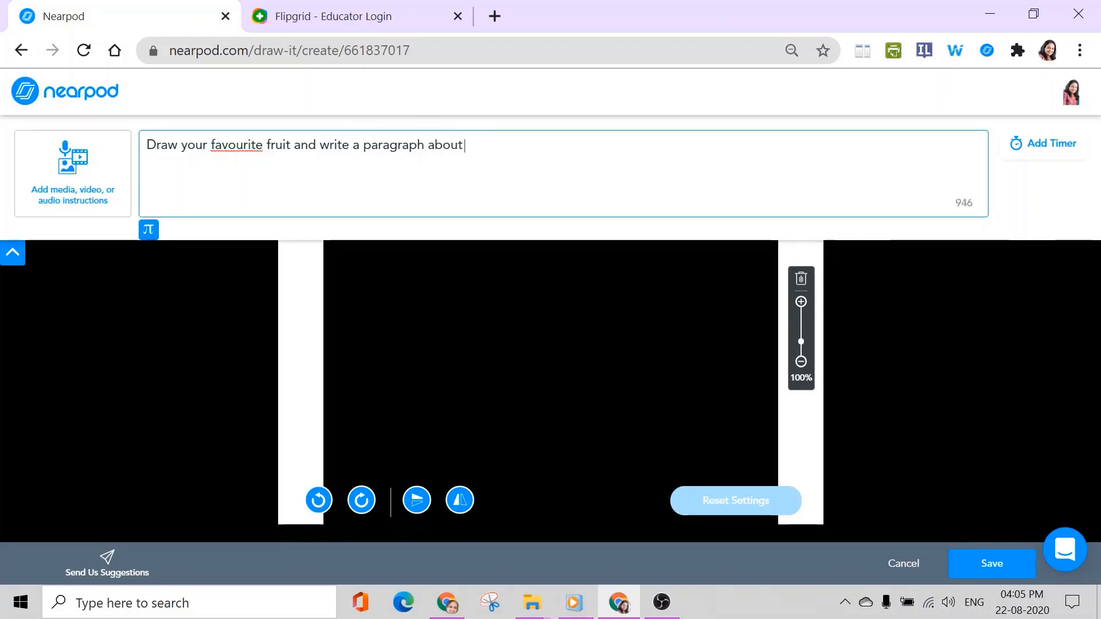
{"action": "type", "text": " it"}
Add the lines "You may include details like why it is your favourite" and "When you tasted it first etc" and save the Draw It activity
{"action": "key", "text": "Return"}
{"action": "type", "text": "You may include"}
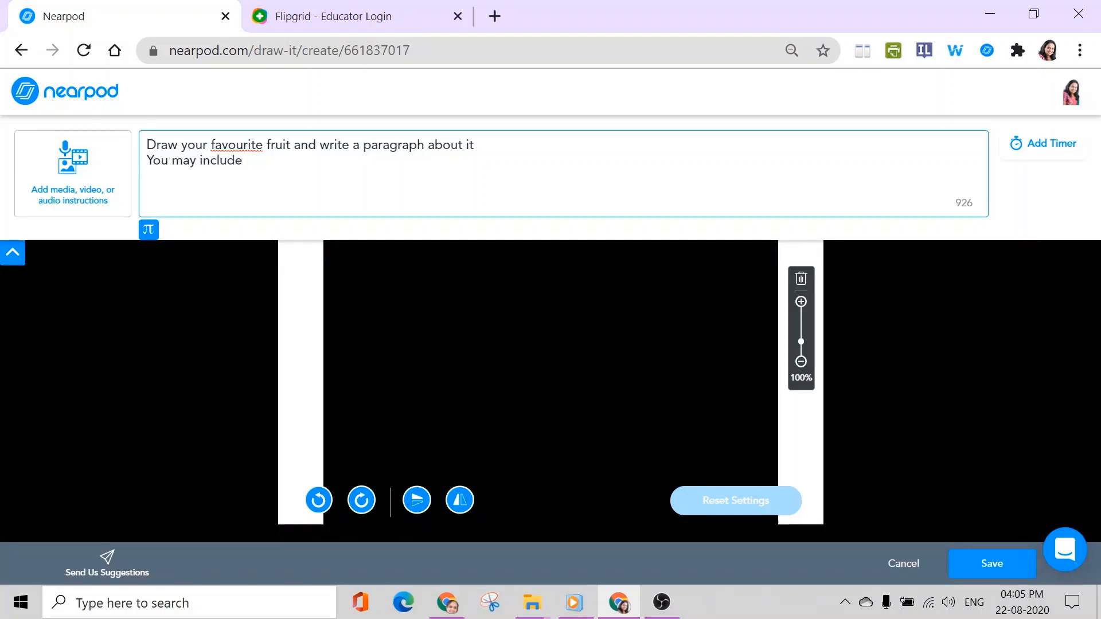
{"action": "type", "text": "ils like wh"}
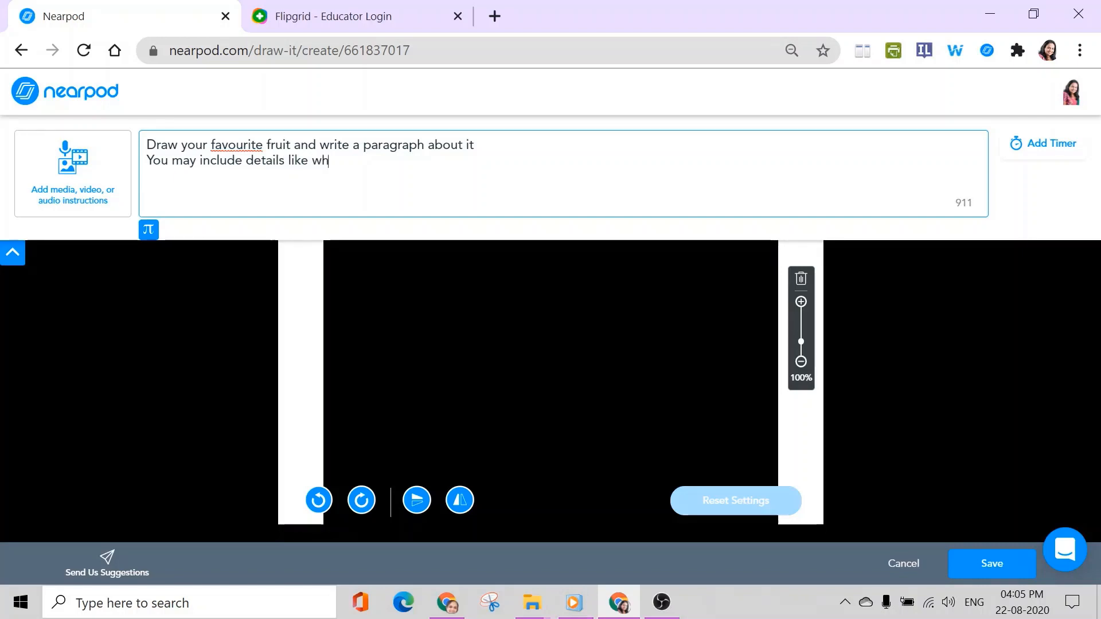
{"action": "type", "text": "y it is your favou"}
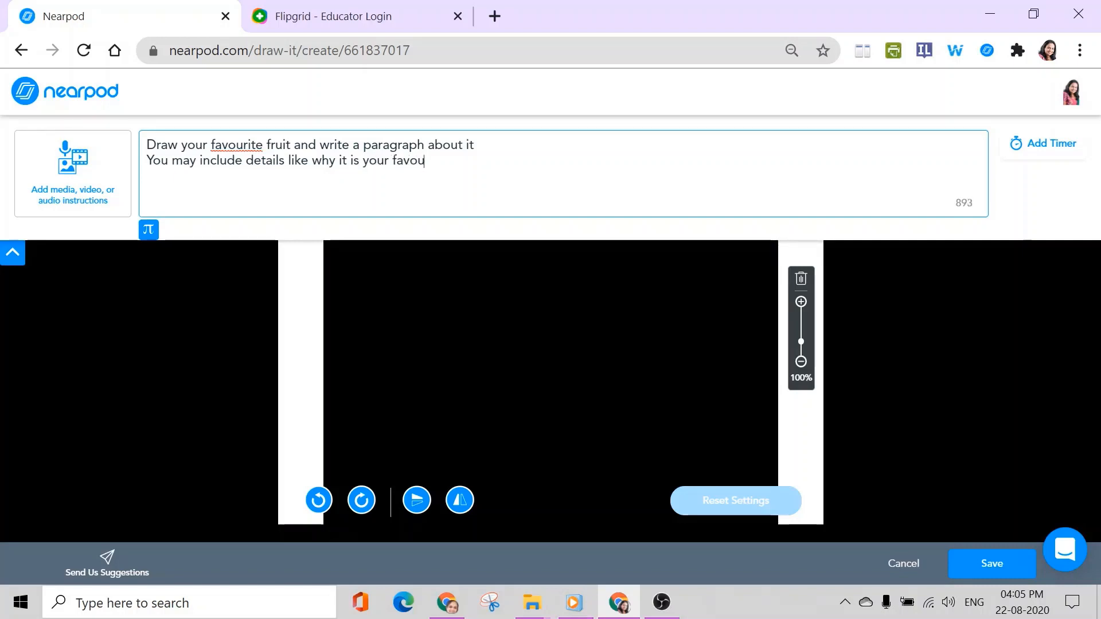
{"action": "type", "text": "rite"}
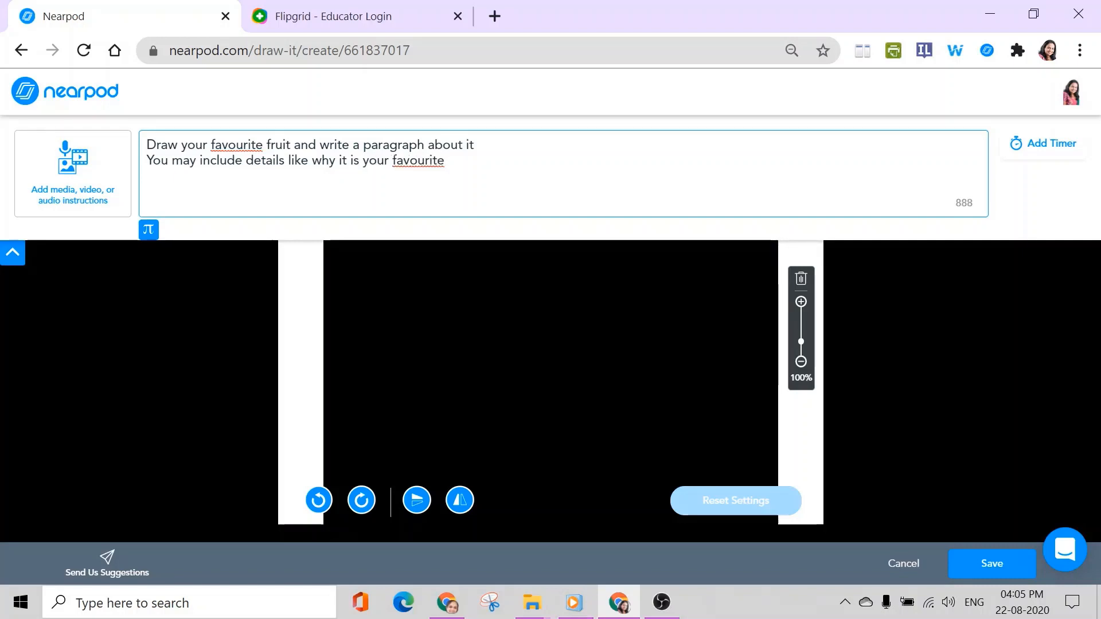
{"action": "key", "text": "Return"}
{"action": "type", "text": "When you"}
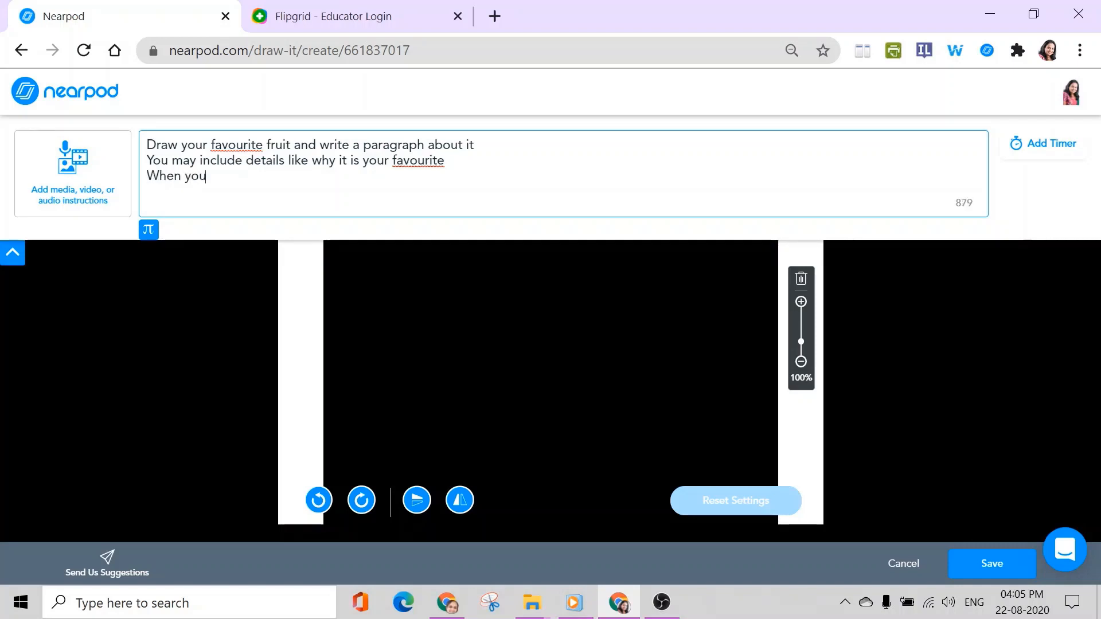
{"action": "type", "text": " tasted it first et"}
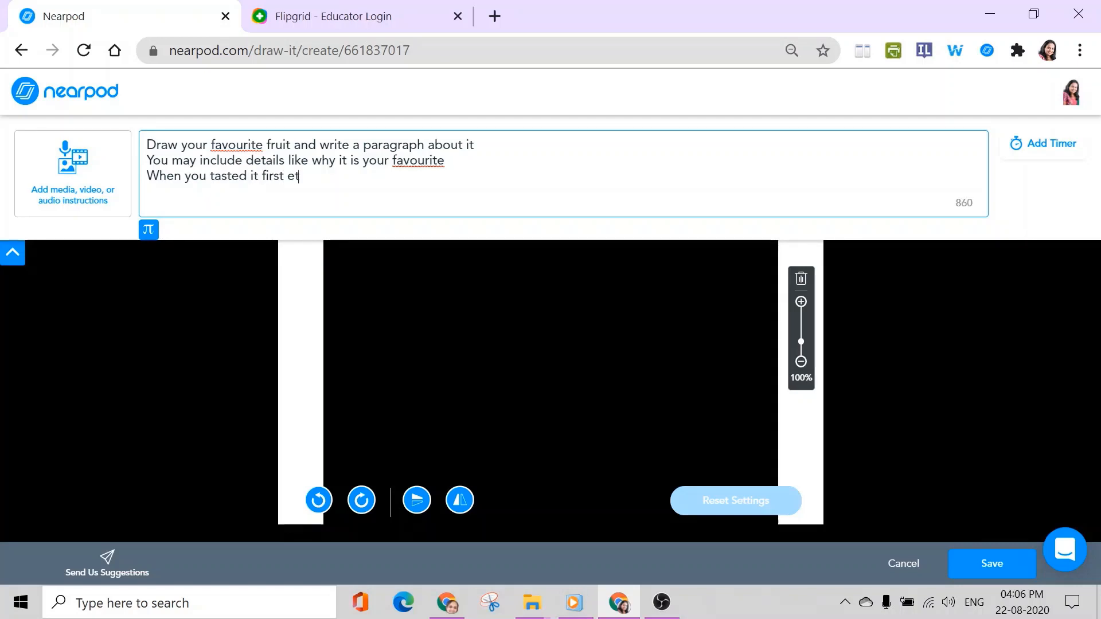
{"action": "type", "text": "c"}
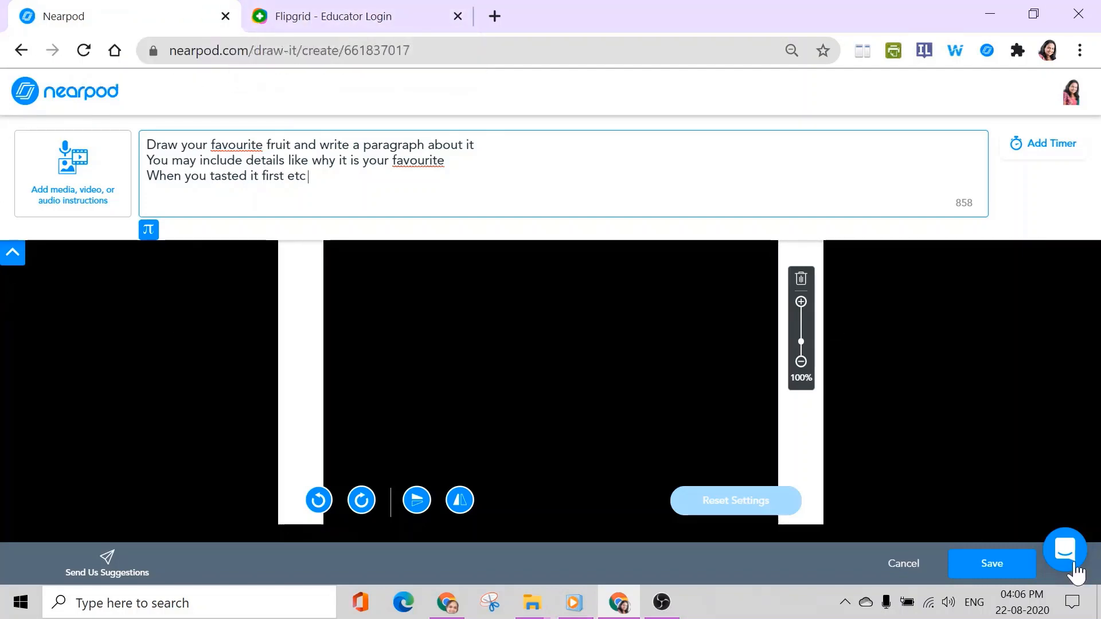
{"action": "left_click", "coordinate": [989, 569]}
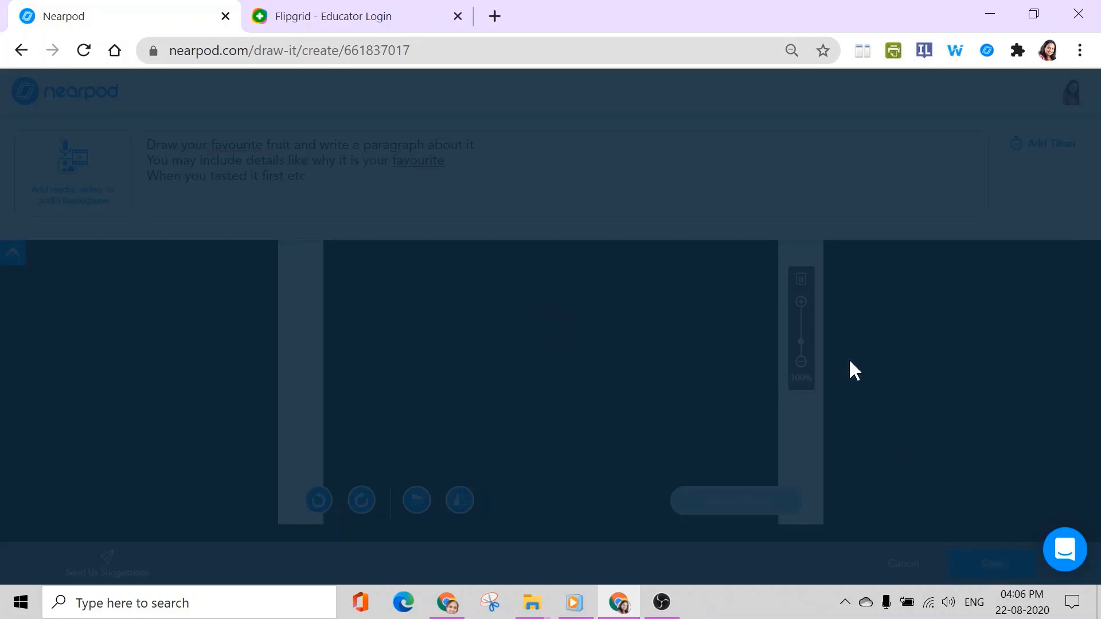
{"action": "left_click", "coordinate": [356, 17]}
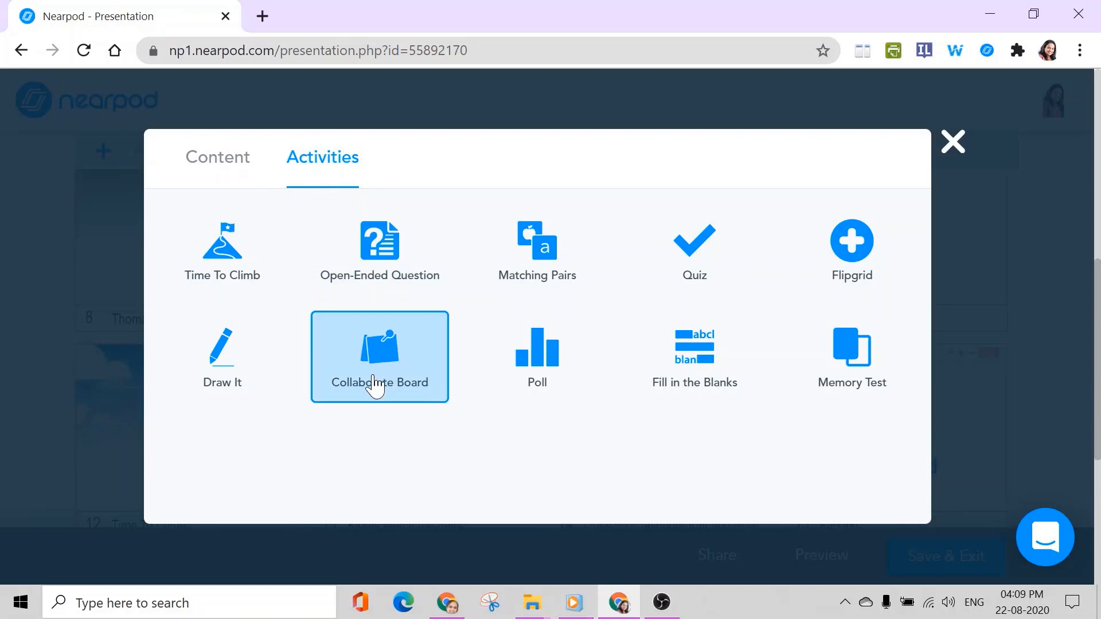
Start a Collaborate Board activity, search the web images for "baby", and use the crawling baby picture as its topic image
{"action": "left_click", "coordinate": [374, 378]}
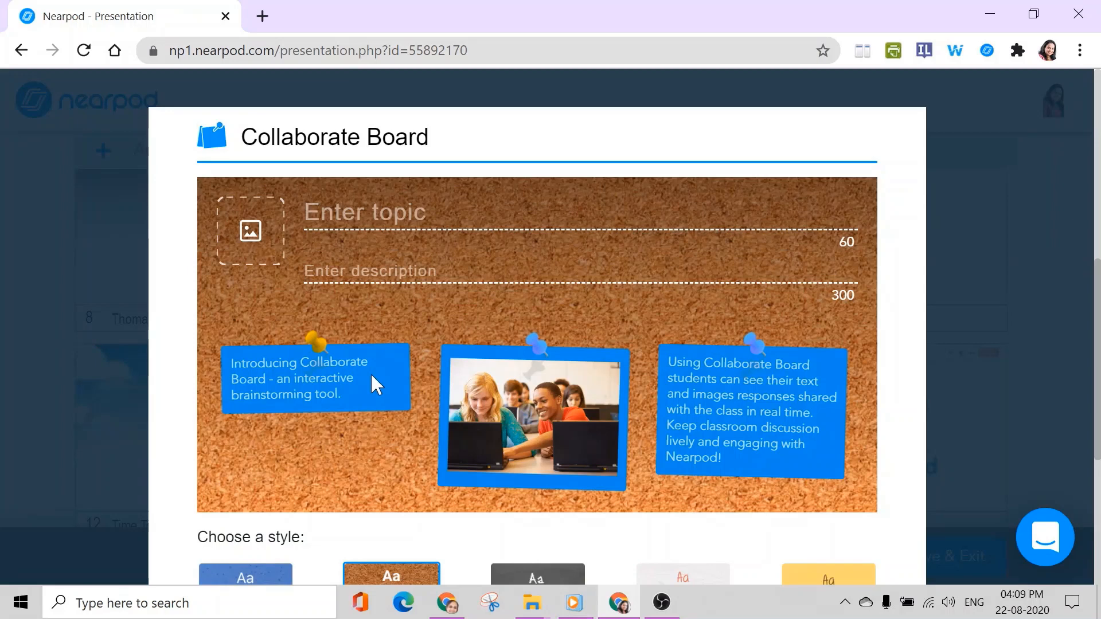
{"action": "left_click", "coordinate": [253, 234]}
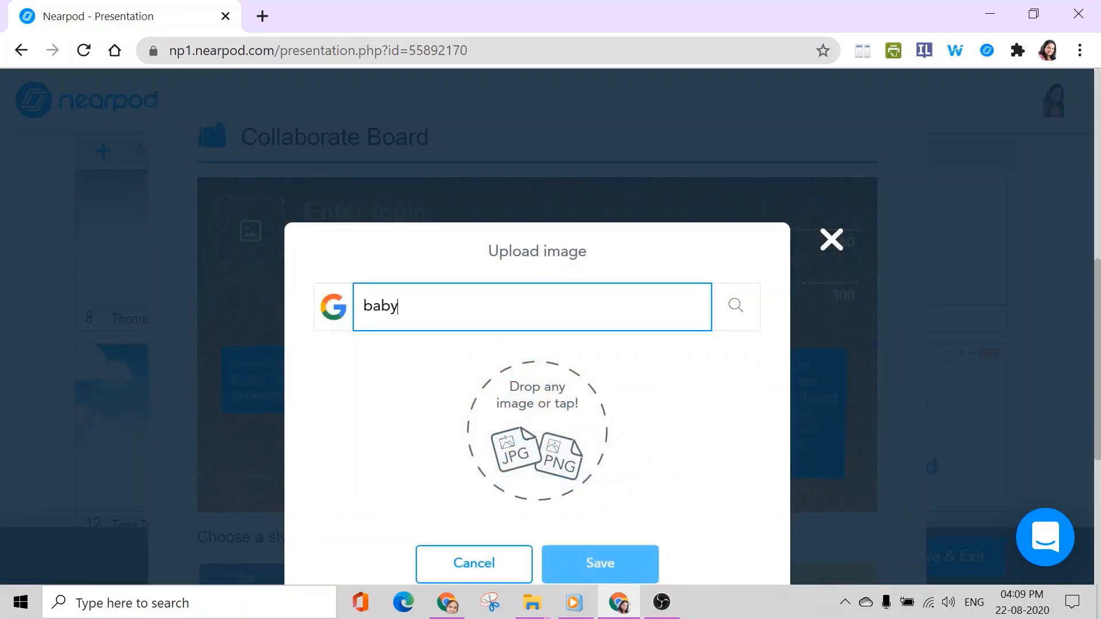
{"action": "key", "text": "Return"}
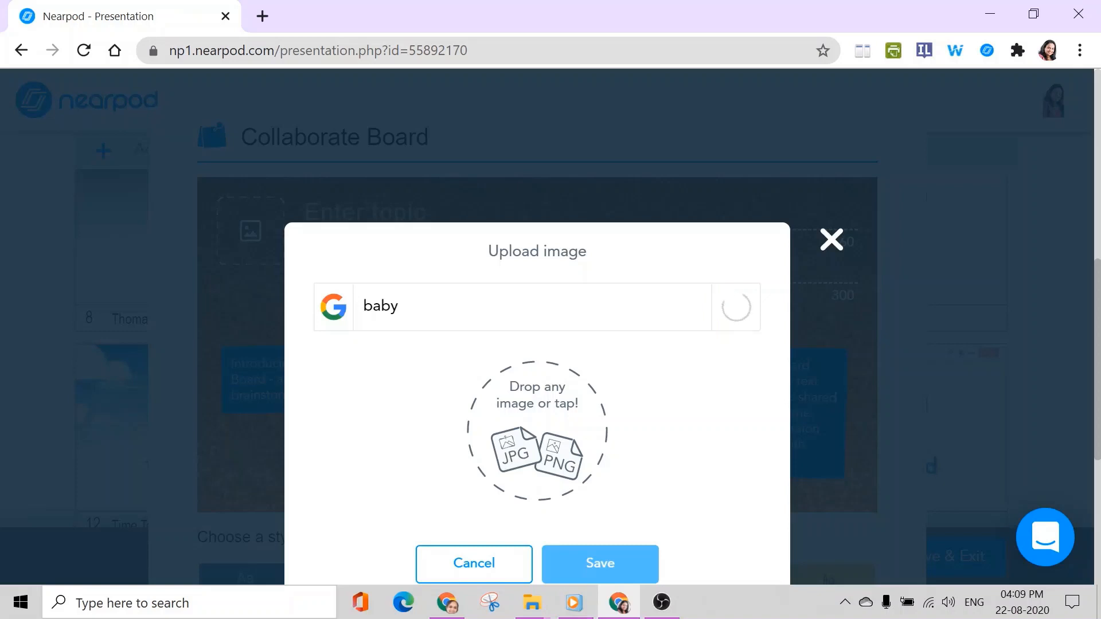
{"action": "scroll", "coordinate": [530, 418], "scroll_direction": "down", "scroll_amount": 2}
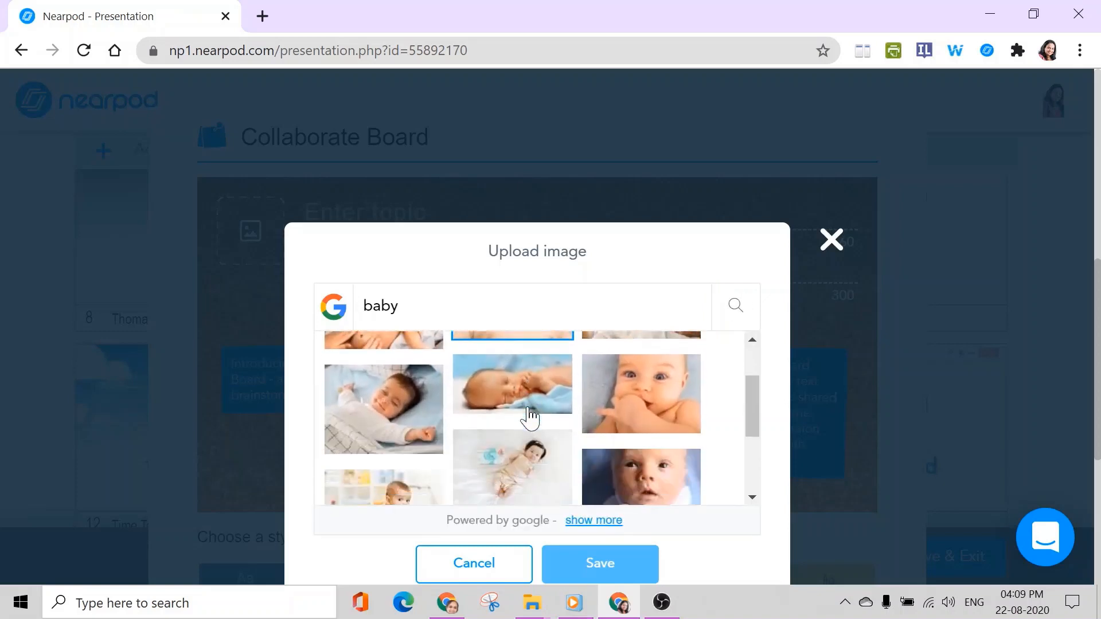
{"action": "scroll", "coordinate": [530, 418], "scroll_direction": "down", "scroll_amount": 3}
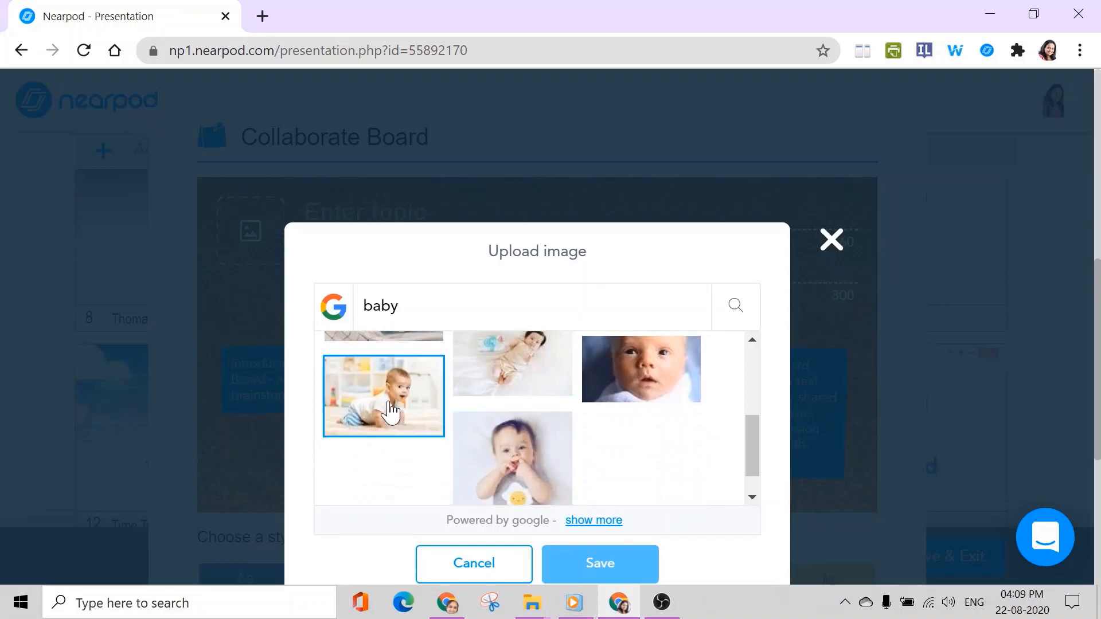
{"action": "left_click", "coordinate": [391, 412]}
{"action": "left_click", "coordinate": [600, 574]}
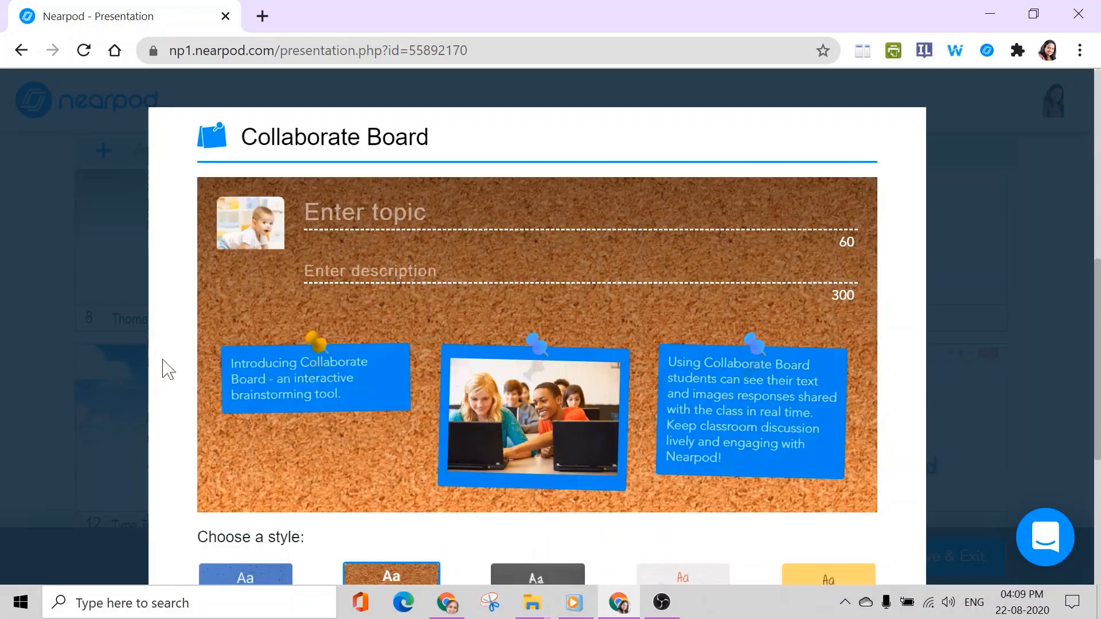
Enter "Babies" as the board's topic and "Write about your favourite baby artist" as its description
{"action": "left_click", "coordinate": [390, 224]}
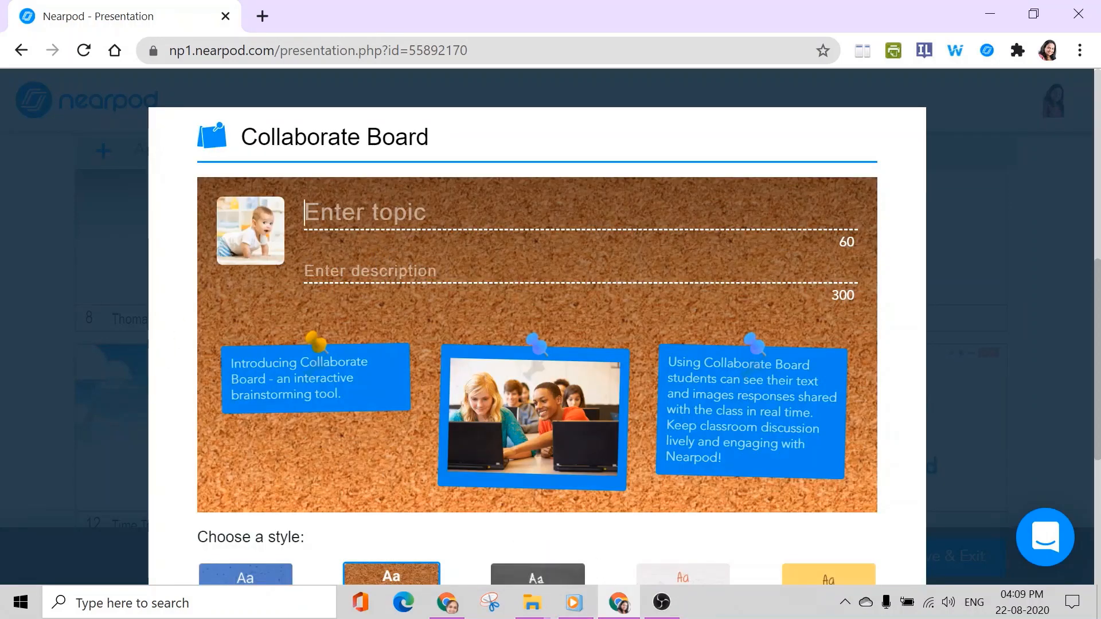
{"action": "type", "text": "Babies"}
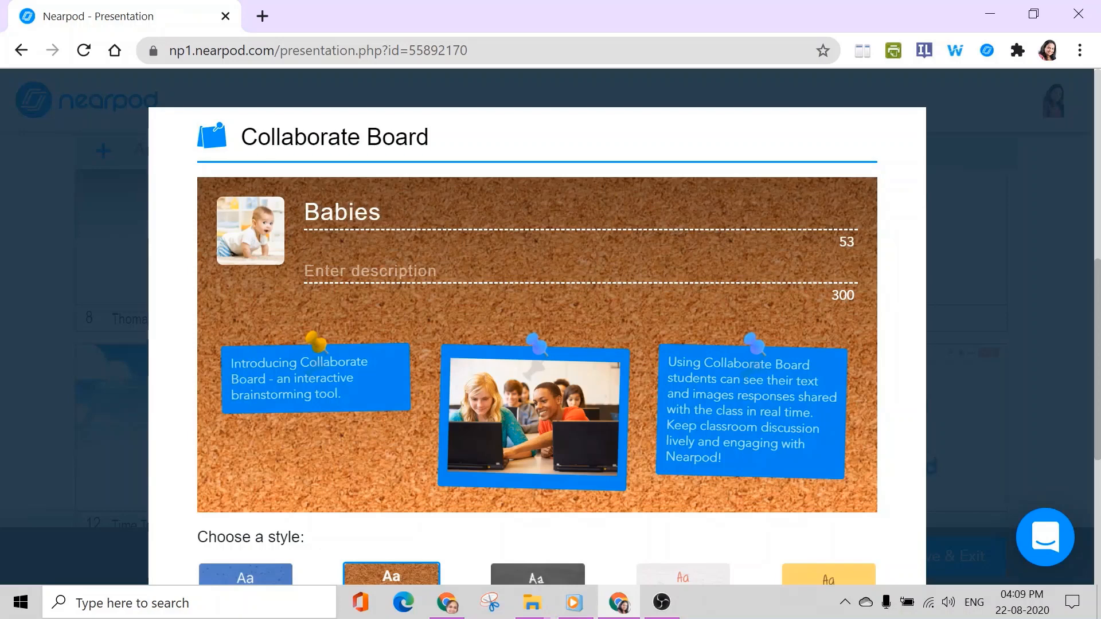
{"action": "left_click", "coordinate": [370, 265]}
{"action": "type", "text": "W"}
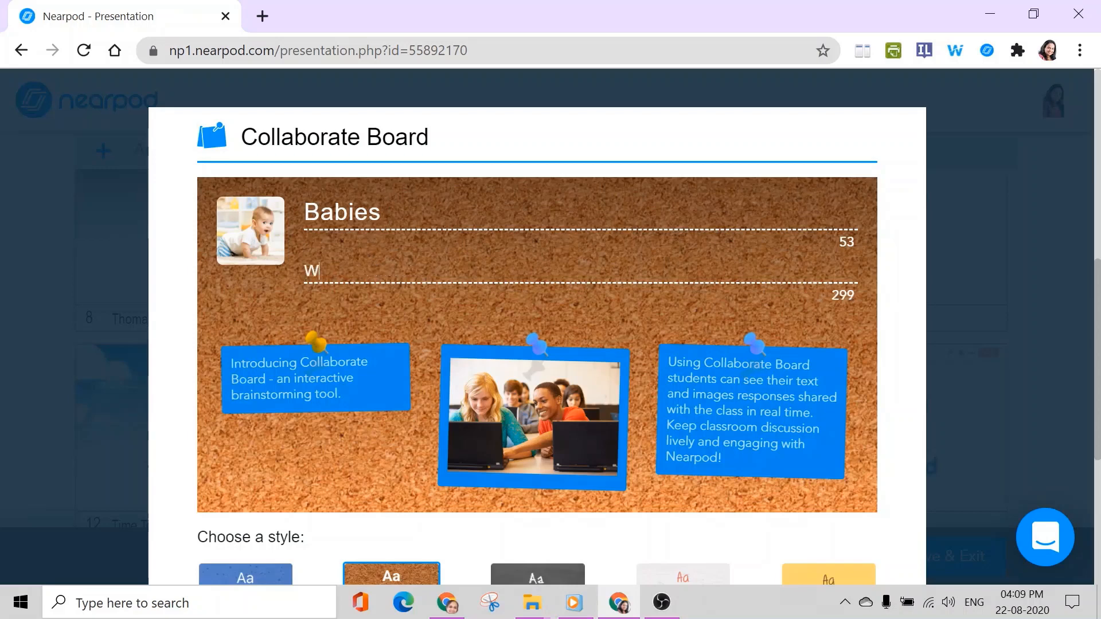
{"action": "type", "text": "rite about yo"}
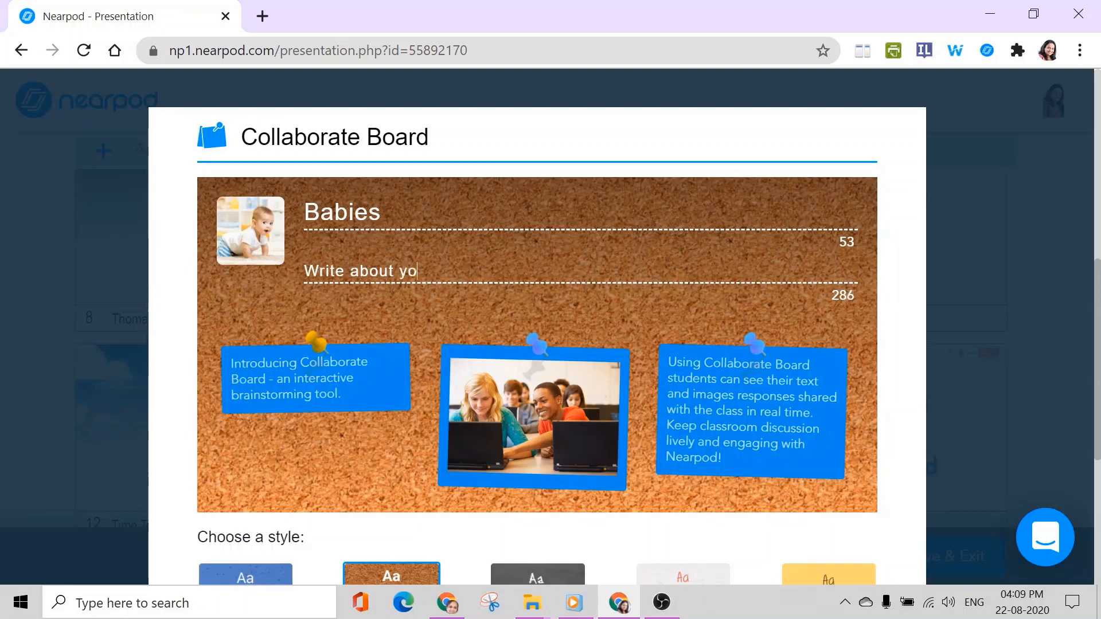
{"action": "type", "text": "ur fav"}
{"action": "key", "text": "BackSpace"}
{"action": "type", "text": "vourite "}
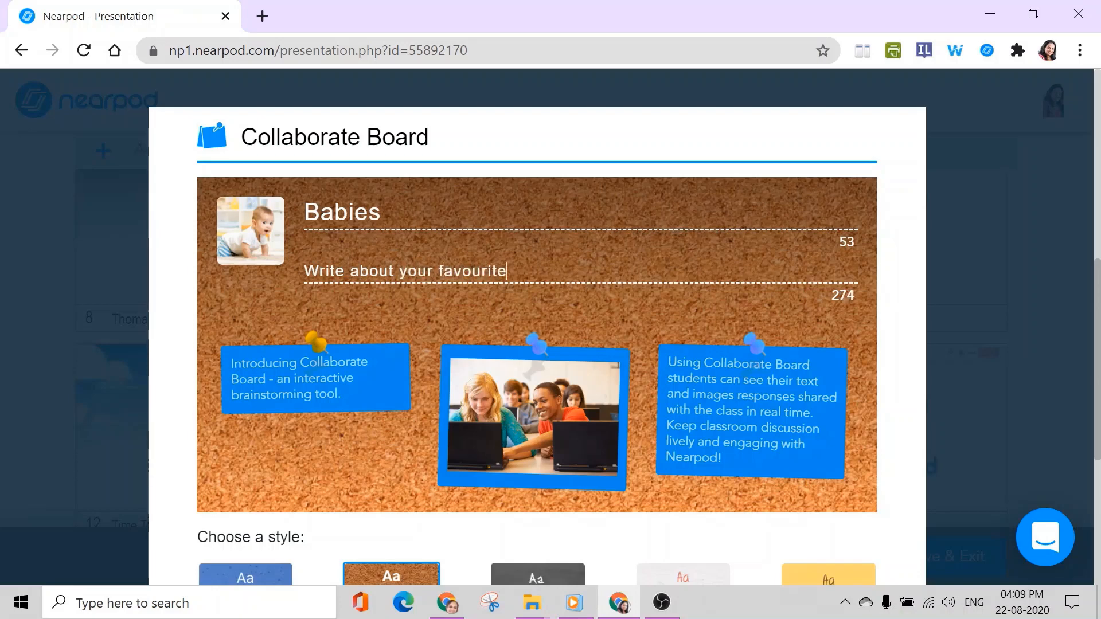
{"action": "type", "text": "baby artist"}
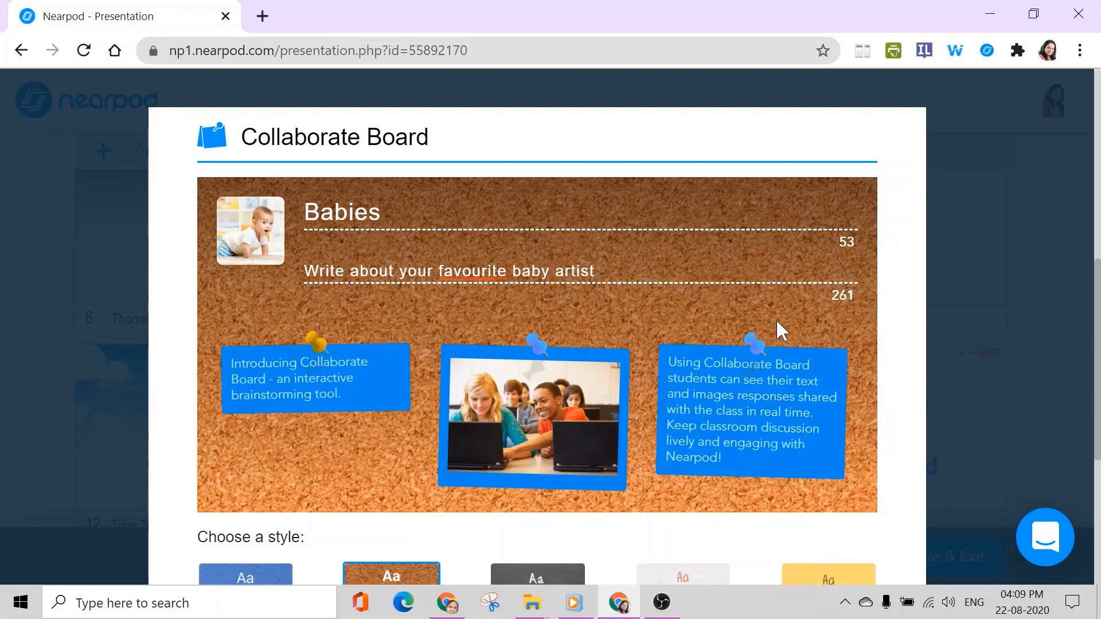
Compare the board styles, apply the dark chalkboard style with cream notepad notes, and save the Collaborate Board
{"action": "scroll", "coordinate": [642, 324], "scroll_direction": "down", "scroll_amount": 2}
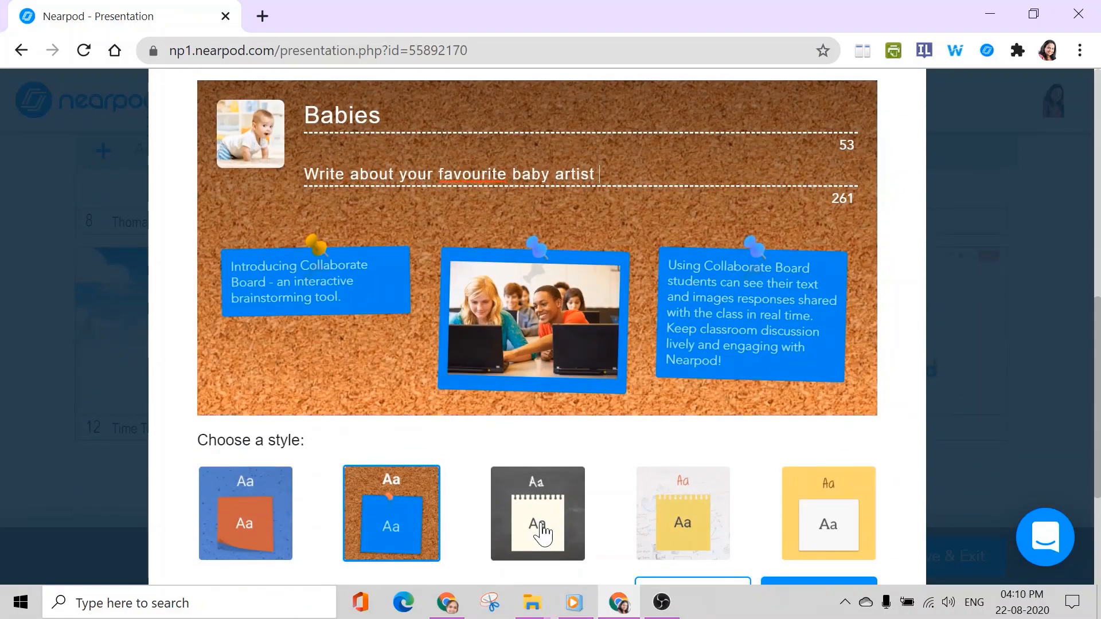
{"action": "left_click", "coordinate": [539, 532]}
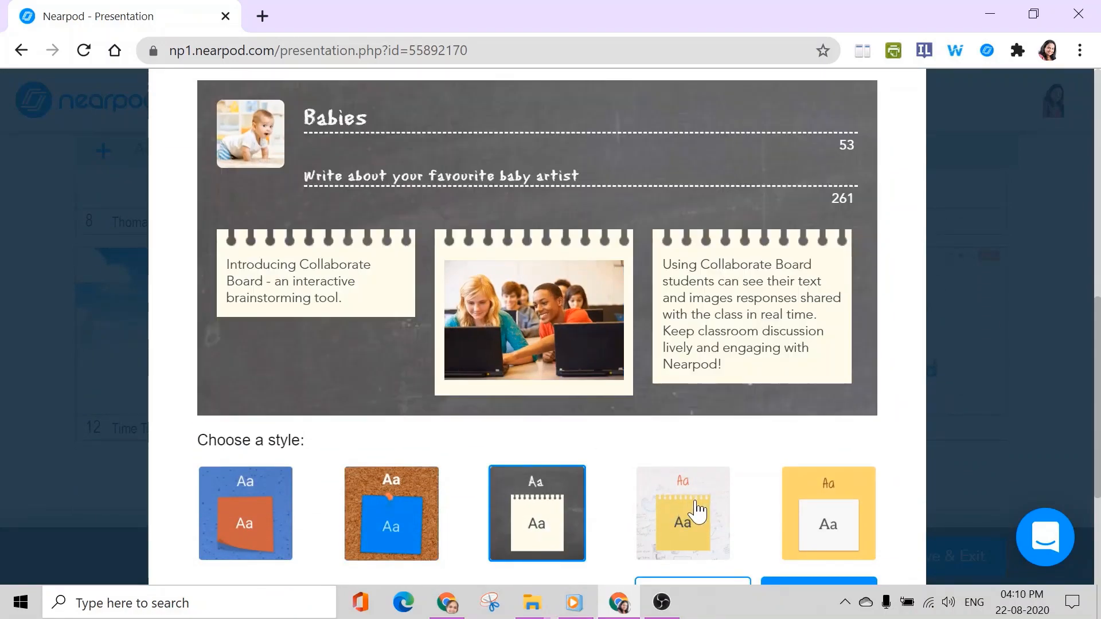
{"action": "left_click", "coordinate": [699, 511]}
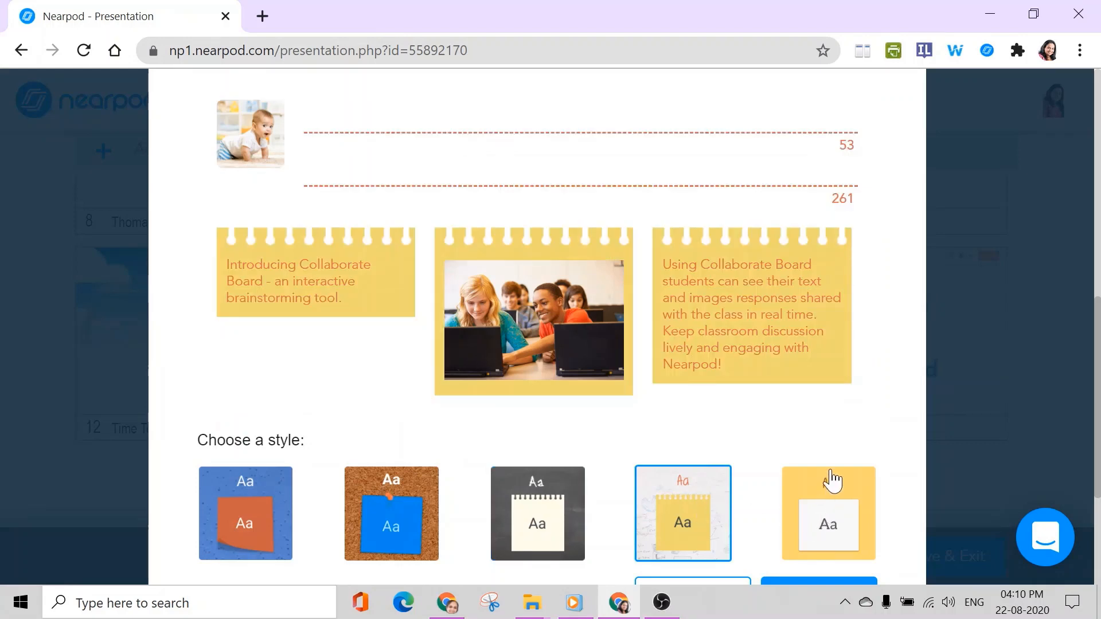
{"action": "scroll", "coordinate": [827, 469], "scroll_direction": "up", "scroll_amount": 1}
{"action": "scroll", "coordinate": [826, 469], "scroll_direction": "down", "scroll_amount": 3}
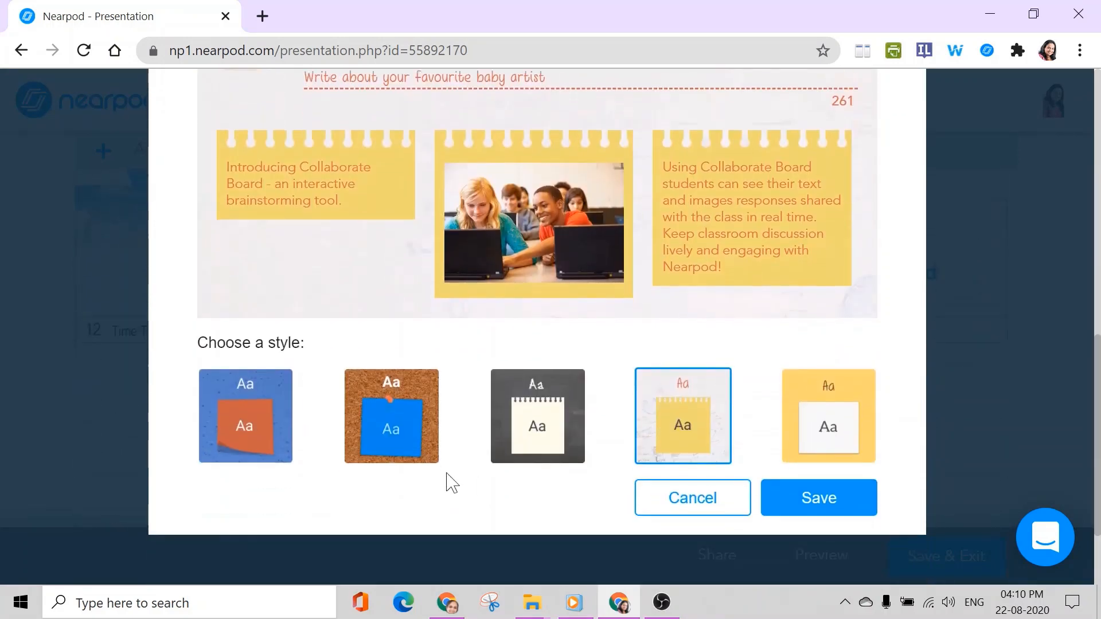
{"action": "left_click", "coordinate": [538, 450]}
{"action": "scroll", "coordinate": [541, 442], "scroll_direction": "up", "scroll_amount": 2}
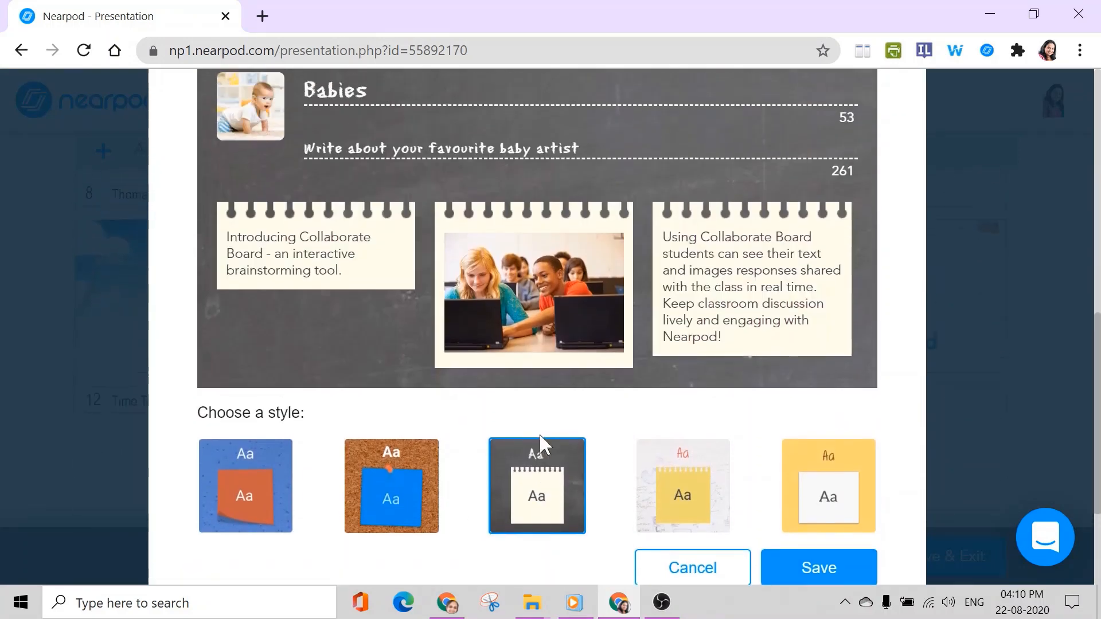
{"action": "scroll", "coordinate": [758, 488], "scroll_direction": "down", "scroll_amount": 3}
{"action": "left_click", "coordinate": [836, 507]}
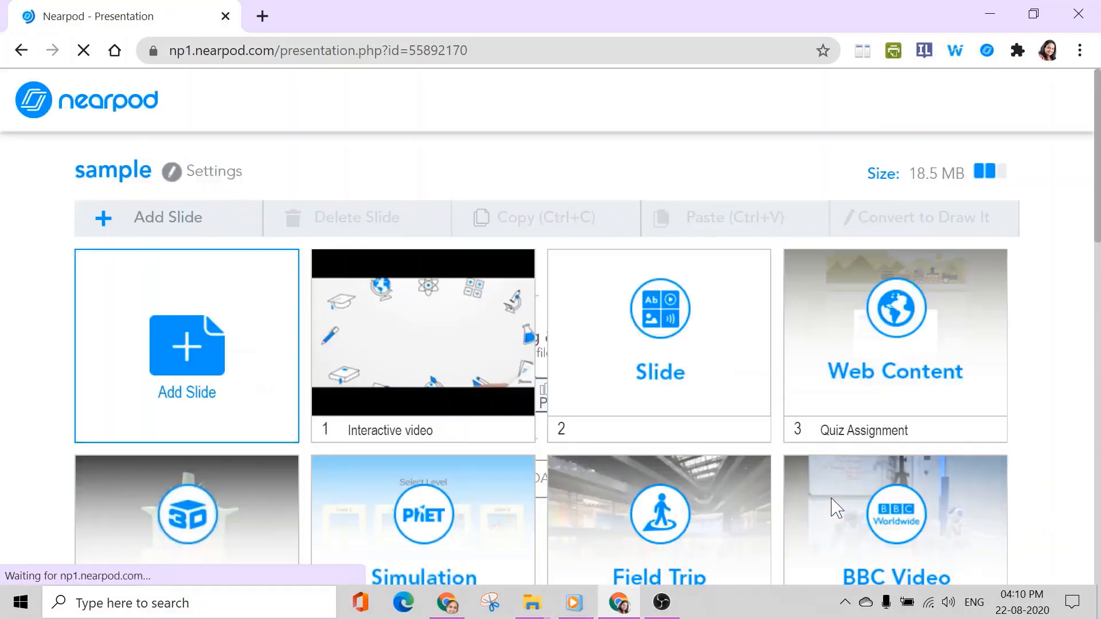
Start a new Poll activity in the "sample" presentation
{"action": "scroll", "coordinate": [645, 399], "scroll_direction": "down", "scroll_amount": 5}
{"action": "scroll", "coordinate": [645, 400], "scroll_direction": "down", "scroll_amount": 8}
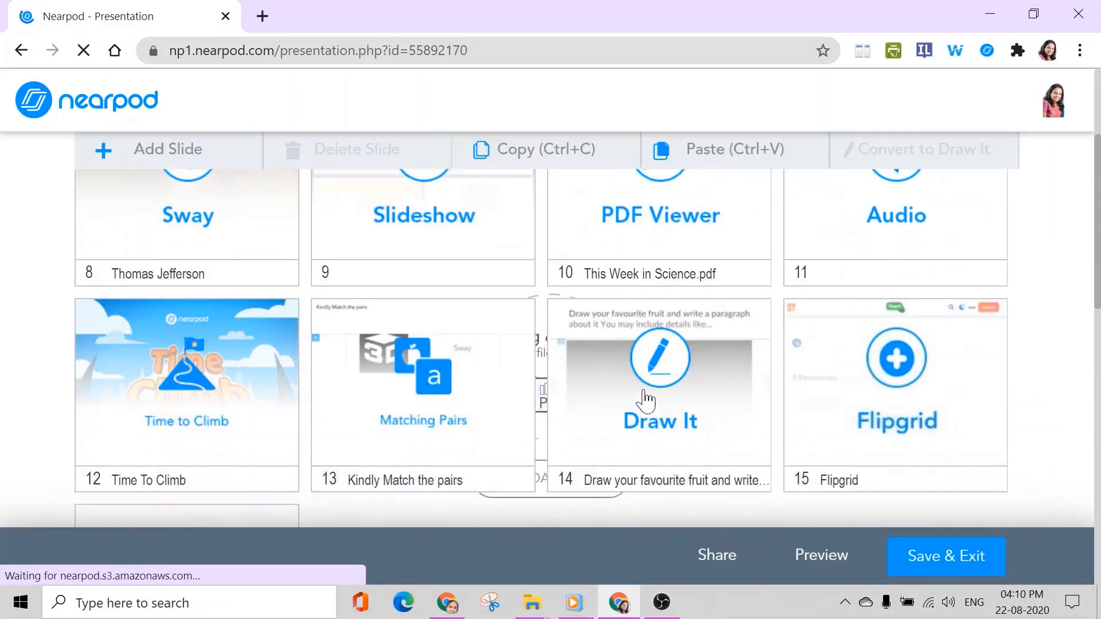
{"action": "scroll", "coordinate": [217, 376], "scroll_direction": "up", "scroll_amount": 2}
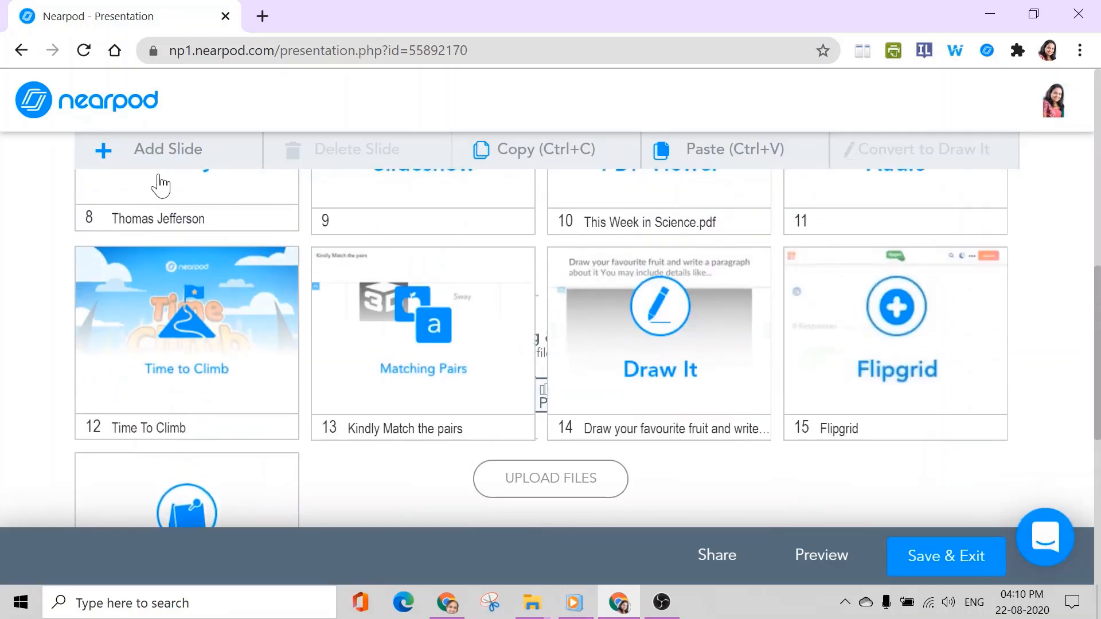
{"action": "left_click", "coordinate": [172, 164]}
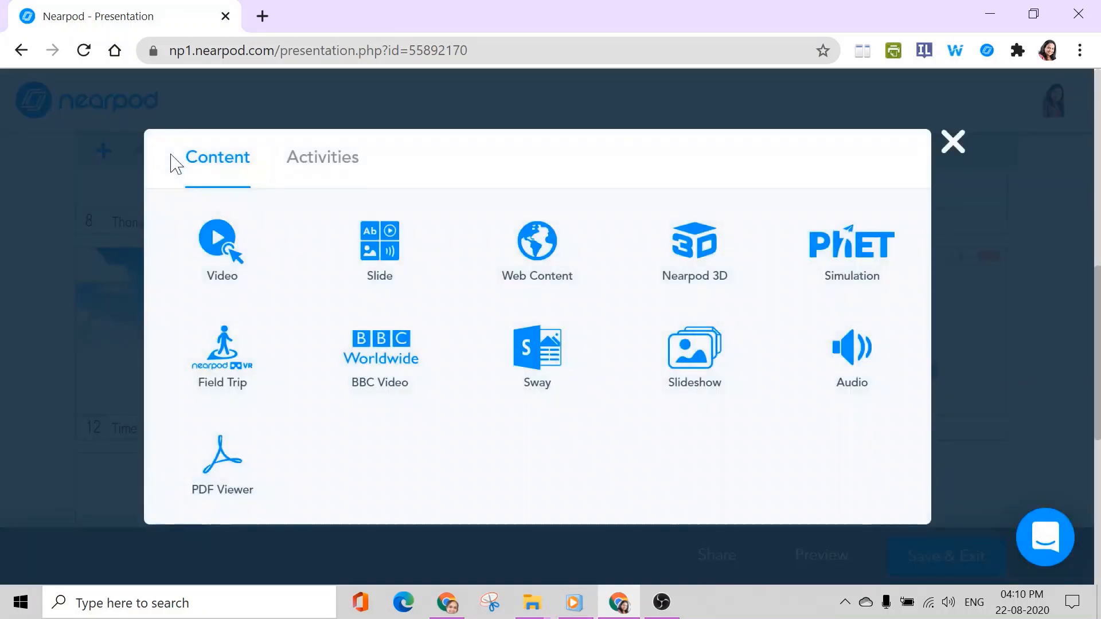
{"action": "left_click", "coordinate": [319, 172]}
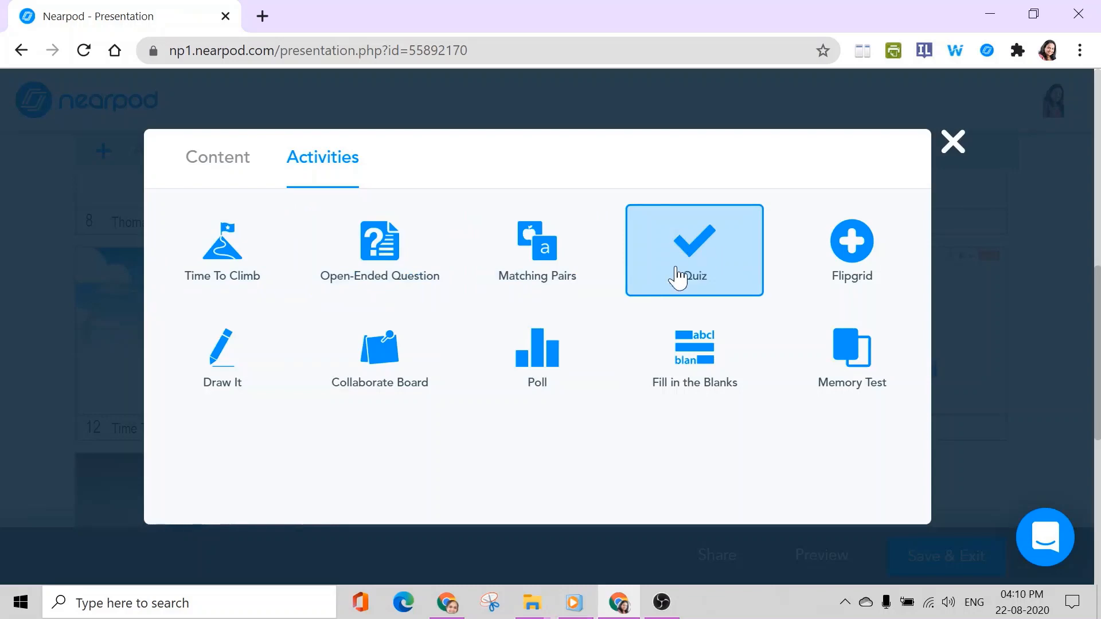
{"action": "left_click", "coordinate": [533, 352]}
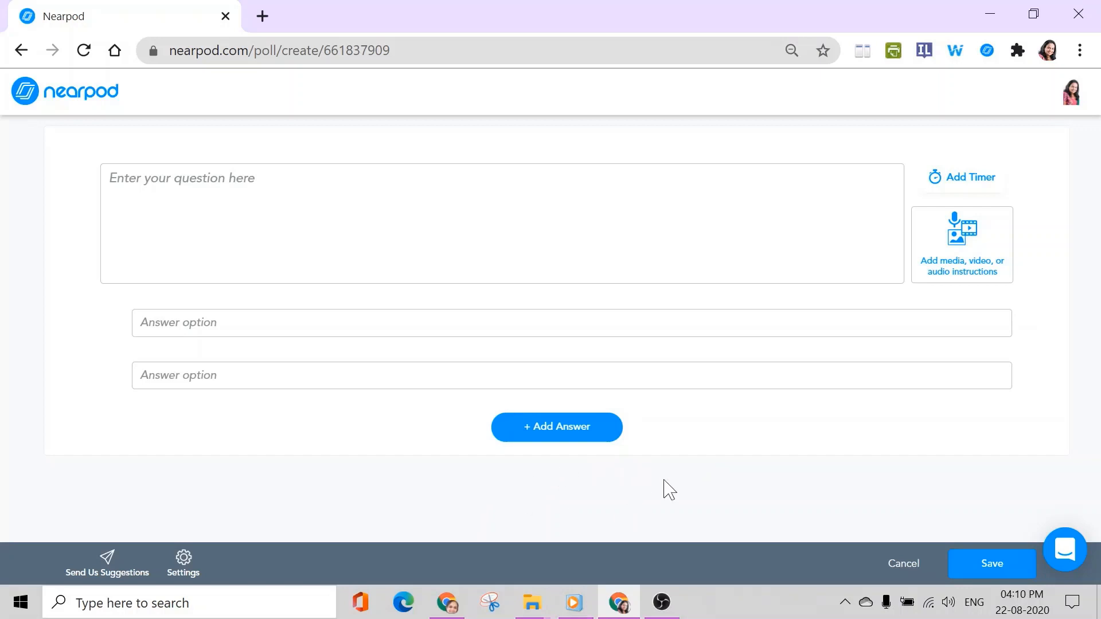
Enter the poll question "Do u love nearpod by now ?" with the answer options "Yes" and "Now"
{"action": "left_click", "coordinate": [181, 179]}
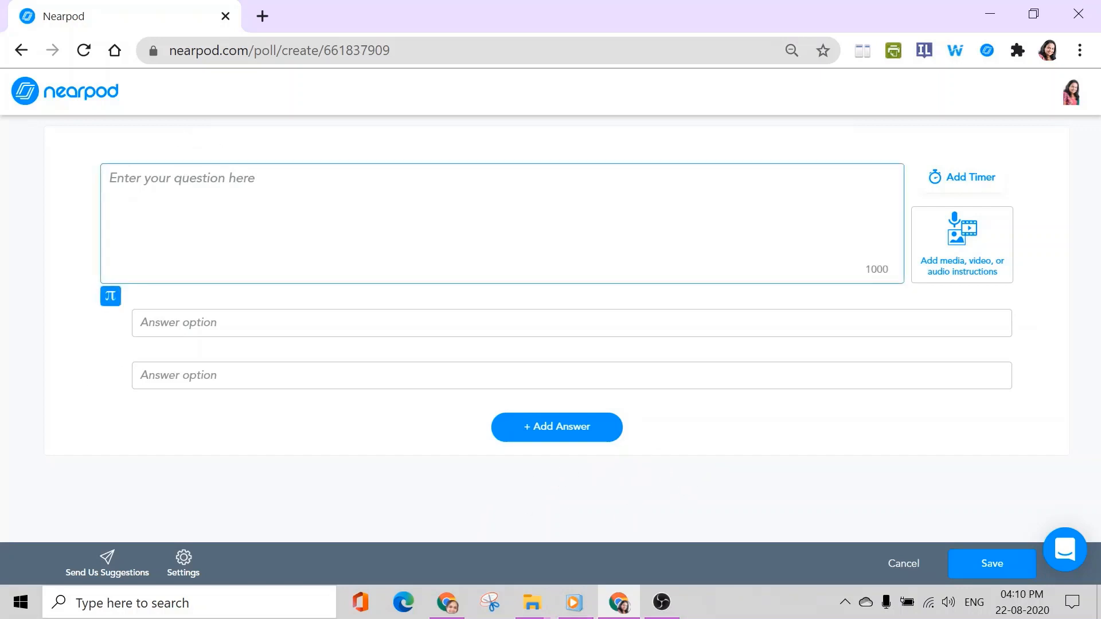
{"action": "type", "text": "Do u"}
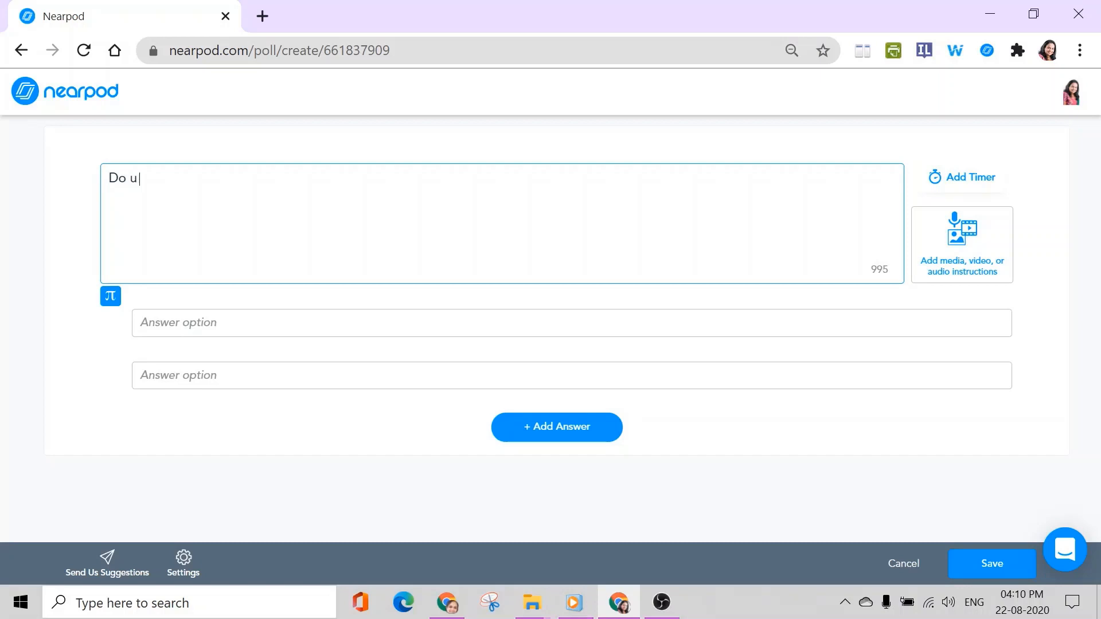
{"action": "type", "text": "e nearpod by now ?"}
{"action": "left_click", "coordinate": [172, 322]}
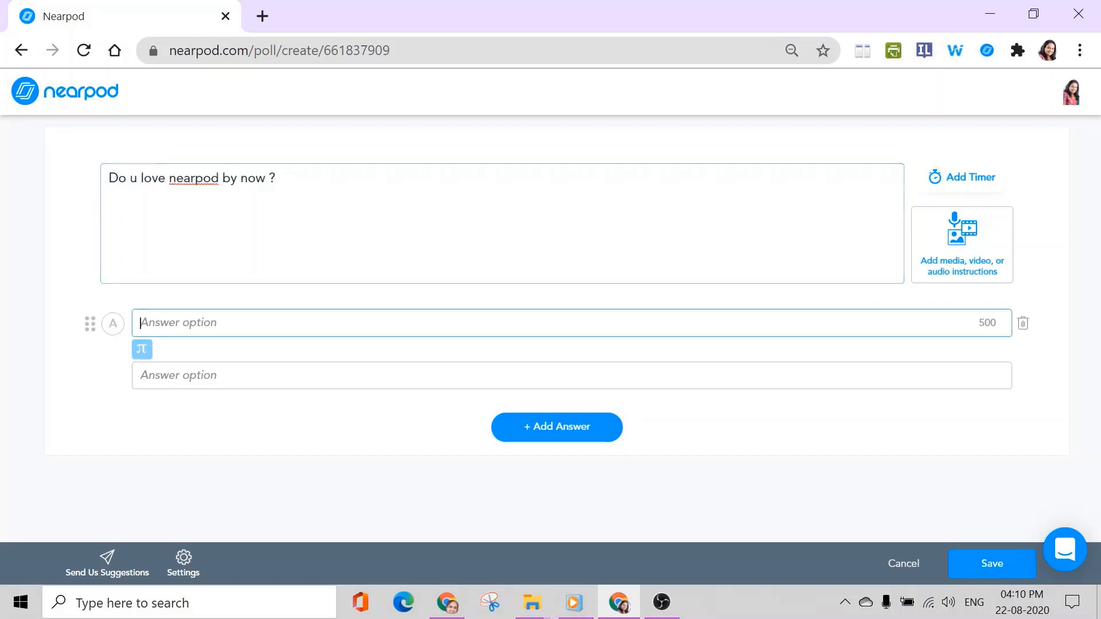
{"action": "type", "text": "Yes"}
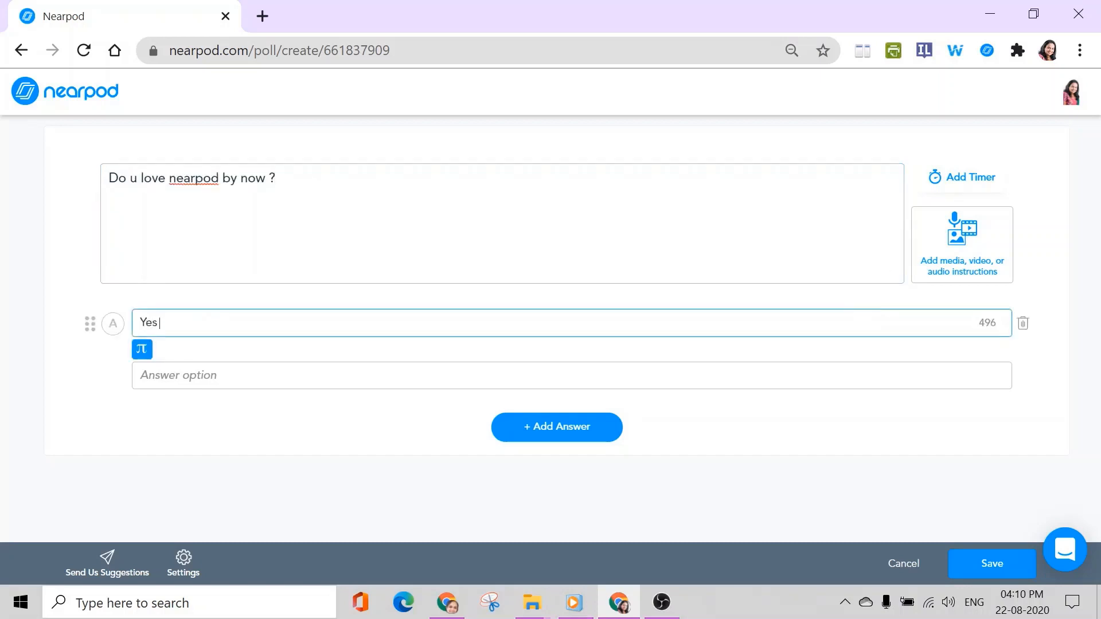
{"action": "left_click", "coordinate": [172, 376]}
{"action": "type", "text": "N"}
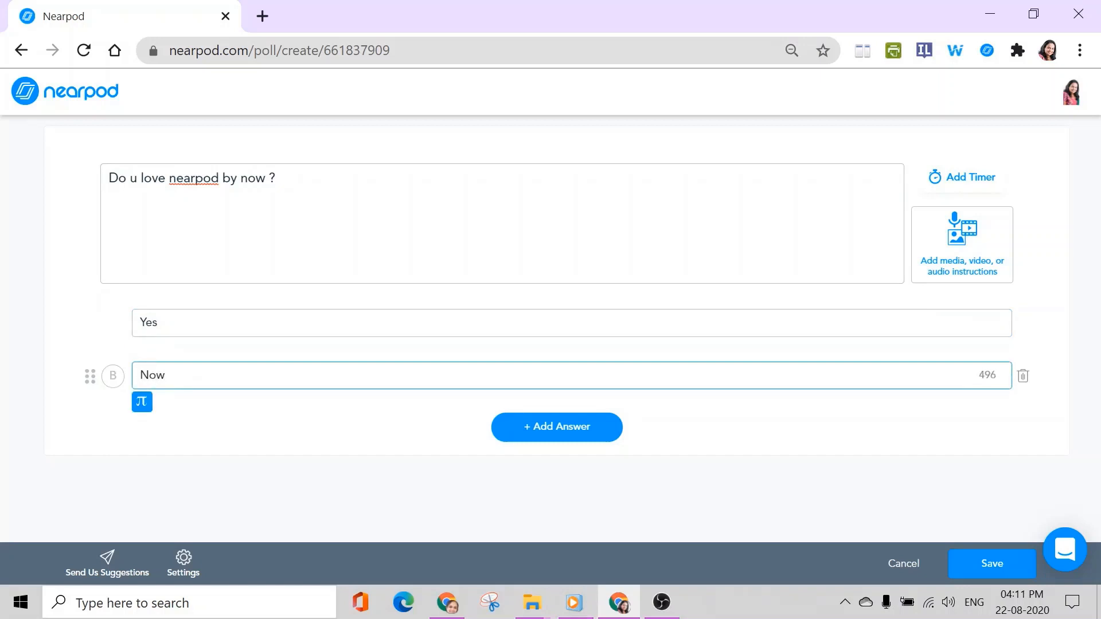
{"action": "type", "text": "ow"}
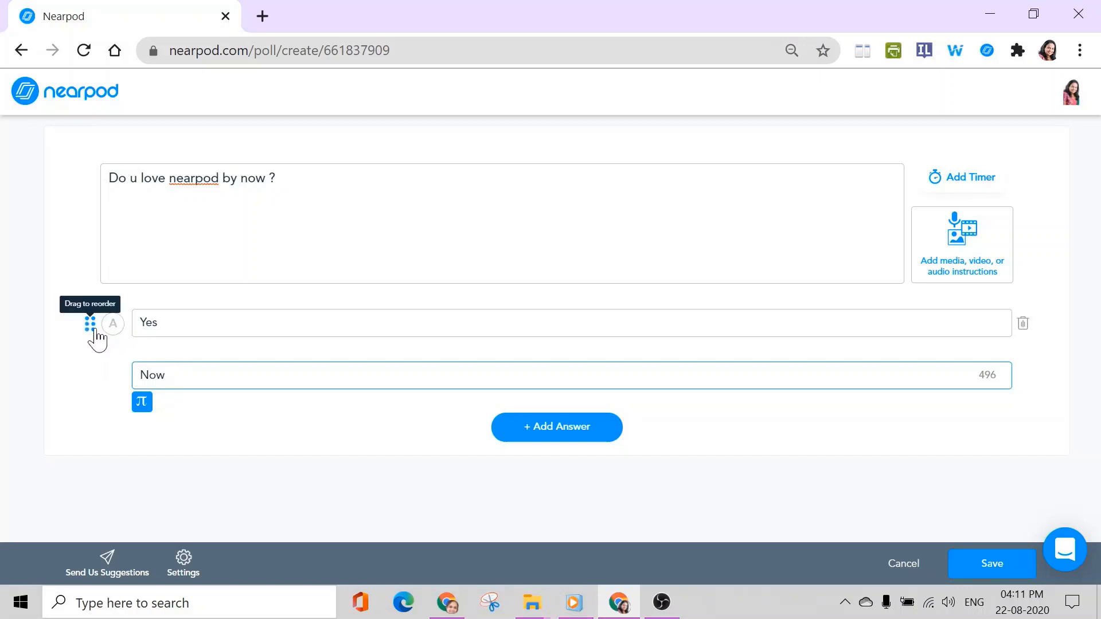
Add a 15-second activity timer to the poll and save it to the presentation
{"action": "left_click", "coordinate": [968, 248]}
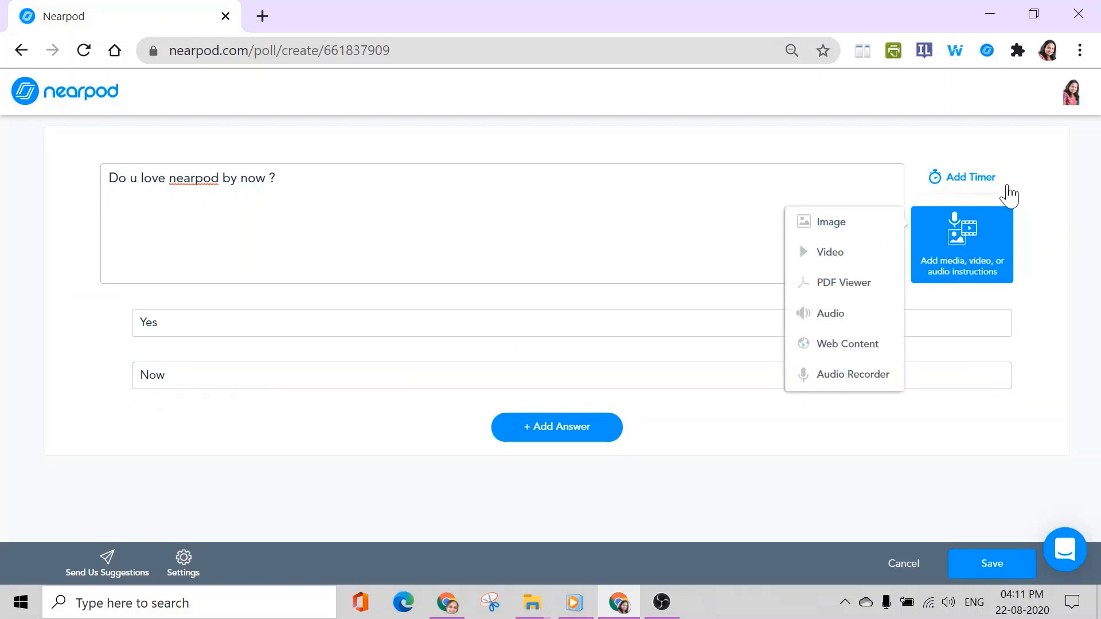
{"action": "left_click", "coordinate": [973, 181]}
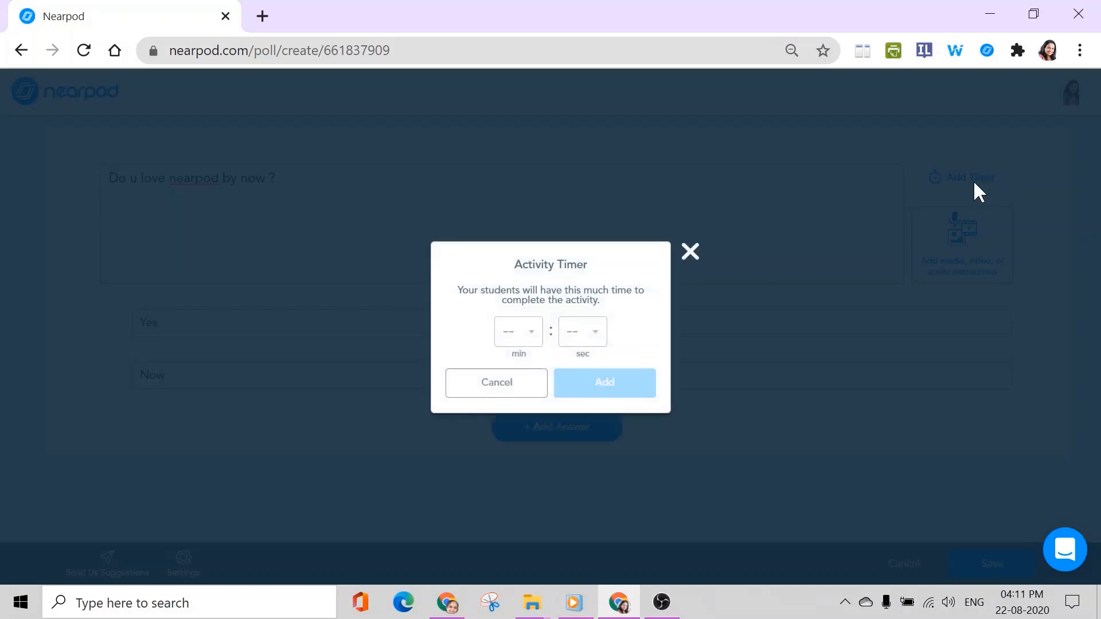
{"action": "left_click", "coordinate": [590, 340]}
{"action": "left_click", "coordinate": [582, 401]}
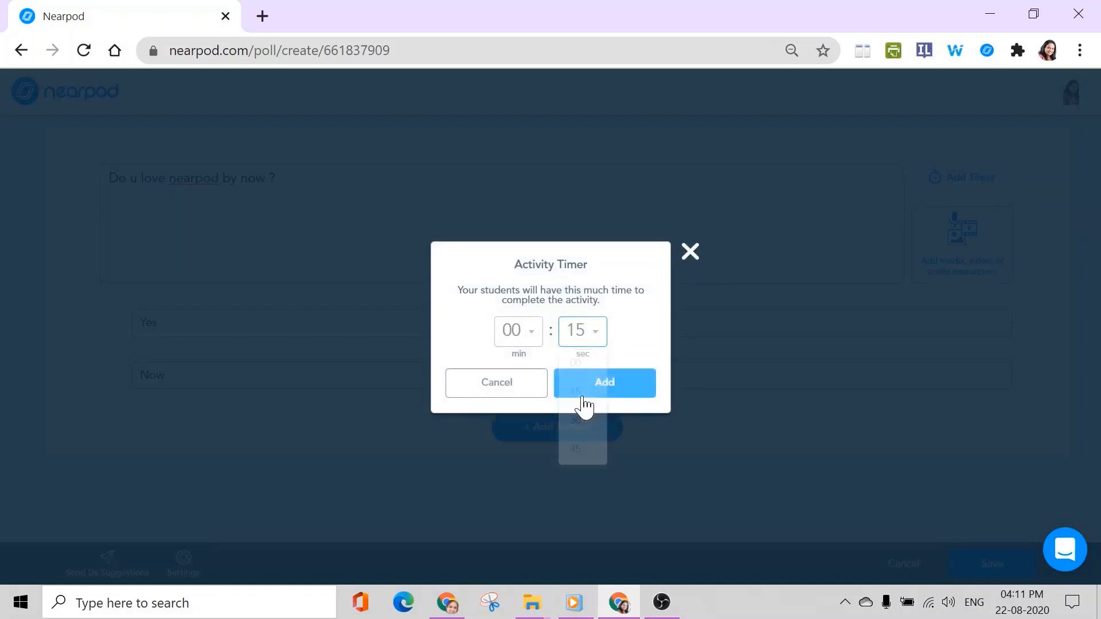
{"action": "left_click", "coordinate": [624, 384]}
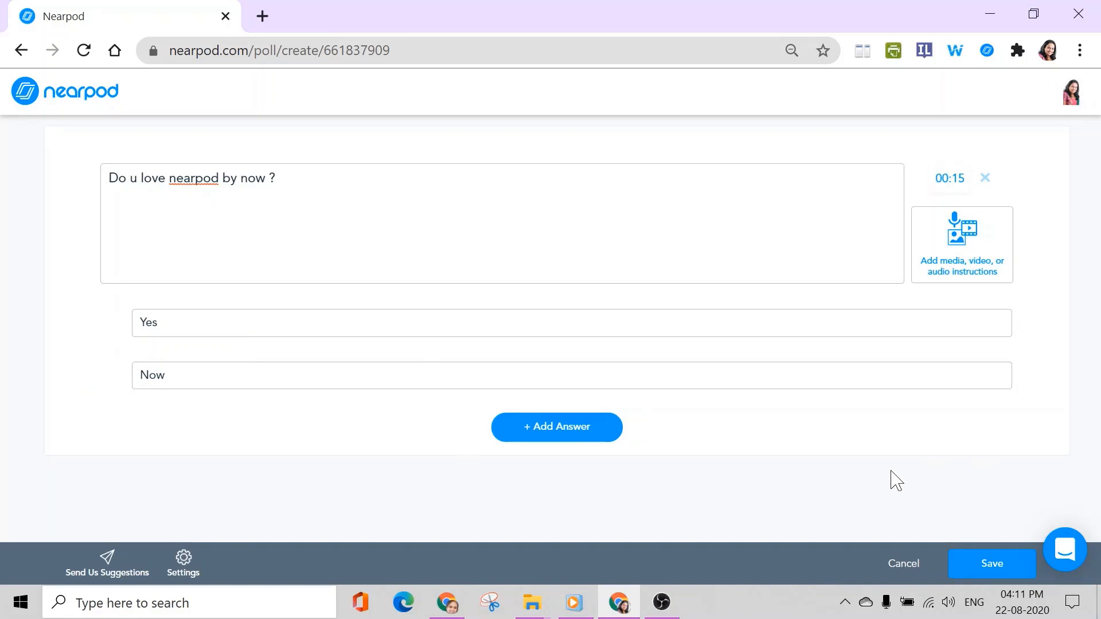
{"action": "left_click", "coordinate": [990, 565]}
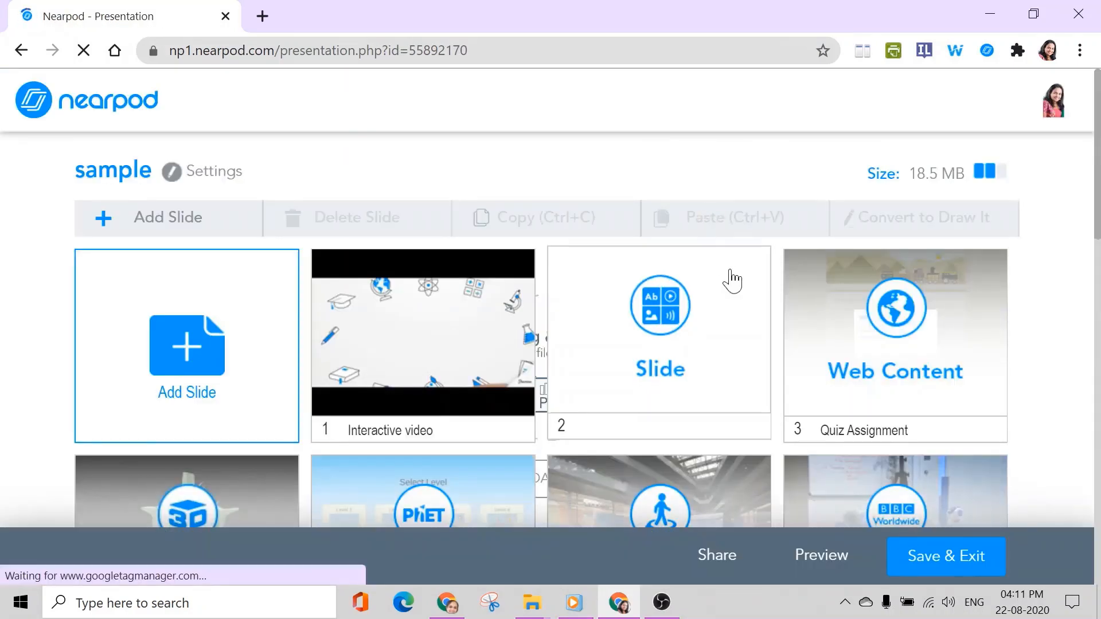
{"action": "scroll", "coordinate": [718, 281], "scroll_direction": "down", "scroll_amount": 3}
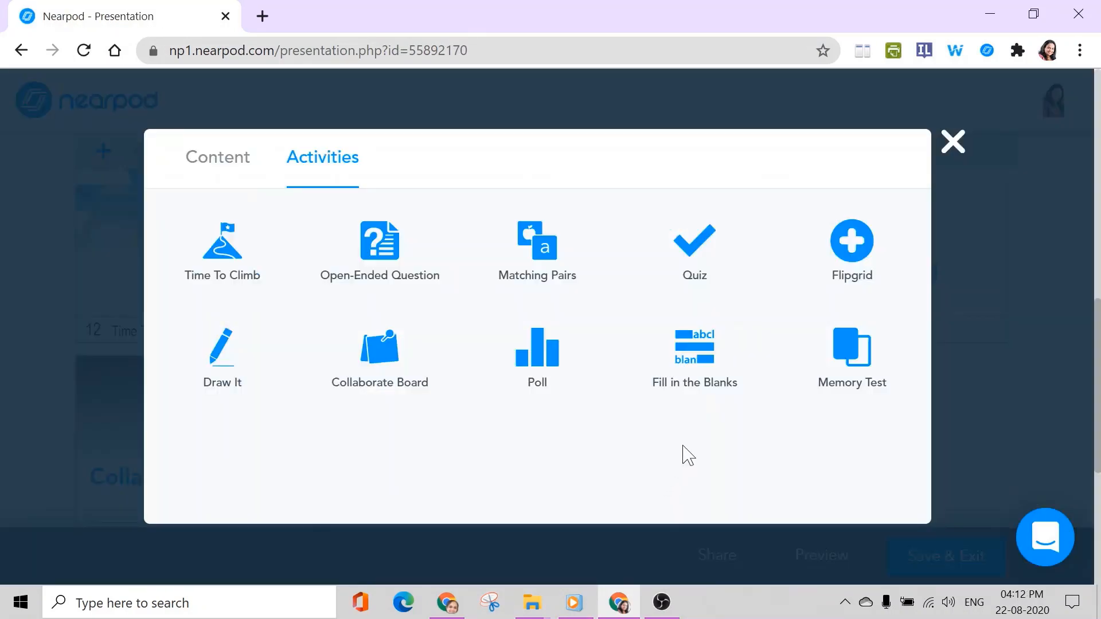
Start a Fill in the Blanks activity, compare the text styles, and apply the light blue style with black serif lettering
{"action": "left_click", "coordinate": [681, 358]}
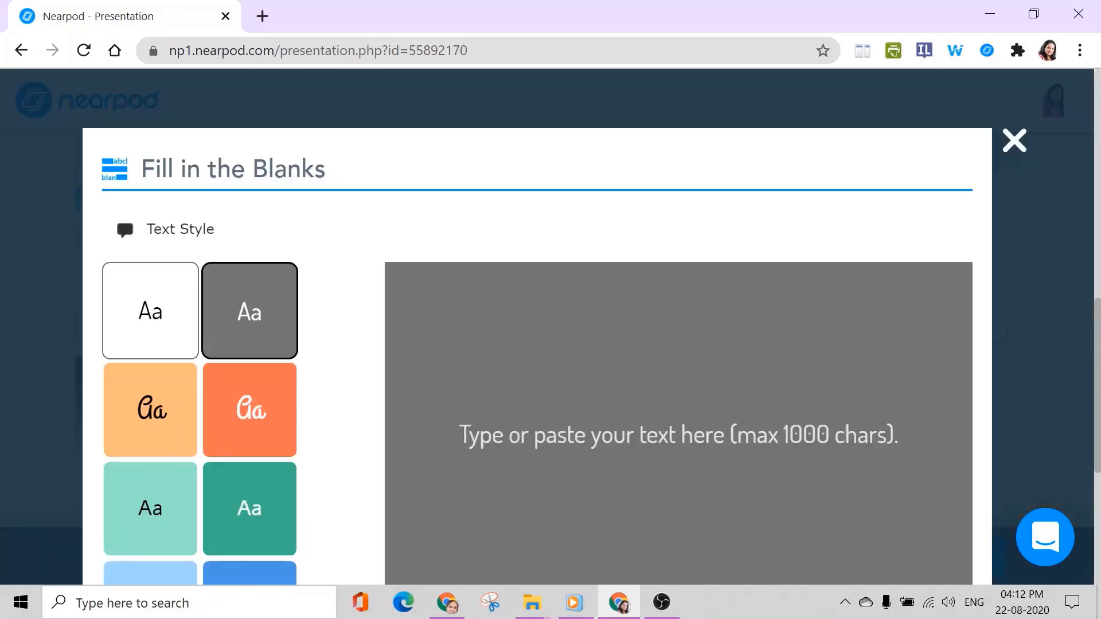
{"action": "scroll", "coordinate": [536, 330], "scroll_direction": "down", "scroll_amount": 2}
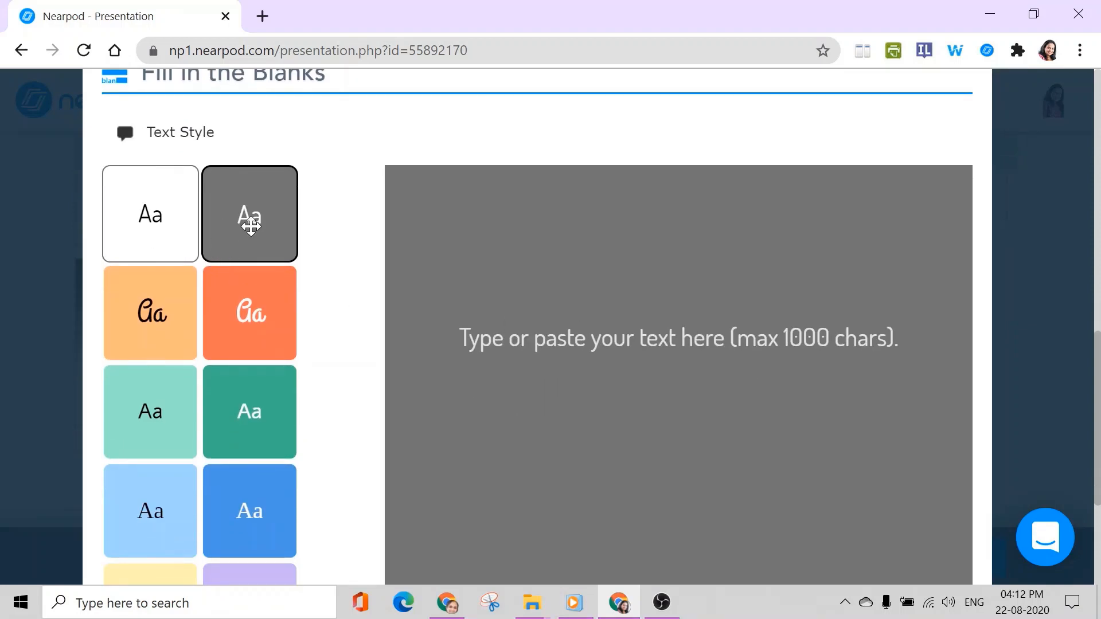
{"action": "left_click", "coordinate": [151, 509]}
{"action": "scroll", "coordinate": [152, 507], "scroll_direction": "down", "scroll_amount": 4}
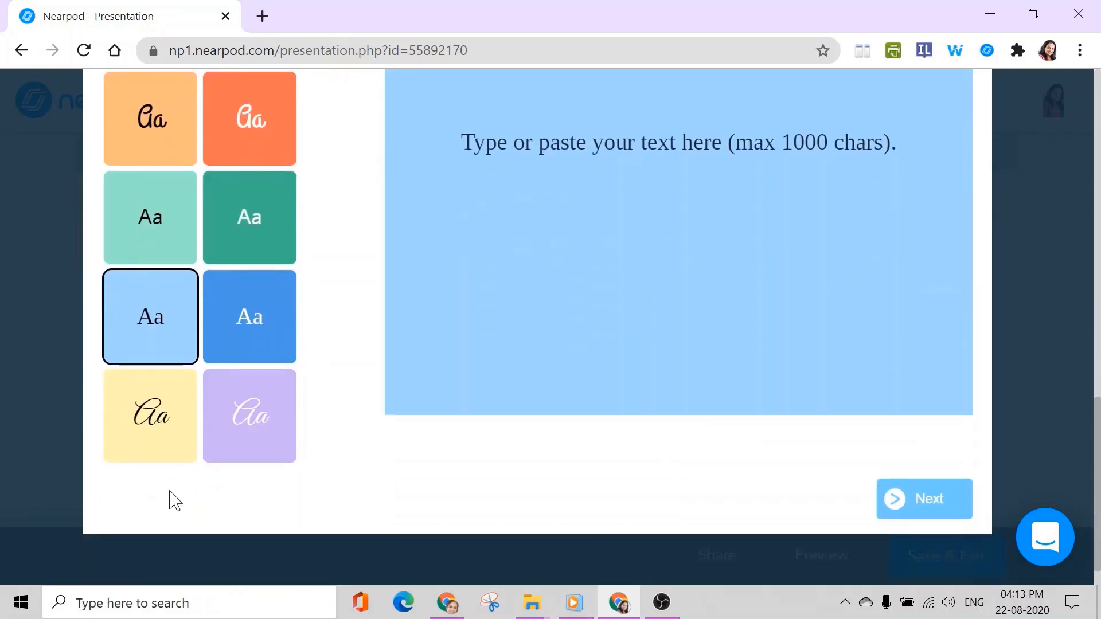
{"action": "scroll", "coordinate": [386, 444], "scroll_direction": "up", "scroll_amount": 2}
{"action": "scroll", "coordinate": [594, 293], "scroll_direction": "up", "scroll_amount": 2}
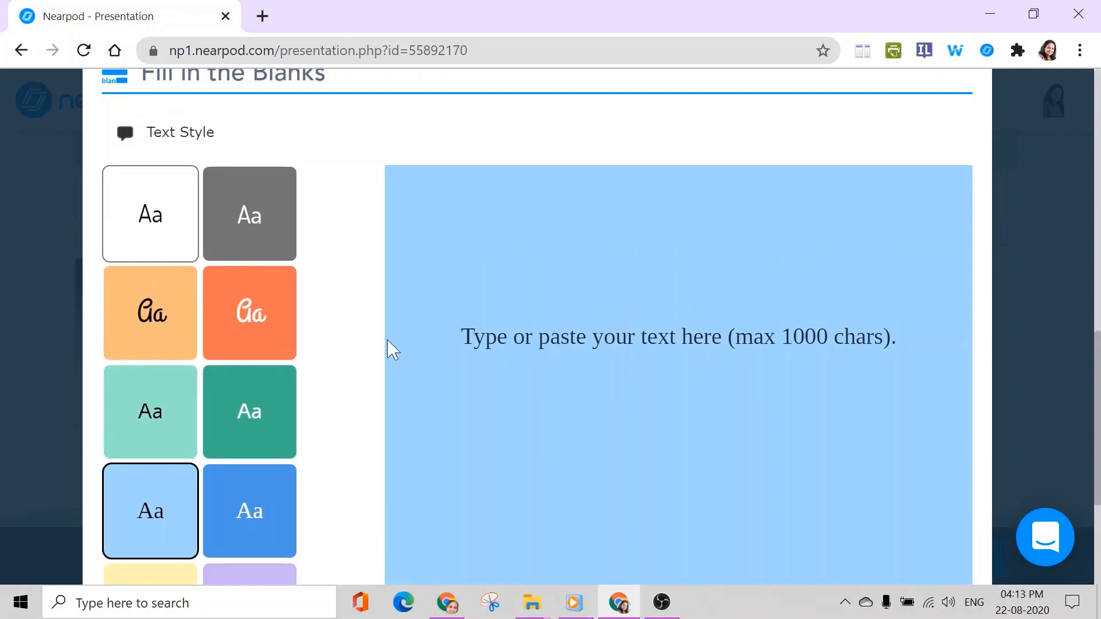
{"action": "left_click", "coordinate": [253, 326]}
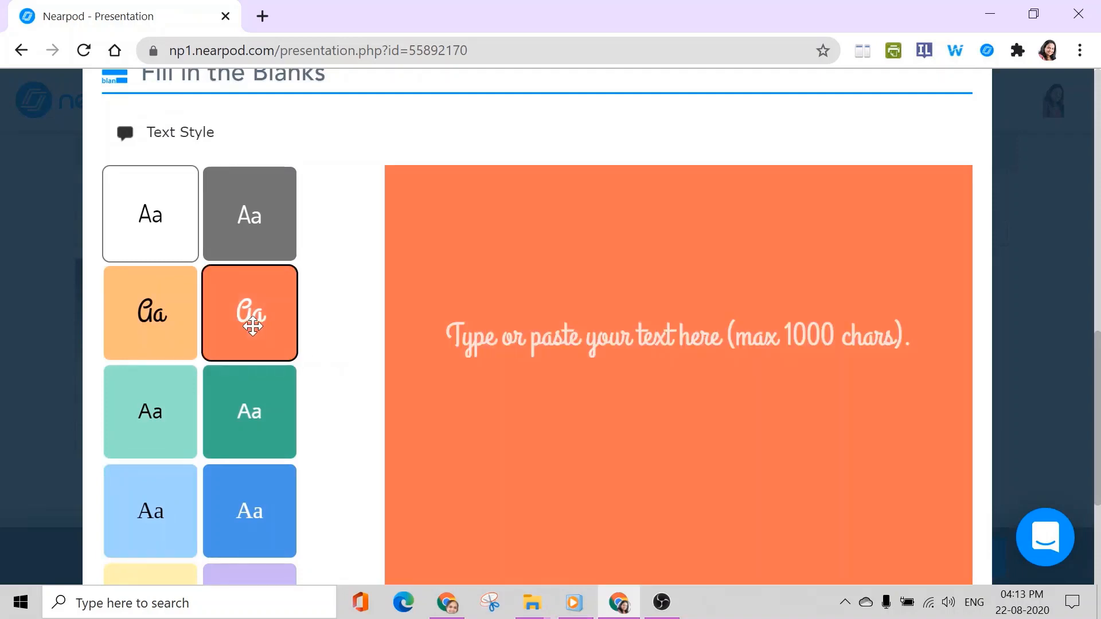
{"action": "left_click", "coordinate": [144, 316]}
{"action": "scroll", "coordinate": [187, 365], "scroll_direction": "down", "scroll_amount": 2}
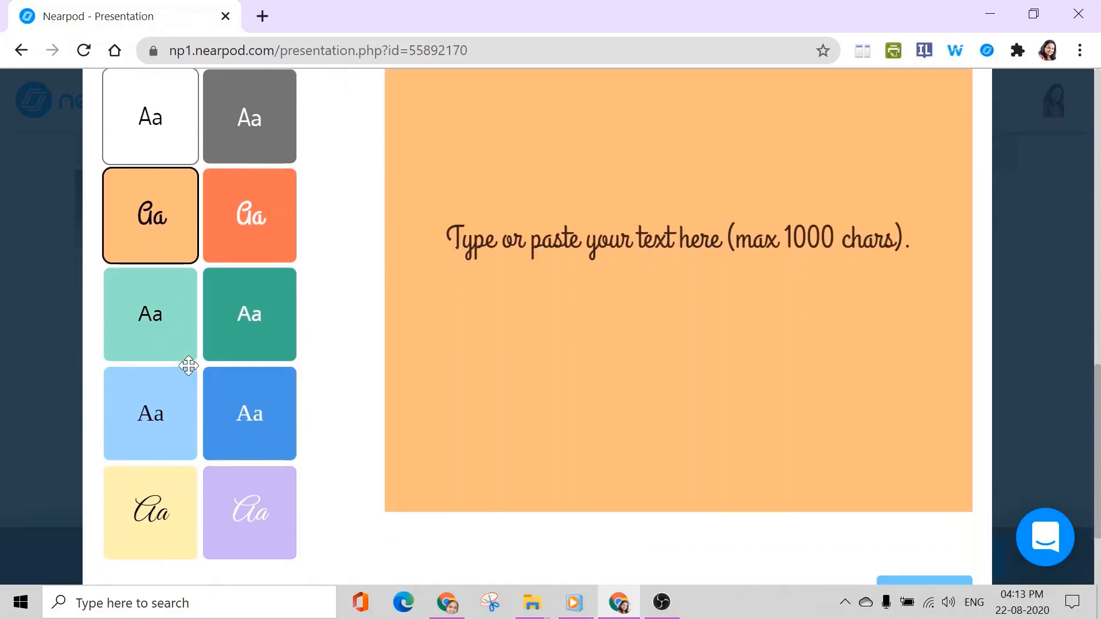
{"action": "left_click", "coordinate": [158, 432]}
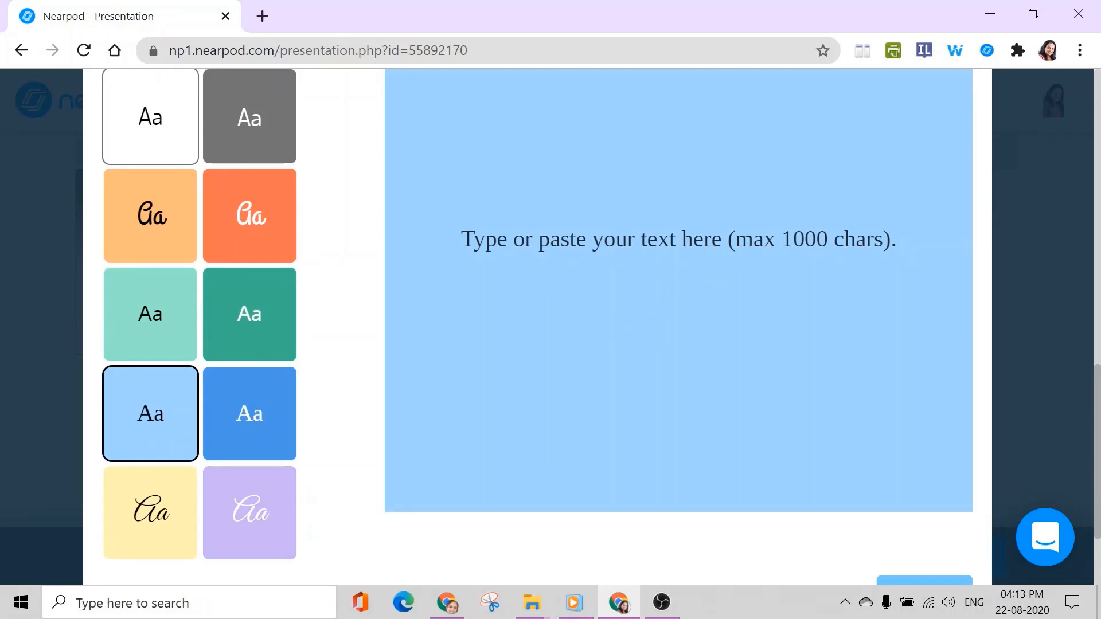
{"action": "scroll", "coordinate": [408, 201], "scroll_direction": "up", "scroll_amount": 2}
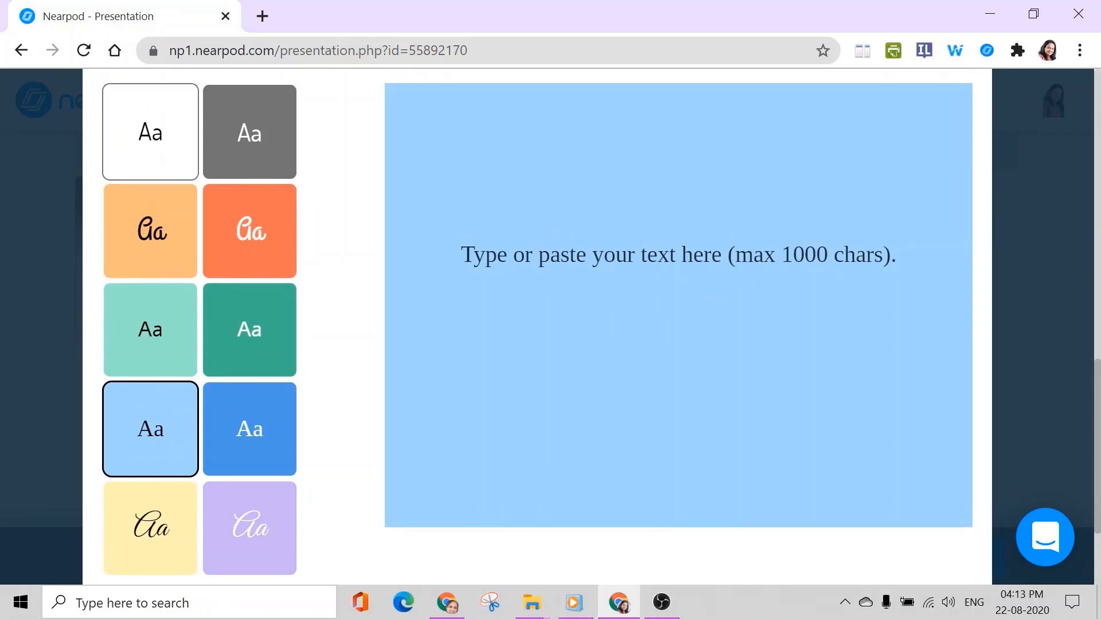
Paste the copied passage about Shakespeare's "lost years" into the activity's text area and look through it
{"action": "right_click", "coordinate": [408, 200]}
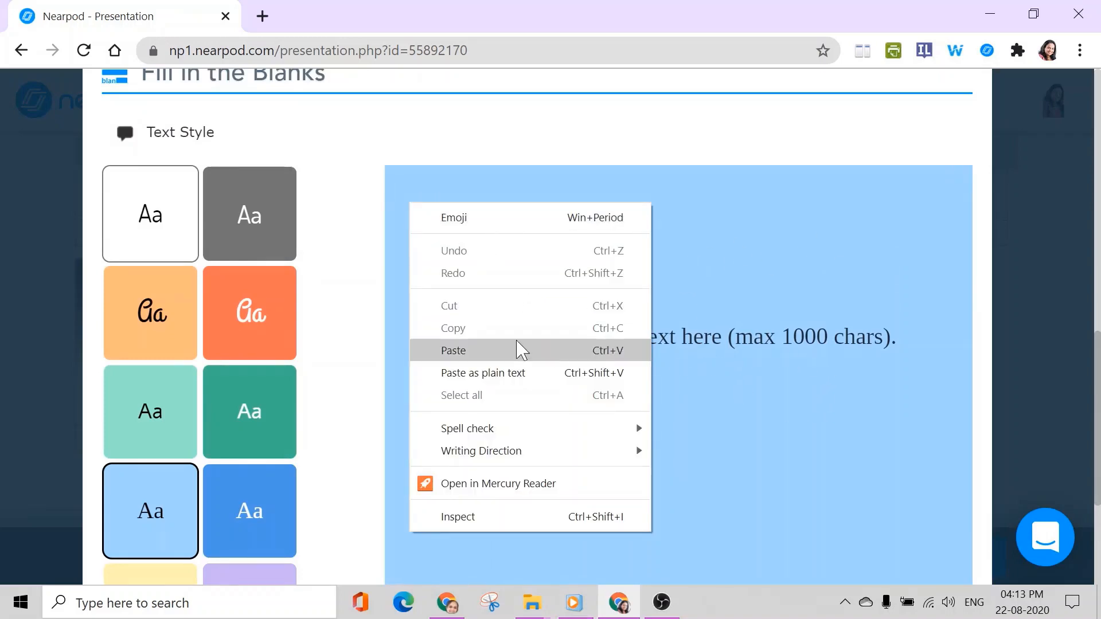
{"action": "left_click", "coordinate": [477, 352]}
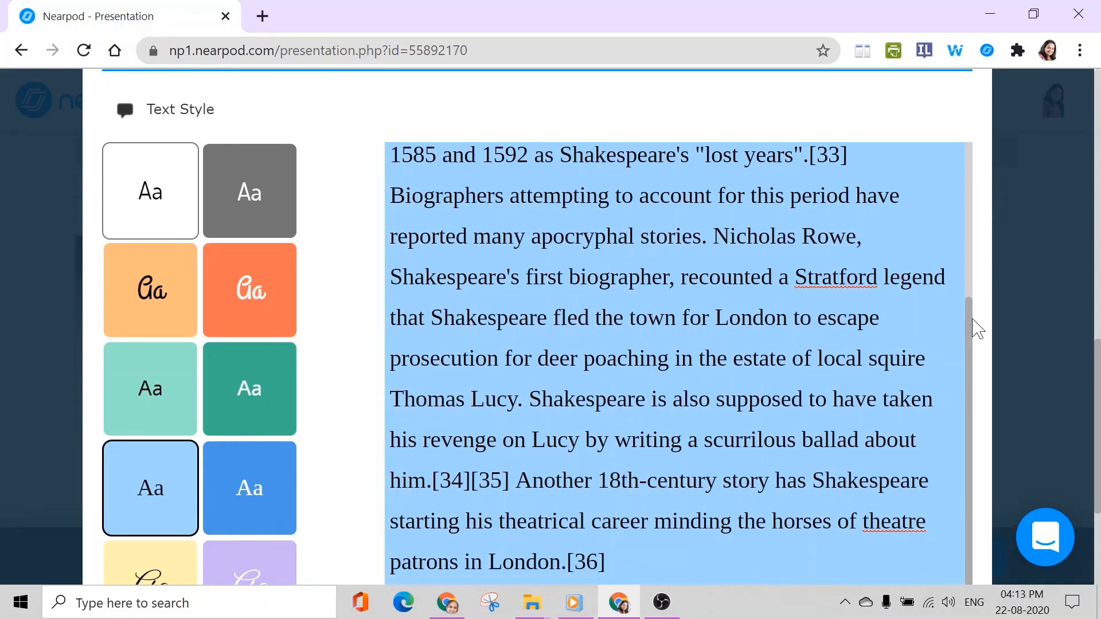
{"action": "scroll", "coordinate": [977, 266], "scroll_direction": "up", "scroll_amount": 1}
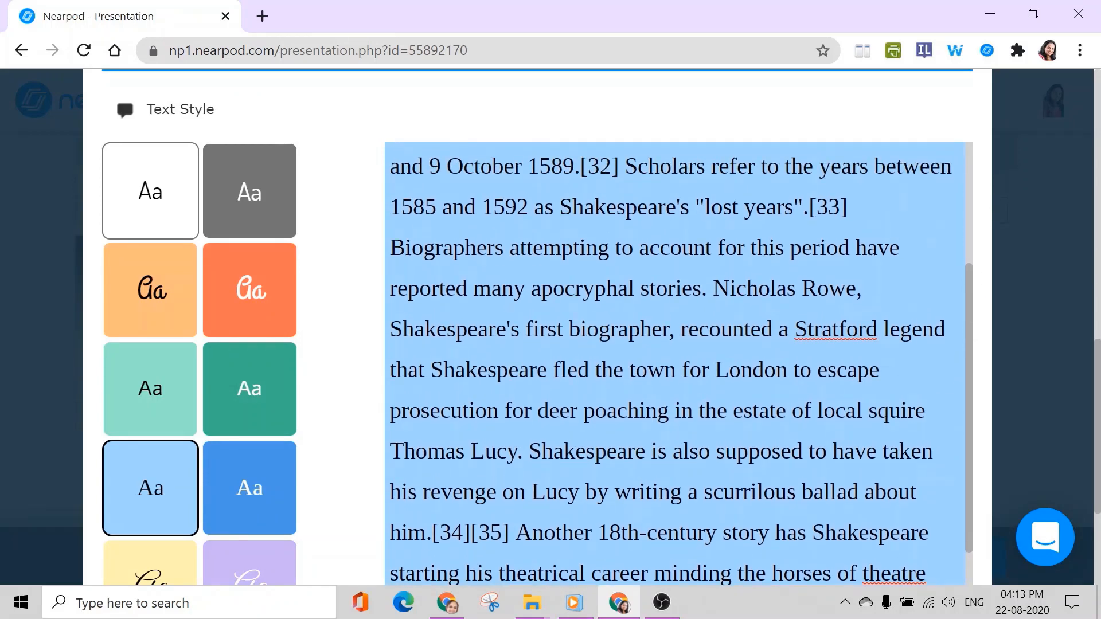
{"action": "scroll", "coordinate": [978, 253], "scroll_direction": "up", "scroll_amount": 2}
{"action": "scroll", "coordinate": [983, 243], "scroll_direction": "down", "scroll_amount": 1}
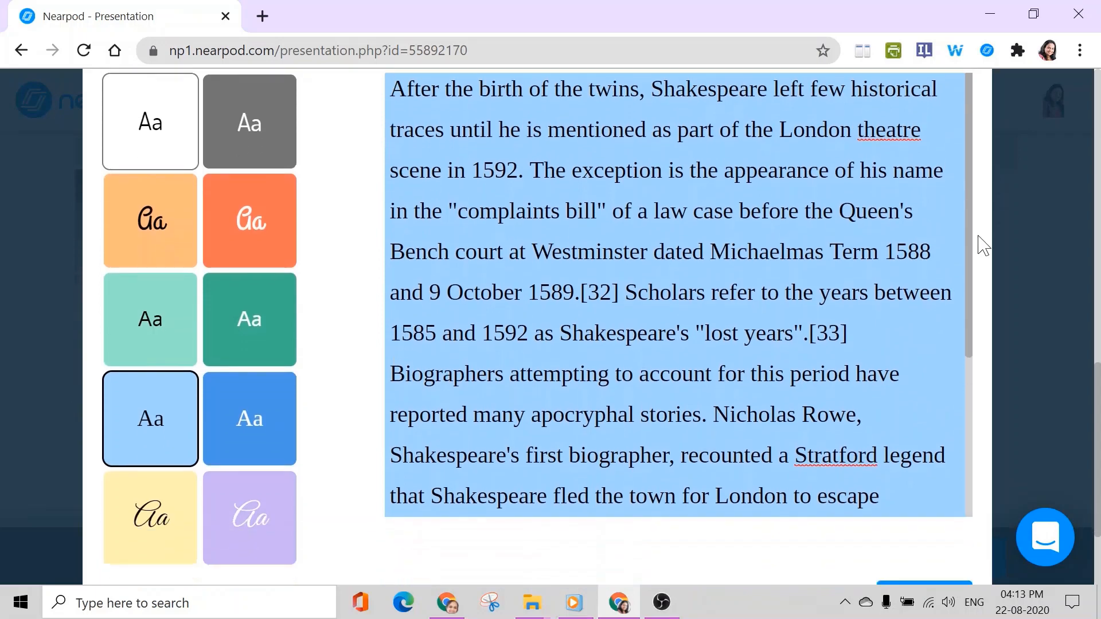
{"action": "scroll", "coordinate": [985, 245], "scroll_direction": "down", "scroll_amount": 2}
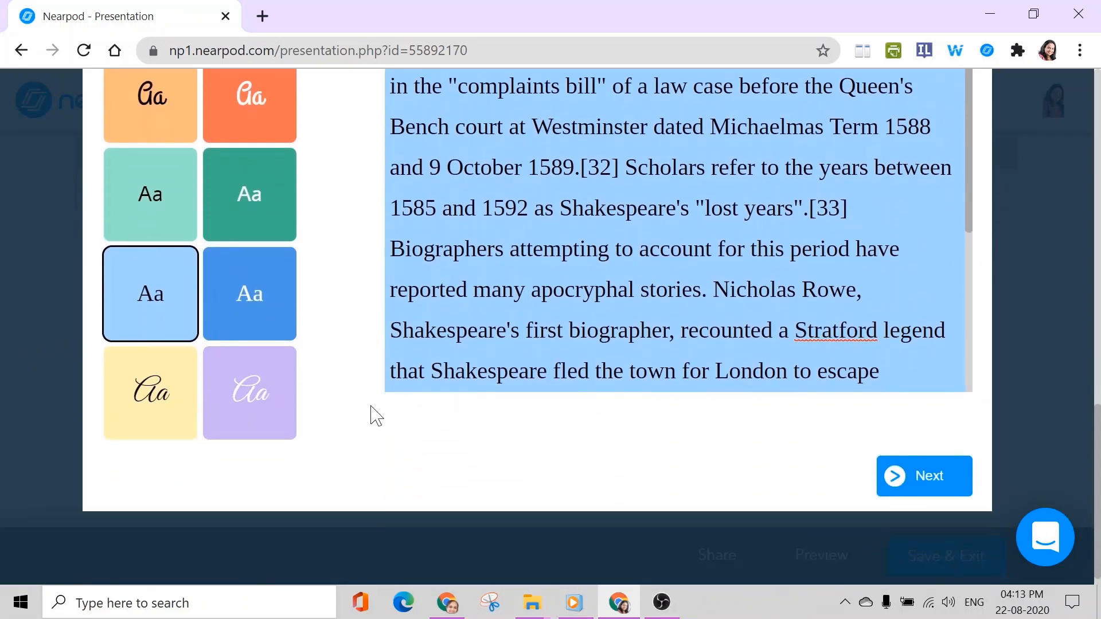
{"action": "scroll", "coordinate": [278, 386], "scroll_direction": "up", "scroll_amount": 2}
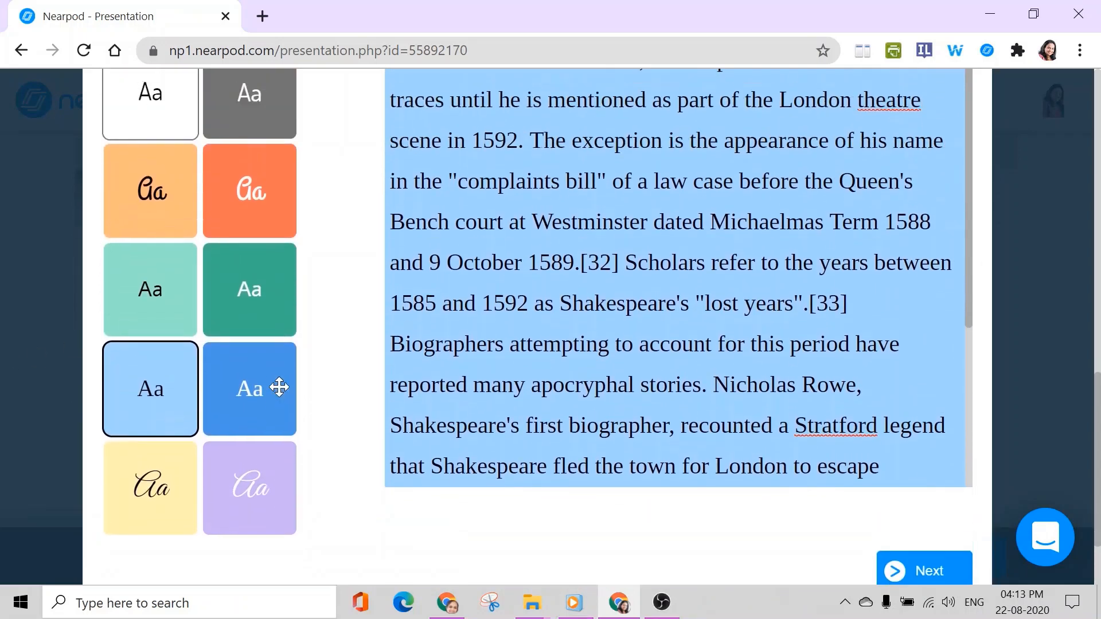
Try the purple, dark blue, green, orange, grey and white text styles on the passage, and return to the light blue style
{"action": "left_click", "coordinate": [233, 494]}
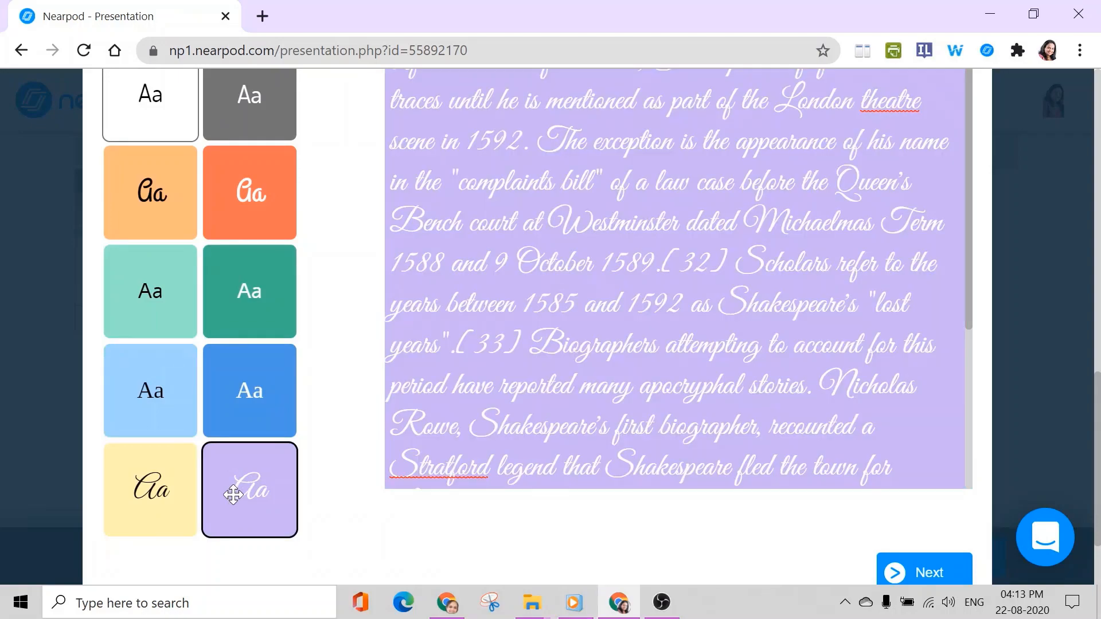
{"action": "left_click", "coordinate": [257, 415]}
{"action": "left_click", "coordinate": [247, 328]}
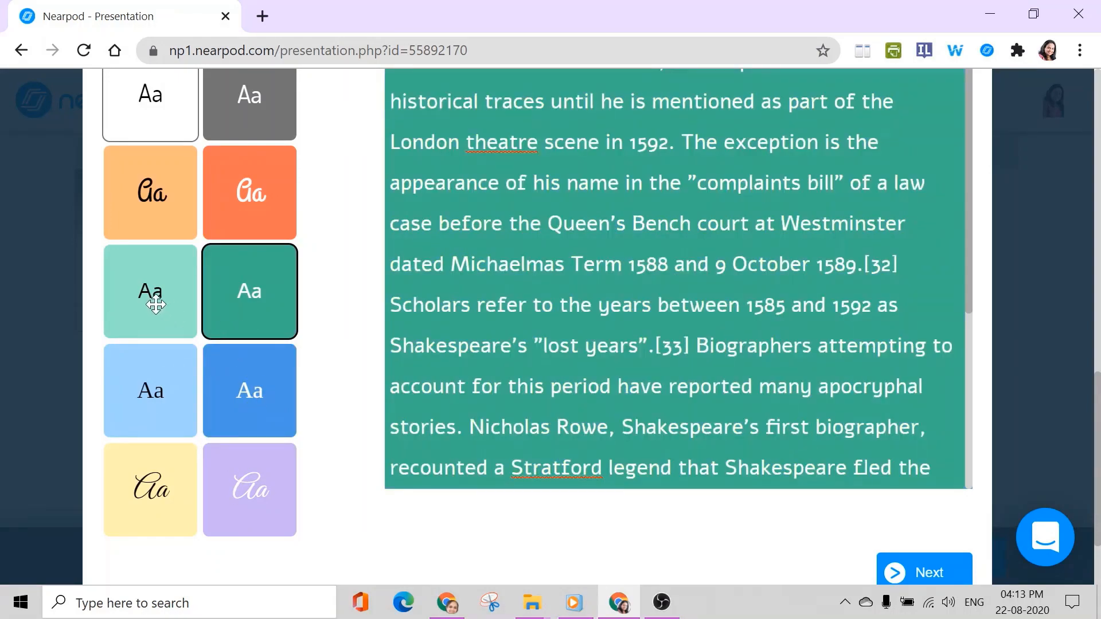
{"action": "left_click", "coordinate": [159, 297]}
{"action": "left_click", "coordinate": [265, 221]}
{"action": "scroll", "coordinate": [261, 246], "scroll_direction": "up", "scroll_amount": 4}
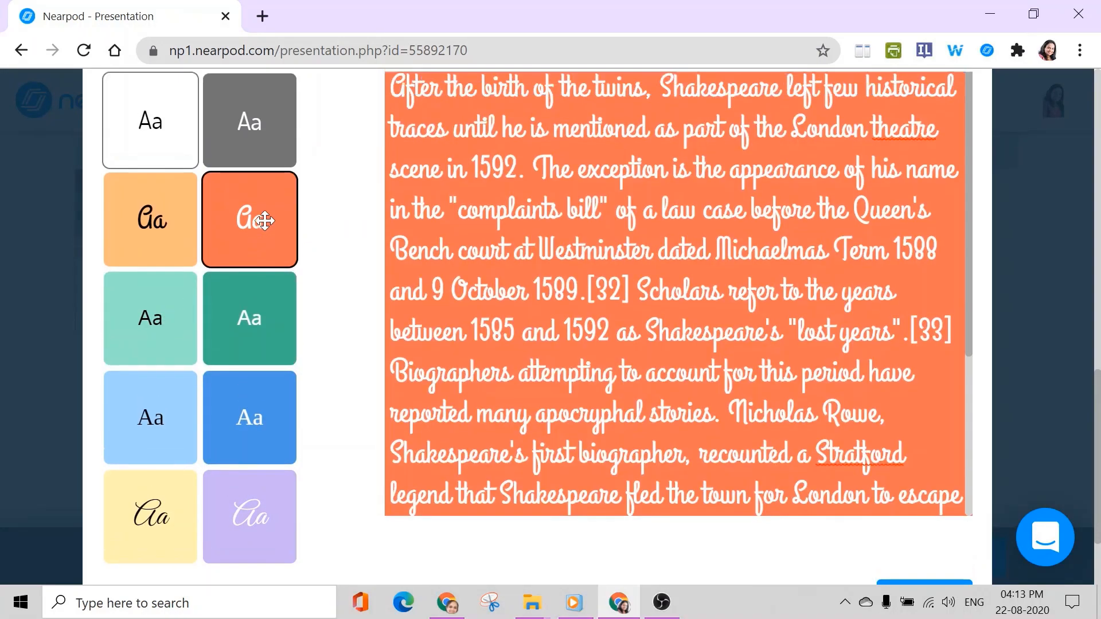
{"action": "left_click", "coordinate": [256, 287]}
{"action": "left_click", "coordinate": [180, 296]}
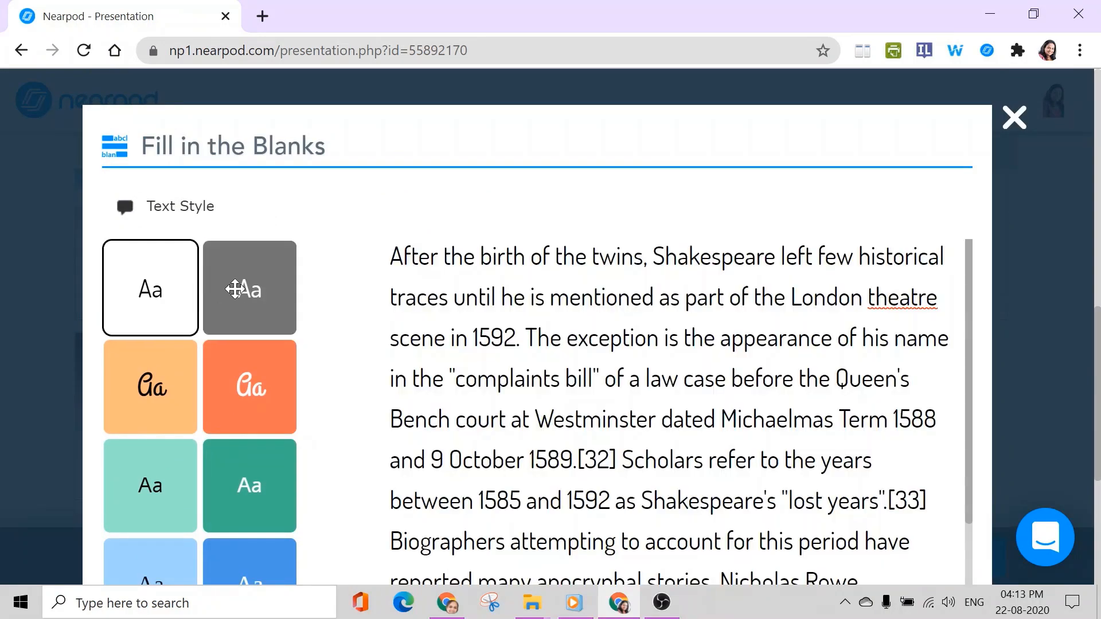
{"action": "scroll", "coordinate": [253, 284], "scroll_direction": "down", "scroll_amount": 5}
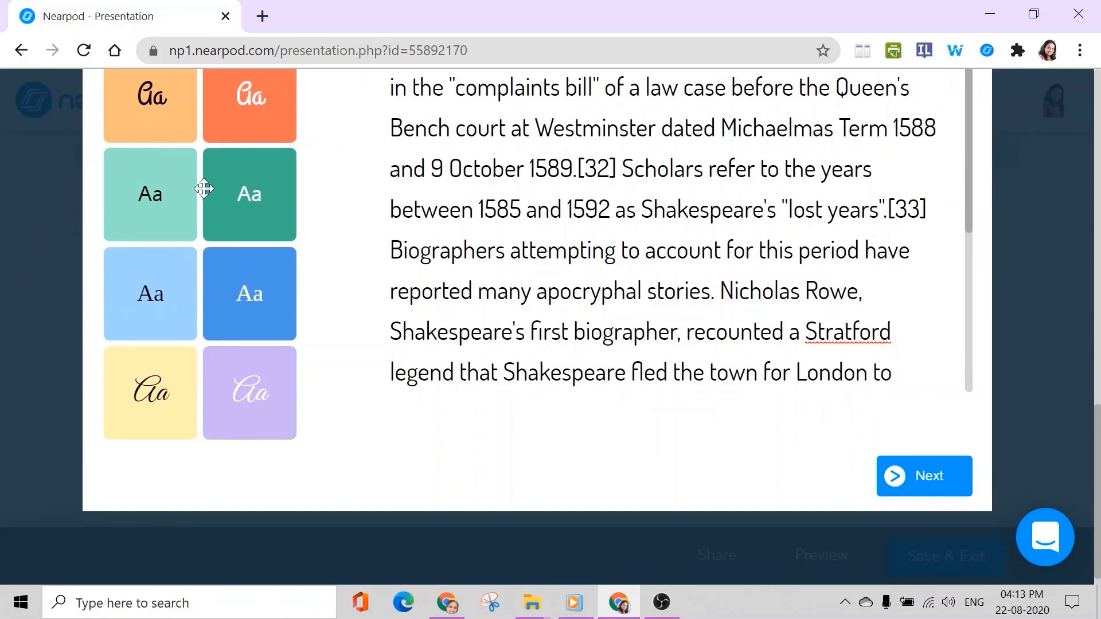
{"action": "left_click", "coordinate": [124, 318]}
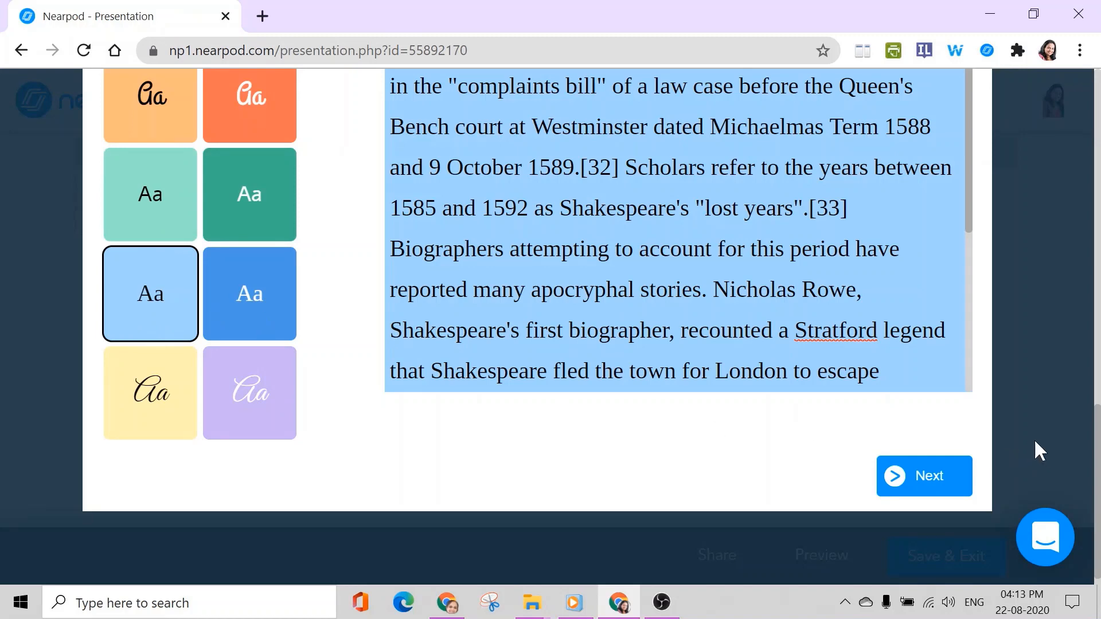
Add passage words to the word bank, including "twins,", "traces", "exception", "Scholars", "account", "town", "estate", "revenge", "ballad", "career" and "London.[36]"
{"action": "left_click", "coordinate": [918, 481]}
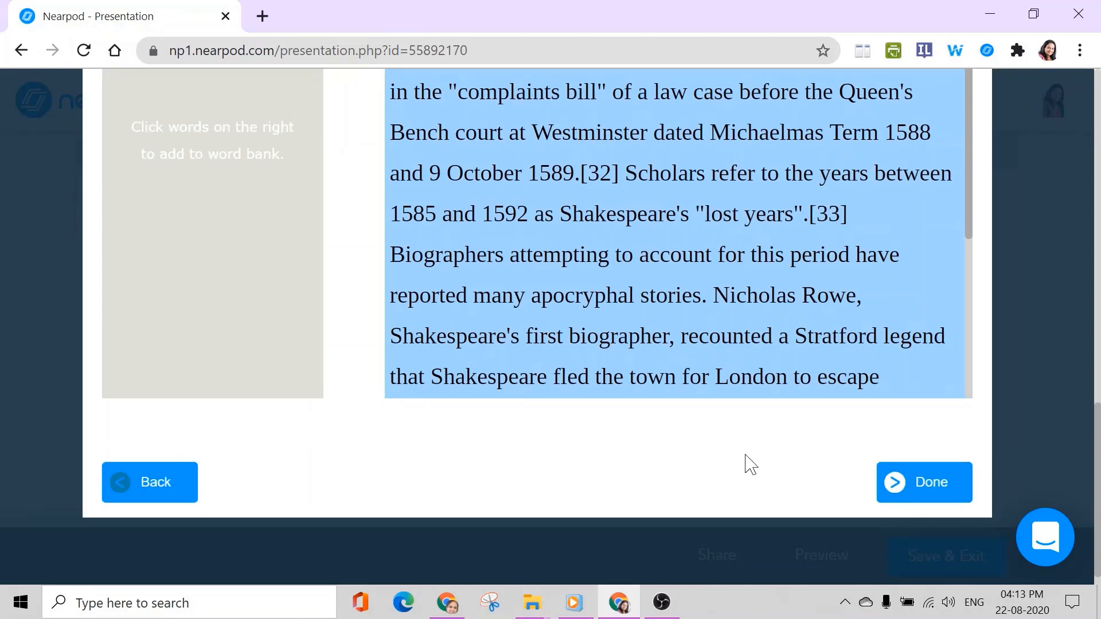
{"action": "scroll", "coordinate": [746, 464], "scroll_direction": "up", "scroll_amount": 3}
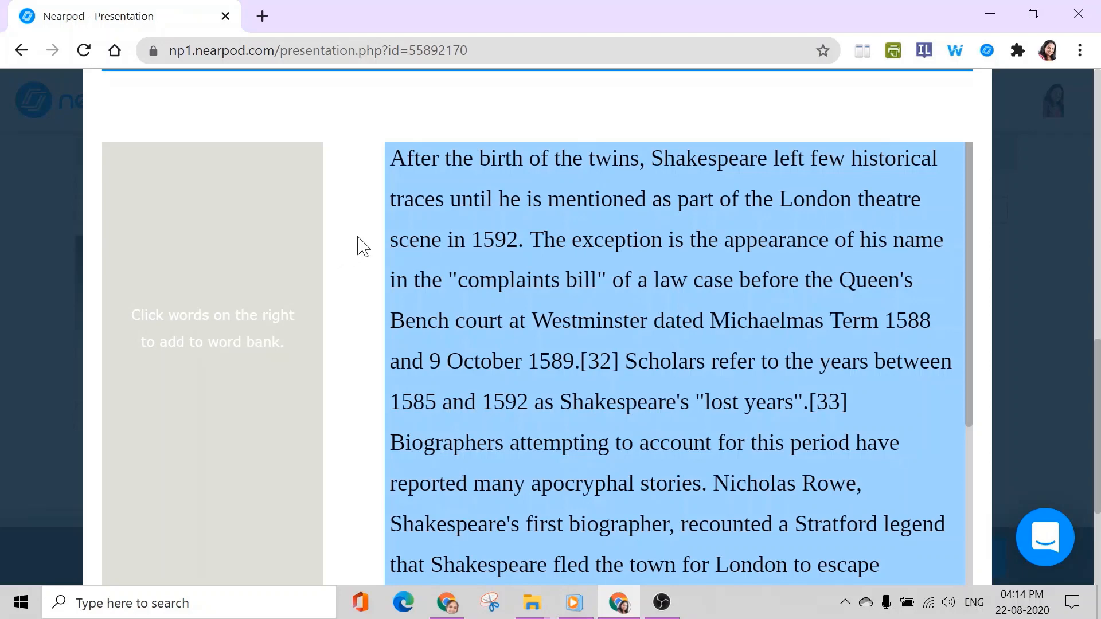
{"action": "left_click", "coordinate": [610, 169]}
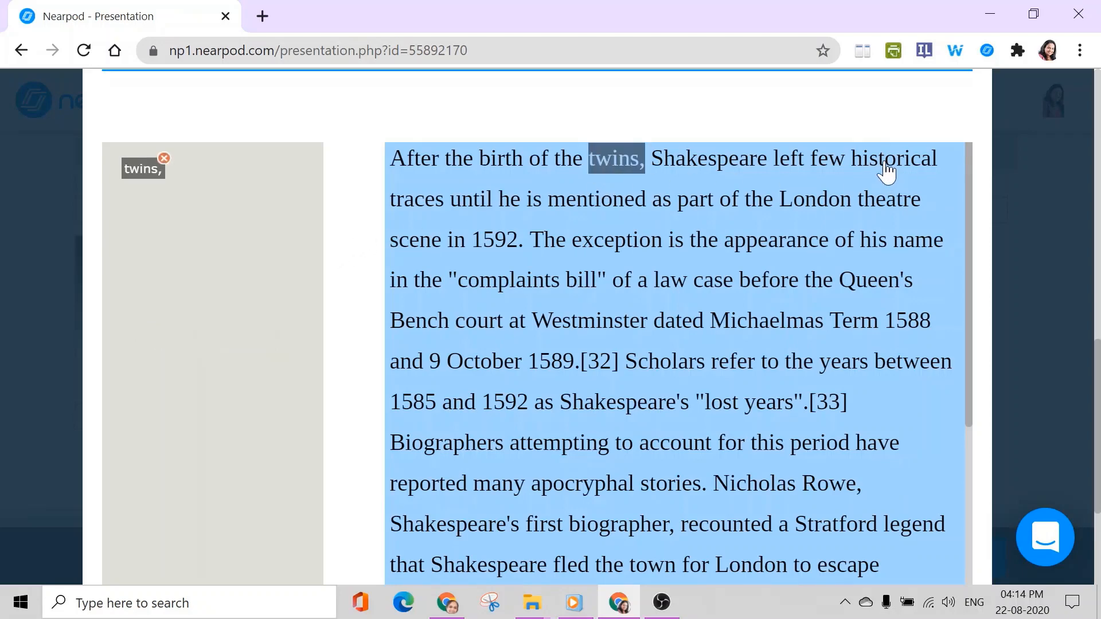
{"action": "left_click", "coordinate": [425, 210]}
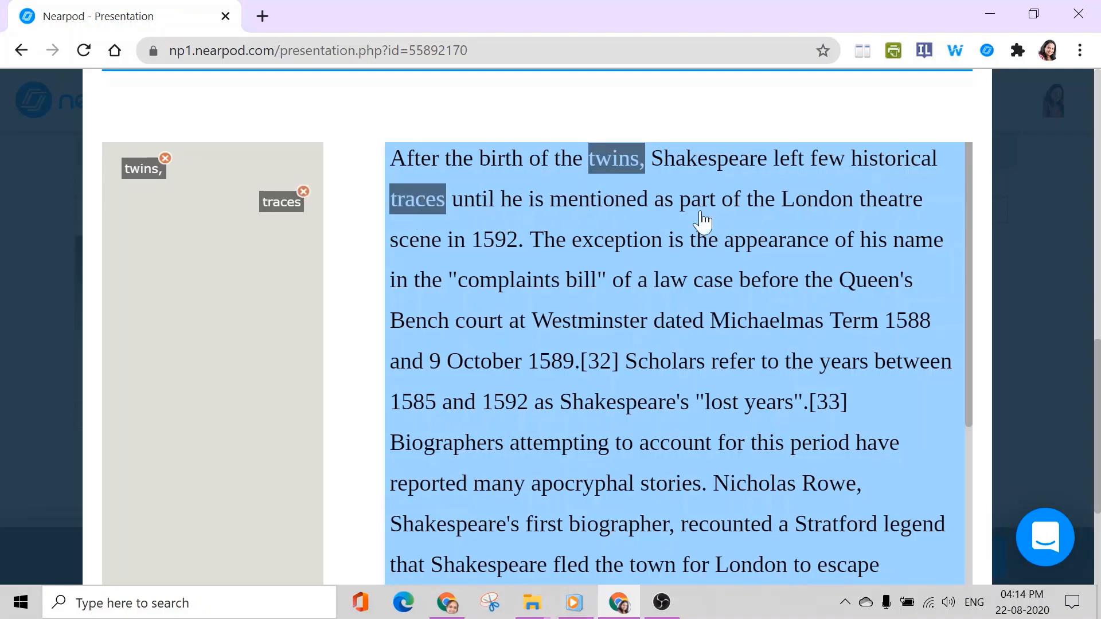
{"action": "left_click", "coordinate": [626, 251]}
{"action": "scroll", "coordinate": [627, 249], "scroll_direction": "down", "scroll_amount": 2}
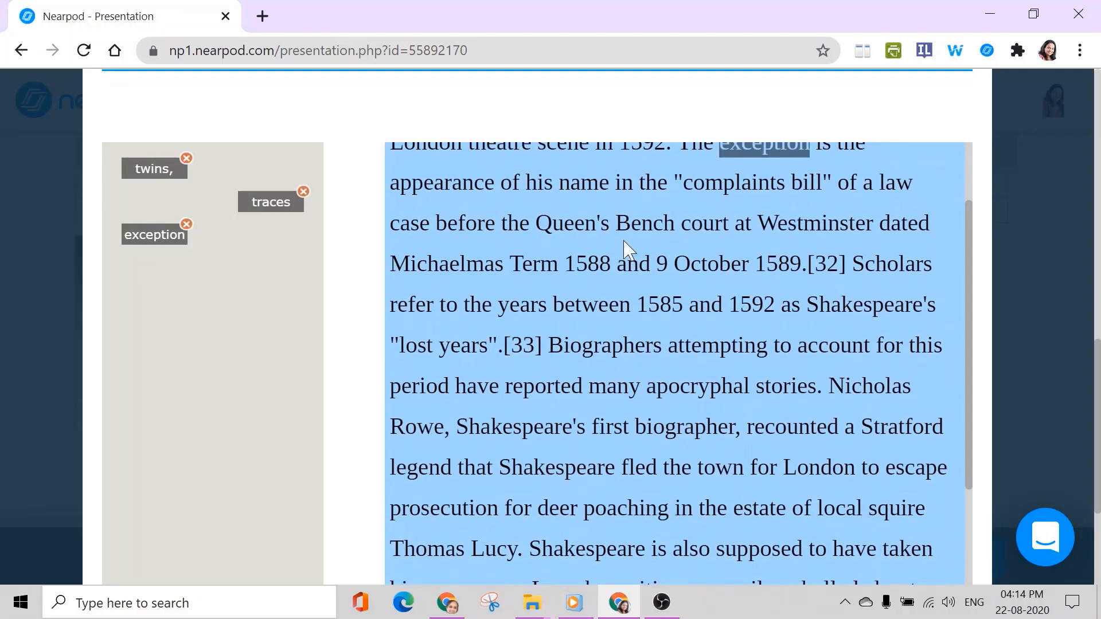
{"action": "left_click", "coordinate": [765, 187]}
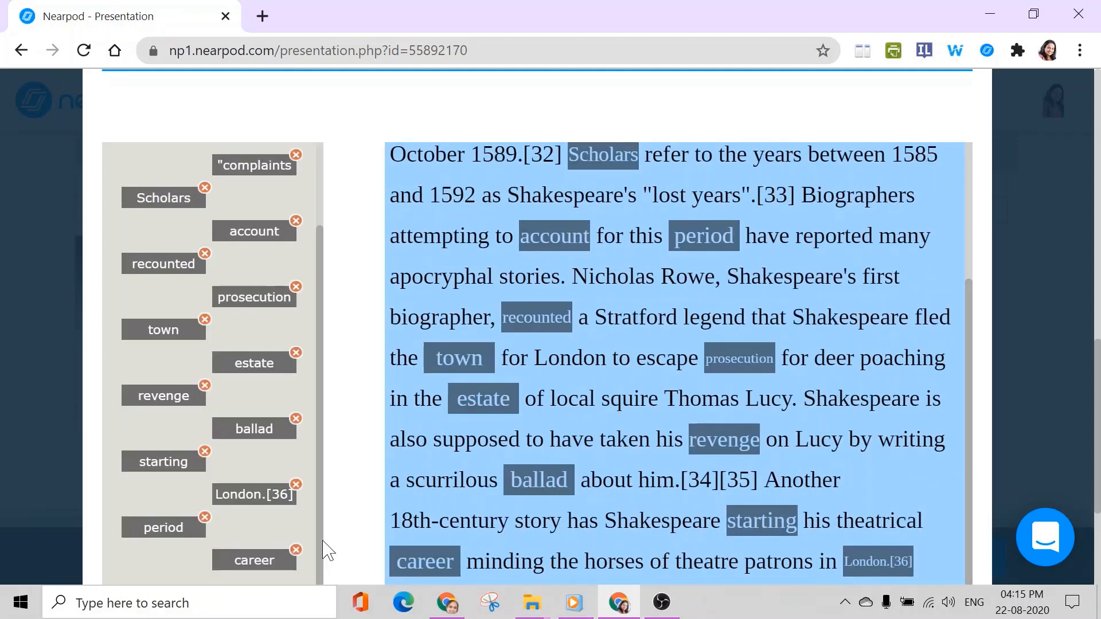
Remove "London.[36]" from the word bank and save the Fill in the Blanks activity to the presentation
{"action": "left_click", "coordinate": [296, 485]}
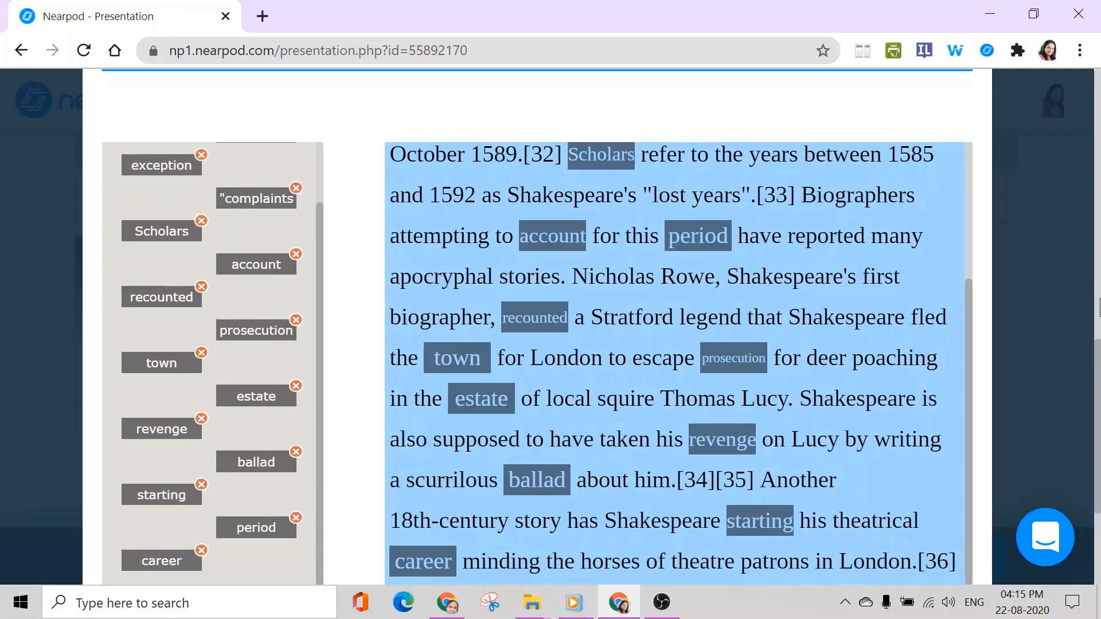
{"action": "left_click", "coordinate": [1100, 298]}
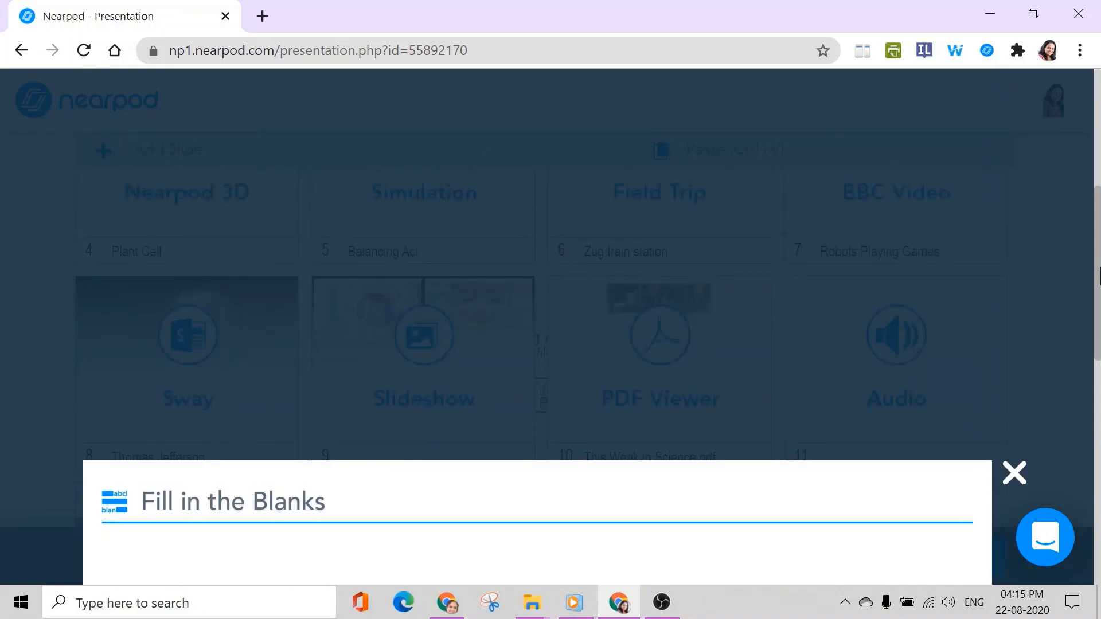
{"action": "left_click_drag", "start_coordinate": [1098, 287], "coordinate": [1099, 571]}
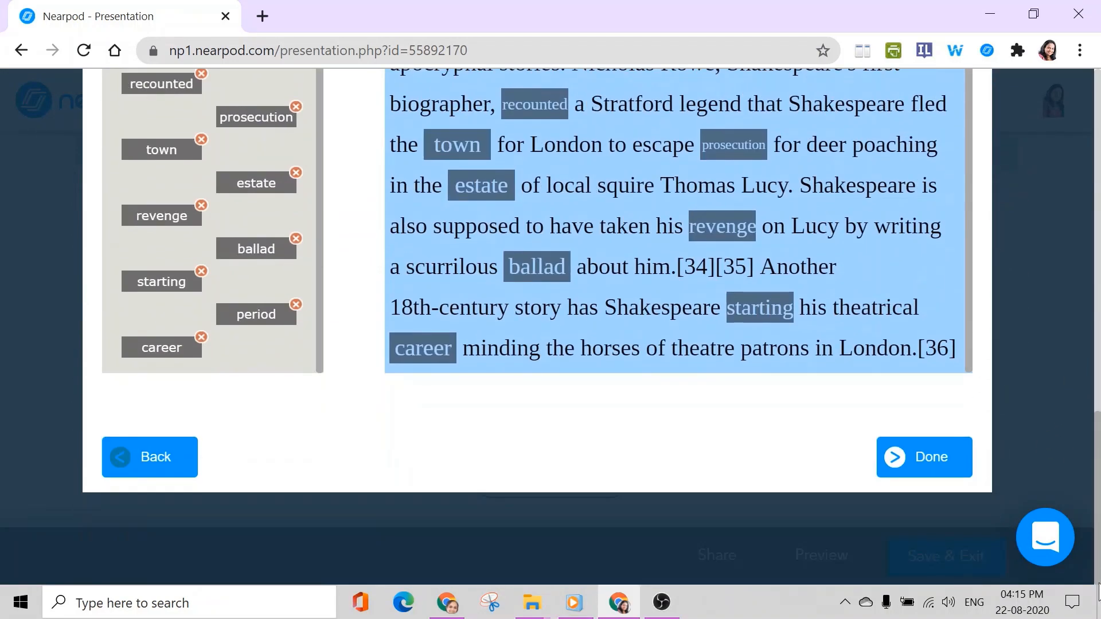
{"action": "left_click", "coordinate": [944, 469]}
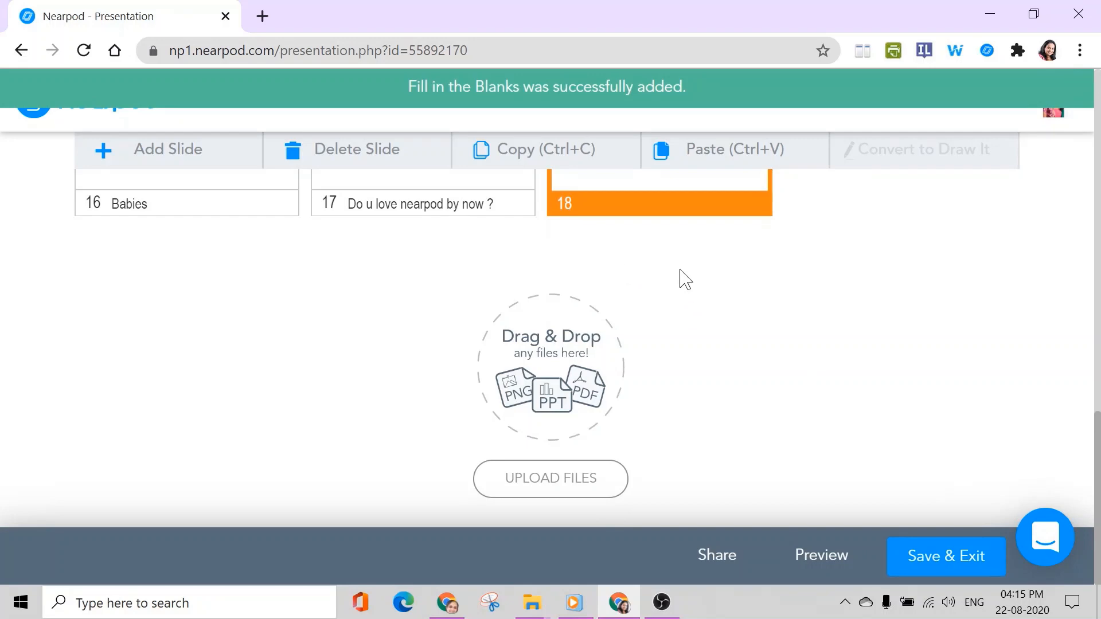
Add a new slide to the presentation and start a Memory Test activity on it
{"action": "scroll", "coordinate": [757, 251], "scroll_direction": "up", "scroll_amount": 5}
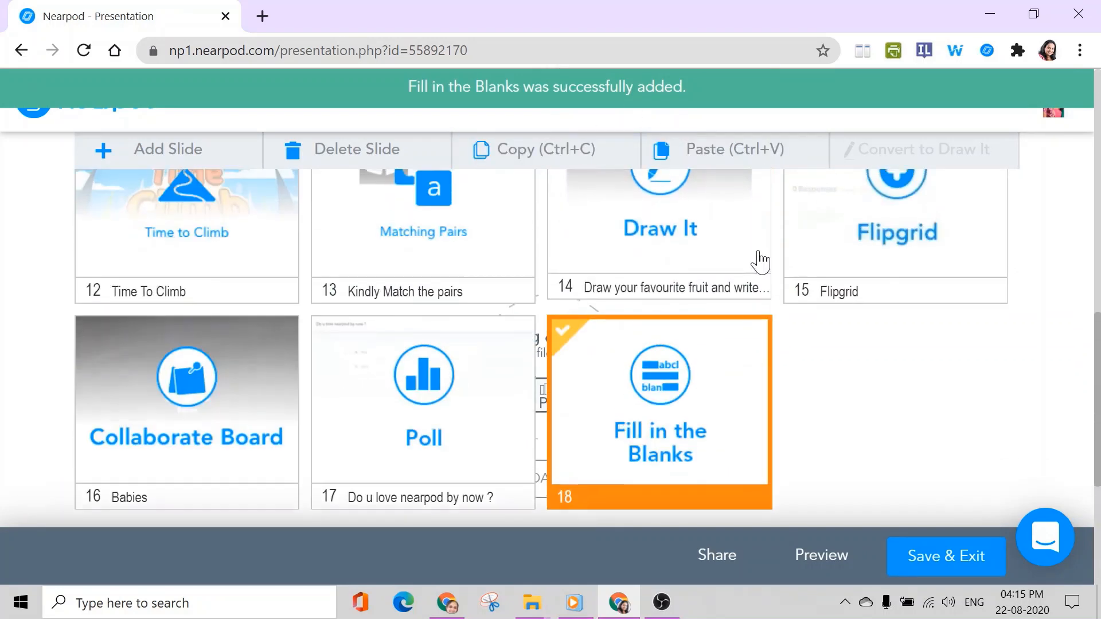
{"action": "left_click", "coordinate": [178, 151]}
{"action": "left_click", "coordinate": [301, 155]}
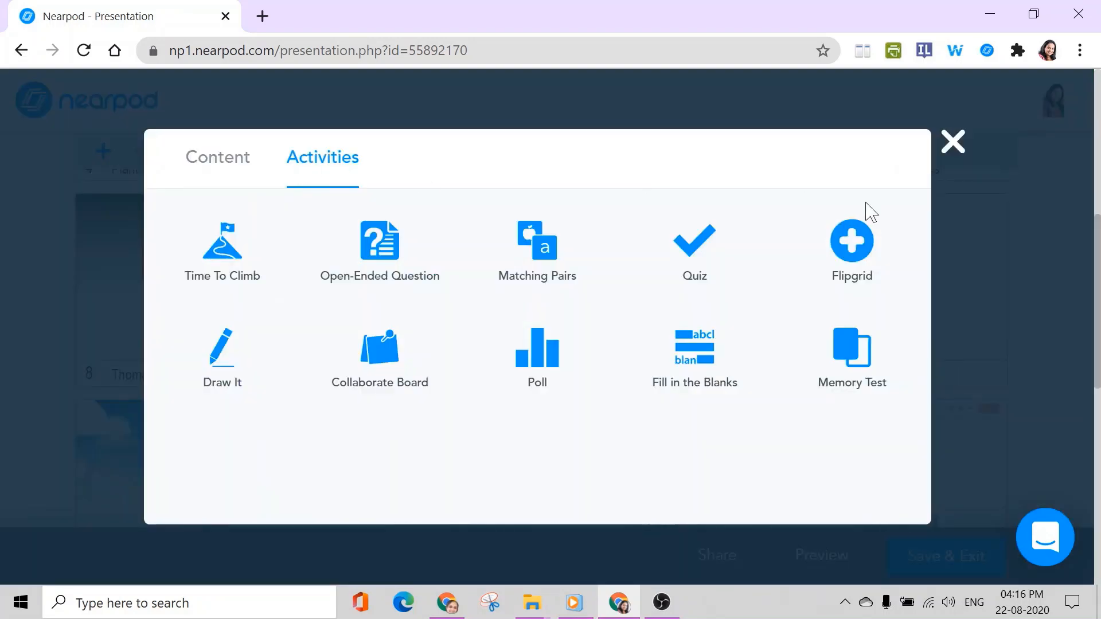
{"action": "left_click", "coordinate": [883, 378]}
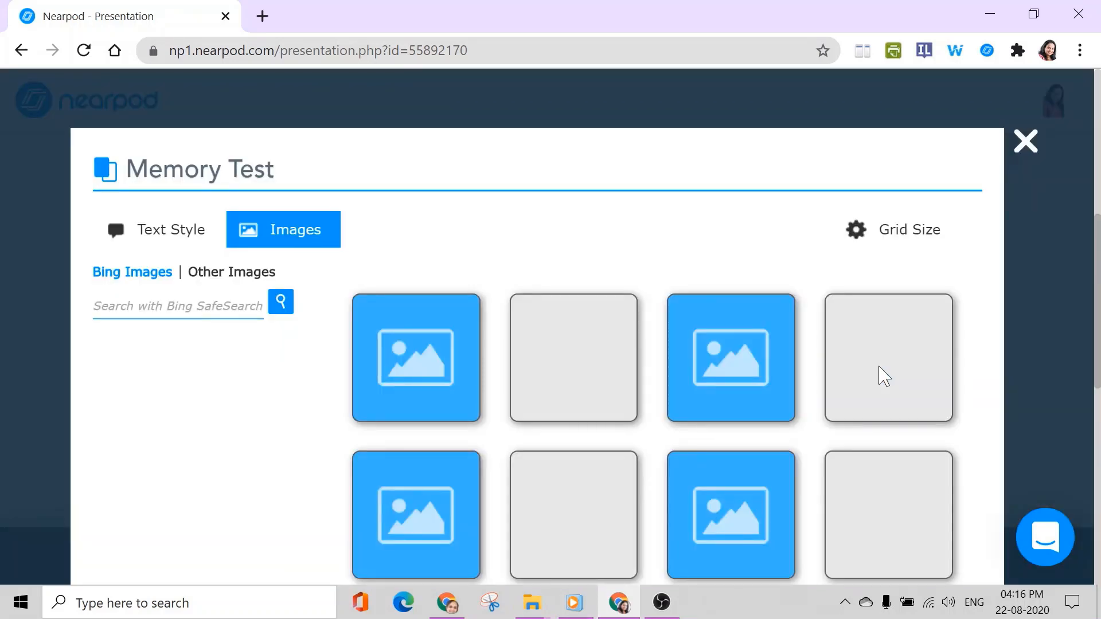
Set the Memory Test grid size to 6 pairs and show the text style options for the cards
{"action": "left_click", "coordinate": [918, 233]}
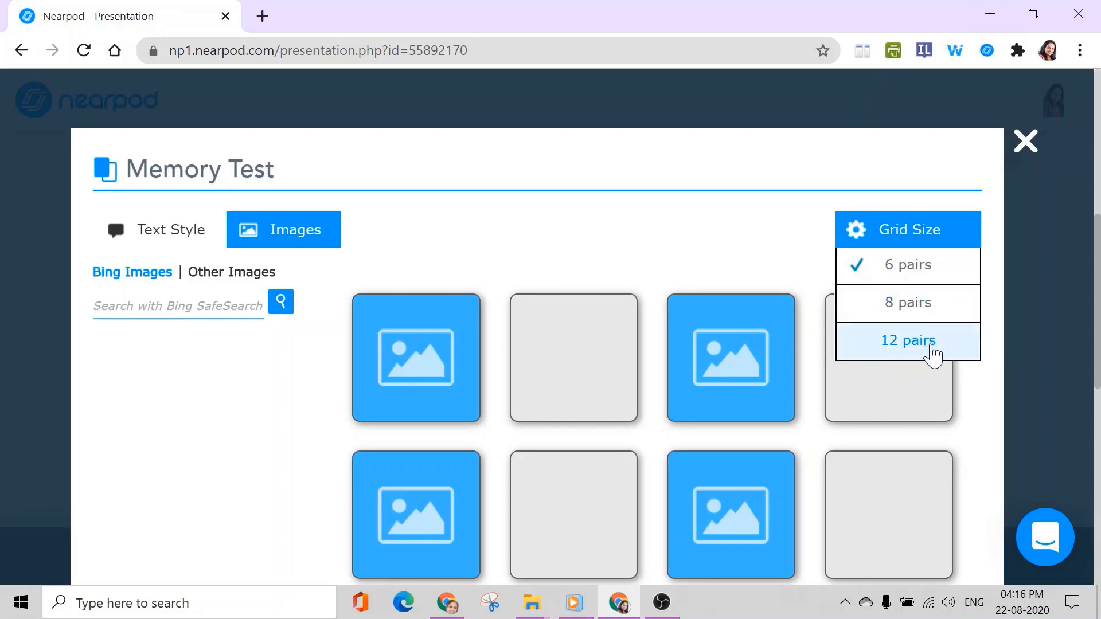
{"action": "left_click", "coordinate": [926, 281]}
{"action": "left_click", "coordinate": [172, 241]}
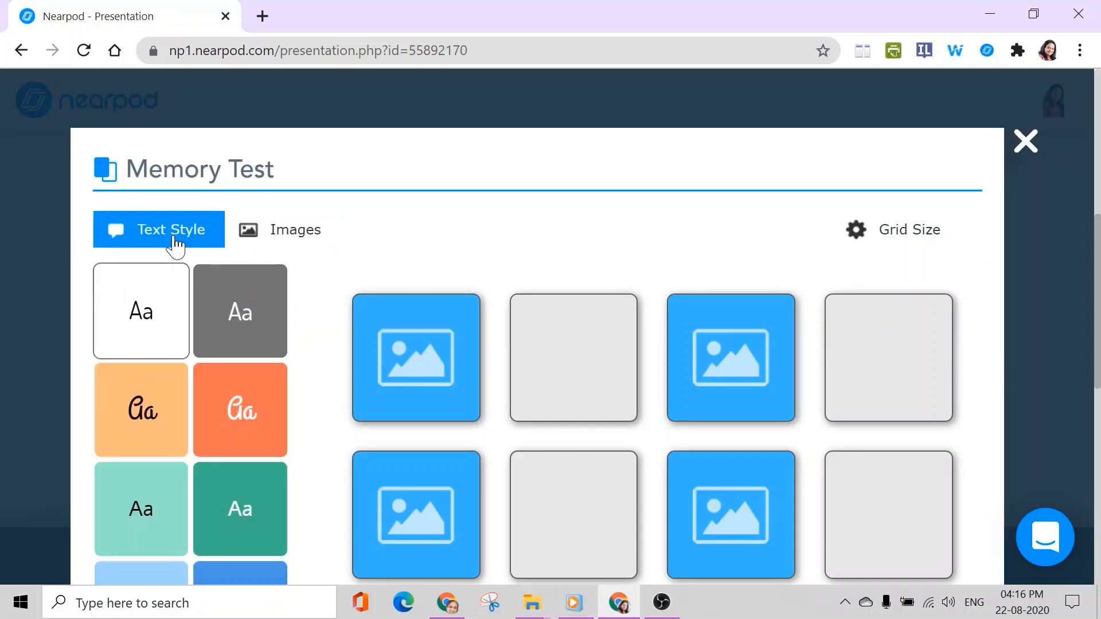
{"action": "scroll", "coordinate": [172, 300], "scroll_direction": "down", "scroll_amount": 3}
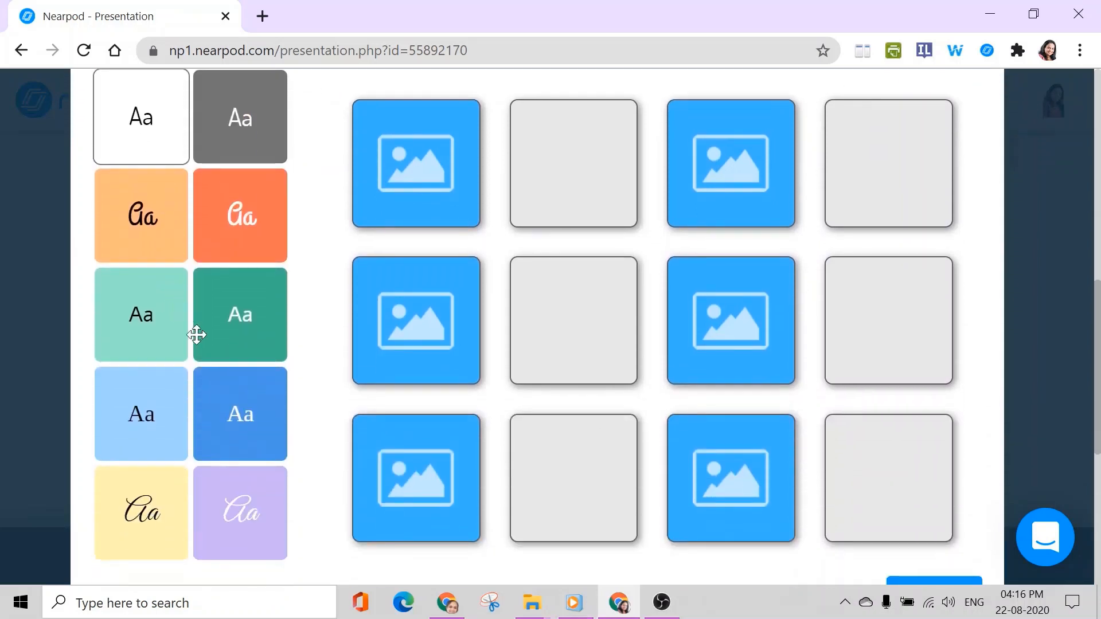
{"action": "scroll", "coordinate": [225, 454], "scroll_direction": "up", "scroll_amount": 2}
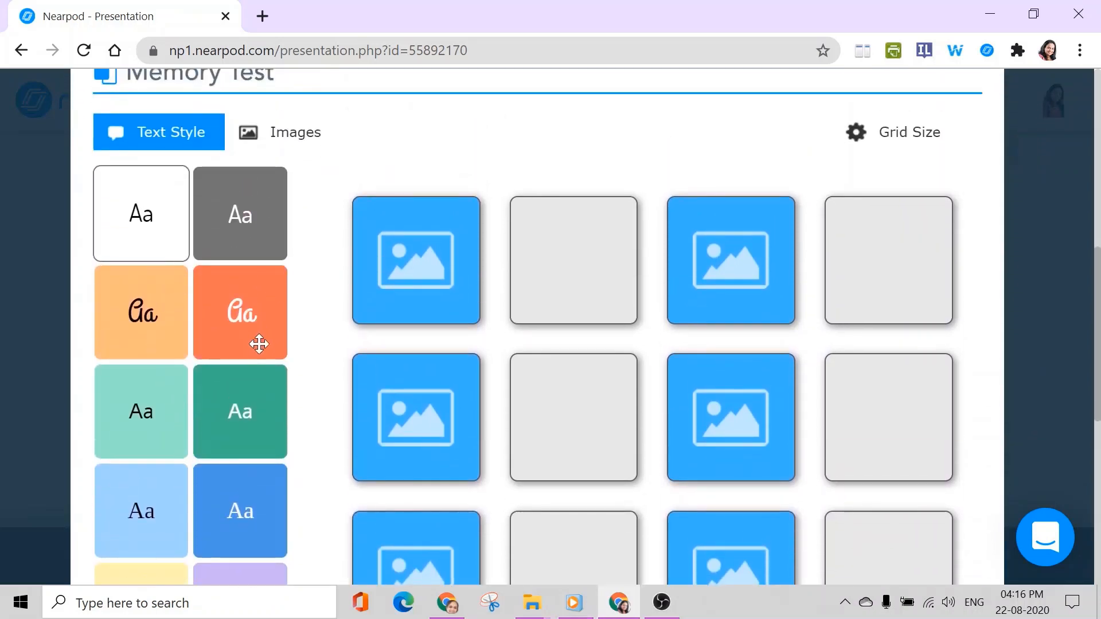
{"action": "scroll", "coordinate": [248, 508], "scroll_direction": "down", "scroll_amount": 2}
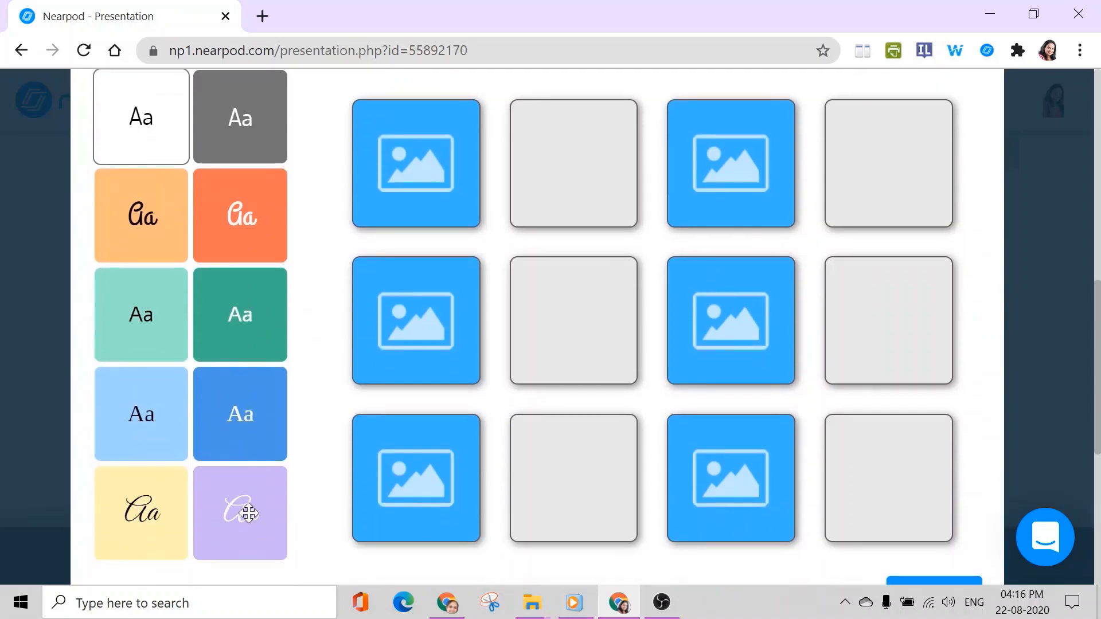
Search Bing images for "sway" and place the Sway logo picture on the first Memory Test pair
{"action": "scroll", "coordinate": [246, 511], "scroll_direction": "up", "scroll_amount": 6}
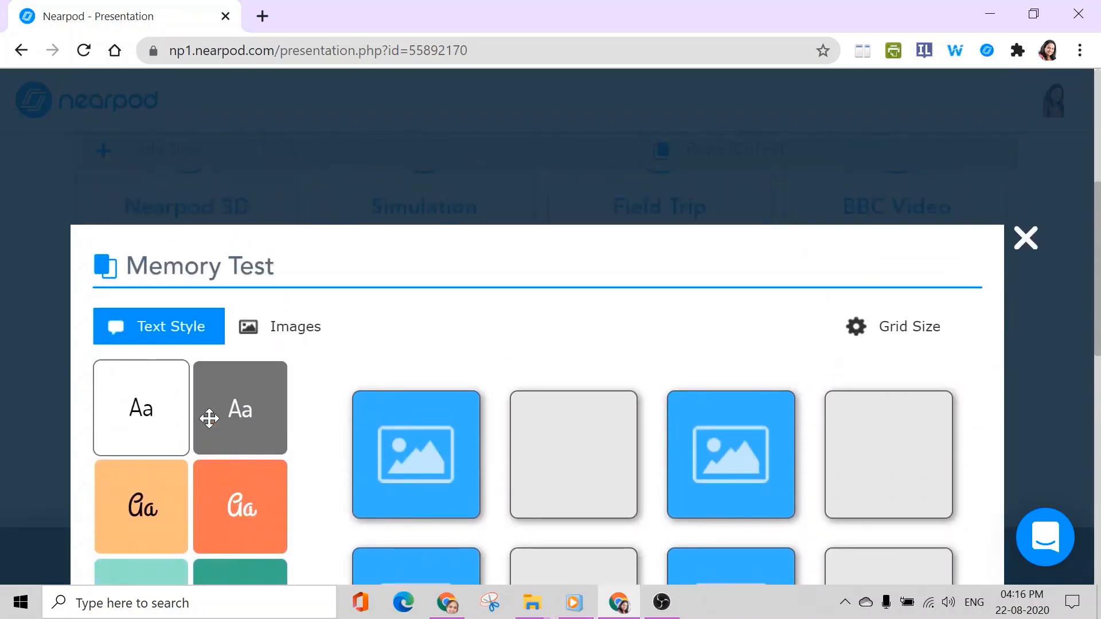
{"action": "left_click", "coordinate": [273, 334]}
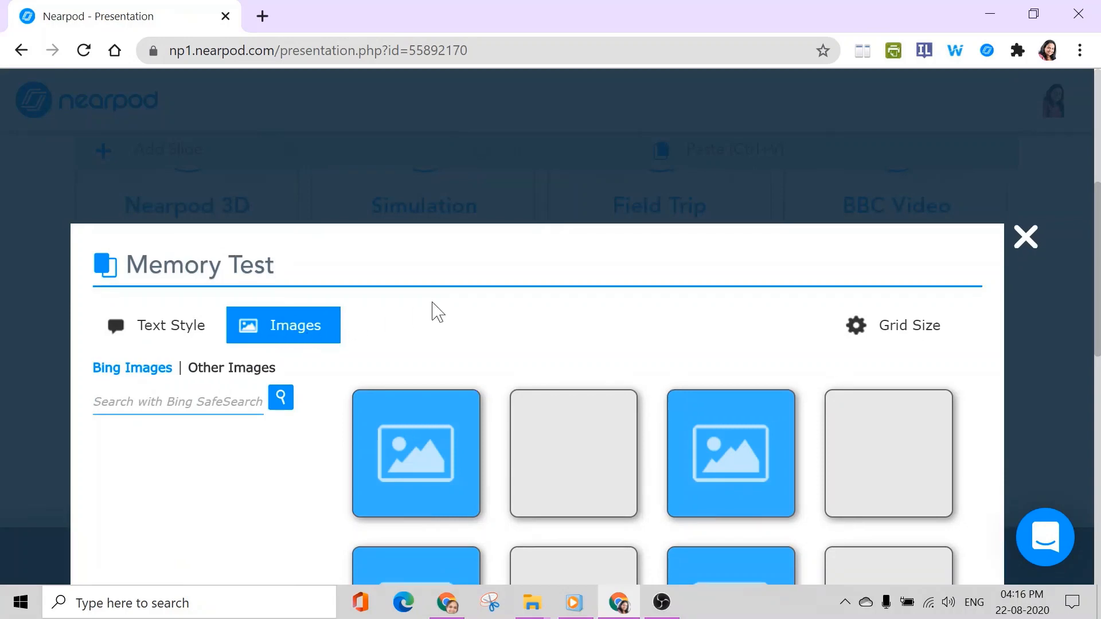
{"action": "scroll", "coordinate": [432, 309], "scroll_direction": "down", "scroll_amount": 2}
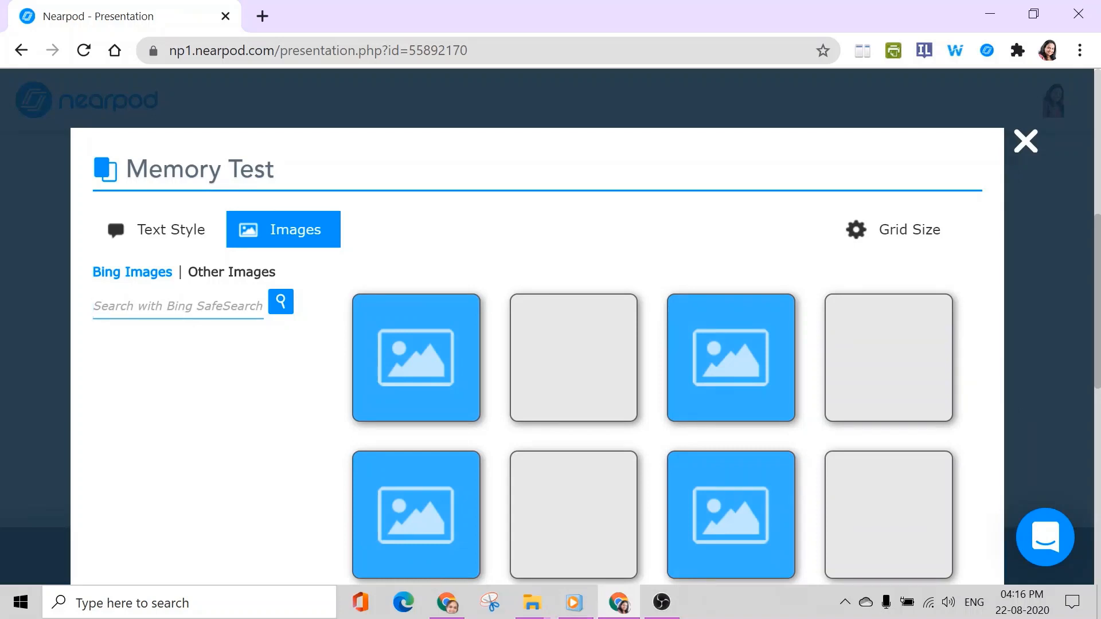
{"action": "type", "text": "sway"}
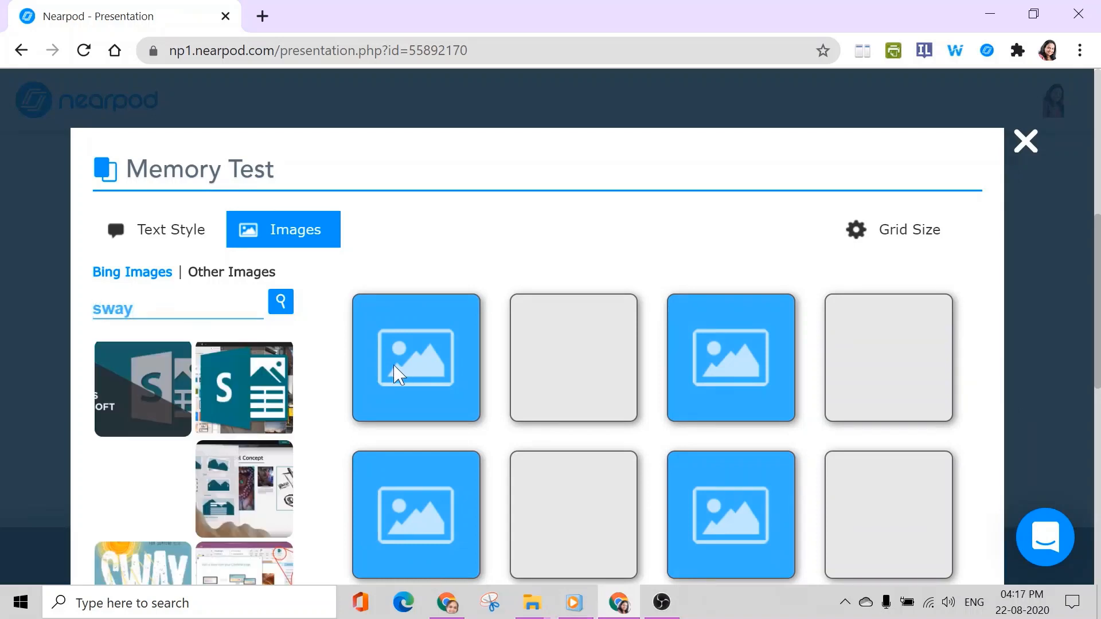
{"action": "mouse_move", "coordinate": [232, 398]}
{"action": "left_mouse_down"}
{"action": "mouse_move", "coordinate": [369, 361]}
{"action": "mouse_move", "coordinate": [241, 407]}
{"action": "mouse_move", "coordinate": [232, 398]}
{"action": "left_mouse_up"}
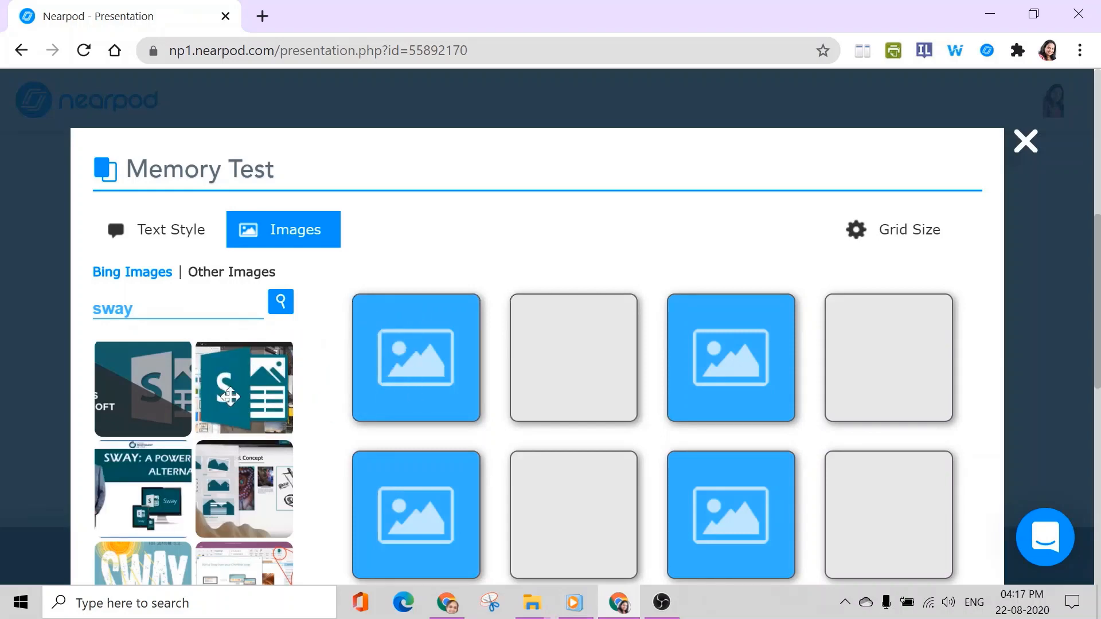
{"action": "left_click_drag", "start_coordinate": [230, 397], "coordinate": [395, 361]}
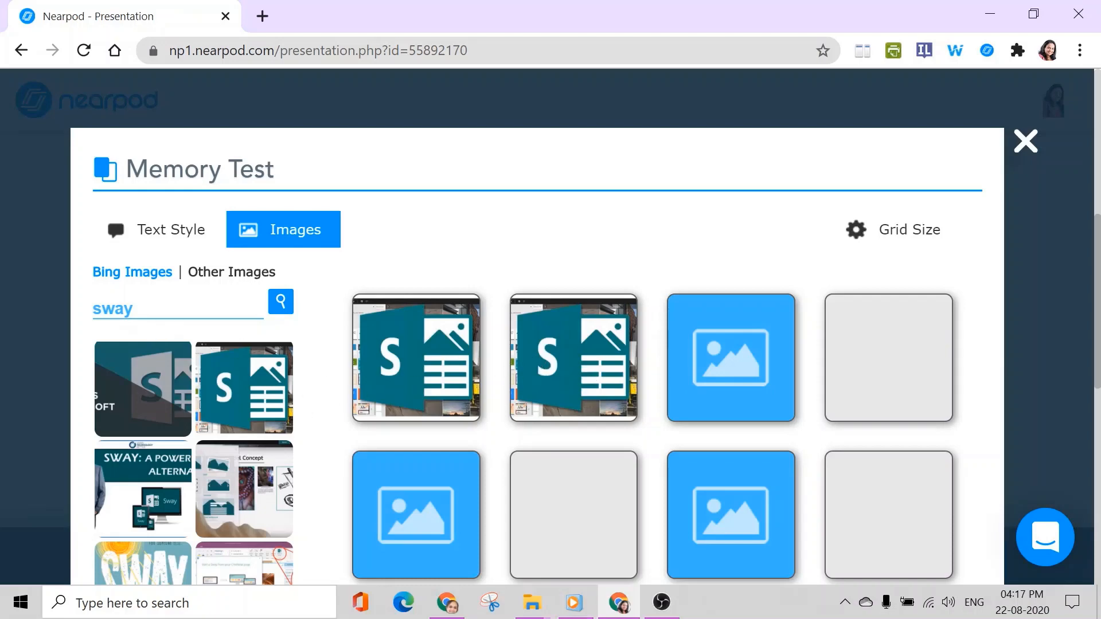
Place the planets-and-Taj-Mahal collage from a "3d nearpod" search on the second pair and the "QUIZ!" picture from a "quiz" search on the third
{"action": "key", "text": "BackSpace"}
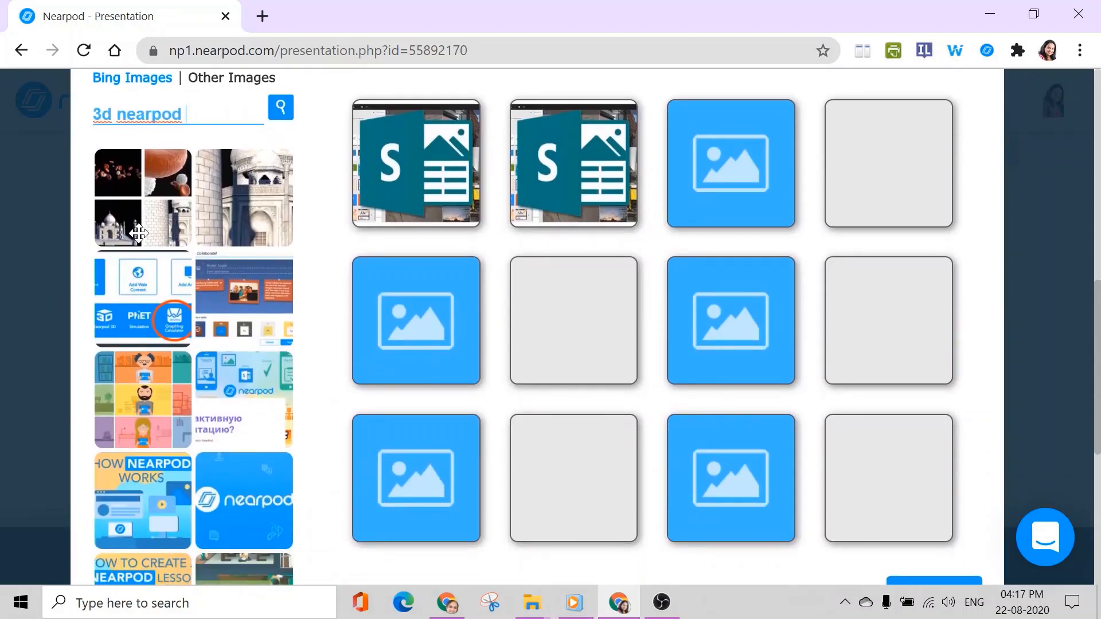
{"action": "left_click_drag", "start_coordinate": [136, 220], "coordinate": [752, 212]}
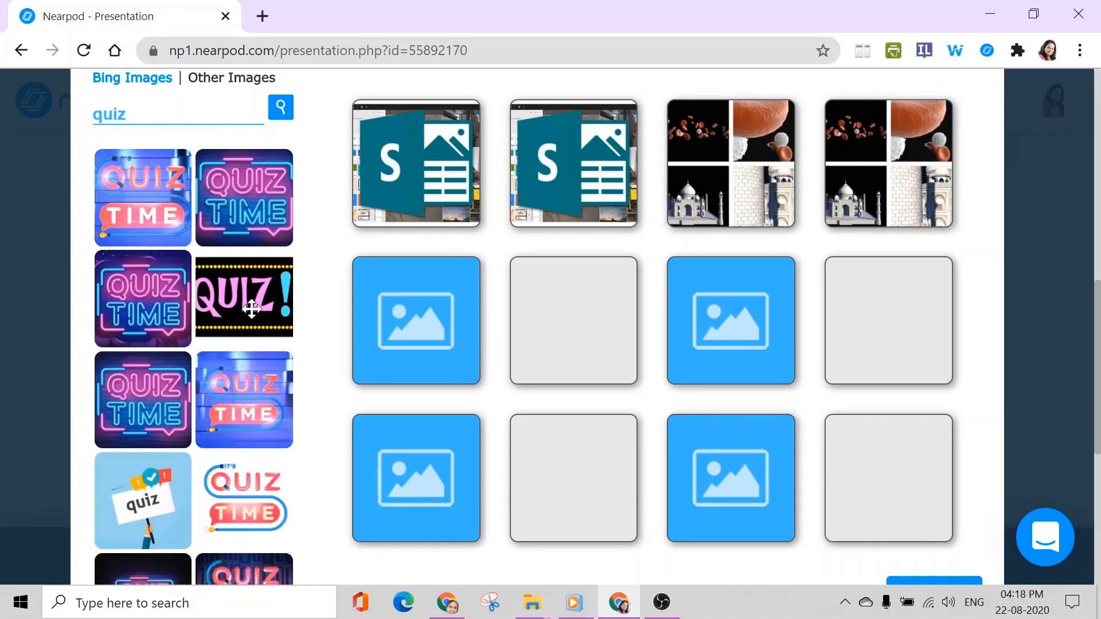
{"action": "left_click_drag", "start_coordinate": [282, 313], "coordinate": [436, 347]}
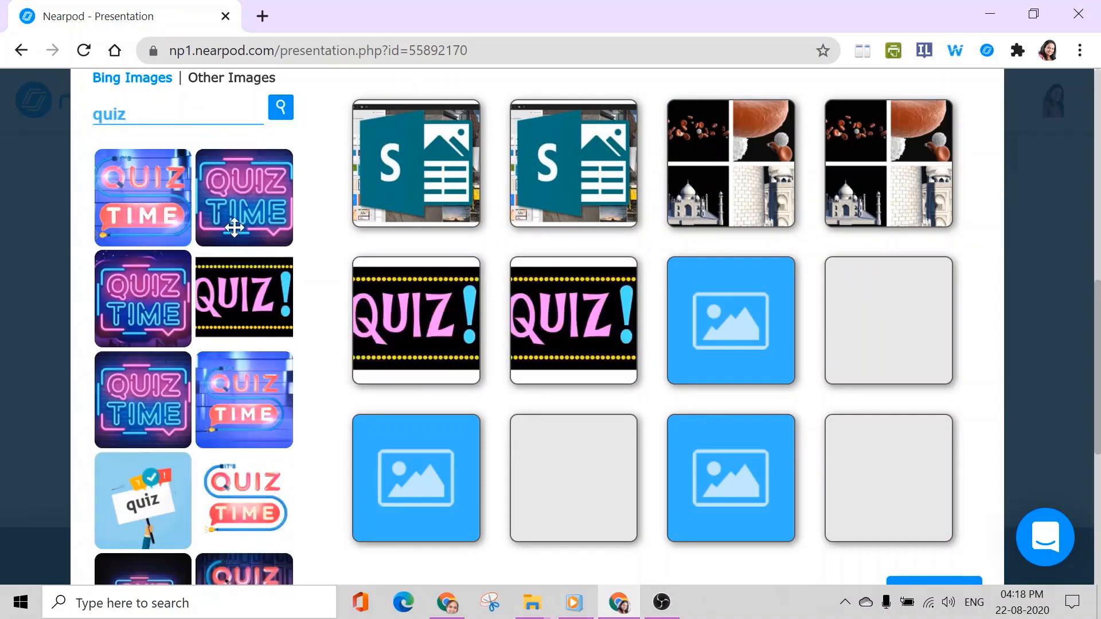
Search the images for "time to climb" and place the "Time to Climb FREE Gamification Activities" picture on the fourth pair
{"action": "key", "text": "BackSpace"}
{"action": "key", "text": "BackSpace"}
{"action": "key", "text": "BackSpace"}
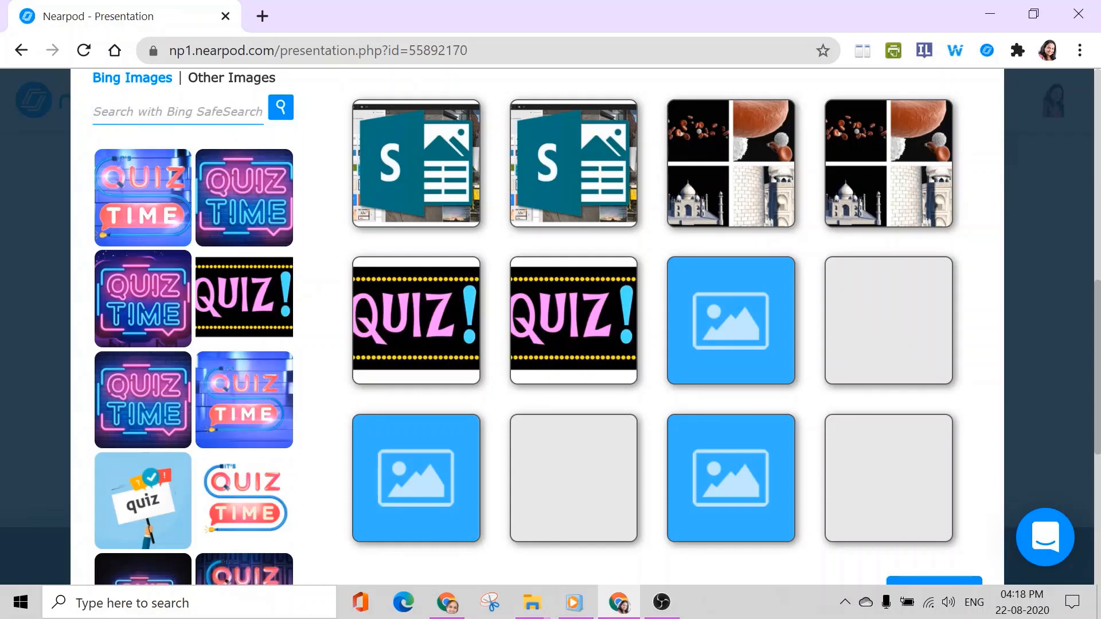
{"action": "type", "text": "time to climb"}
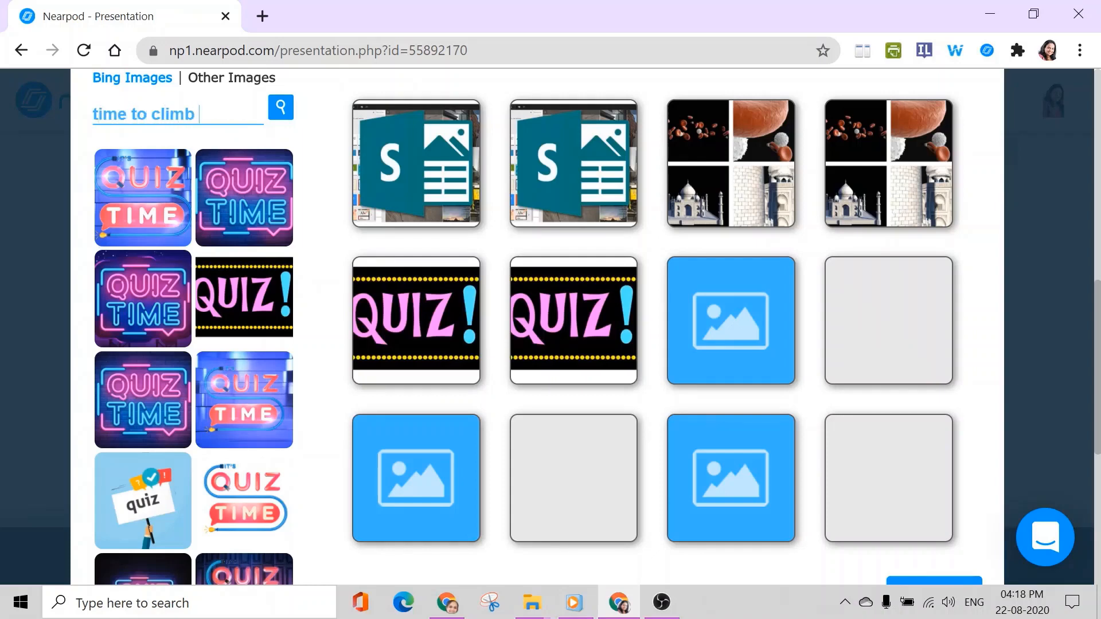
{"action": "left_click", "coordinate": [282, 118]}
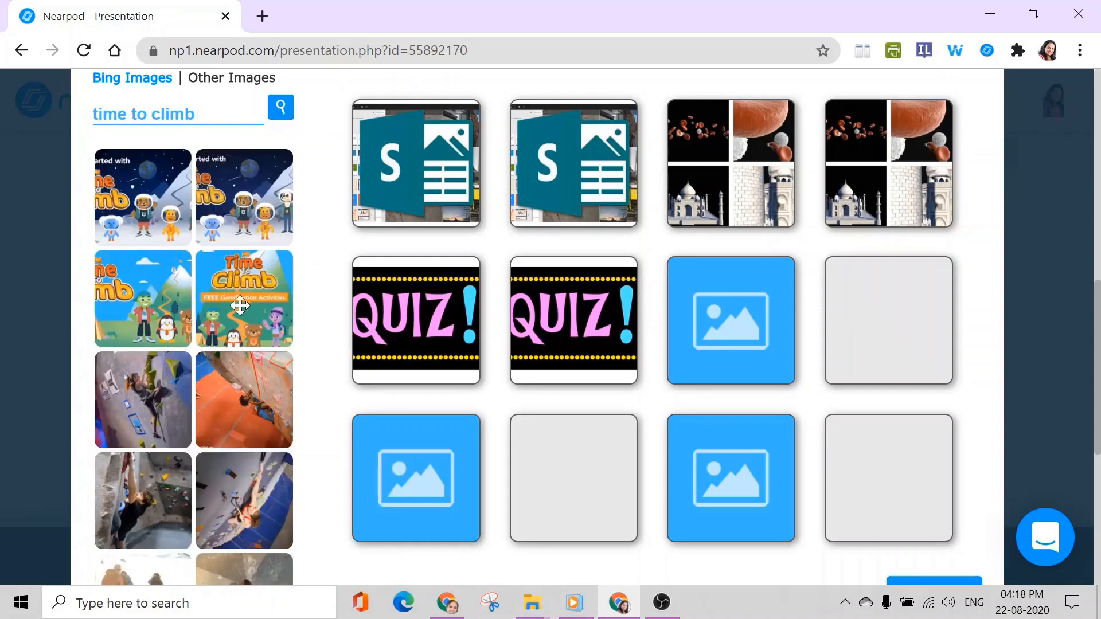
{"action": "left_click_drag", "start_coordinate": [240, 303], "coordinate": [711, 299]}
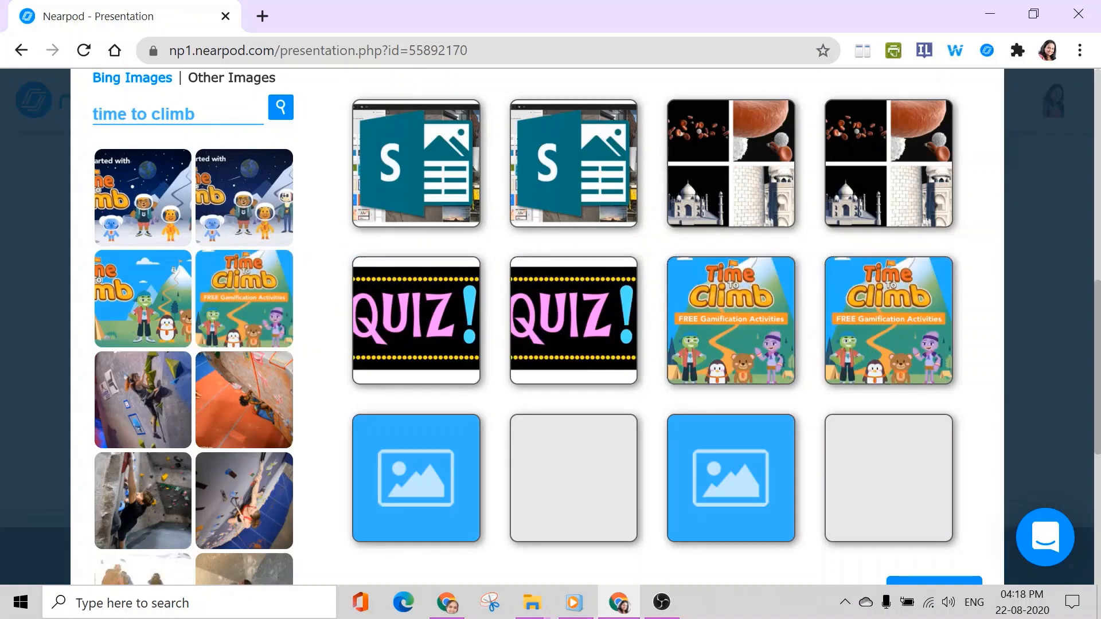
Fill the last two pairs with a Flipgrid picture and the POLL ballot box picture from a "poll" image search
{"action": "key", "text": "ctrl+a"}
{"action": "key", "text": "BackSpace"}
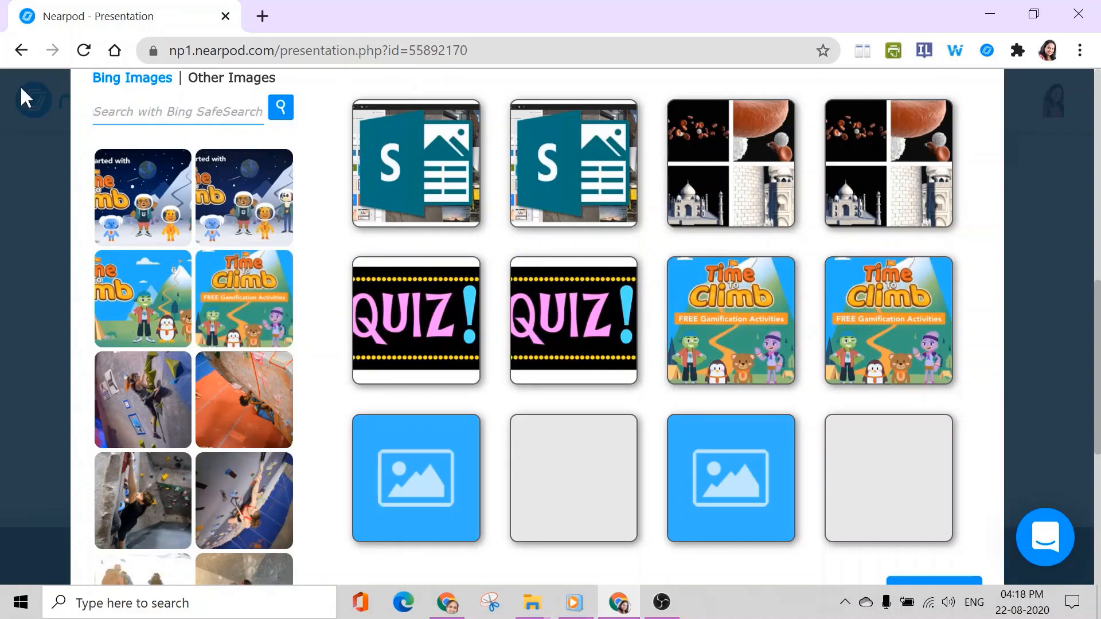
{"action": "type", "text": "poll"}
{"action": "key", "text": "Return"}
{"action": "scroll", "coordinate": [251, 312], "scroll_direction": "up", "scroll_amount": 1}
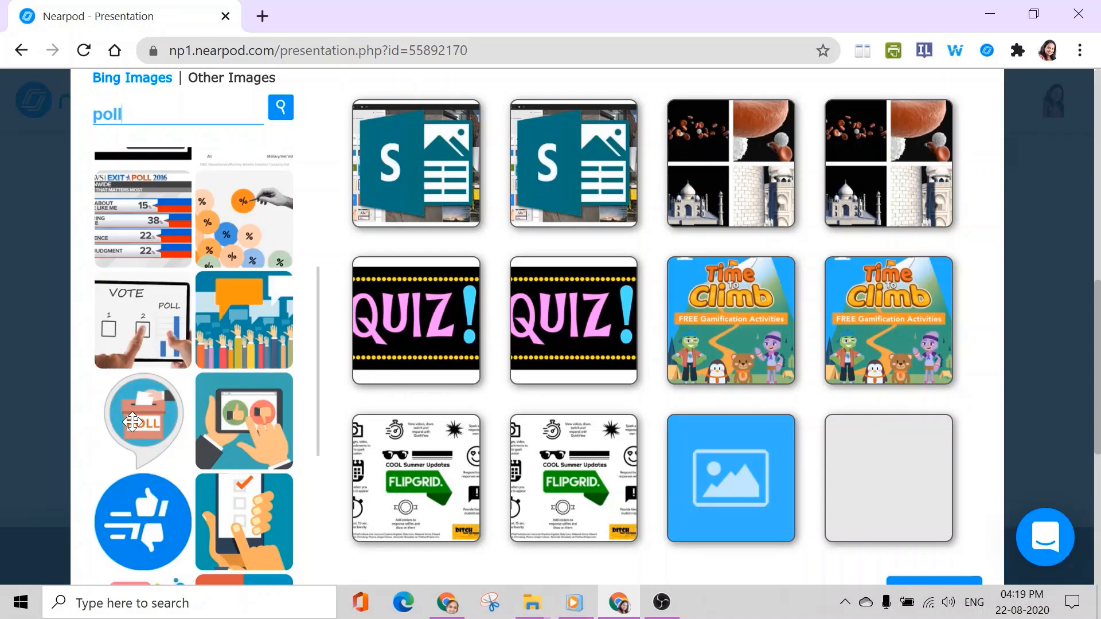
{"action": "left_click_drag", "start_coordinate": [132, 423], "coordinate": [729, 491]}
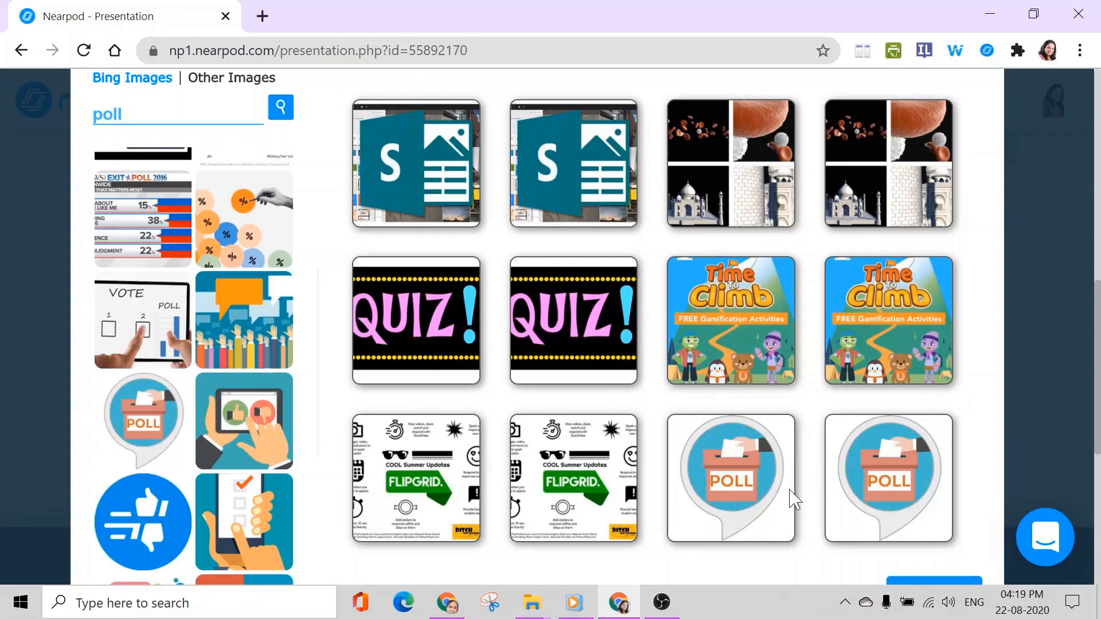
Check the completed card pairs, enable the Final Question option and proceed to the final question's setup
{"action": "scroll", "coordinate": [886, 448], "scroll_direction": "down", "scroll_amount": 1}
{"action": "scroll", "coordinate": [918, 442], "scroll_direction": "down", "scroll_amount": 3}
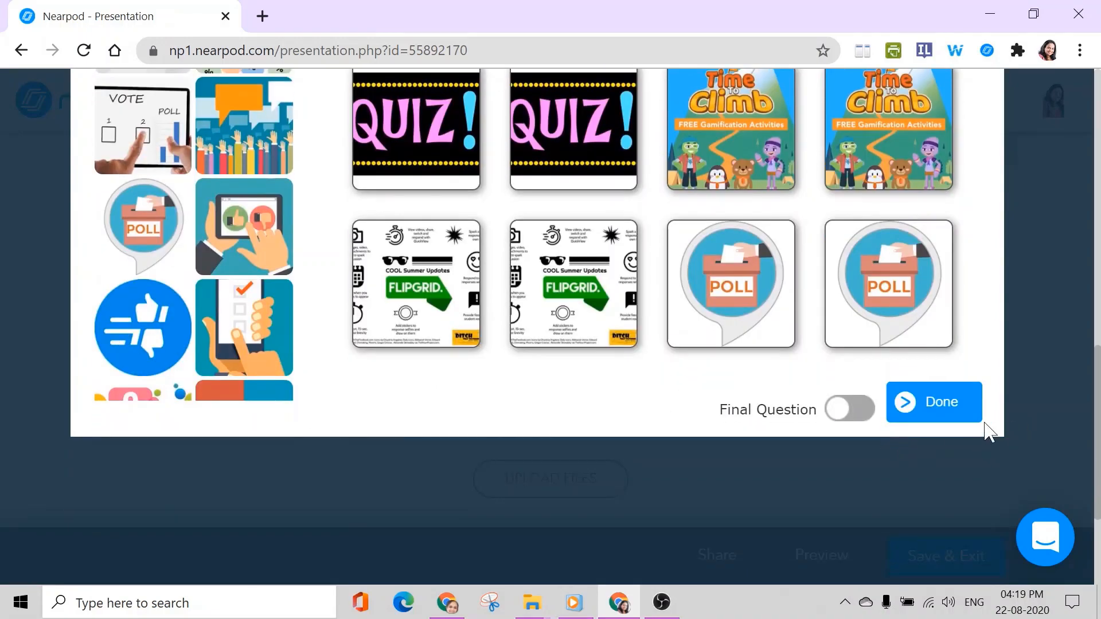
{"action": "scroll", "coordinate": [979, 431], "scroll_direction": "up", "scroll_amount": 6}
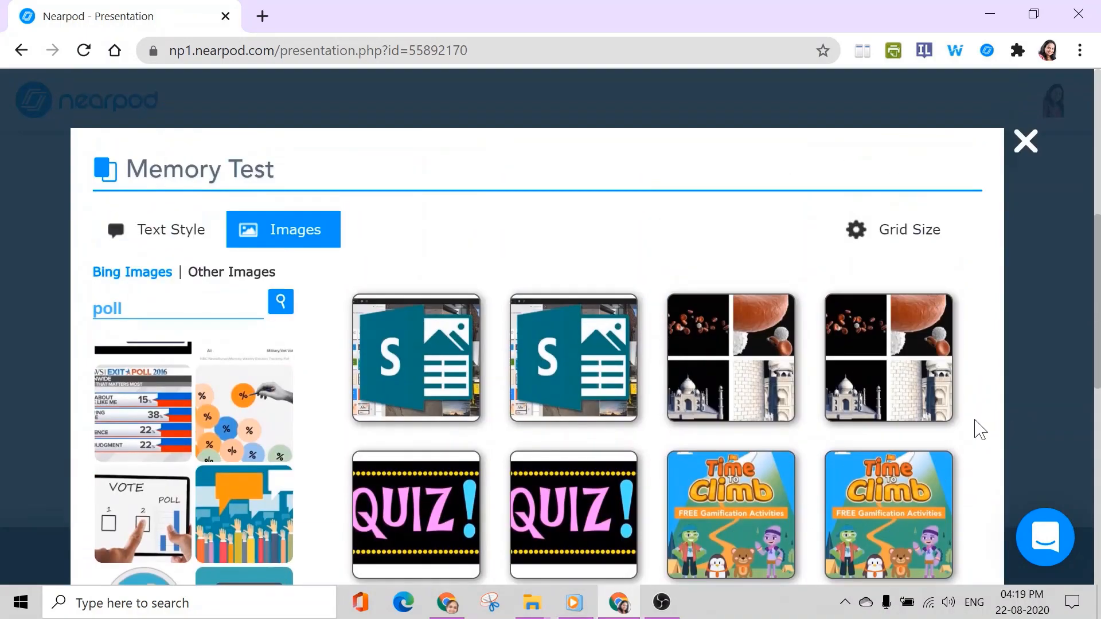
{"action": "scroll", "coordinate": [978, 430], "scroll_direction": "down", "scroll_amount": 6}
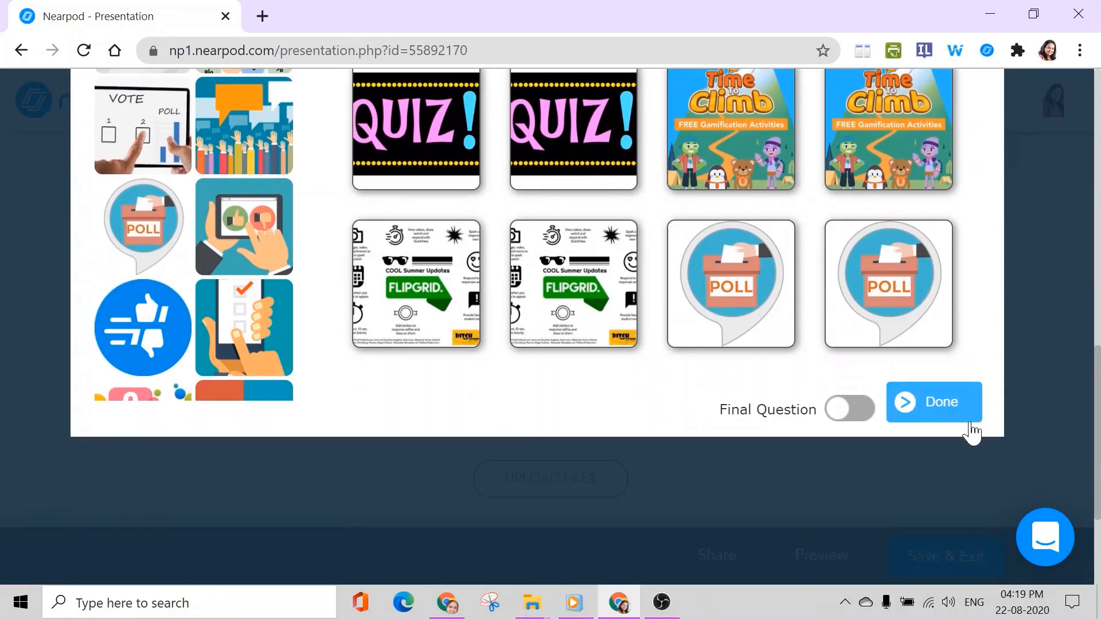
{"action": "left_click", "coordinate": [859, 413]}
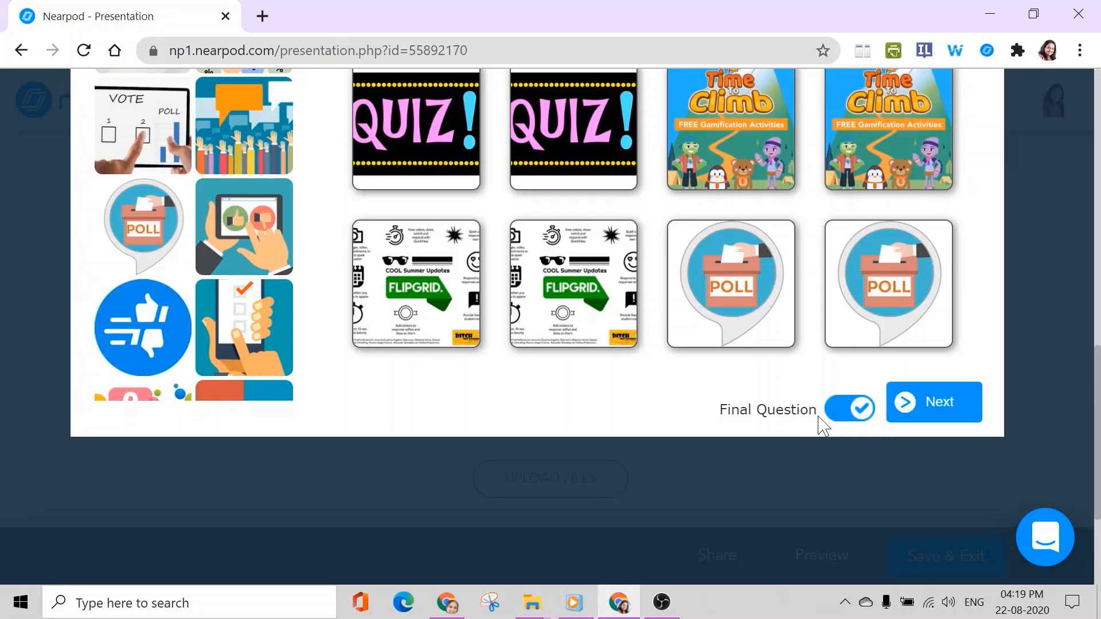
{"action": "left_click", "coordinate": [924, 416]}
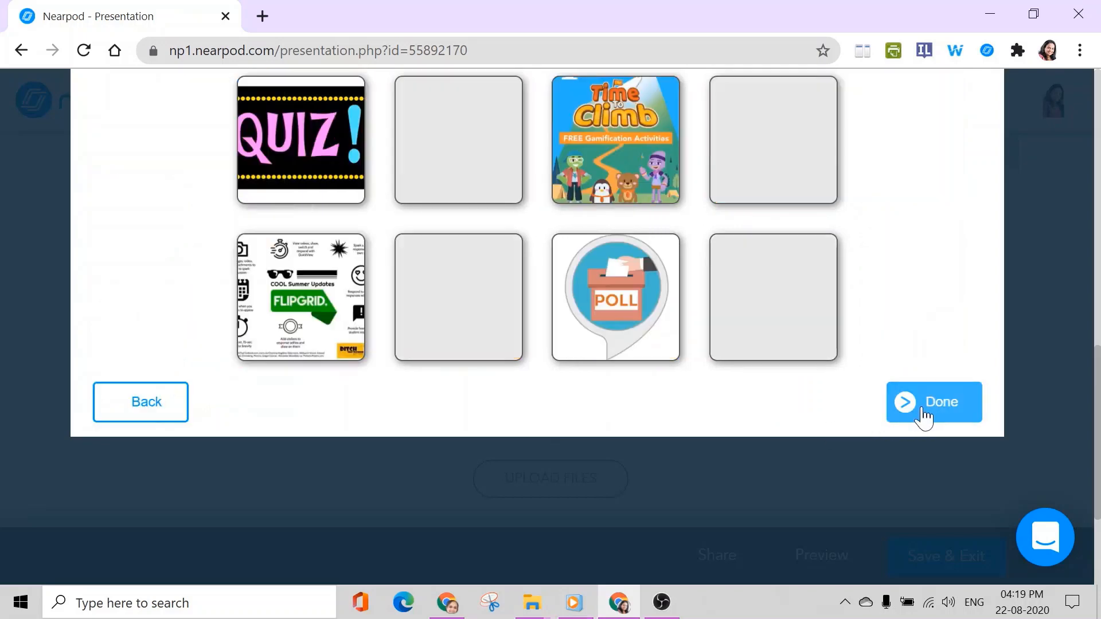
{"action": "left_click", "coordinate": [924, 416]}
{"action": "scroll", "coordinate": [889, 318], "scroll_direction": "up", "scroll_amount": 2}
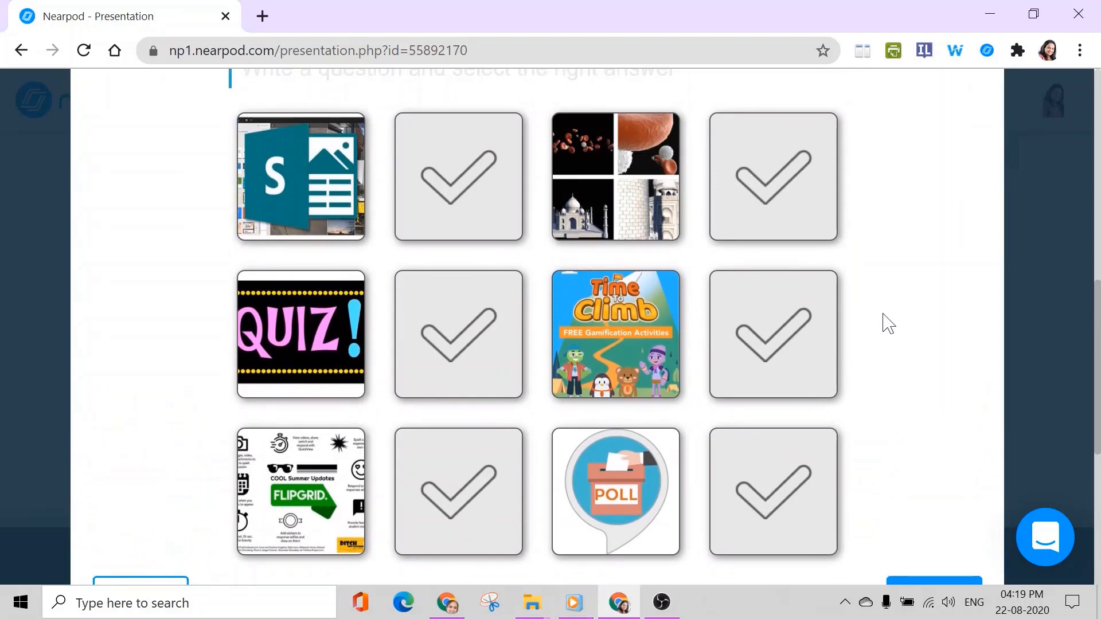
Set the final question to "Teacher and student url has to be given in --------------activity" with the Flipgrid card as answer, and save the Memory Test
{"action": "left_click", "coordinate": [243, 164]}
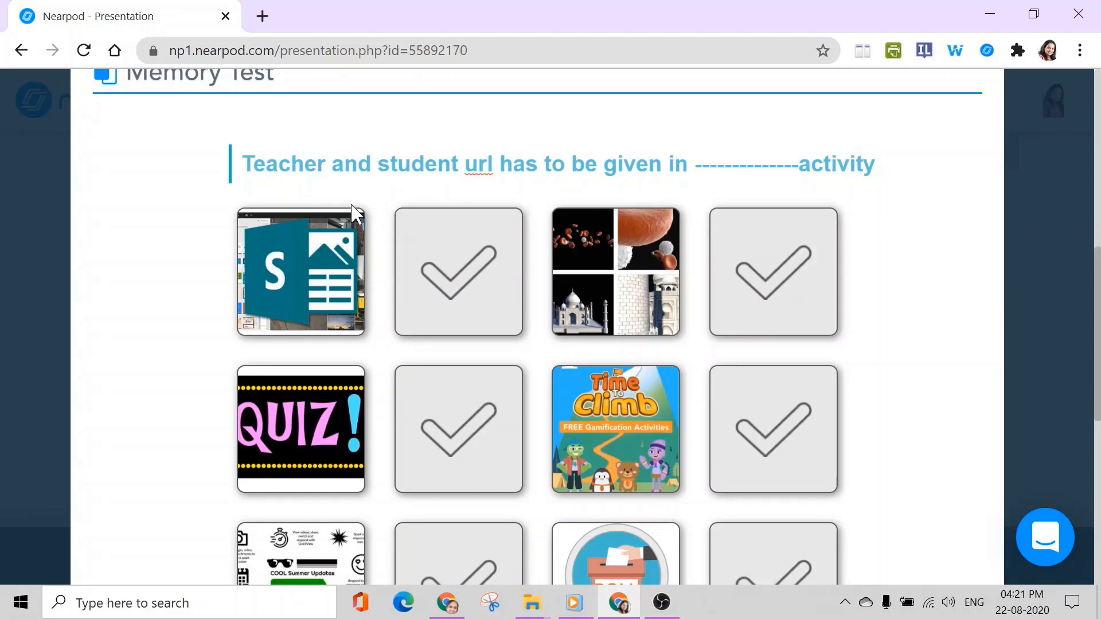
{"action": "scroll", "coordinate": [843, 287], "scroll_direction": "down", "scroll_amount": 2}
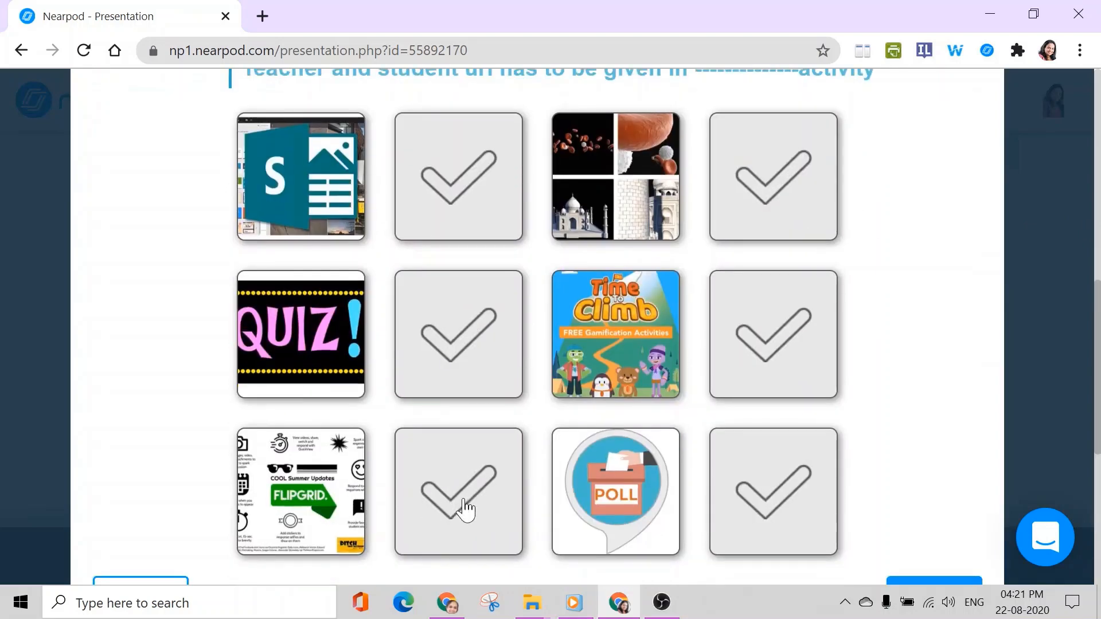
{"action": "left_click", "coordinate": [465, 508]}
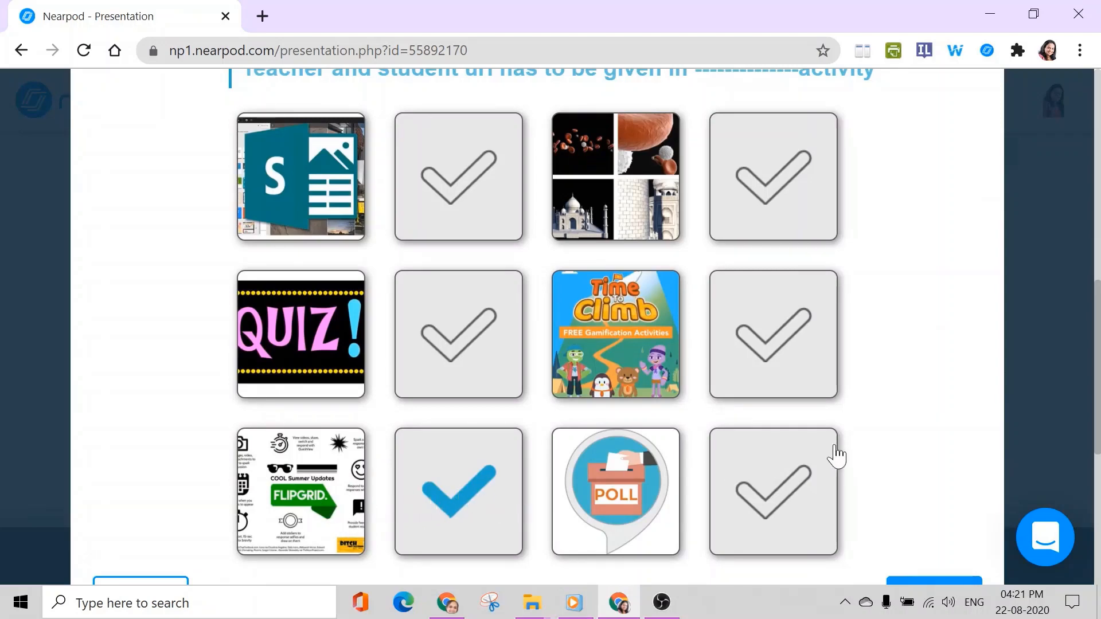
{"action": "scroll", "coordinate": [861, 451], "scroll_direction": "down", "scroll_amount": 4}
{"action": "left_click", "coordinate": [933, 416]}
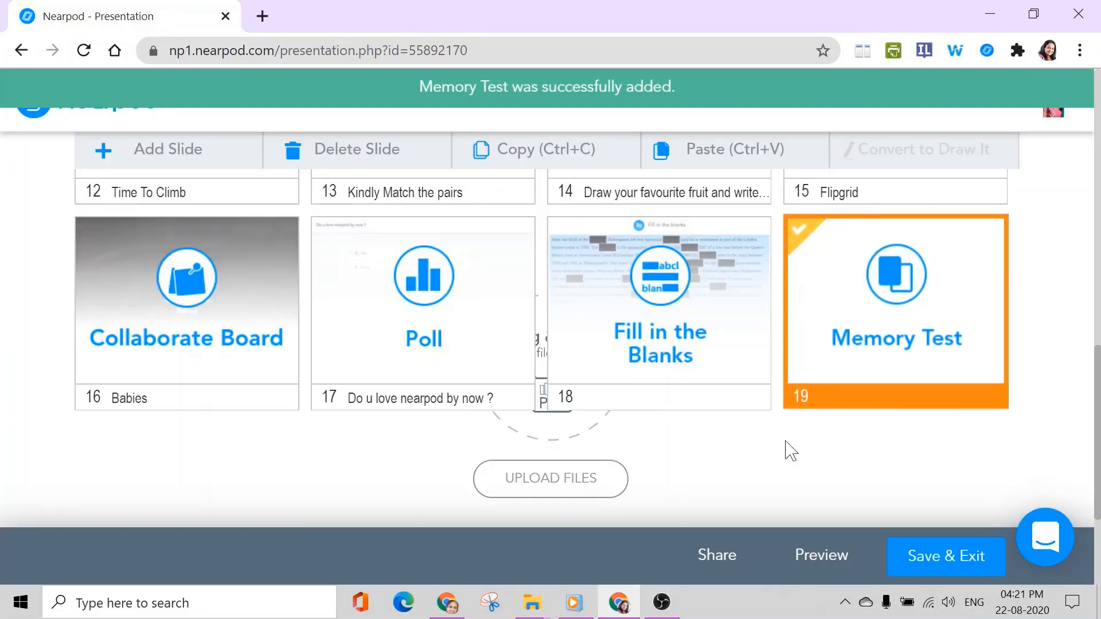
Review the activity types available for a new slide and look back over the presentation's existing slides
{"action": "scroll", "coordinate": [782, 450], "scroll_direction": "up", "scroll_amount": 2}
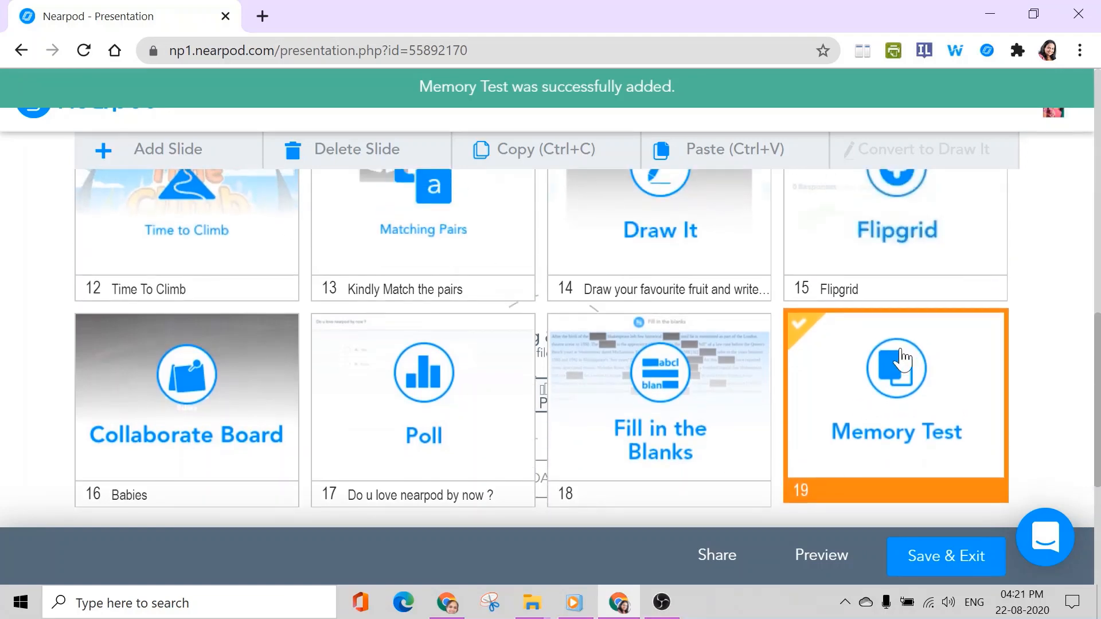
{"action": "left_click", "coordinate": [180, 160]}
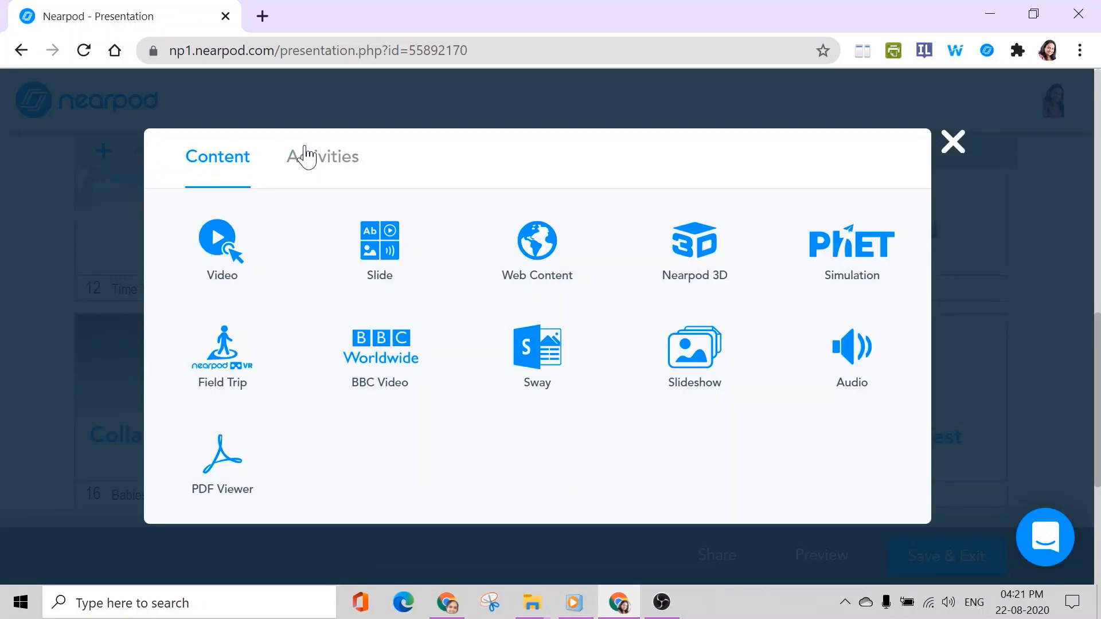
{"action": "left_click", "coordinate": [356, 167]}
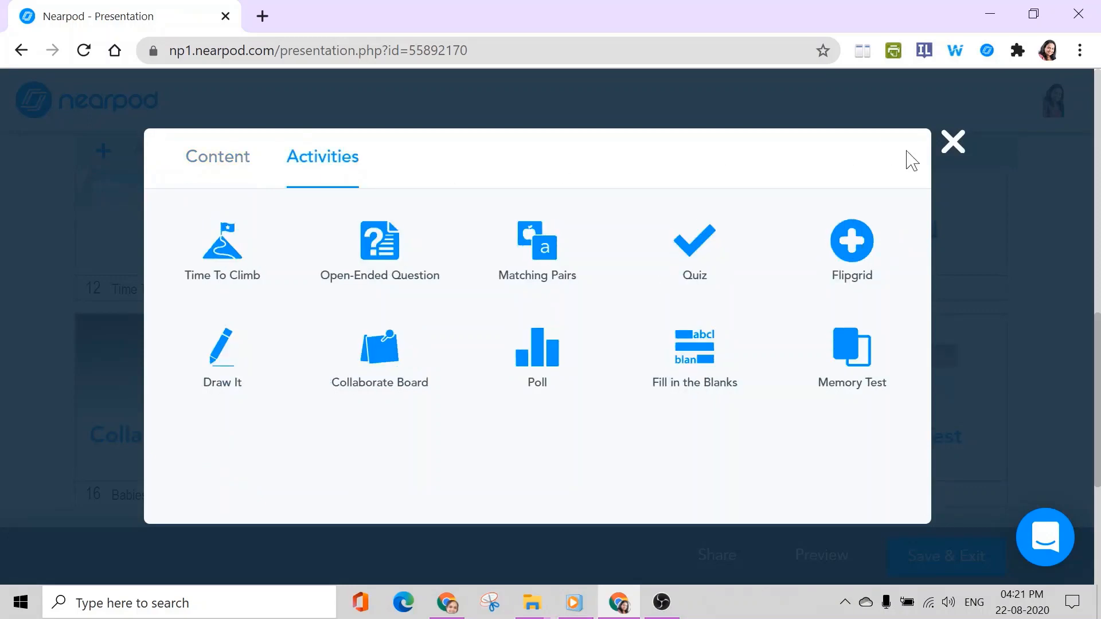
{"action": "left_click", "coordinate": [953, 145]}
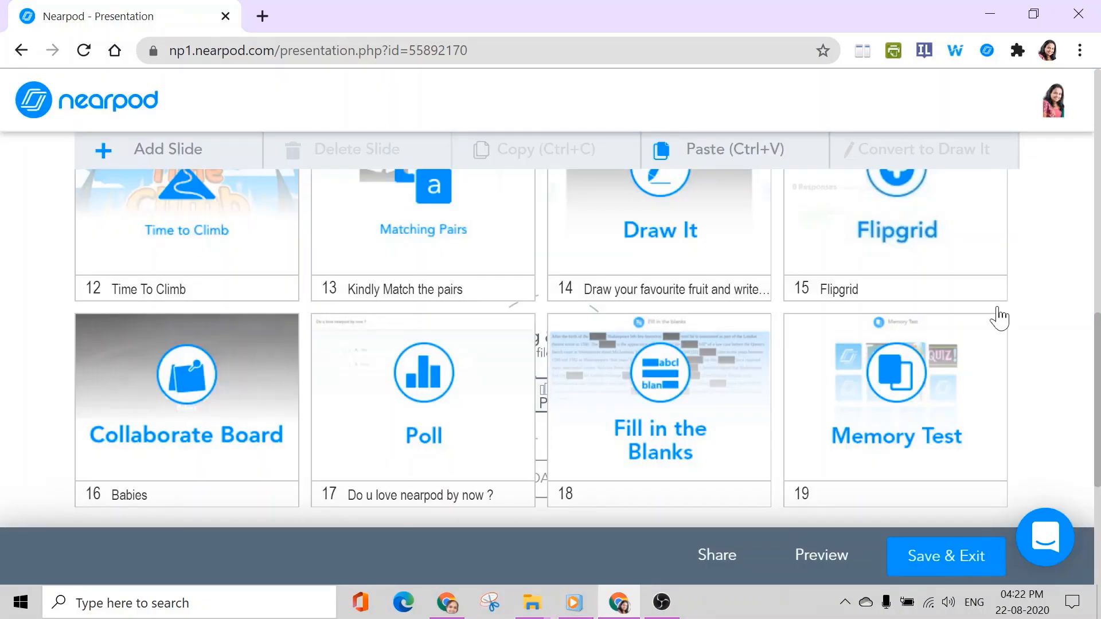
{"action": "scroll", "coordinate": [1006, 371], "scroll_direction": "up", "scroll_amount": 6}
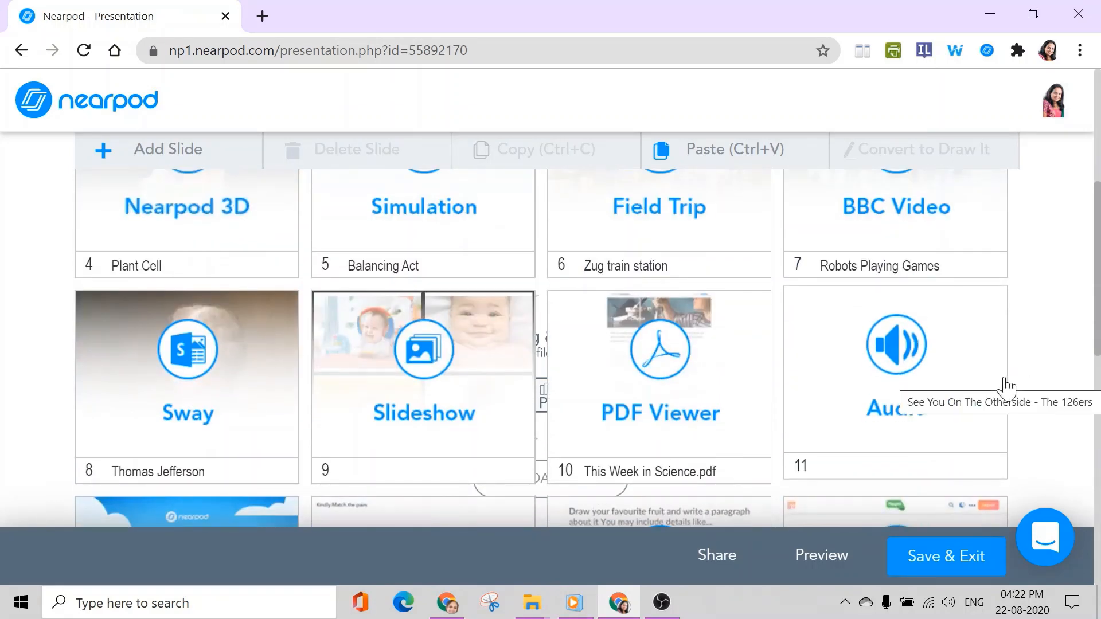
{"action": "scroll", "coordinate": [1041, 318], "scroll_direction": "up", "scroll_amount": 2}
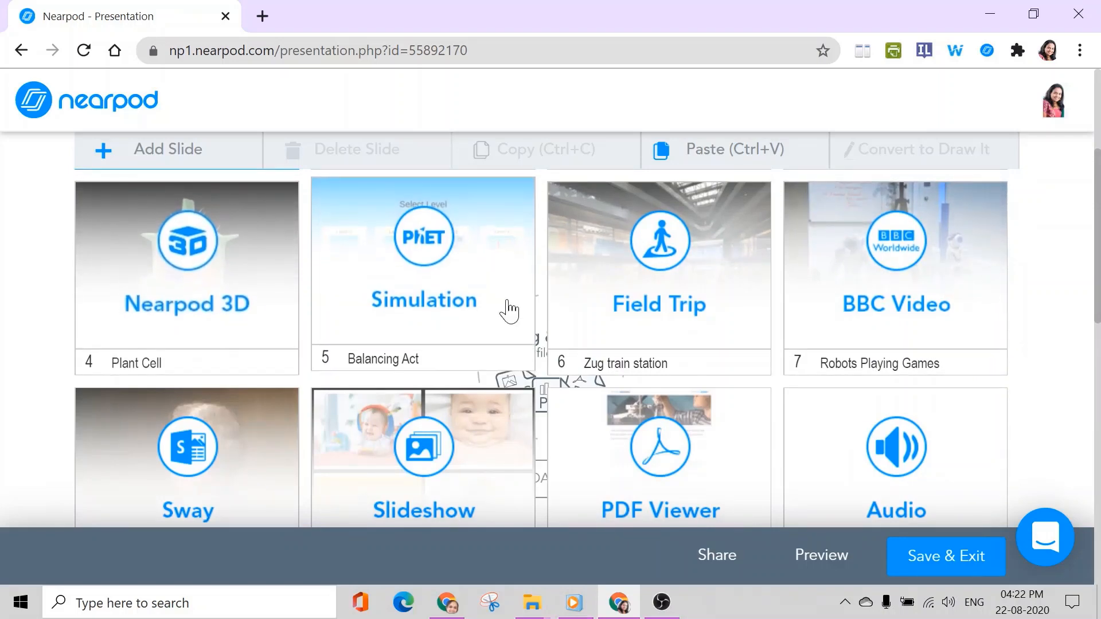
Move the Quiz Assignment web content slide so that it follows the Robots Playing Games BBC video slide
{"action": "scroll", "coordinate": [345, 315], "scroll_direction": "up", "scroll_amount": 1}
{"action": "scroll", "coordinate": [349, 320], "scroll_direction": "up", "scroll_amount": 2}
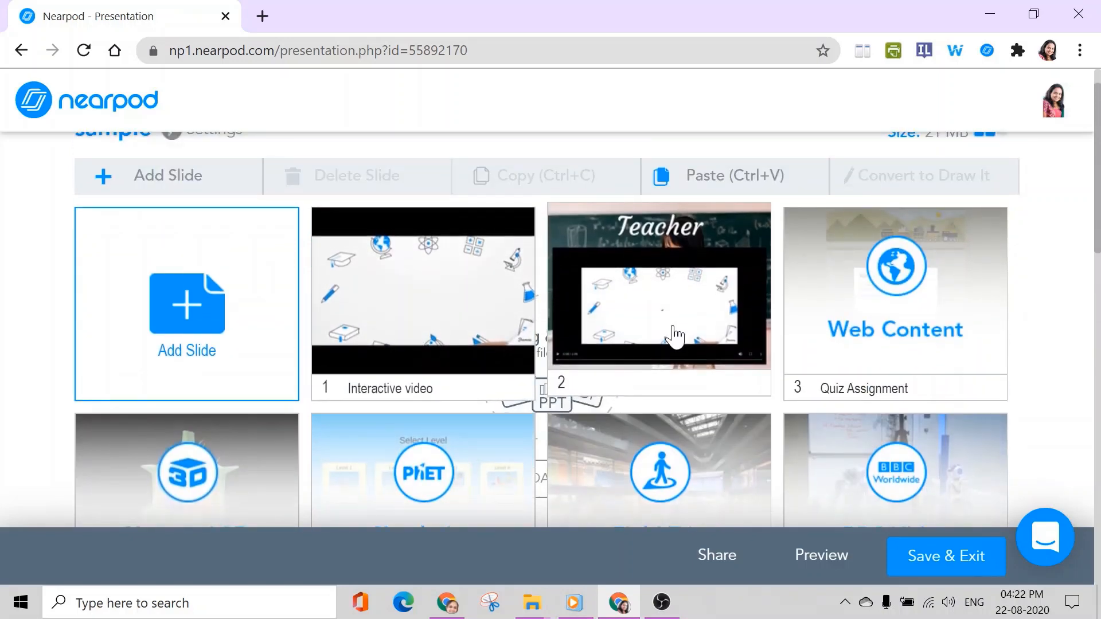
{"action": "scroll", "coordinate": [677, 335], "scroll_direction": "down", "scroll_amount": 2}
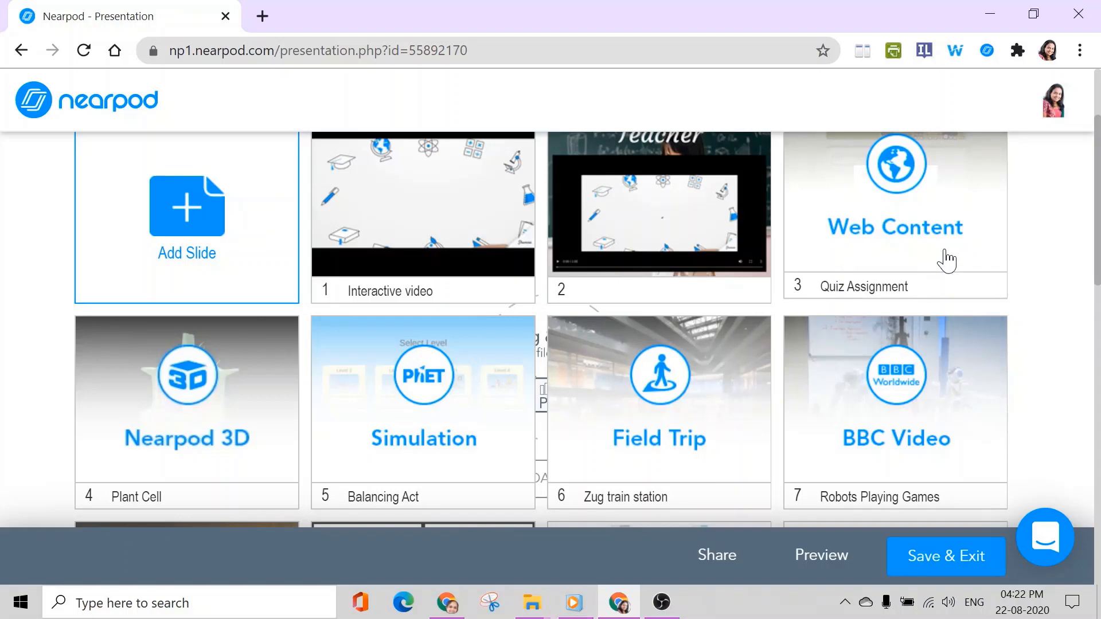
{"action": "left_click_drag", "start_coordinate": [946, 261], "coordinate": [959, 467]}
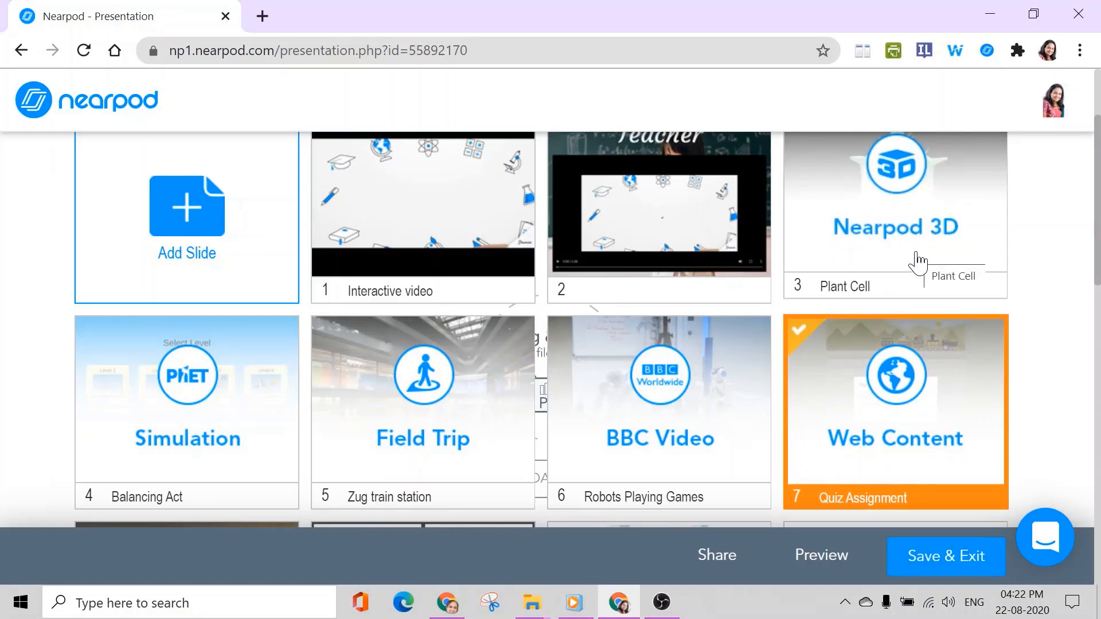
Insert a new content slide between slide 2 and the Plant Cell Nearpod 3D slide
{"action": "left_click", "coordinate": [886, 260]}
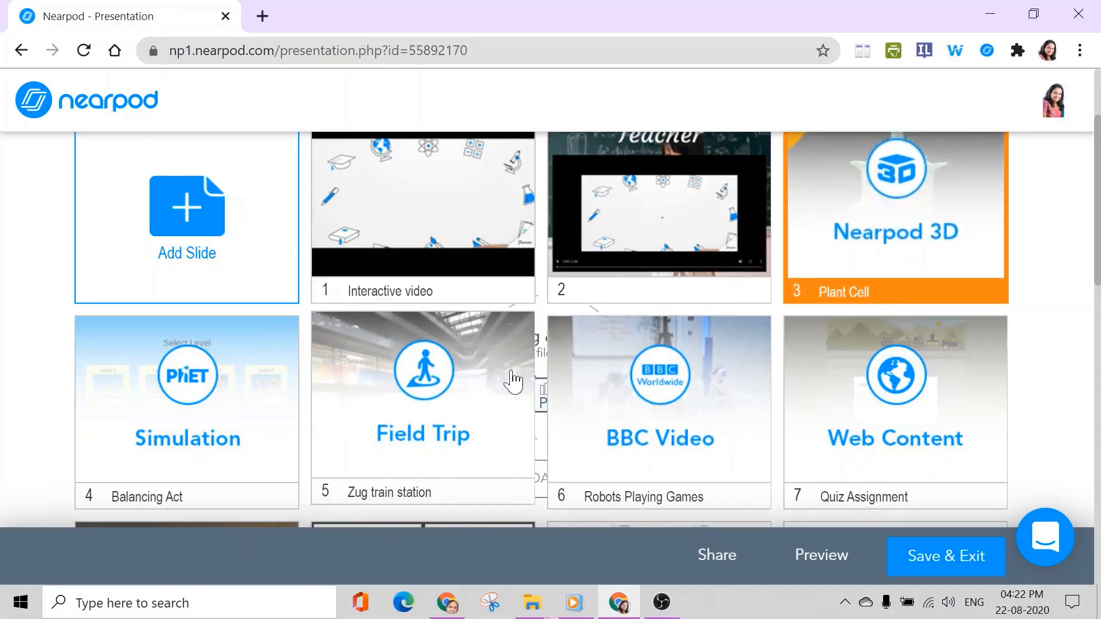
{"action": "scroll", "coordinate": [511, 381], "scroll_direction": "down", "scroll_amount": 4}
{"action": "scroll", "coordinate": [511, 381], "scroll_direction": "down", "scroll_amount": 10}
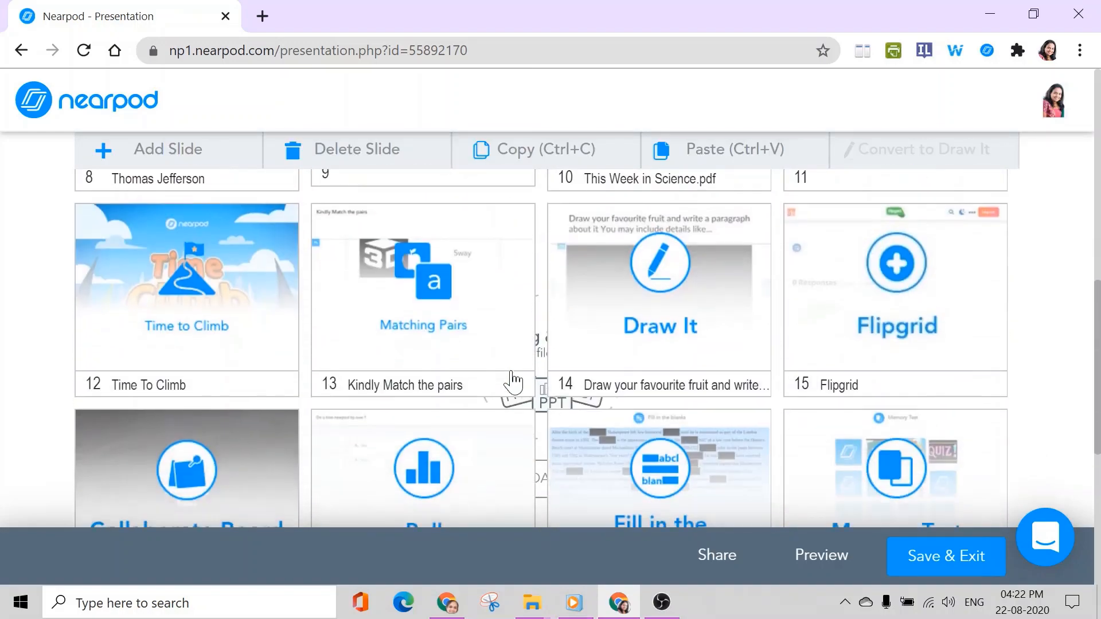
{"action": "scroll", "coordinate": [513, 381], "scroll_direction": "up", "scroll_amount": 8}
{"action": "scroll", "coordinate": [511, 381], "scroll_direction": "up", "scroll_amount": 6}
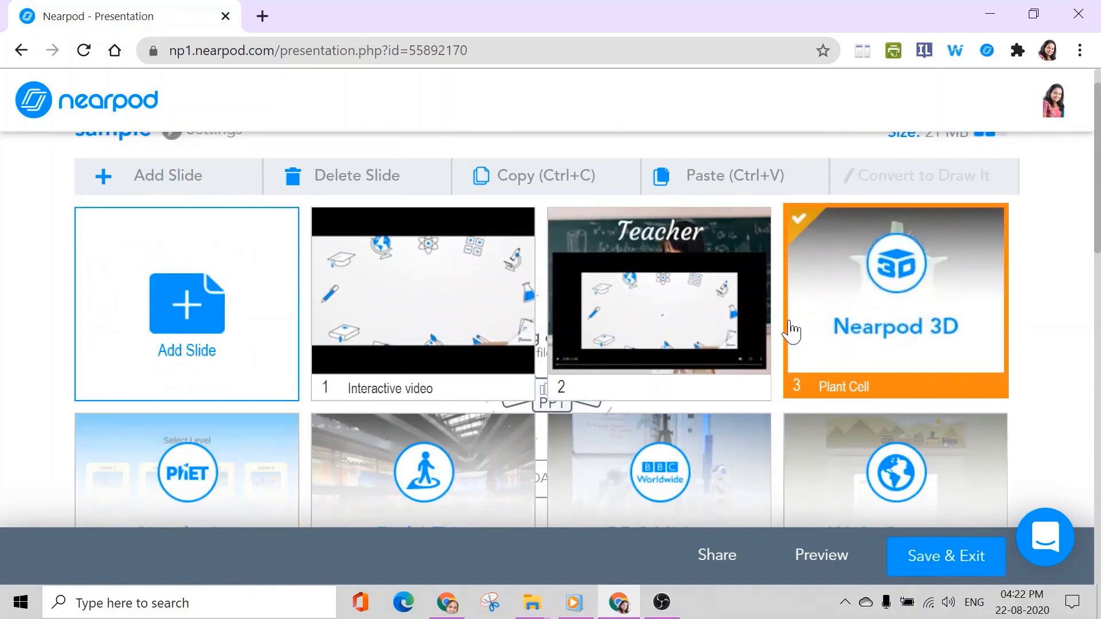
{"action": "left_click", "coordinate": [863, 287]}
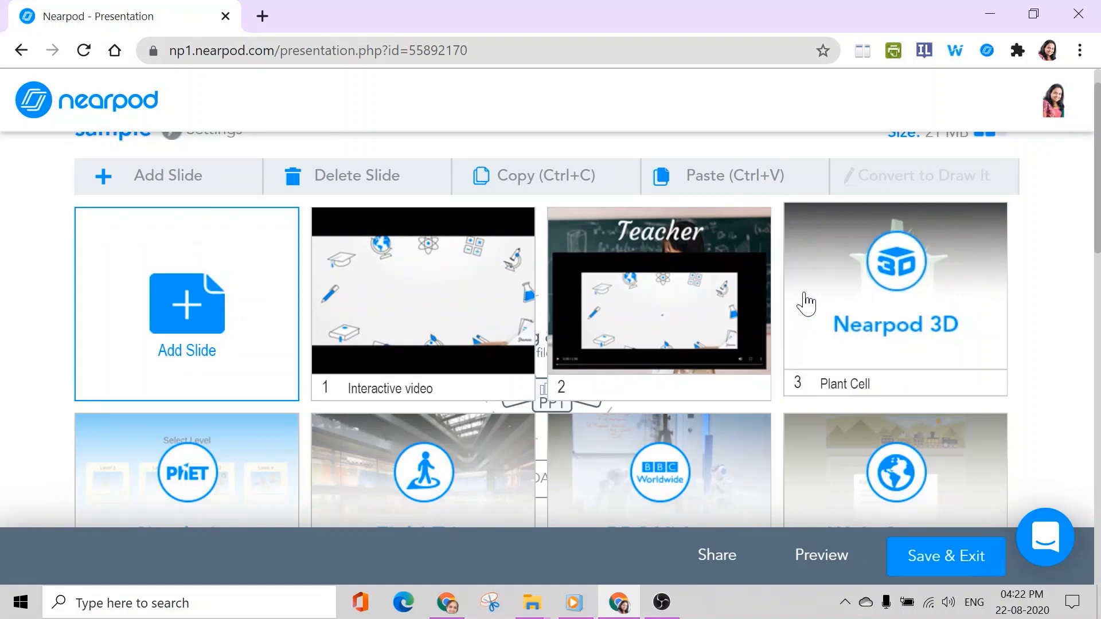
{"action": "right_click", "coordinate": [778, 307]}
{"action": "mouse_move", "coordinate": [823, 272]}
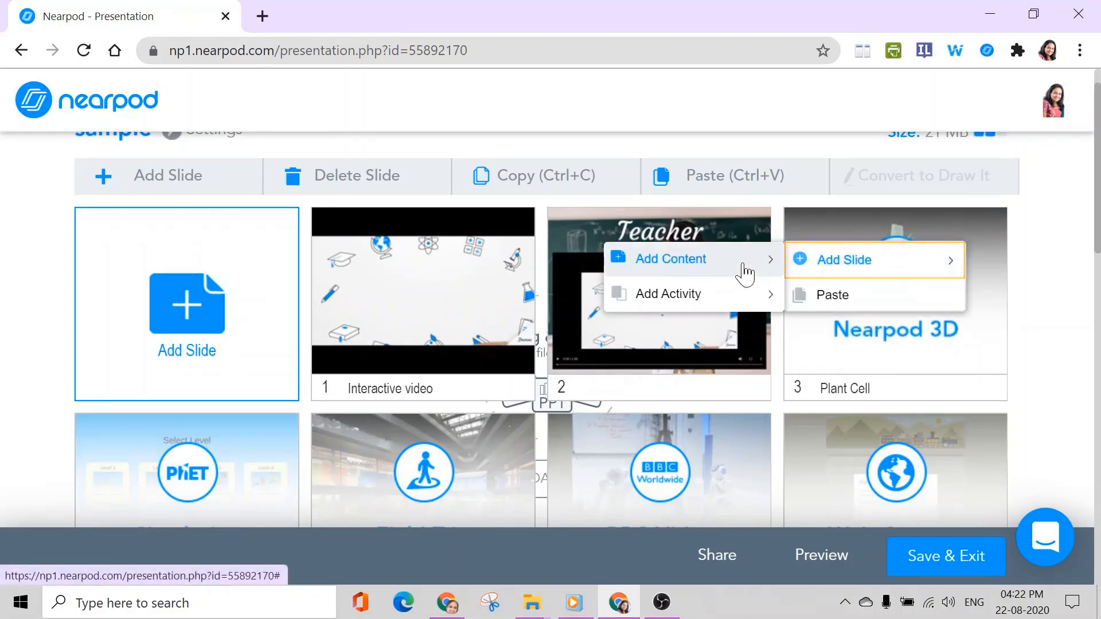
{"action": "mouse_move", "coordinate": [746, 273]}
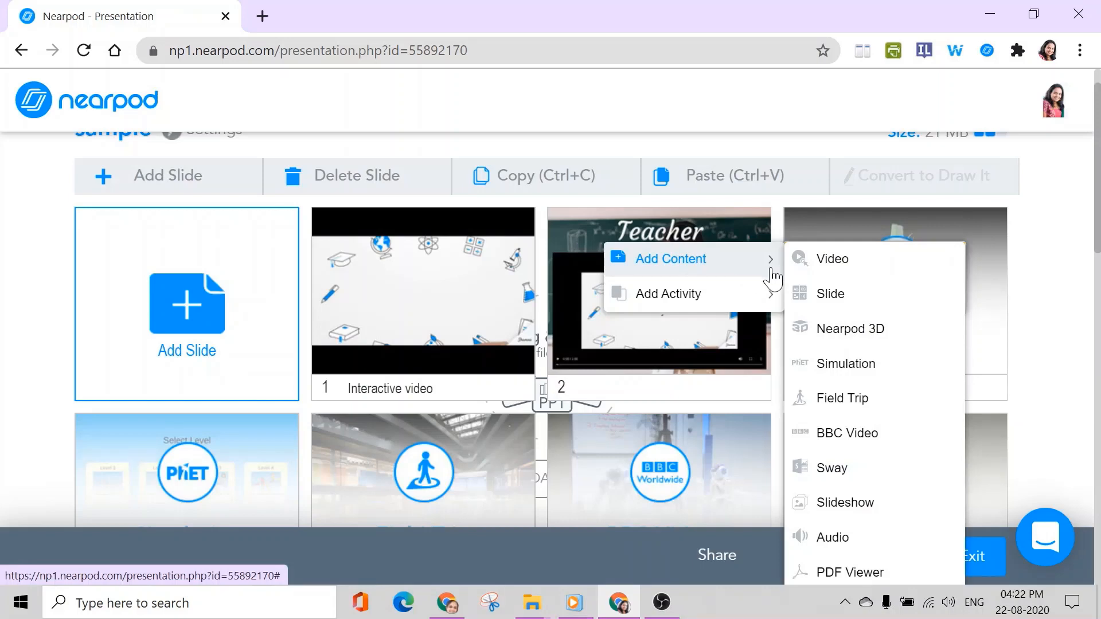
{"action": "left_click", "coordinate": [832, 299]}
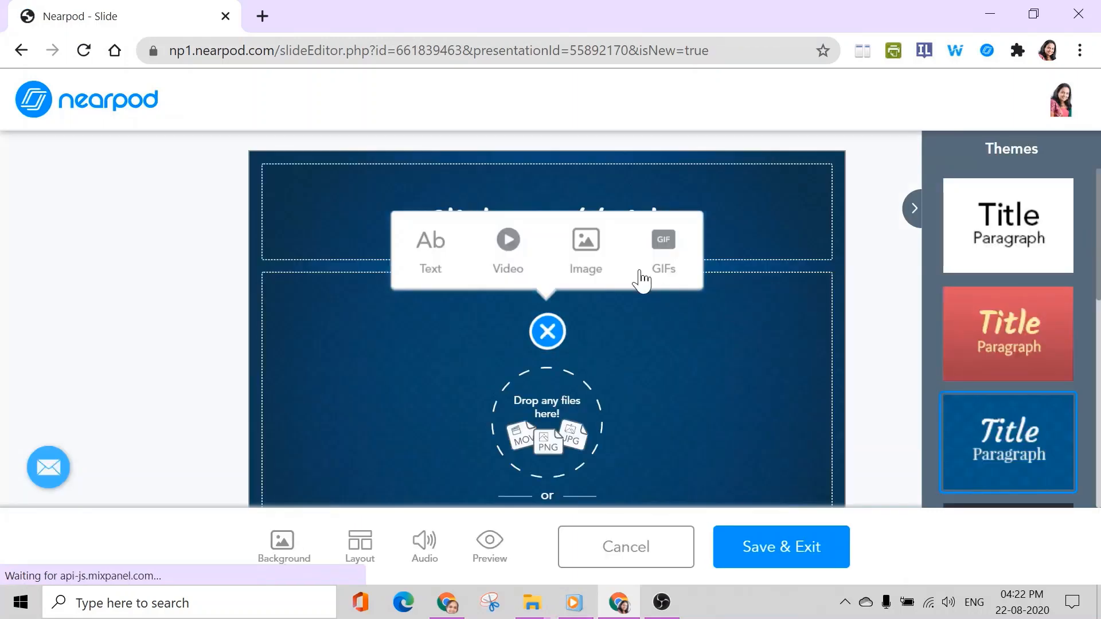
Add body text to the new slide reading "You will see a 3d view os plant cell.Write about it in 100 words"
{"action": "left_click", "coordinate": [442, 253]}
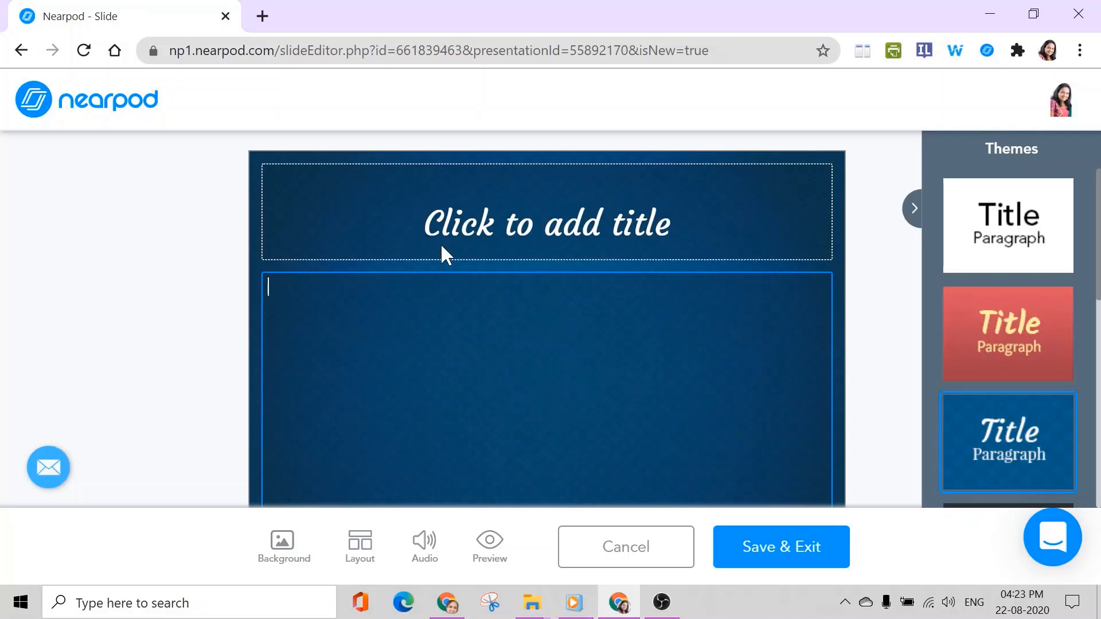
{"action": "type", "text": "You will see a 3d v"}
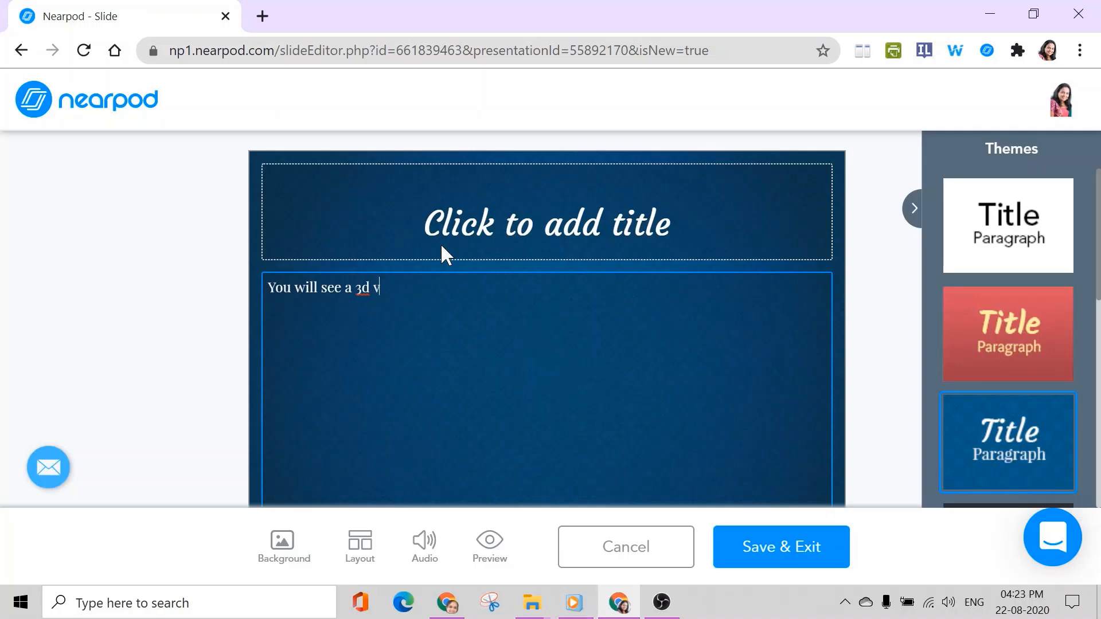
{"action": "type", "text": "iew os plant cell."}
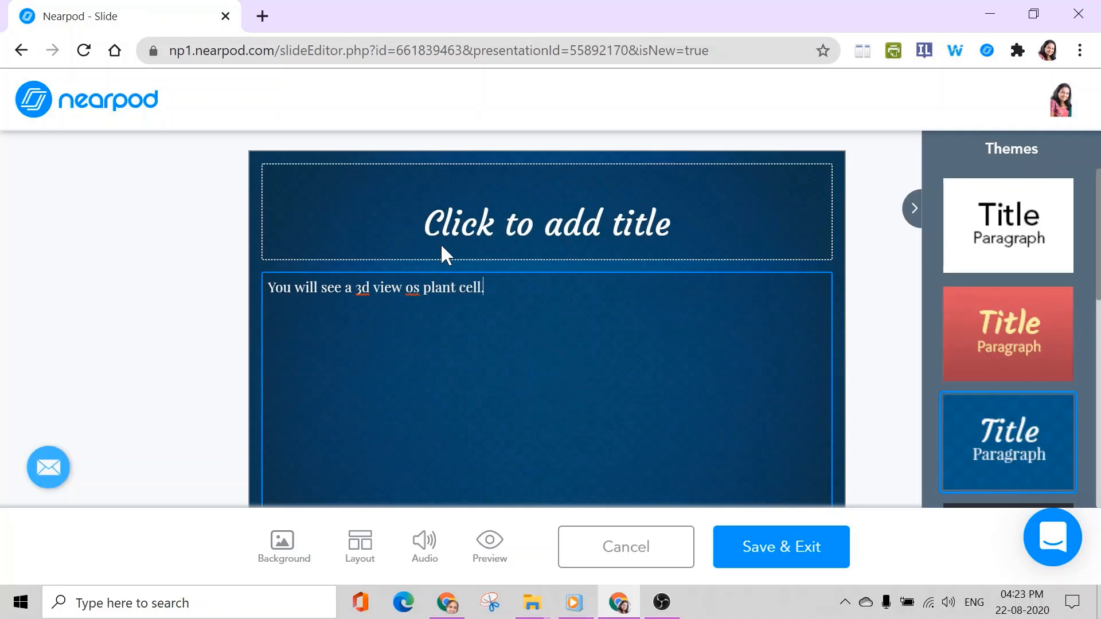
{"action": "type", "text": "Write about it"}
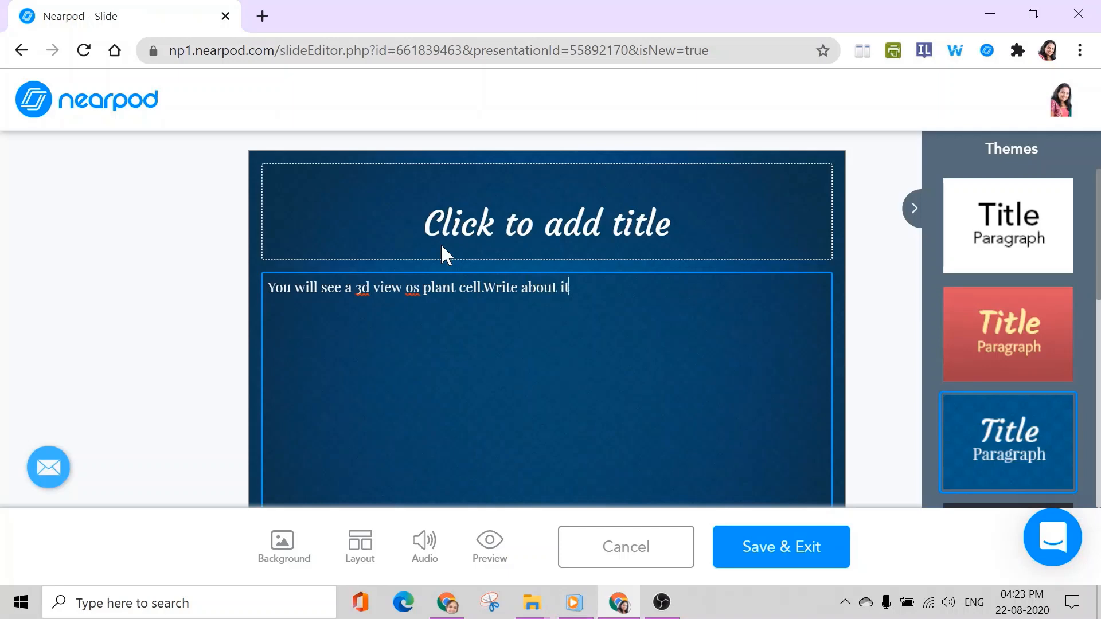
{"action": "type", "text": " in 100 words"}
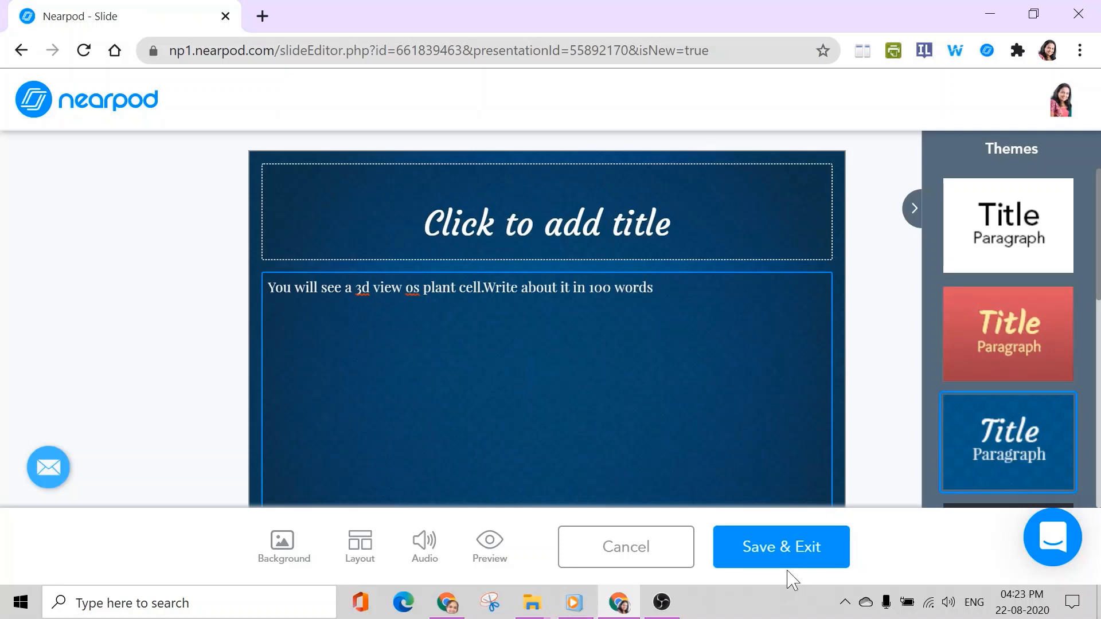
Title the slide "Plant cell" and save it back to the presentation
{"action": "left_click", "coordinate": [671, 236]}
{"action": "type", "text": "Pla"}
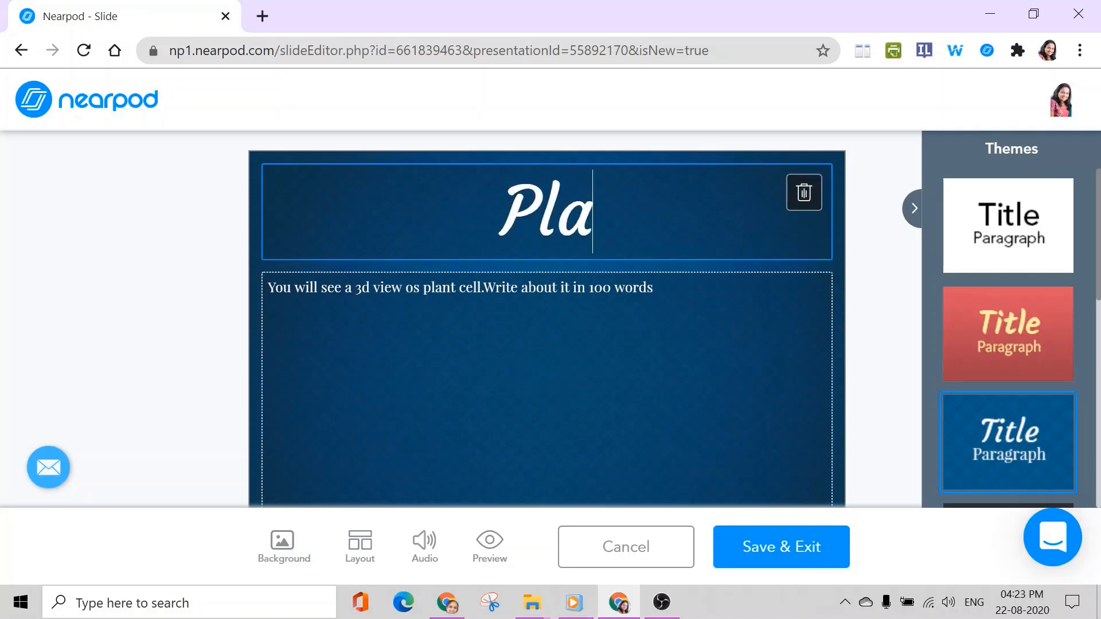
{"action": "type", "text": "nt cell"}
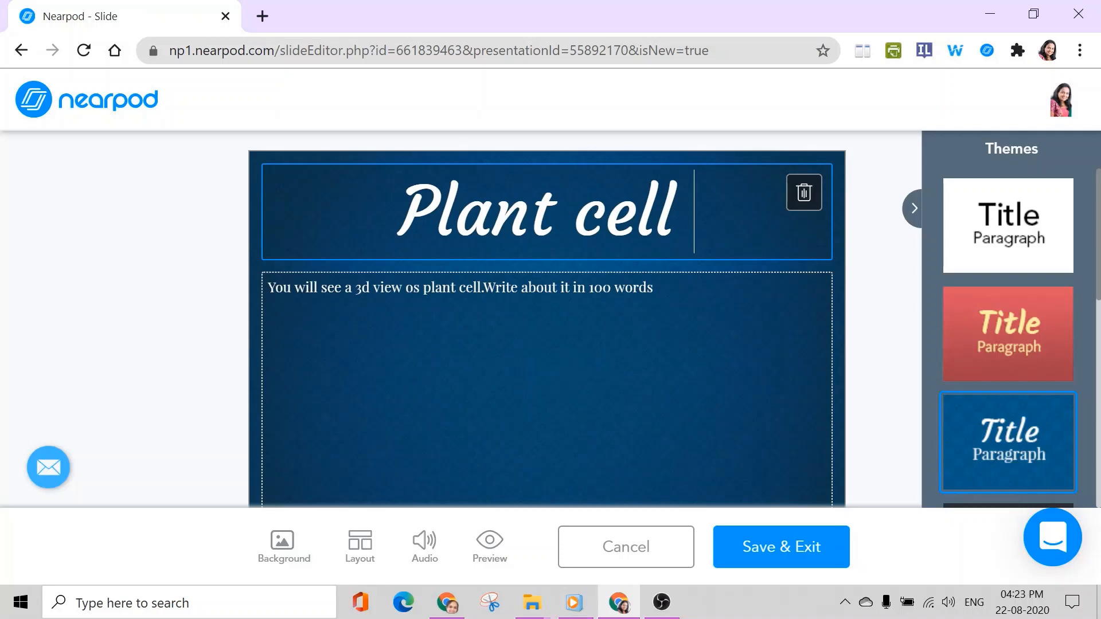
{"action": "left_click", "coordinate": [773, 557]}
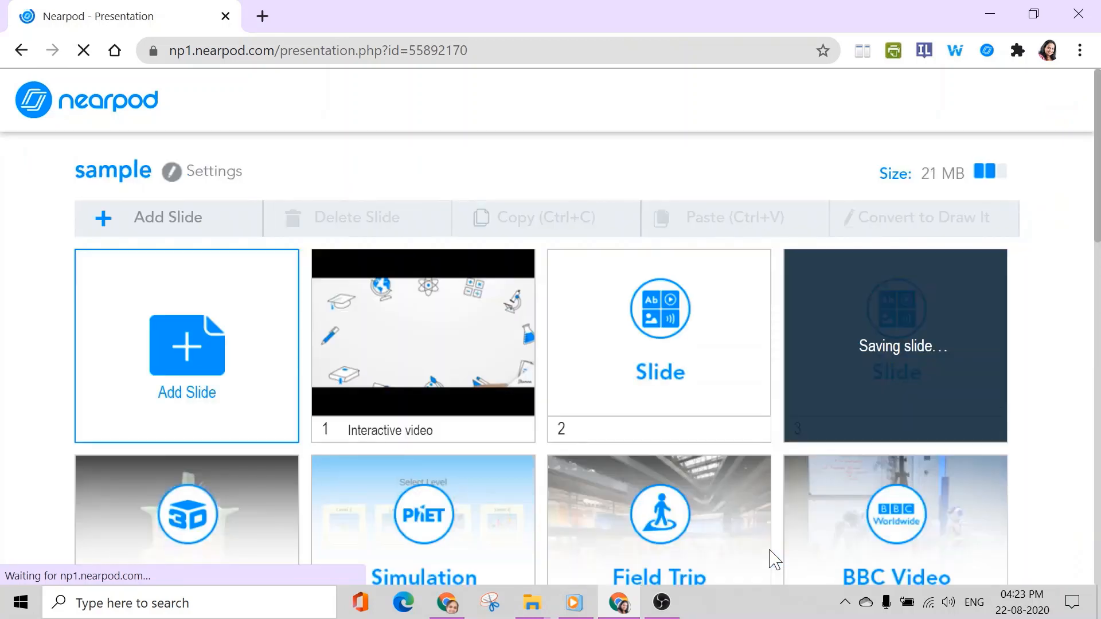
Review the order of all slides in the presentation, from the interactive video through to the Memory Test
{"action": "scroll", "coordinate": [221, 413], "scroll_direction": "down", "scroll_amount": 2}
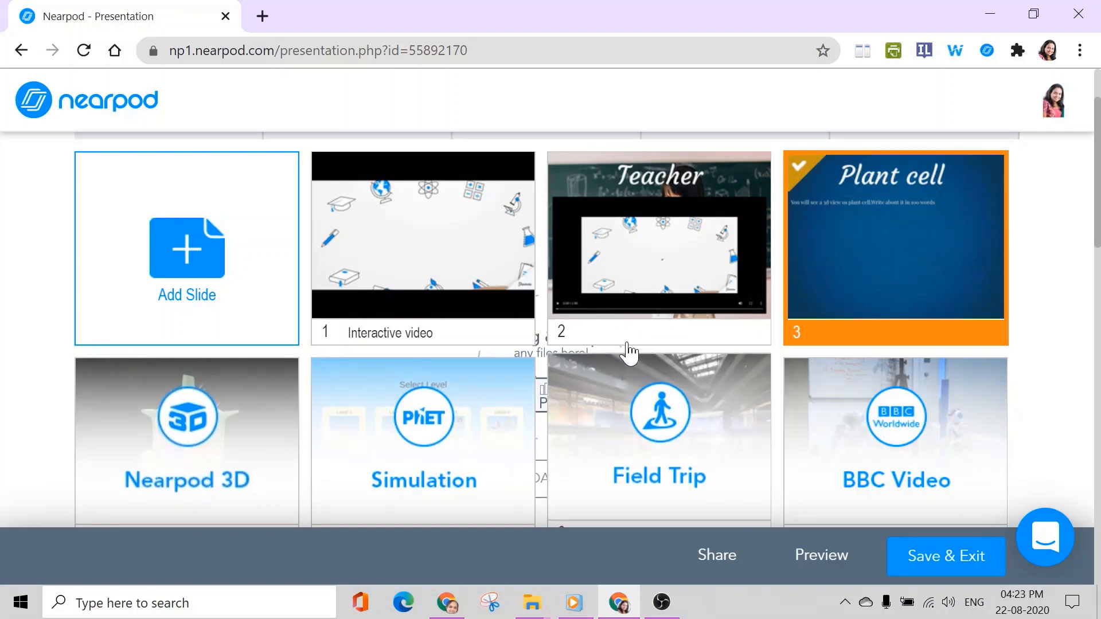
{"action": "scroll", "coordinate": [611, 318], "scroll_direction": "down", "scroll_amount": 1}
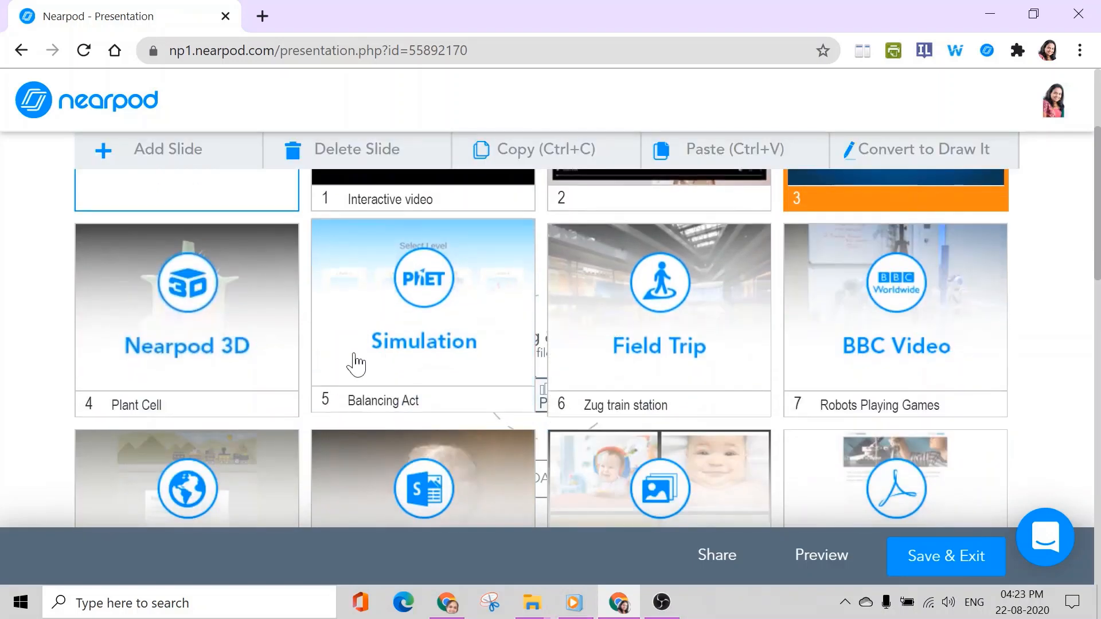
{"action": "scroll", "coordinate": [504, 354], "scroll_direction": "up", "scroll_amount": 1}
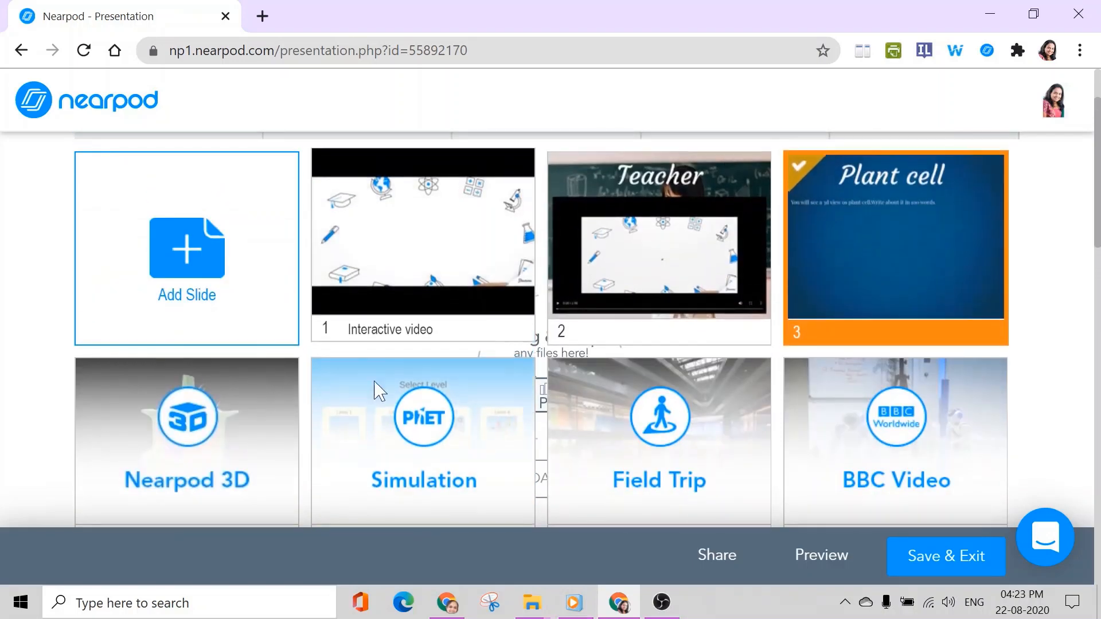
{"action": "scroll", "coordinate": [798, 368], "scroll_direction": "down", "scroll_amount": 3}
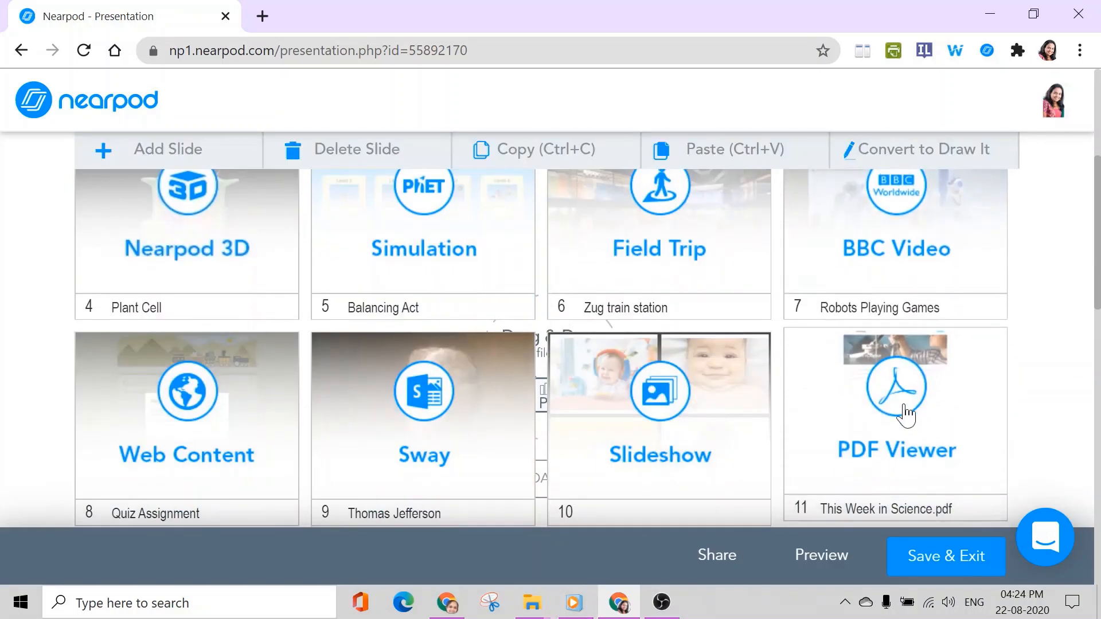
{"action": "scroll", "coordinate": [905, 416], "scroll_direction": "down", "scroll_amount": 1}
{"action": "scroll", "coordinate": [905, 416], "scroll_direction": "down", "scroll_amount": 4}
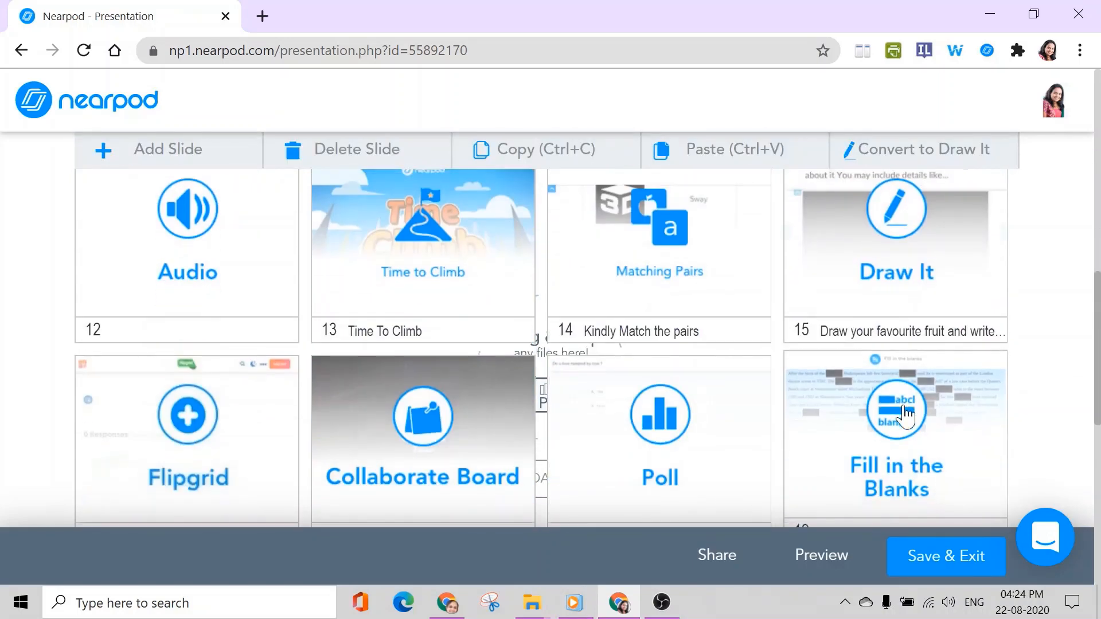
{"action": "scroll", "coordinate": [903, 413], "scroll_direction": "up", "scroll_amount": 5}
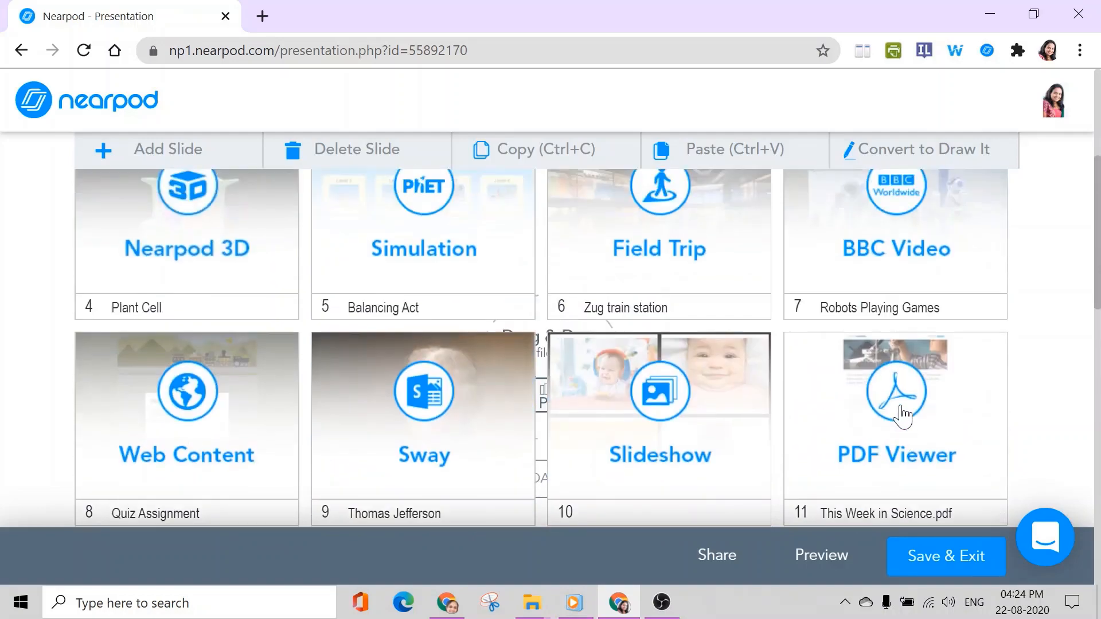
{"action": "scroll", "coordinate": [832, 412], "scroll_direction": "up", "scroll_amount": 3}
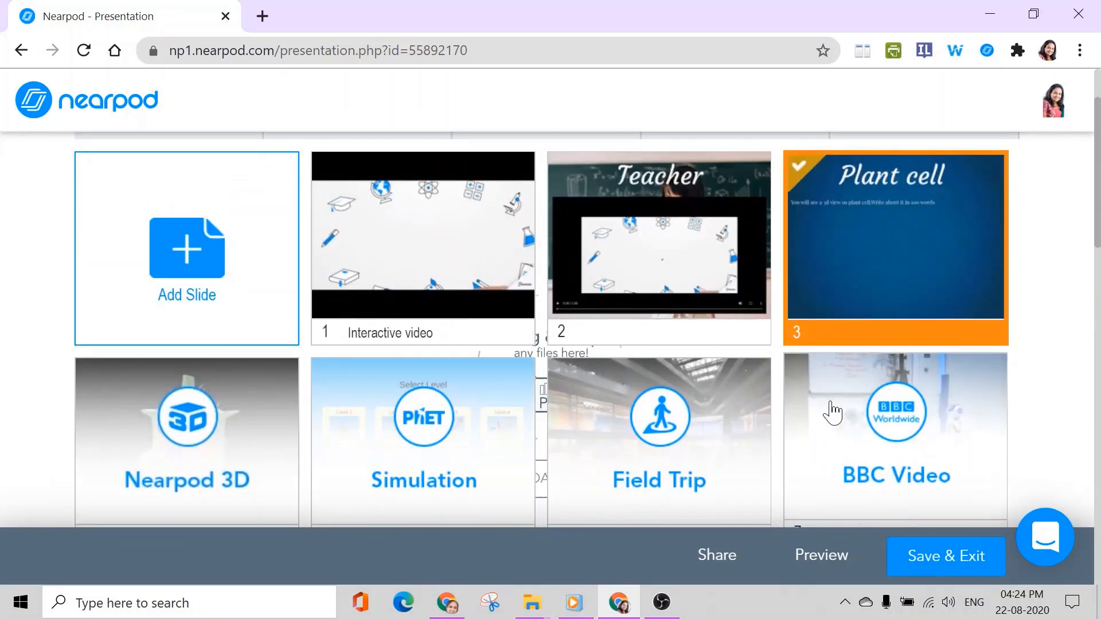
{"action": "scroll", "coordinate": [772, 418], "scroll_direction": "down", "scroll_amount": 10}
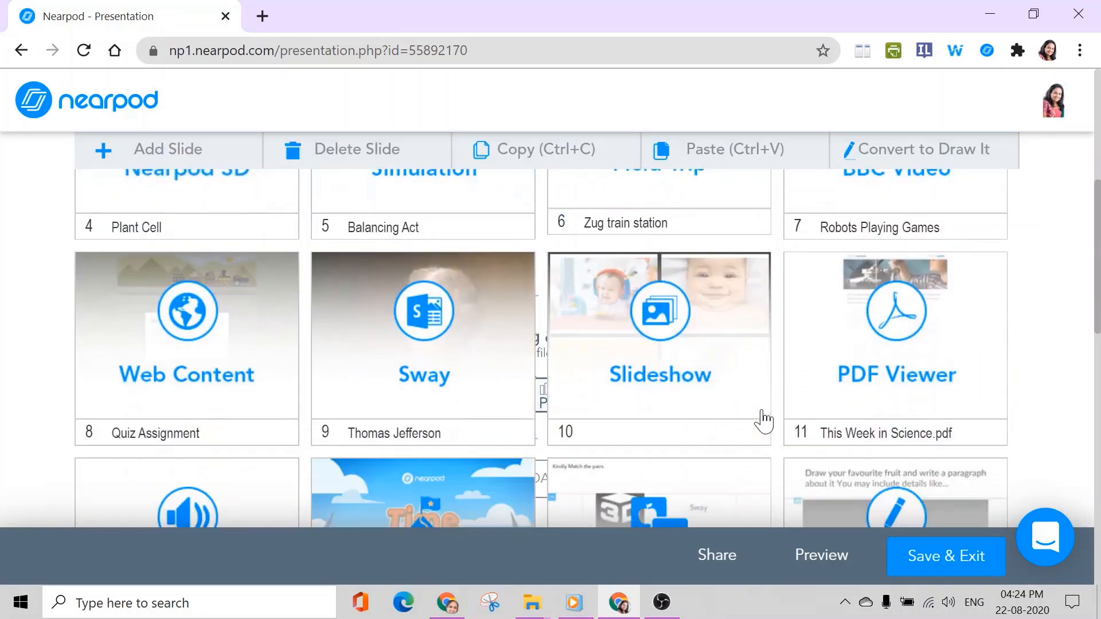
{"action": "scroll", "coordinate": [766, 421], "scroll_direction": "up", "scroll_amount": 10}
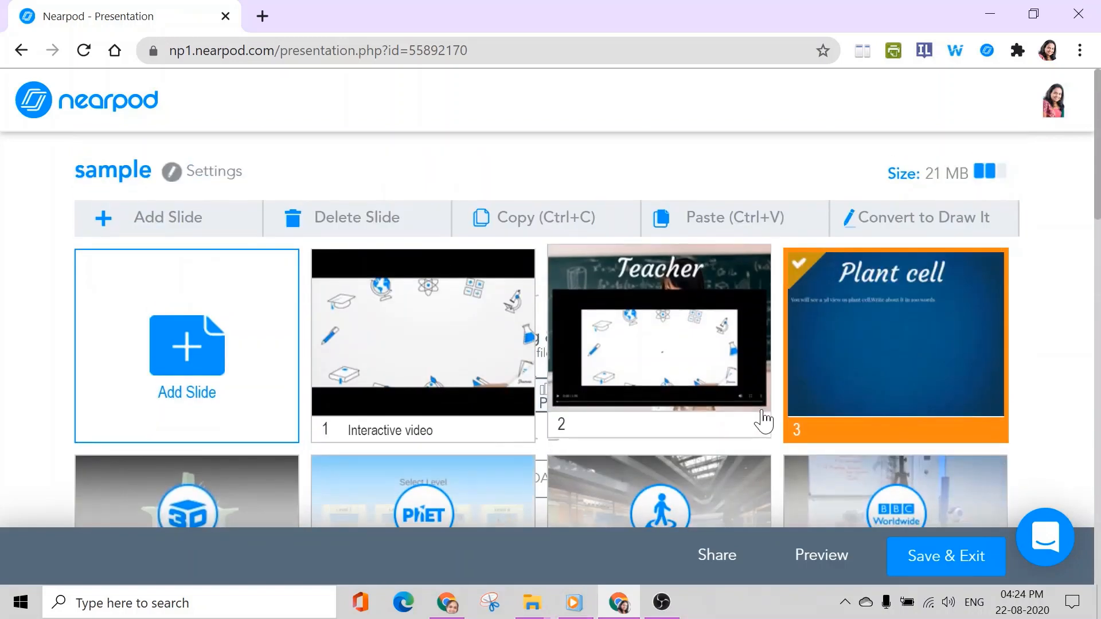
{"action": "scroll", "coordinate": [764, 422], "scroll_direction": "down", "scroll_amount": 5}
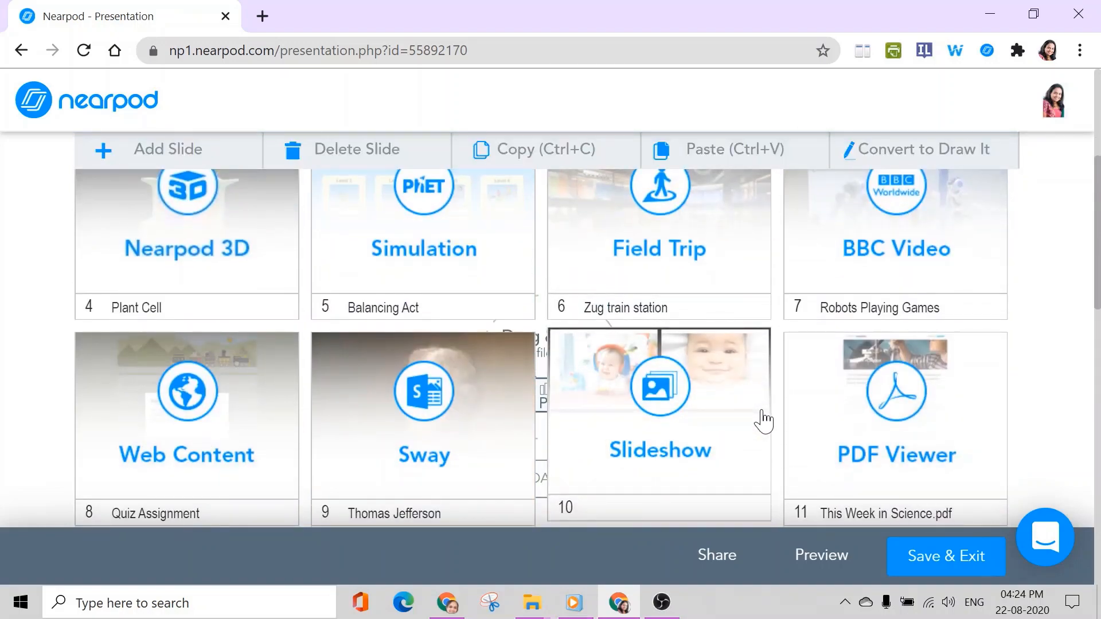
{"action": "scroll", "coordinate": [764, 421], "scroll_direction": "down", "scroll_amount": 6}
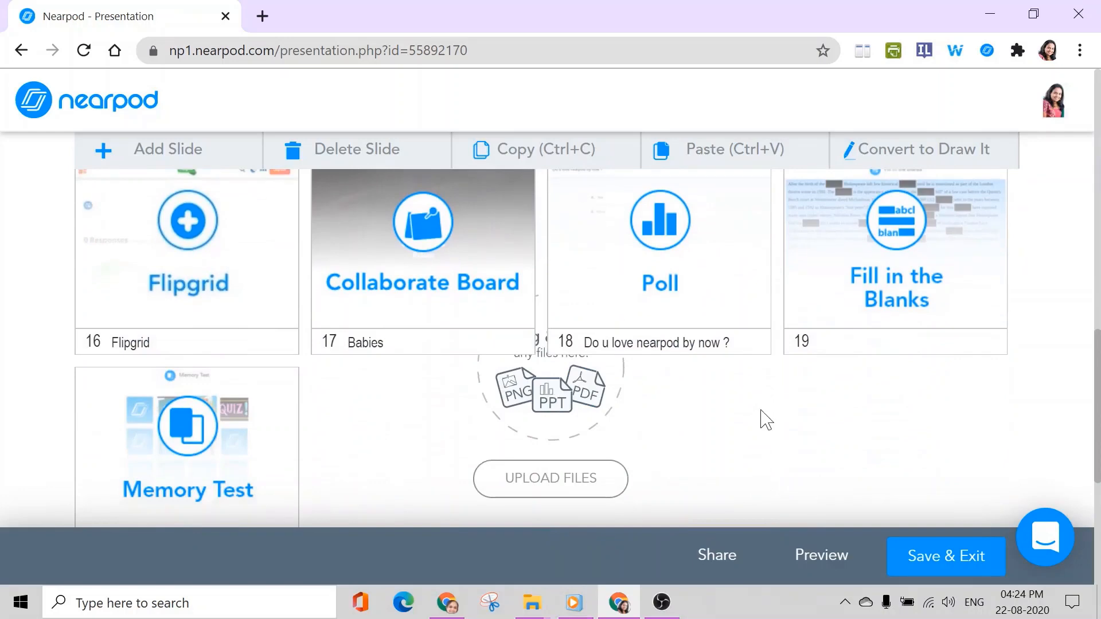
Save the sample presentation and exit its editor
{"action": "scroll", "coordinate": [766, 420], "scroll_direction": "up", "scroll_amount": 5}
{"action": "left_click", "coordinate": [925, 559]}
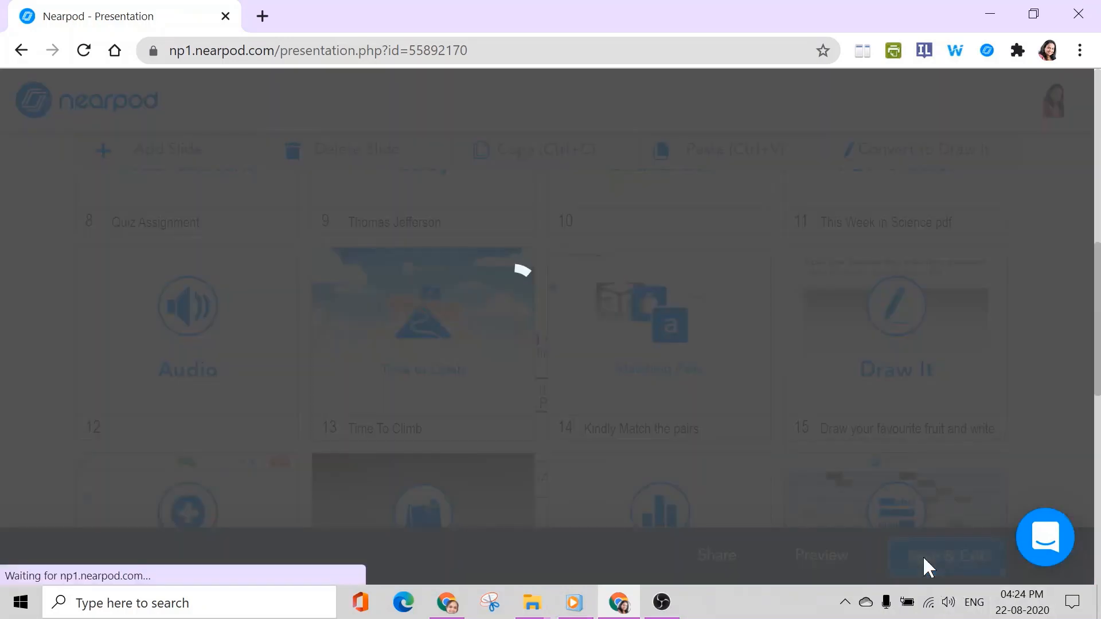